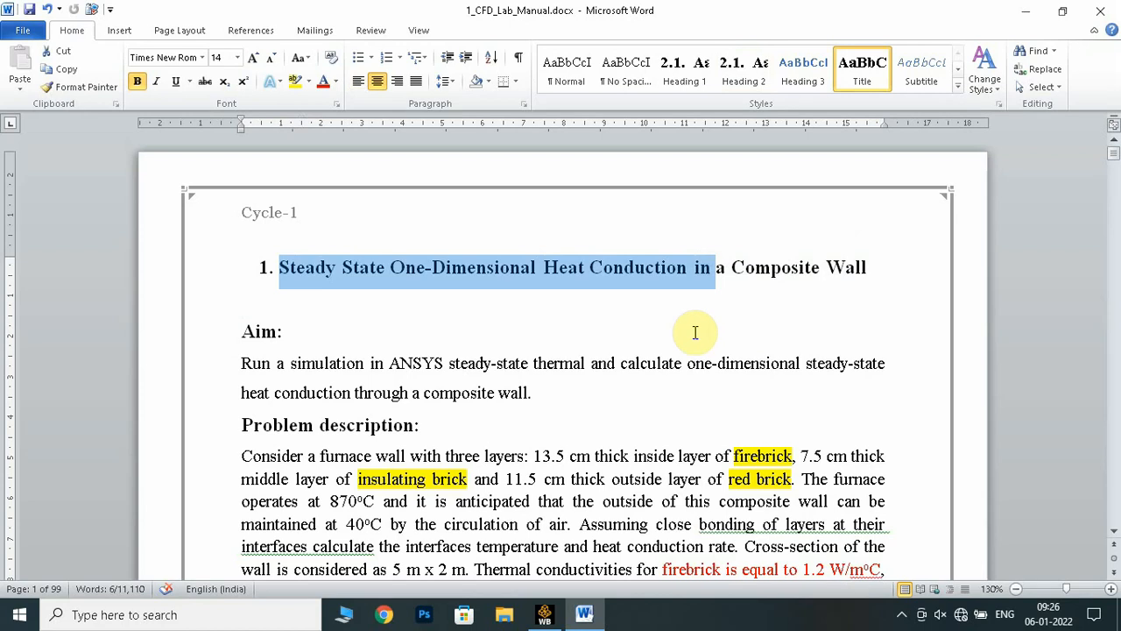
# Read the aim and the problem description of the composite wall heat conduction experiment
pyautogui.scroll(-2, 306, 311)
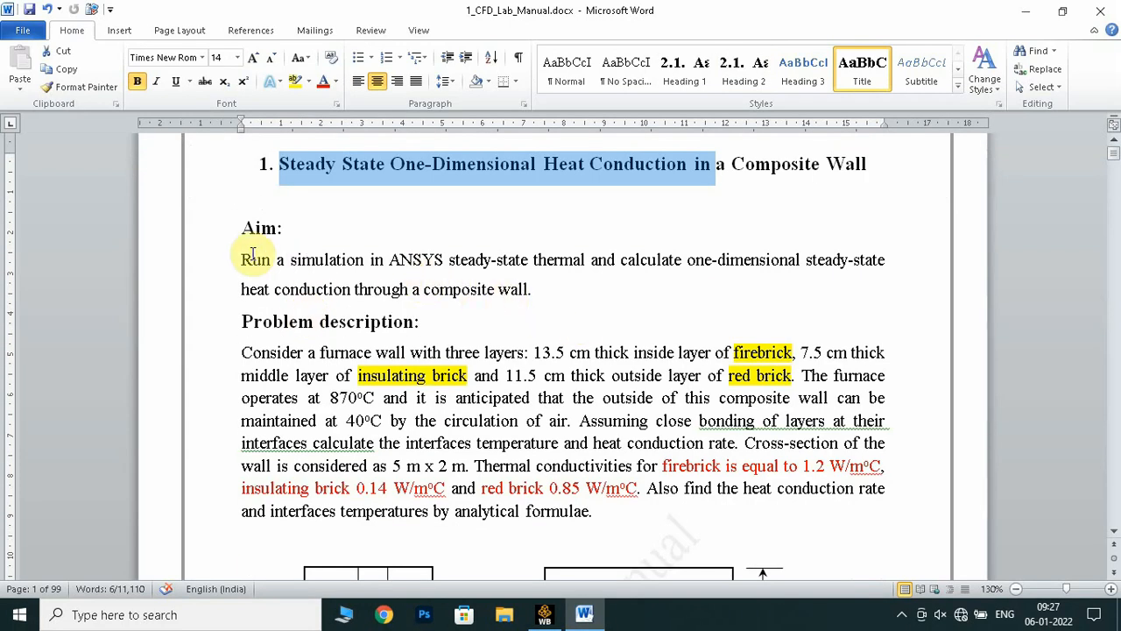
pyautogui.moveTo(242, 259); pyautogui.dragTo(497, 289)
pyautogui.click(582, 320)
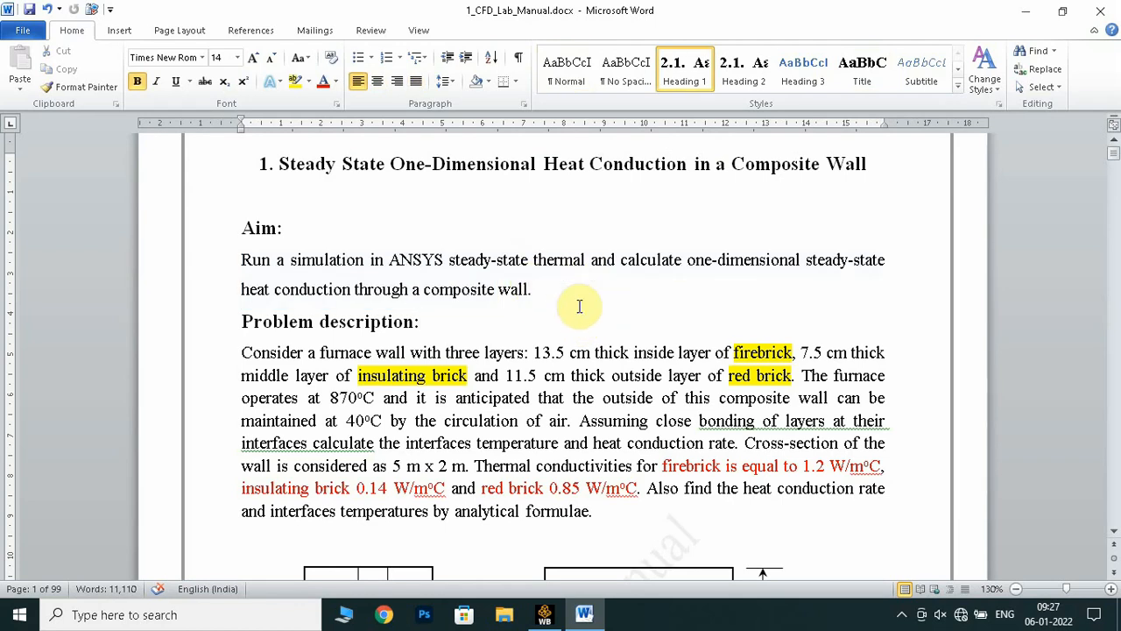
pyautogui.moveTo(246, 284); pyautogui.dragTo(529, 292)
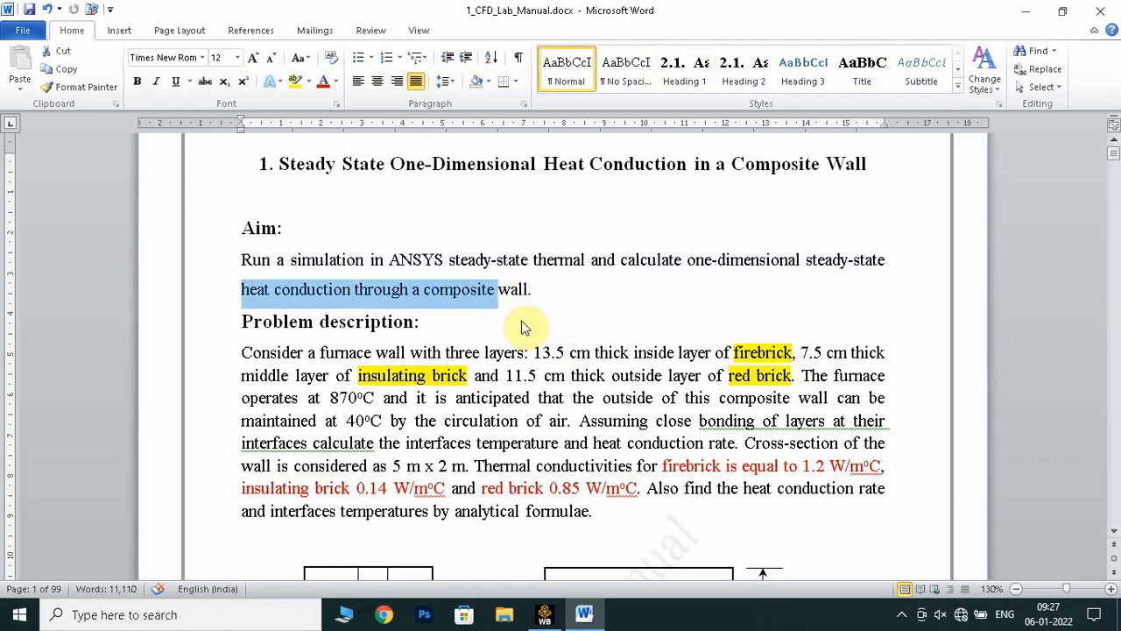
pyautogui.click(581, 320)
pyautogui.scroll(-1, 385, 362)
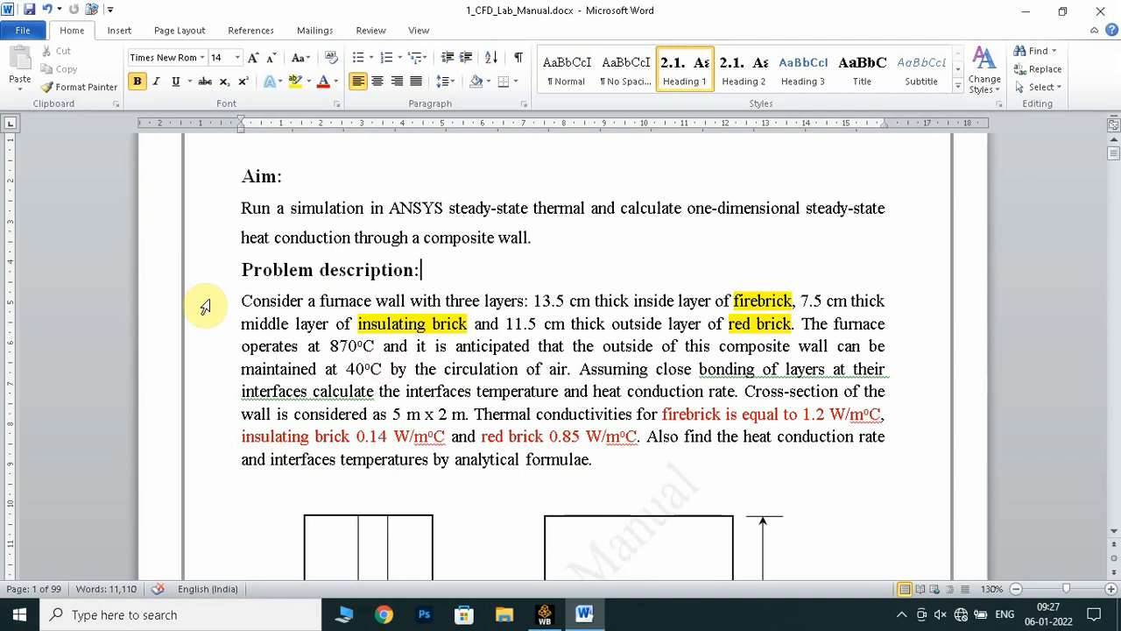
pyautogui.moveTo(242, 270); pyautogui.dragTo(582, 453)
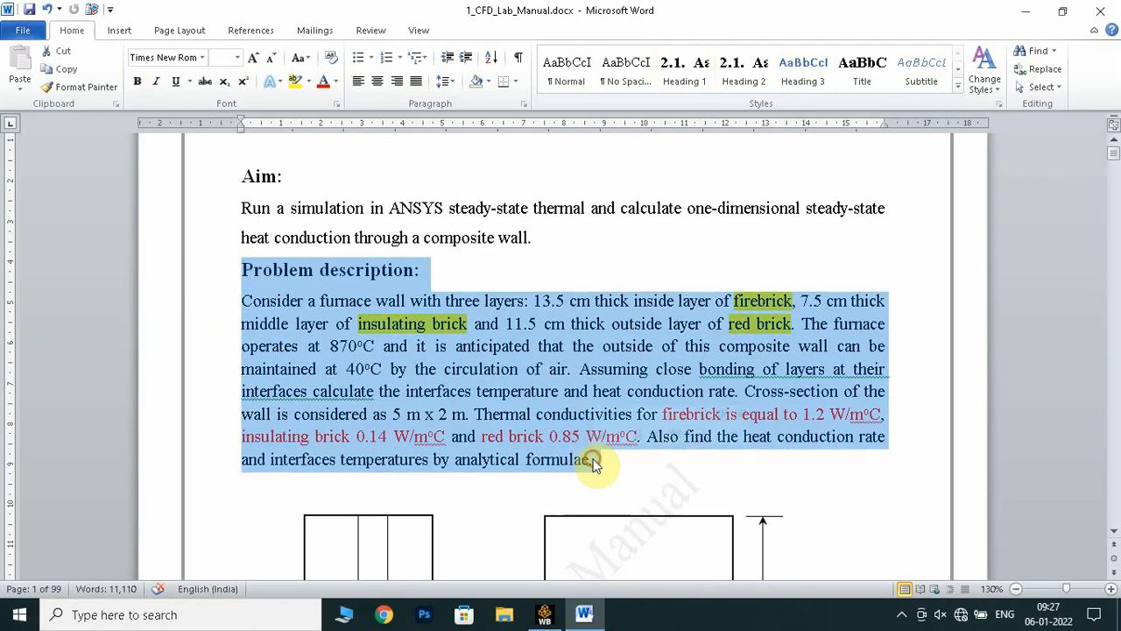
pyautogui.click(580, 477)
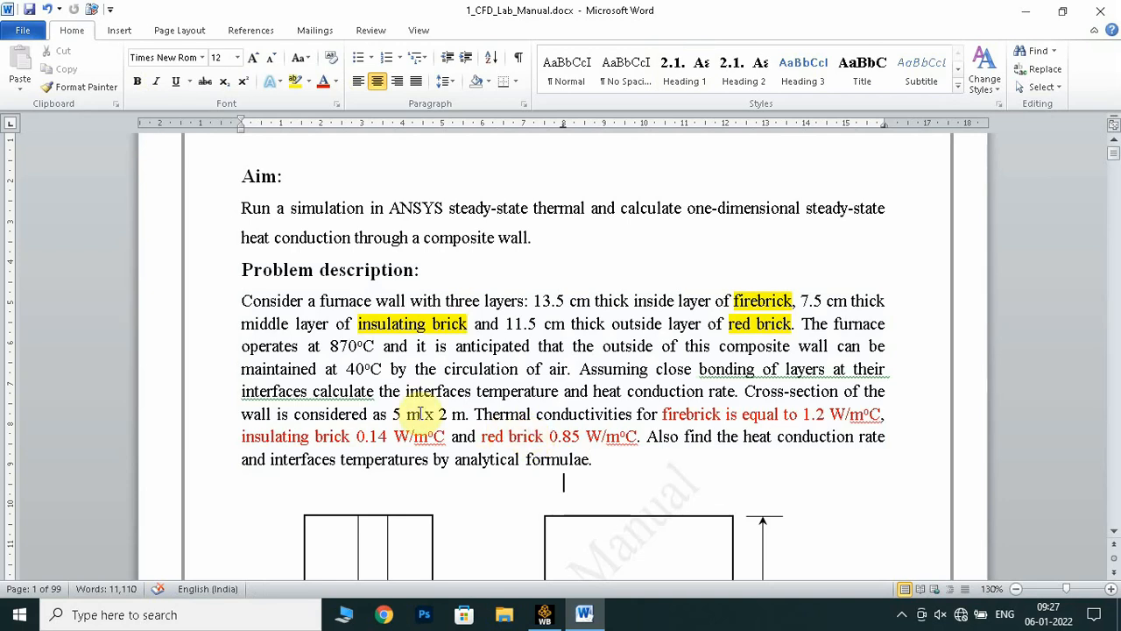
# Examine the thickness and material of each of the three furnace wall layers in the problem description
pyautogui.scroll(-2, 426, 413)
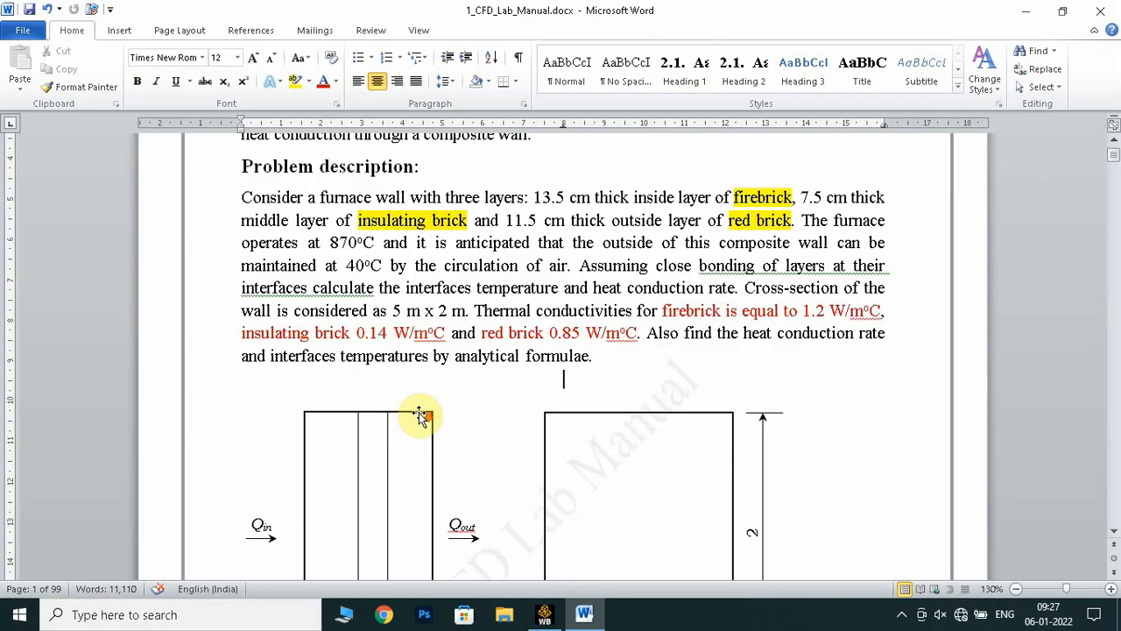
pyautogui.scroll(2, 333, 258)
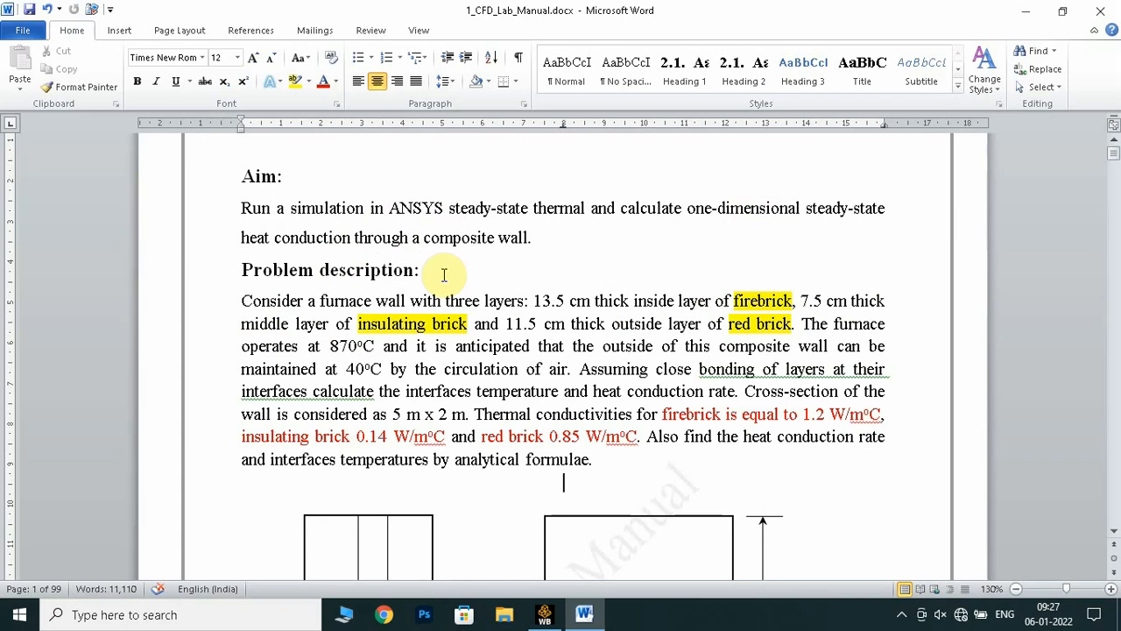
pyautogui.moveTo(424, 244); pyautogui.dragTo(529, 245)
pyautogui.scroll(-1, 528, 343)
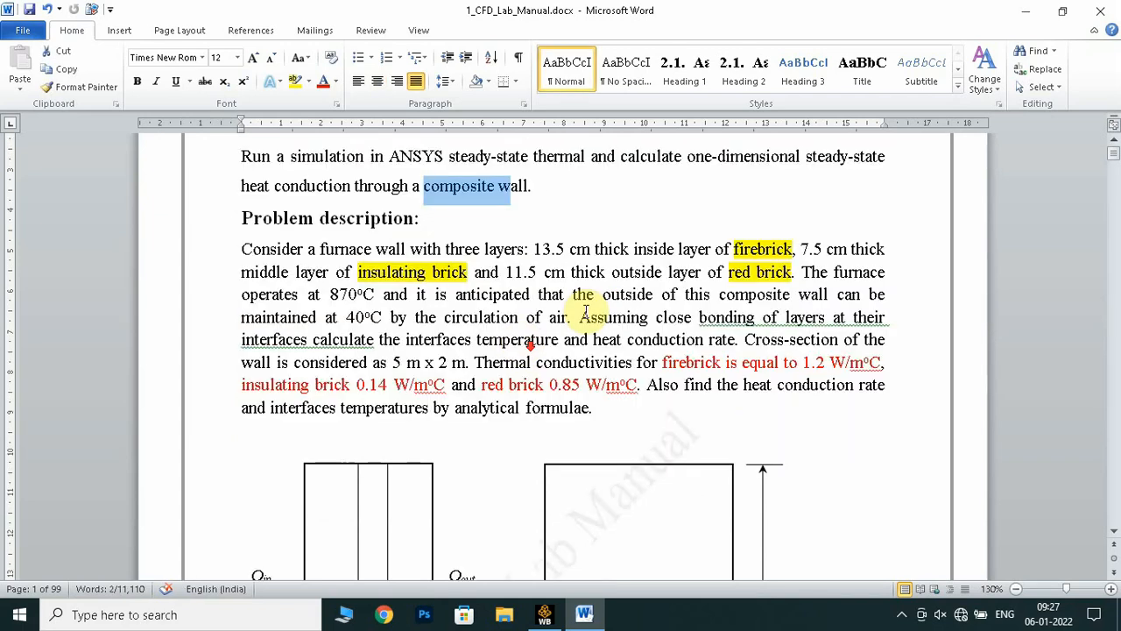
pyautogui.click(742, 251)
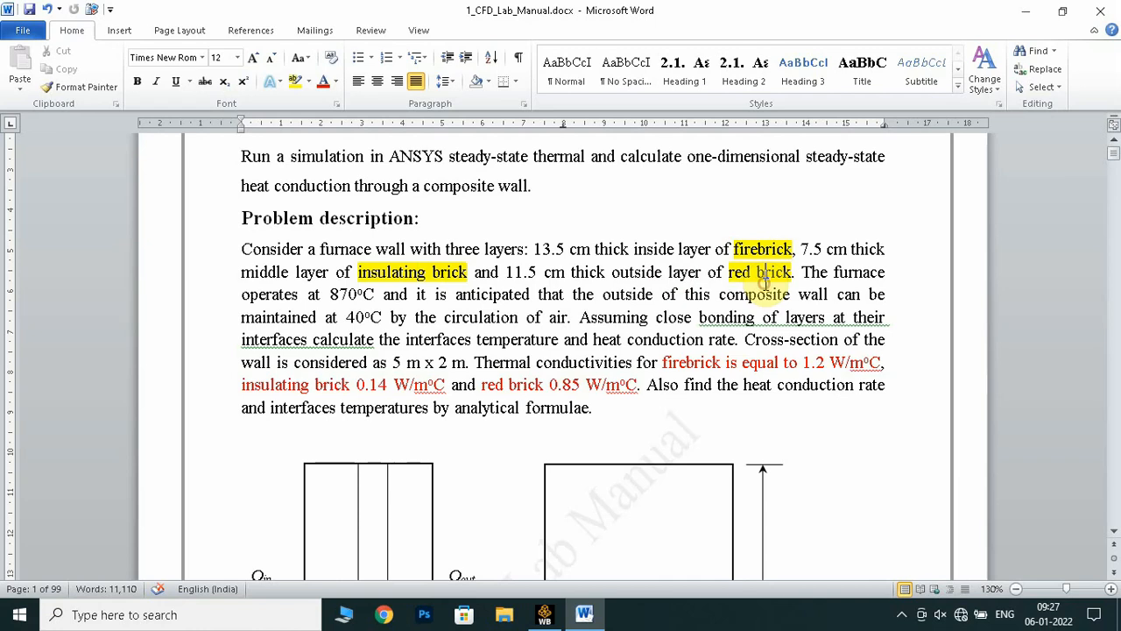
pyautogui.moveTo(526, 249); pyautogui.dragTo(675, 248)
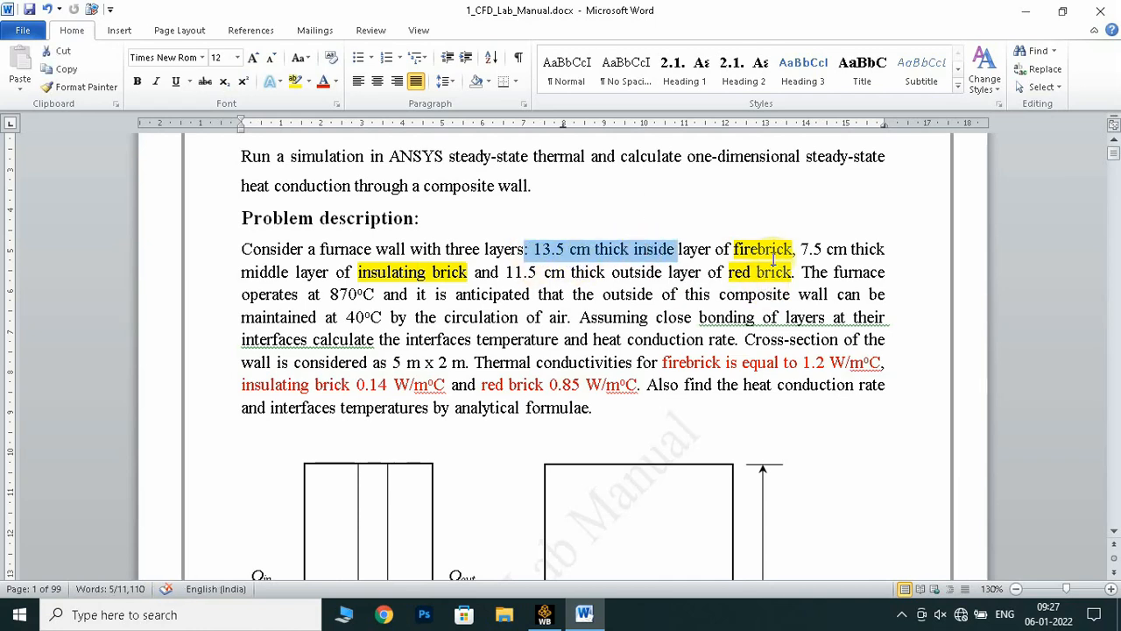
pyautogui.moveTo(799, 248); pyautogui.dragTo(885, 252)
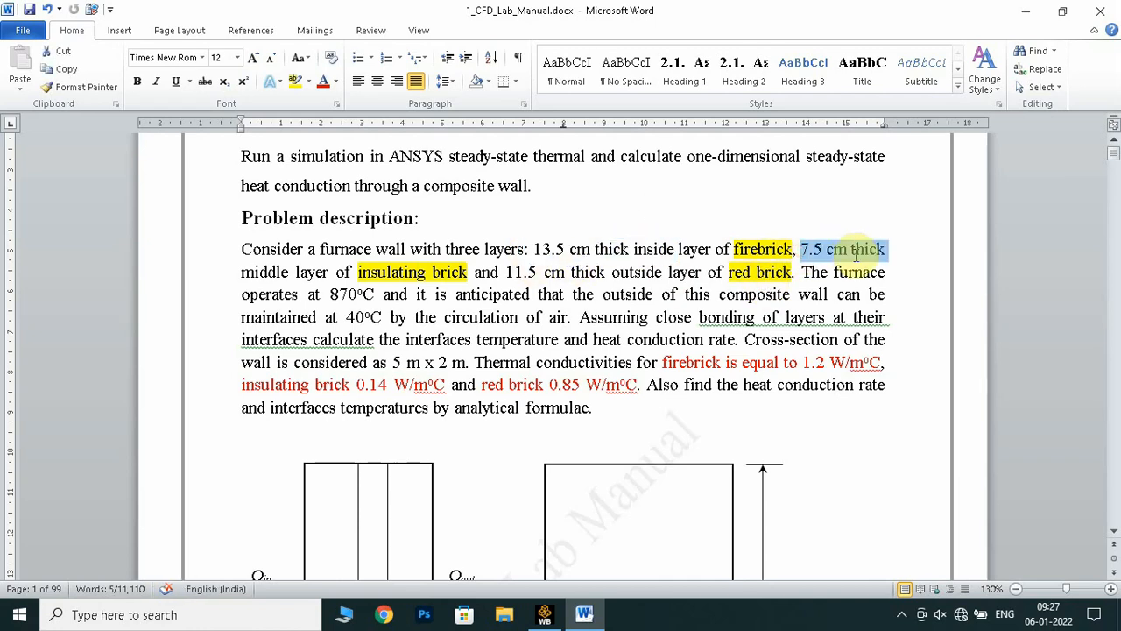
pyautogui.click(393, 274)
pyautogui.moveTo(504, 272); pyautogui.dragTo(566, 273)
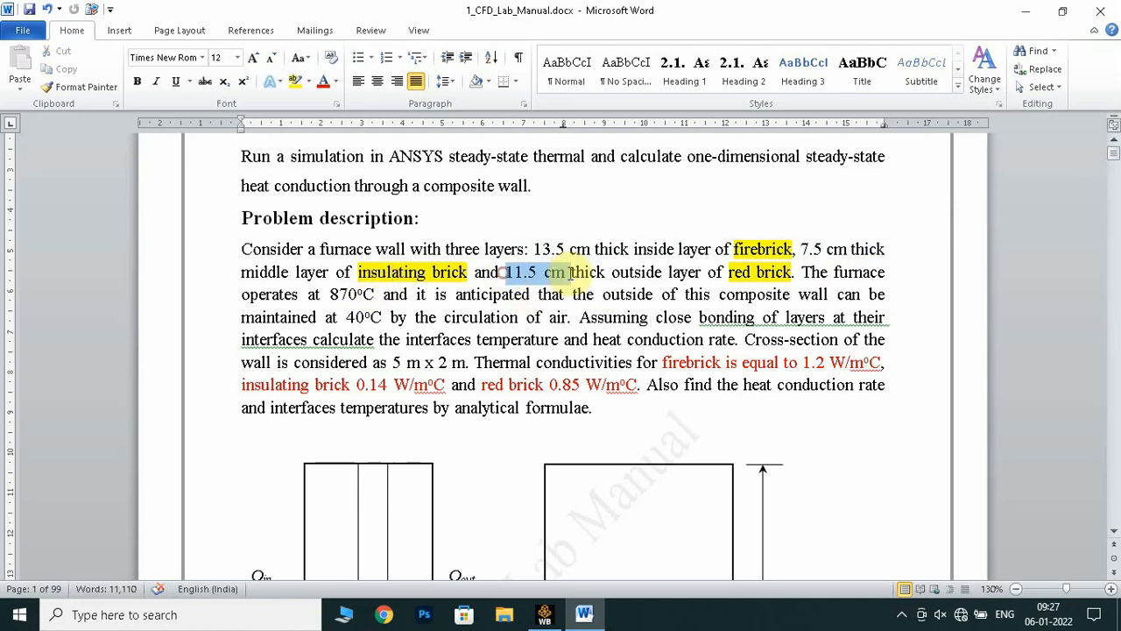
pyautogui.click(737, 272)
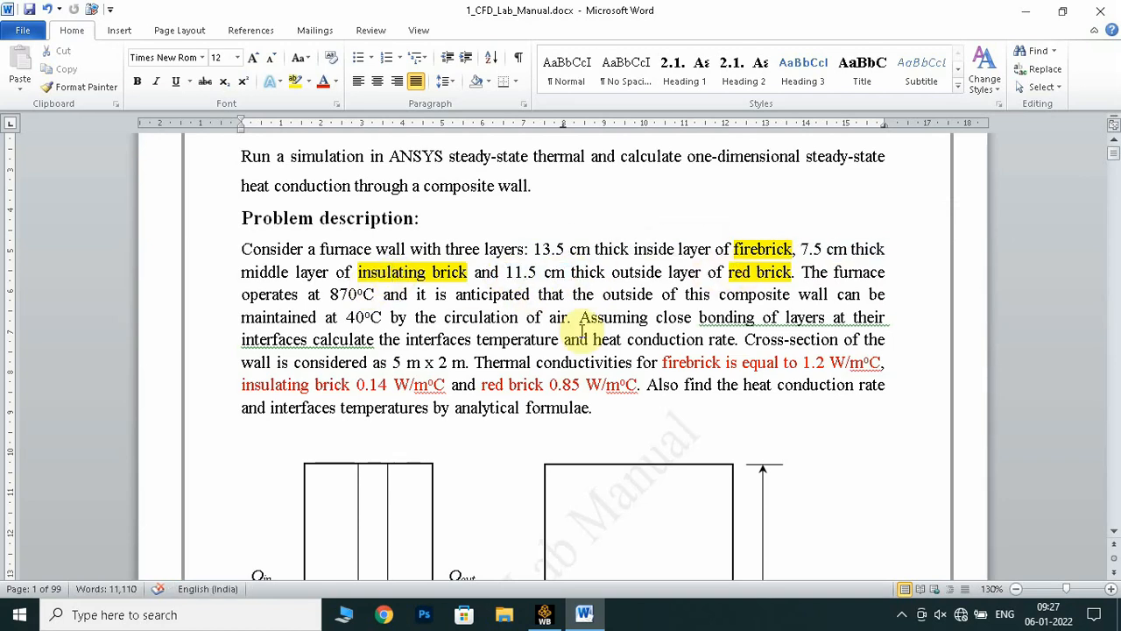
# Examine the furnace operating temperature and relate it to the heat inlet side of the composite slab figure
pyautogui.scroll(-1, 596, 329)
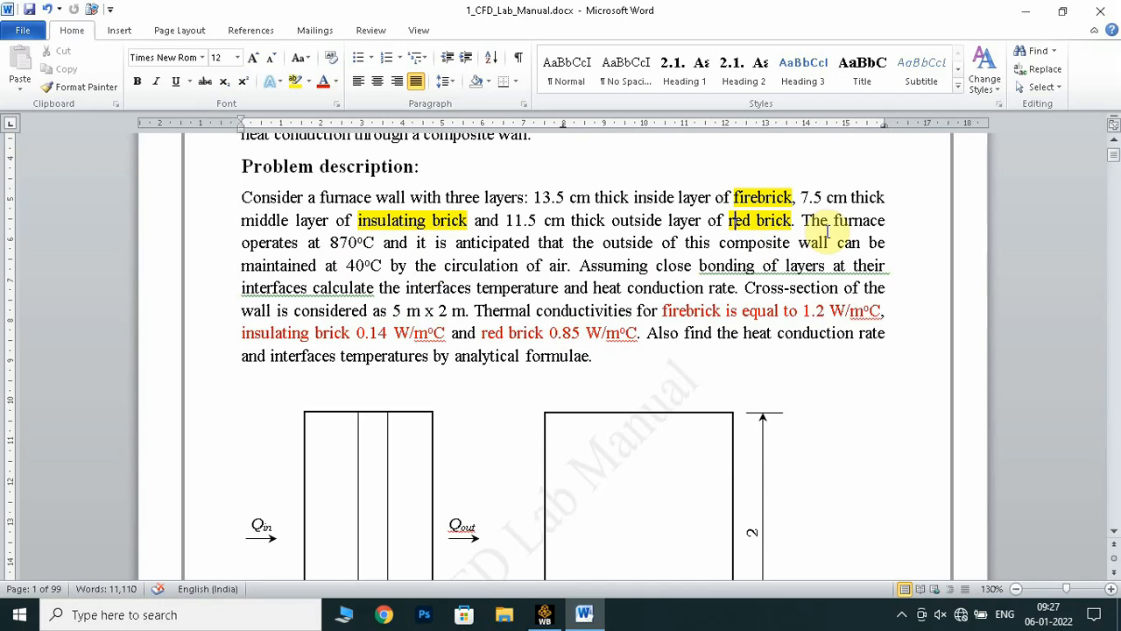
pyautogui.moveTo(248, 242); pyautogui.dragTo(375, 243)
pyautogui.scroll(-2, 497, 309)
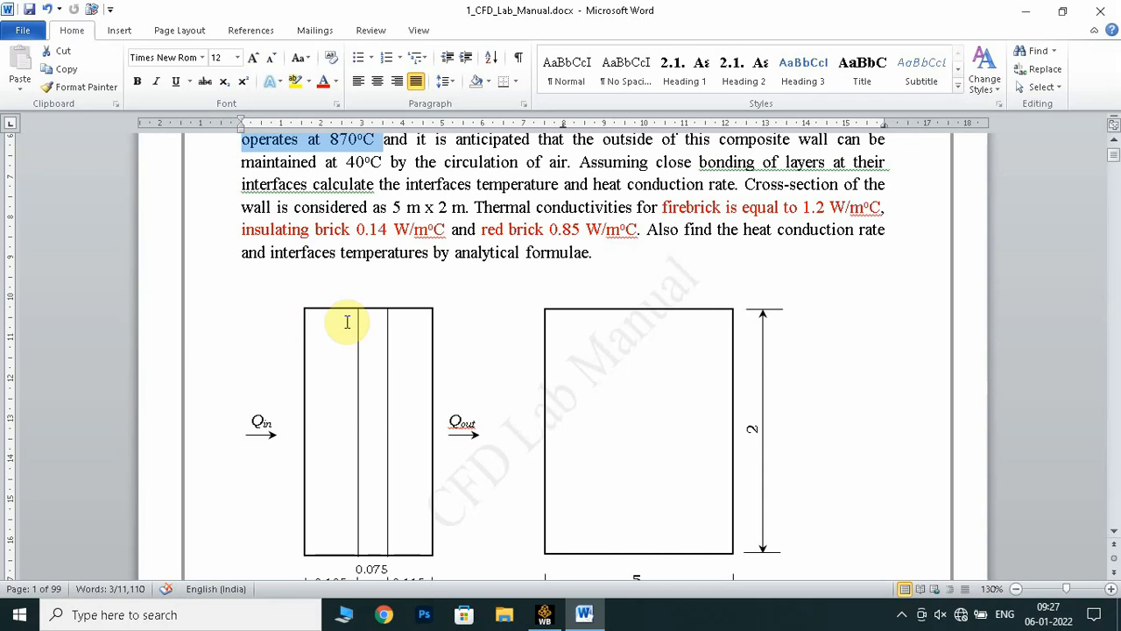
pyautogui.scroll(2, 403, 326)
pyautogui.scroll(-2, 341, 403)
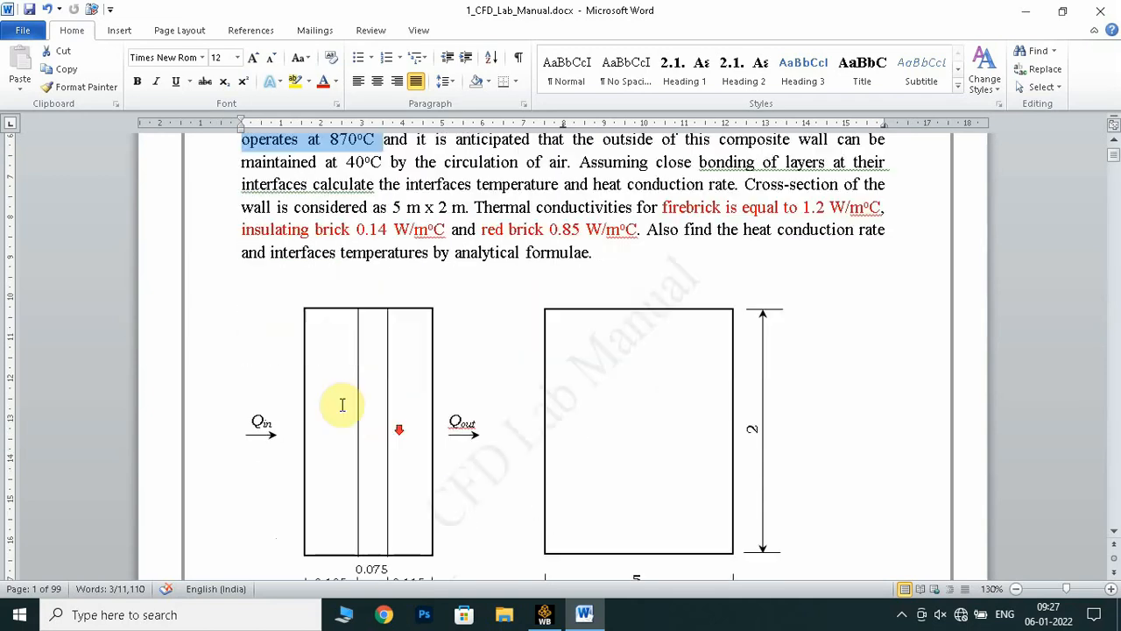
pyautogui.scroll(2, 337, 394)
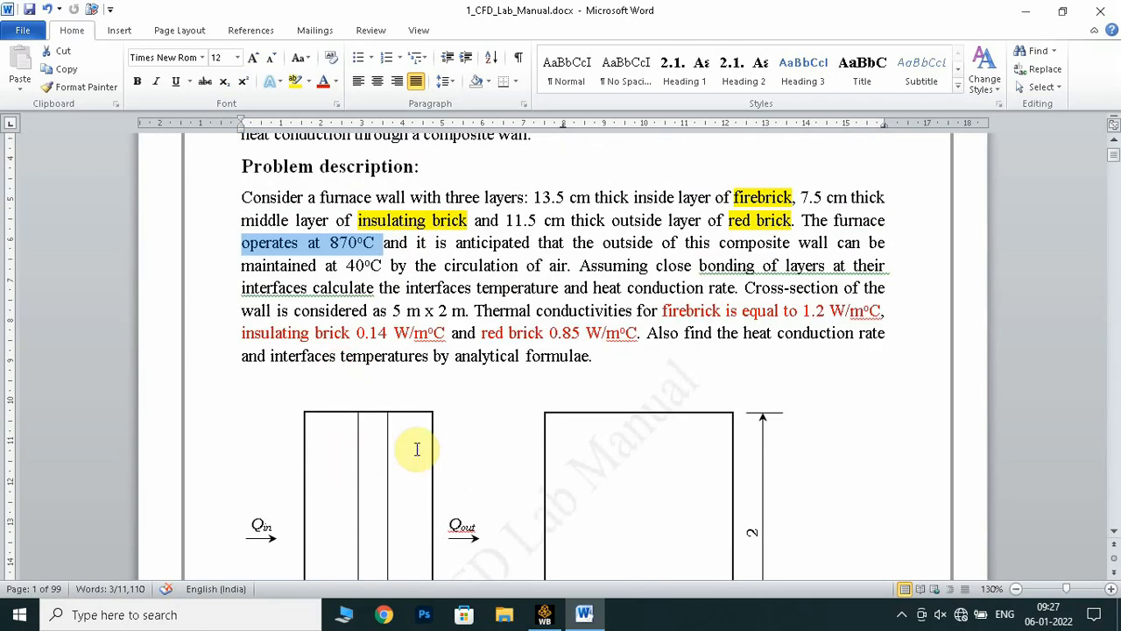
pyautogui.click(331, 244)
pyautogui.moveTo(331, 244); pyautogui.dragTo(375, 245)
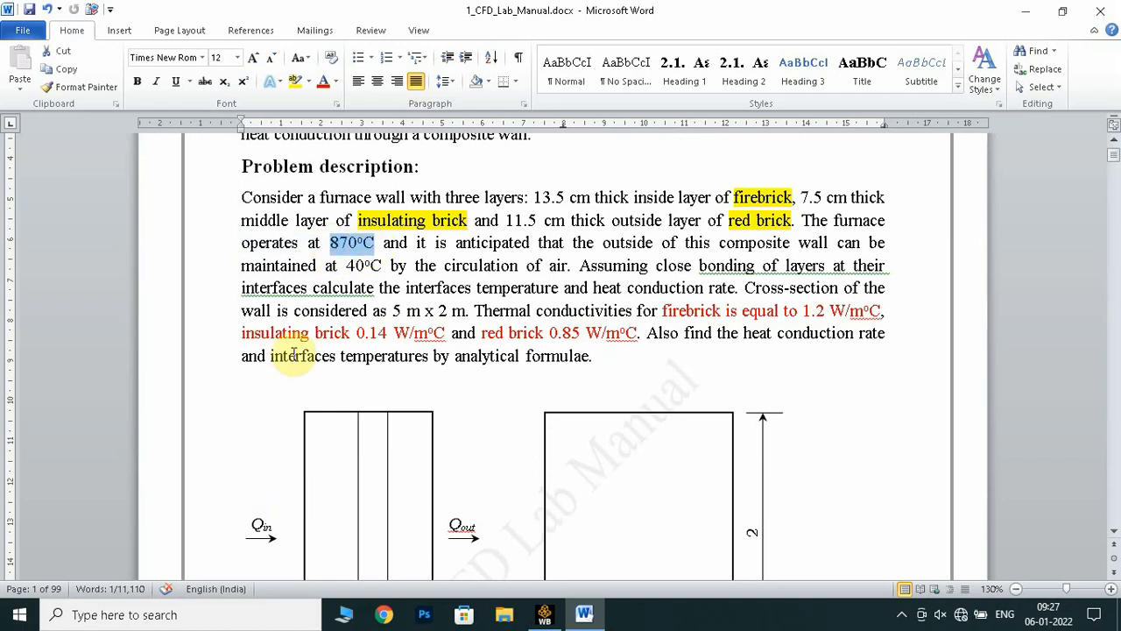
pyautogui.scroll(-2, 306, 363)
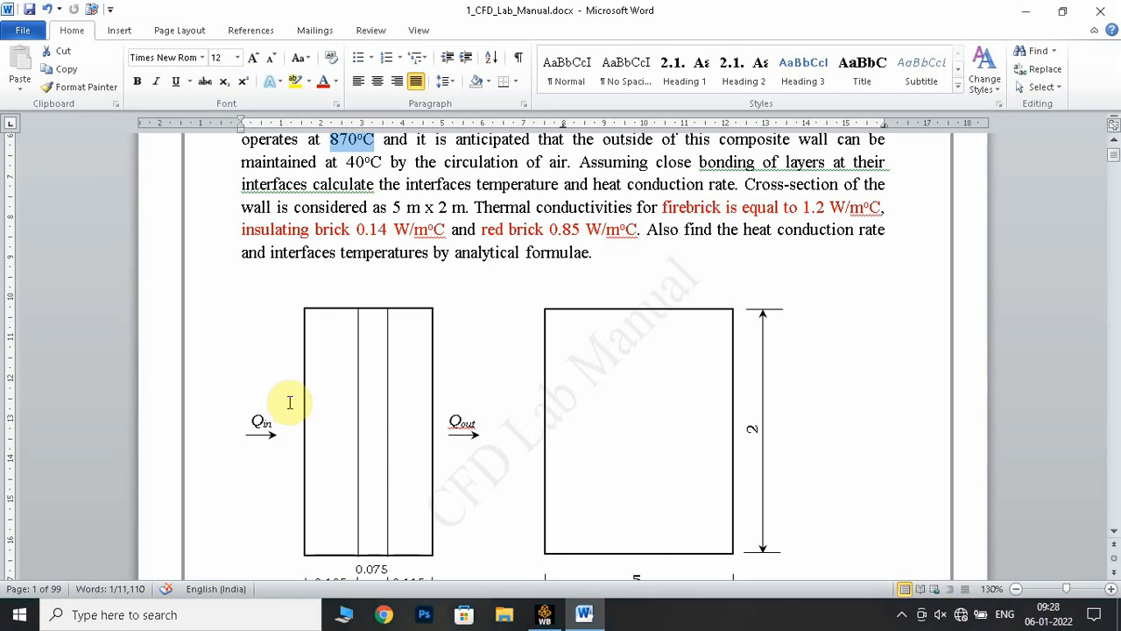
pyautogui.scroll(1, 568, 283)
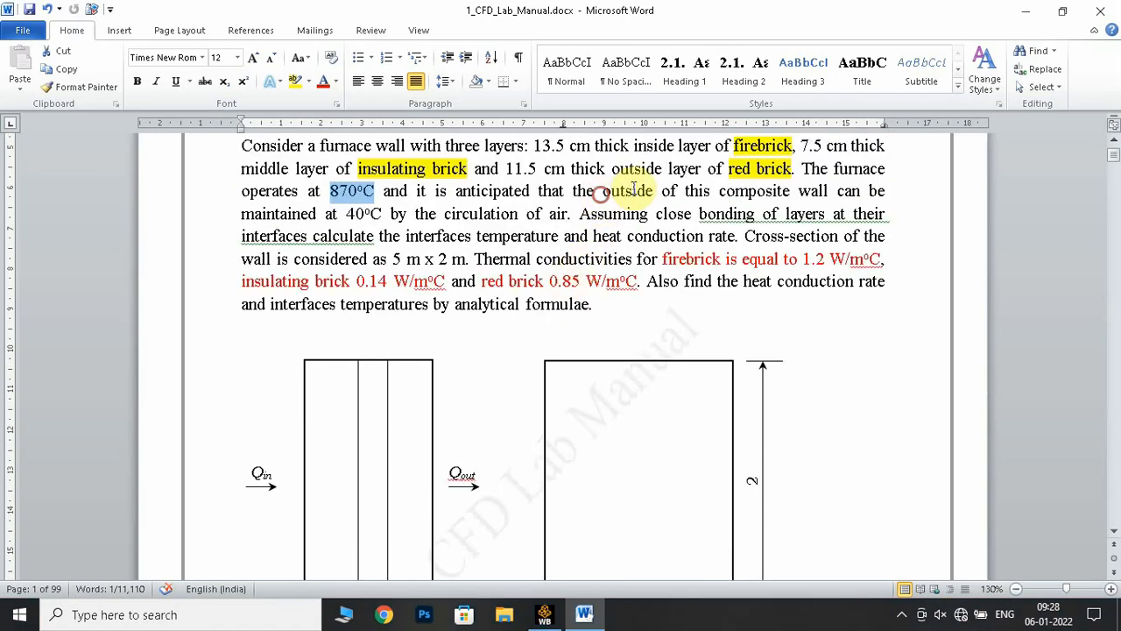
# Examine the temperature kept at the wall's outside and relate it to the heat outlet side of the figure
pyautogui.moveTo(601, 192); pyautogui.dragTo(793, 192)
pyautogui.moveTo(325, 217); pyautogui.dragTo(382, 219)
pyautogui.scroll(-2, 420, 280)
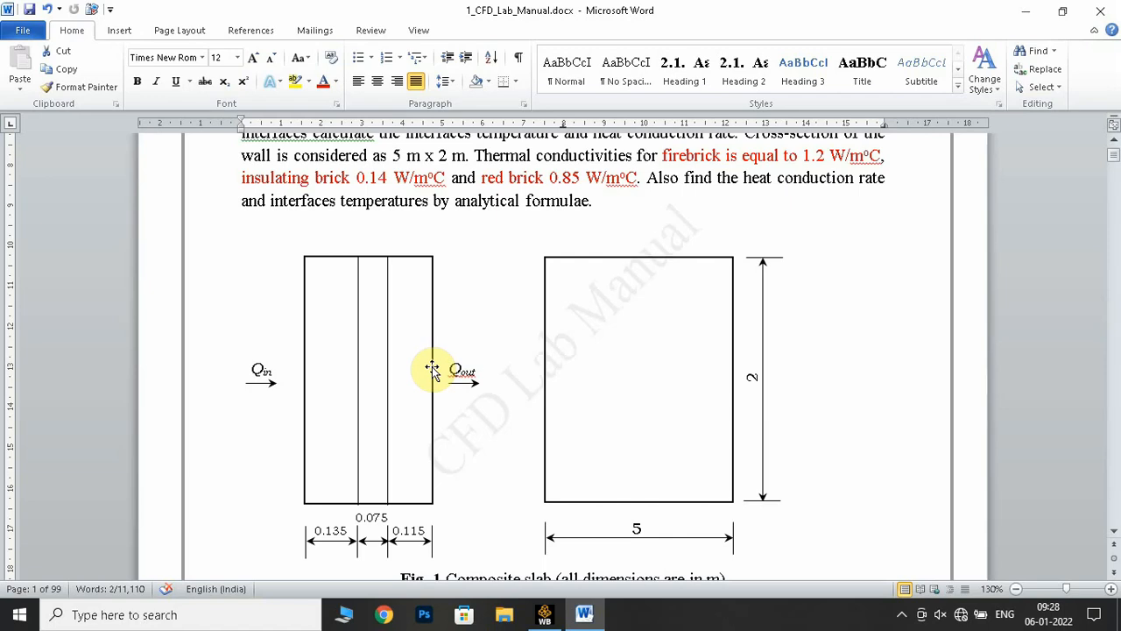
pyautogui.scroll(1, 433, 368)
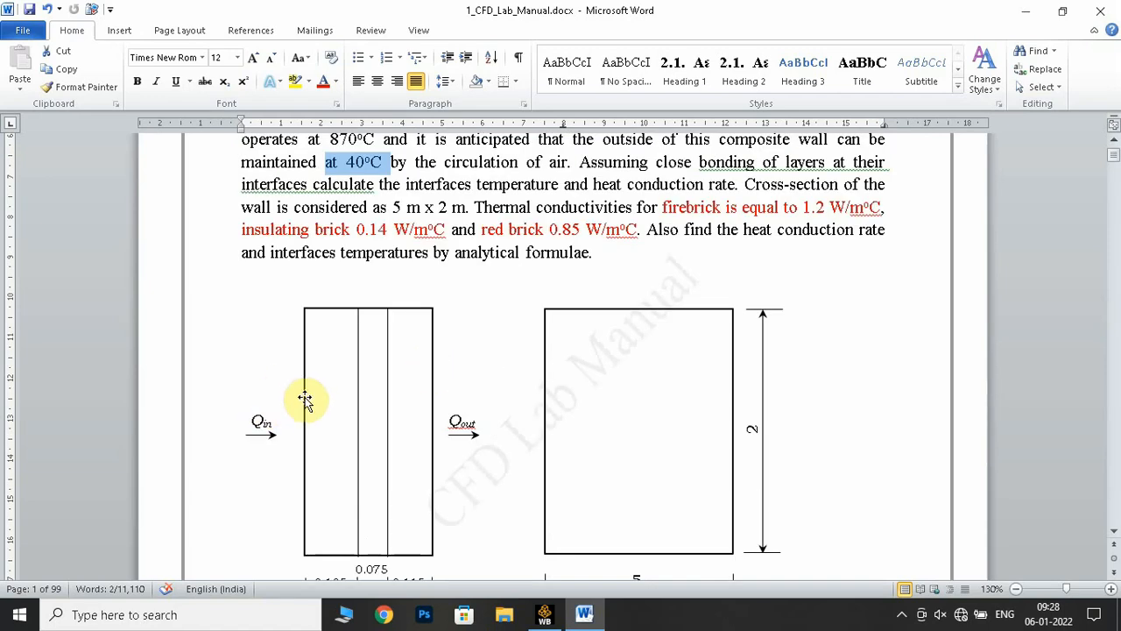
pyautogui.click(359, 153)
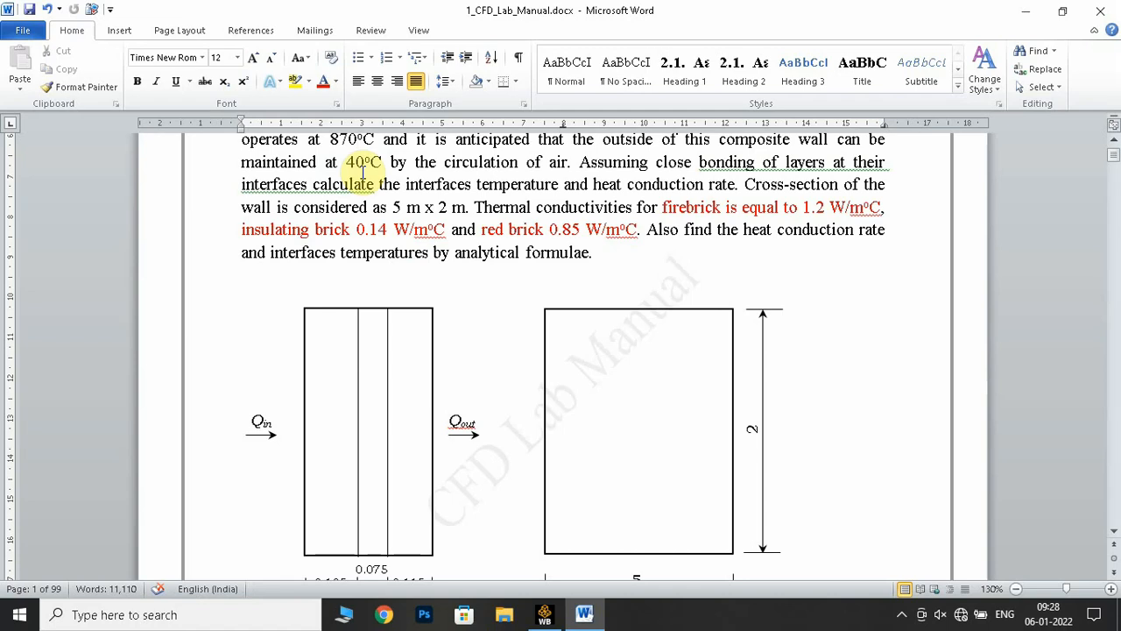
pyautogui.scroll(1, 499, 247)
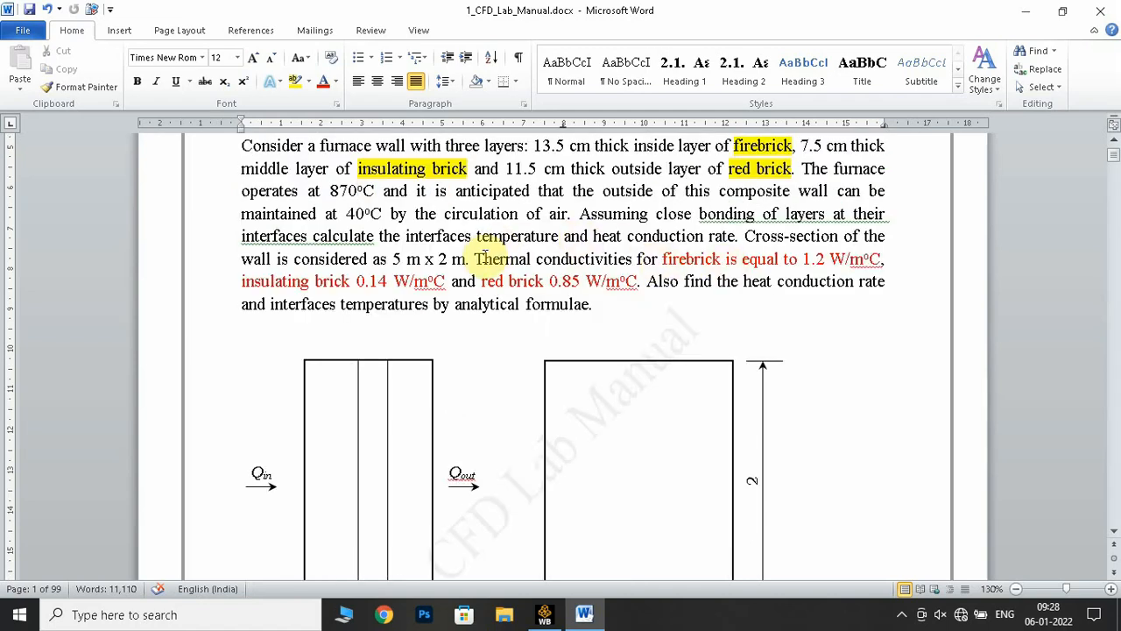
# Review the thermal conductivities of the three bricks and highlight the red brick value 0.85 in yellow
pyautogui.moveTo(473, 258); pyautogui.dragTo(867, 275)
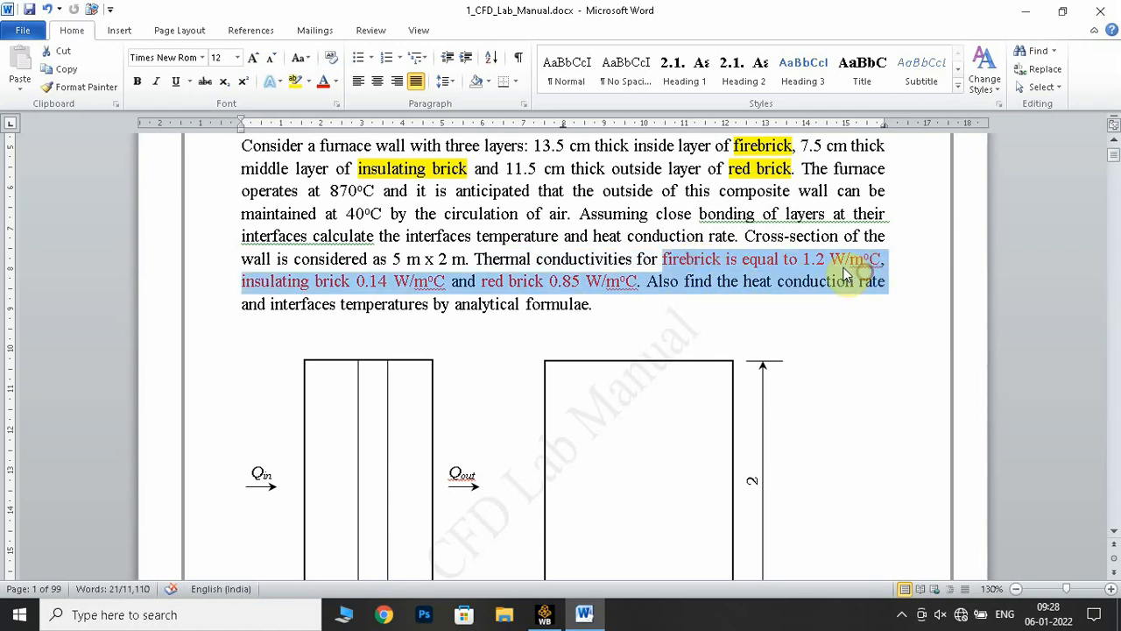
pyautogui.click(848, 275)
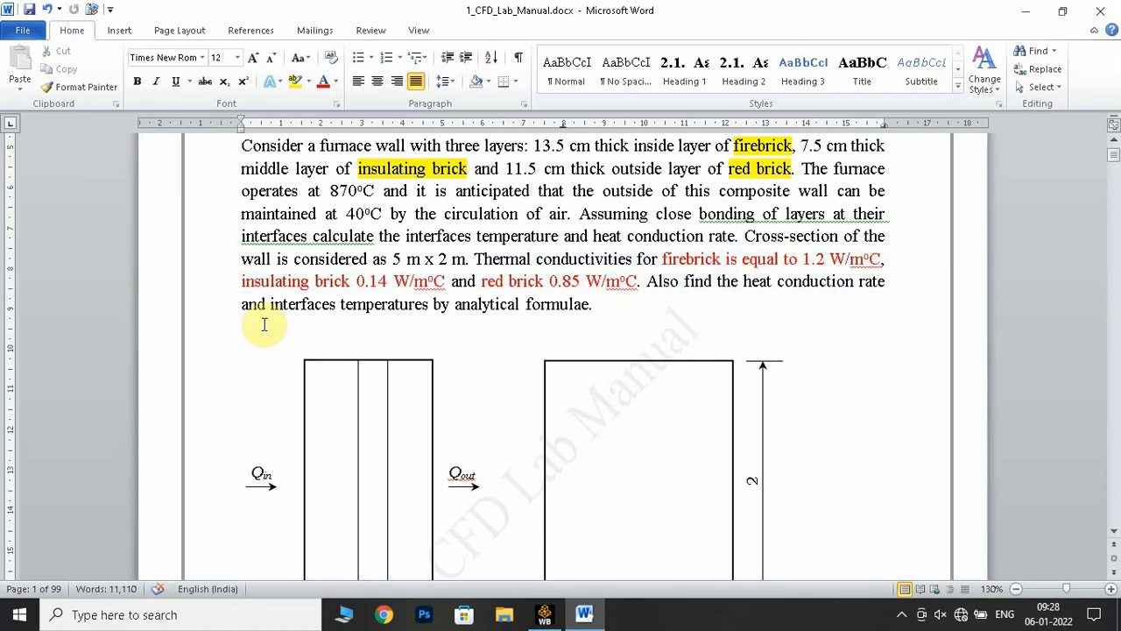
pyautogui.moveTo(316, 280); pyautogui.dragTo(393, 281)
pyautogui.click(550, 282)
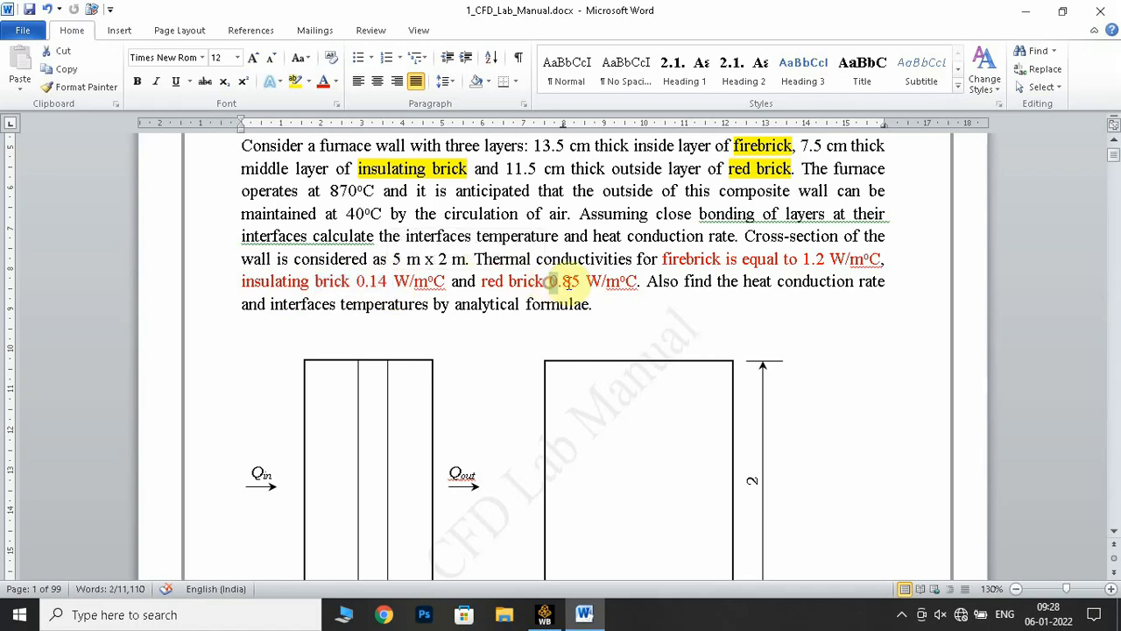
pyautogui.click(670, 255)
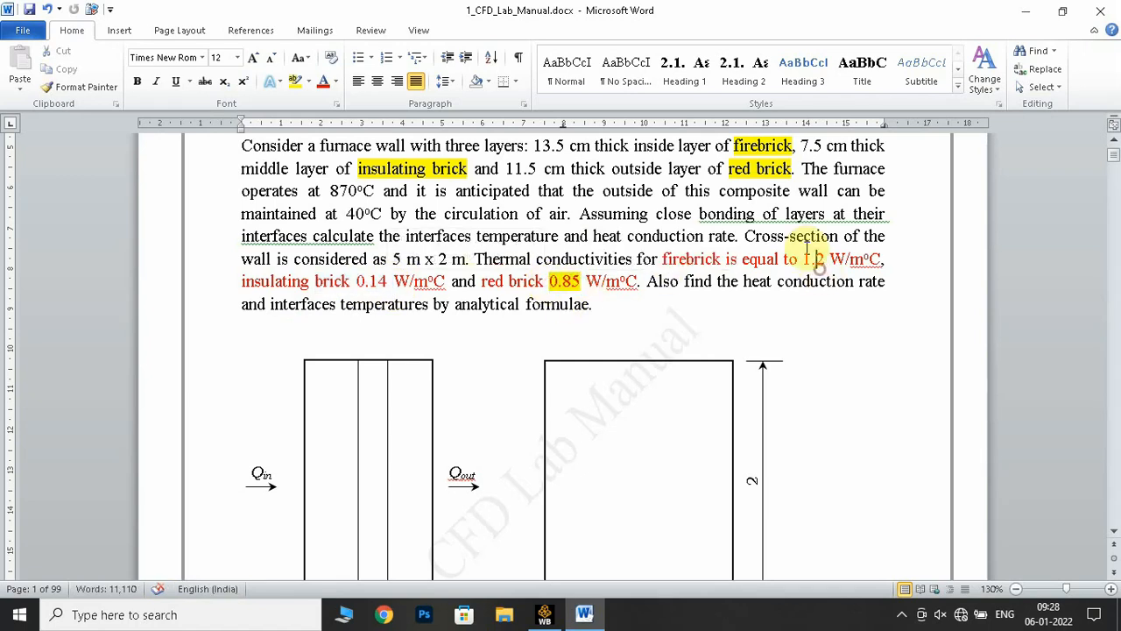
# Examine the wall's cross-section size, the composite slab dimensions in Fig. 1 and the start of the Procedure section
pyautogui.click(749, 237)
pyautogui.moveTo(749, 237); pyautogui.dragTo(508, 259)
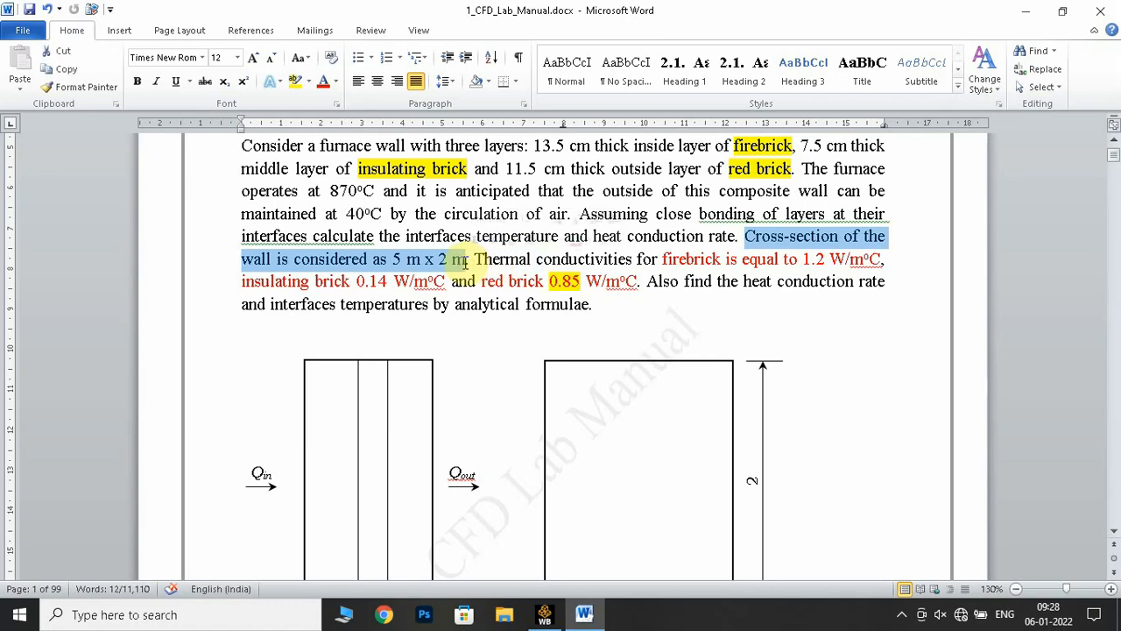
pyautogui.scroll(-3, 476, 268)
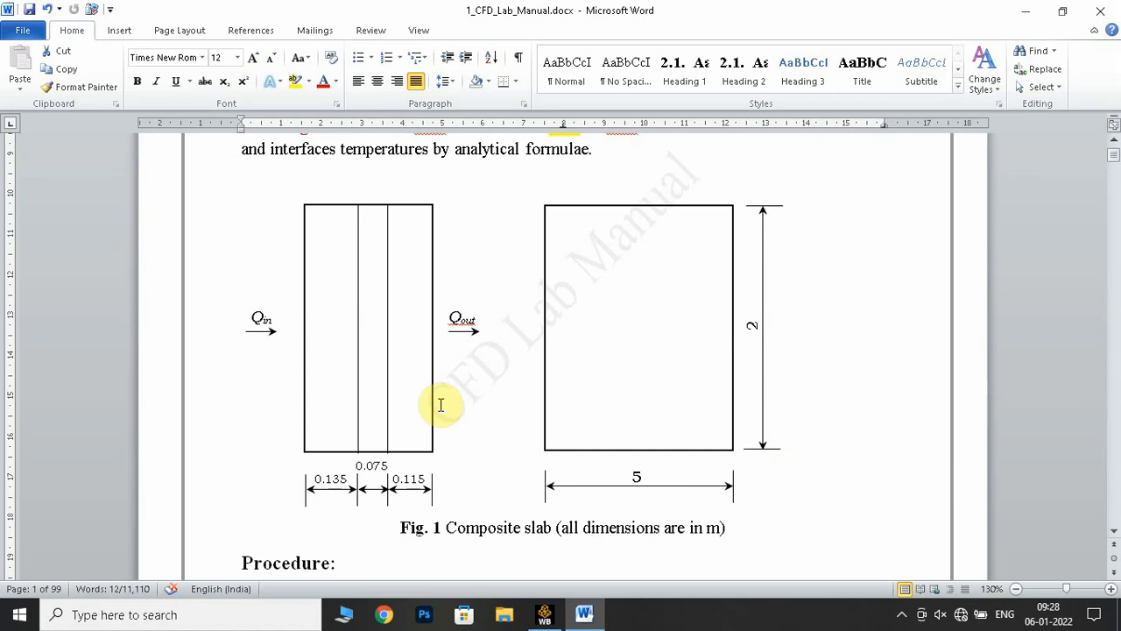
pyautogui.scroll(-4, 442, 404)
pyautogui.scroll(-2, 445, 405)
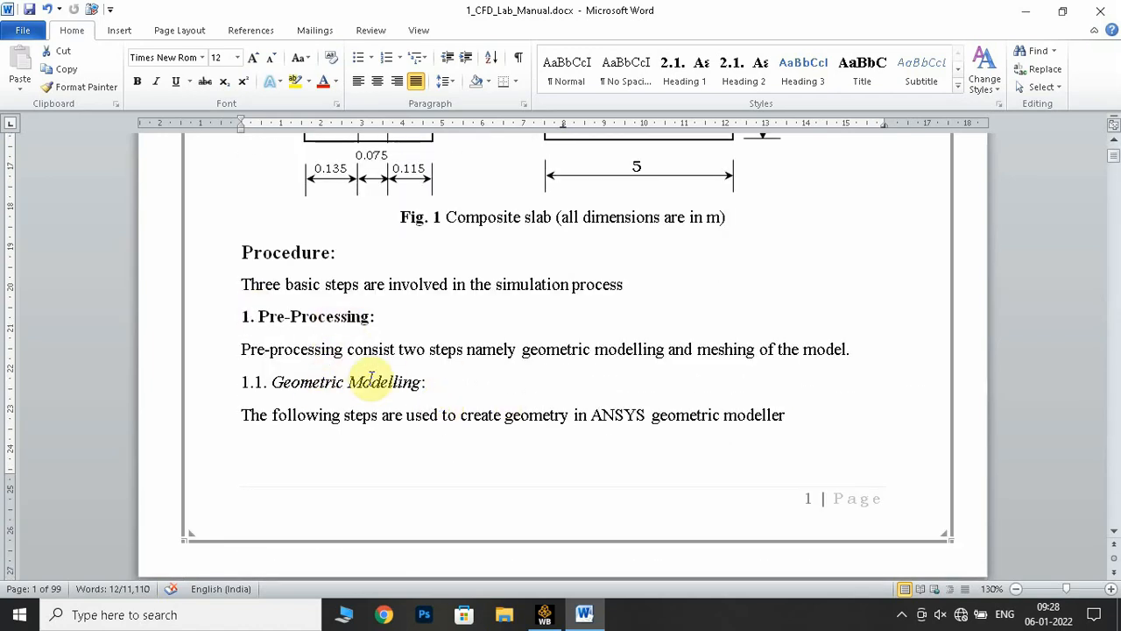
# Look briefly at the ANSYS Workbench project, return to the Word manual and read the Geometric Modelling subsection
pyautogui.click(546, 611)
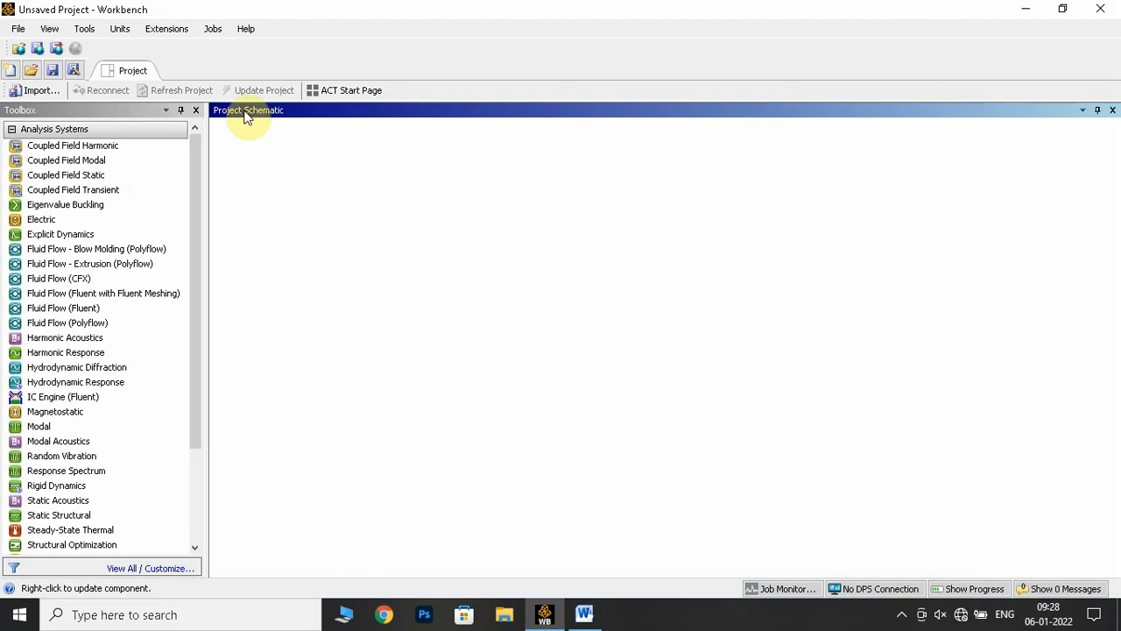
pyautogui.click(584, 614)
pyautogui.scroll(-3, 293, 230)
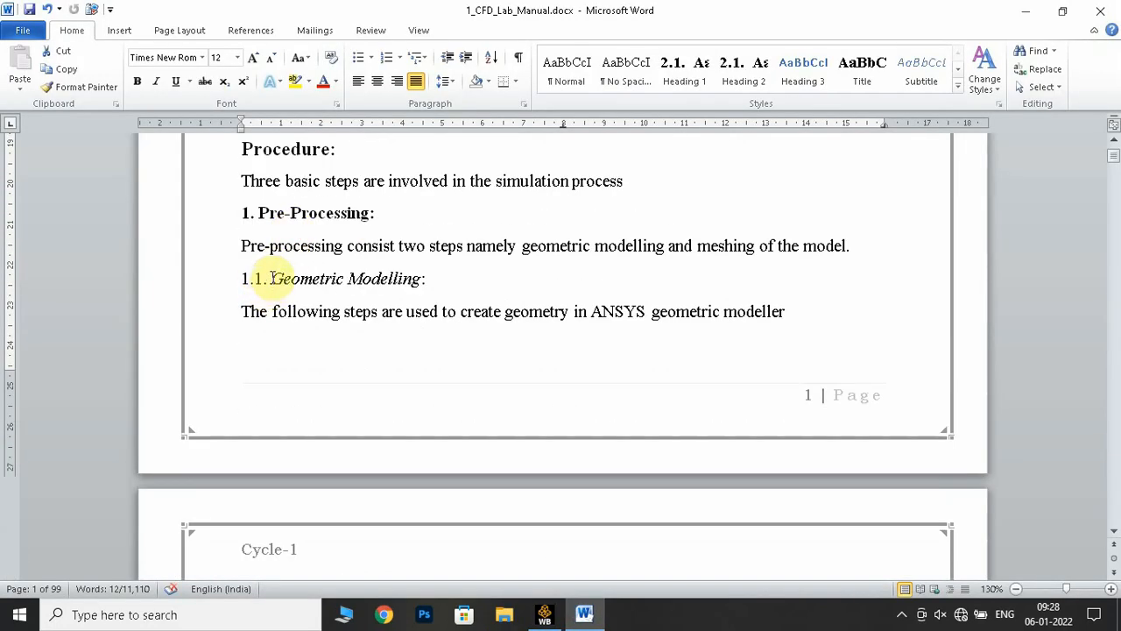
pyautogui.moveTo(272, 278); pyautogui.dragTo(412, 282)
pyautogui.click(571, 358)
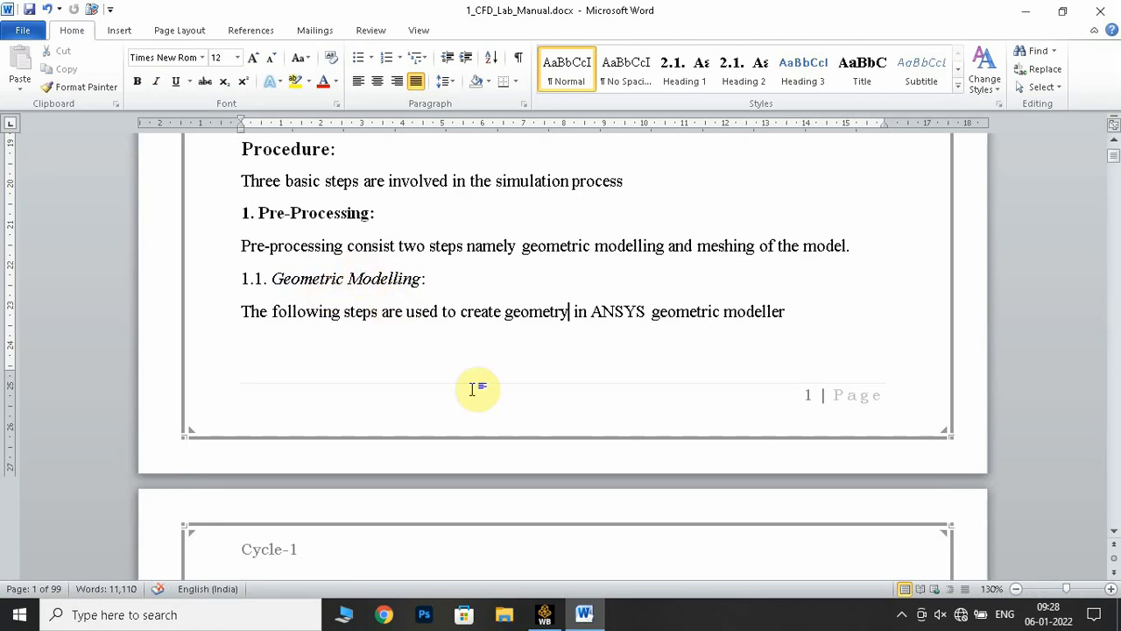
# Read Step 1 of the manual's procedure, switch to ANSYS Workbench and add a Steady-State Thermal system to the project schematic
pyautogui.scroll(-6, 573, 403)
pyautogui.scroll(-3, 570, 405)
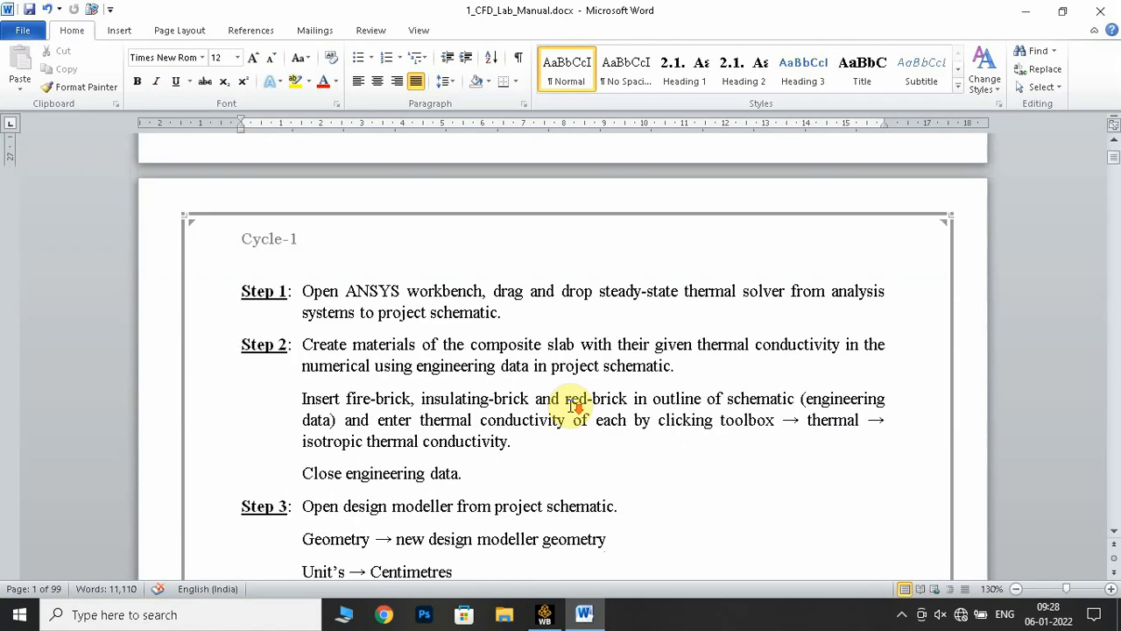
pyautogui.moveTo(594, 292); pyautogui.dragTo(767, 300)
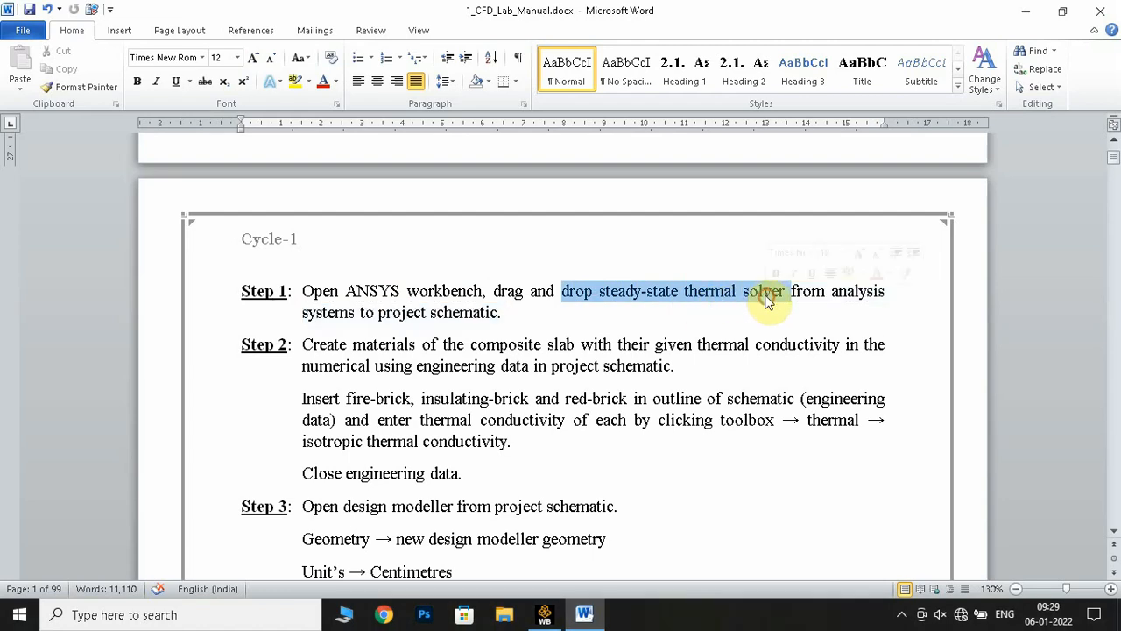
pyautogui.click(545, 614)
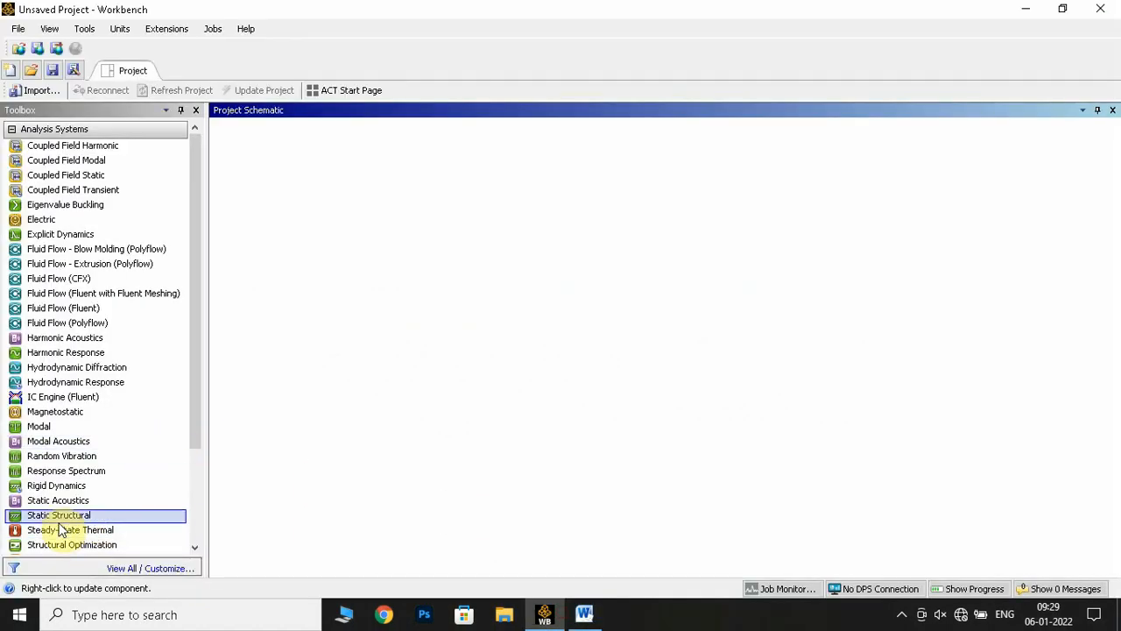
pyautogui.moveTo(84, 542); pyautogui.dragTo(298, 217)
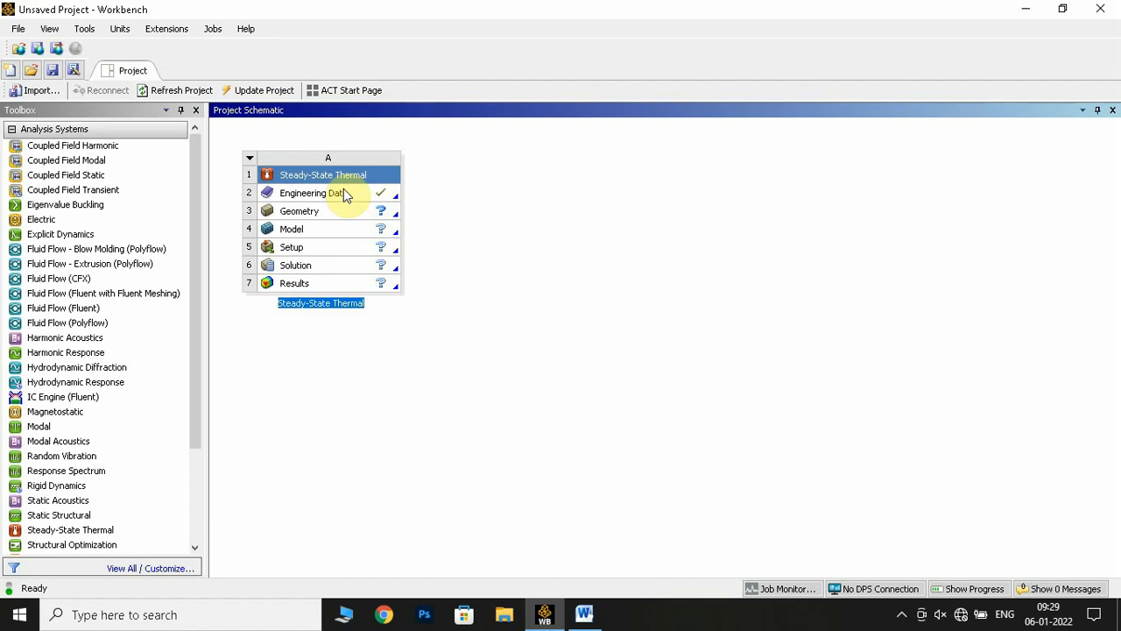
# Open the Steady-State Thermal system's Engineering Data, consulting Step 2 and the three brick conductivities in the Word manual
pyautogui.doubleClick(350, 193)
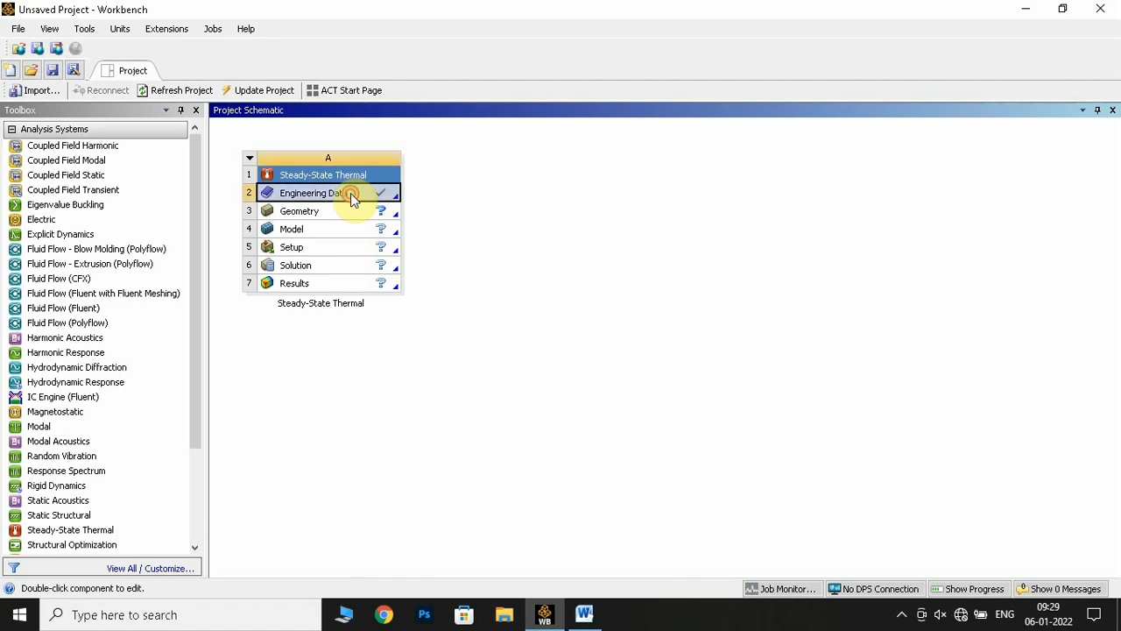
pyautogui.click(584, 614)
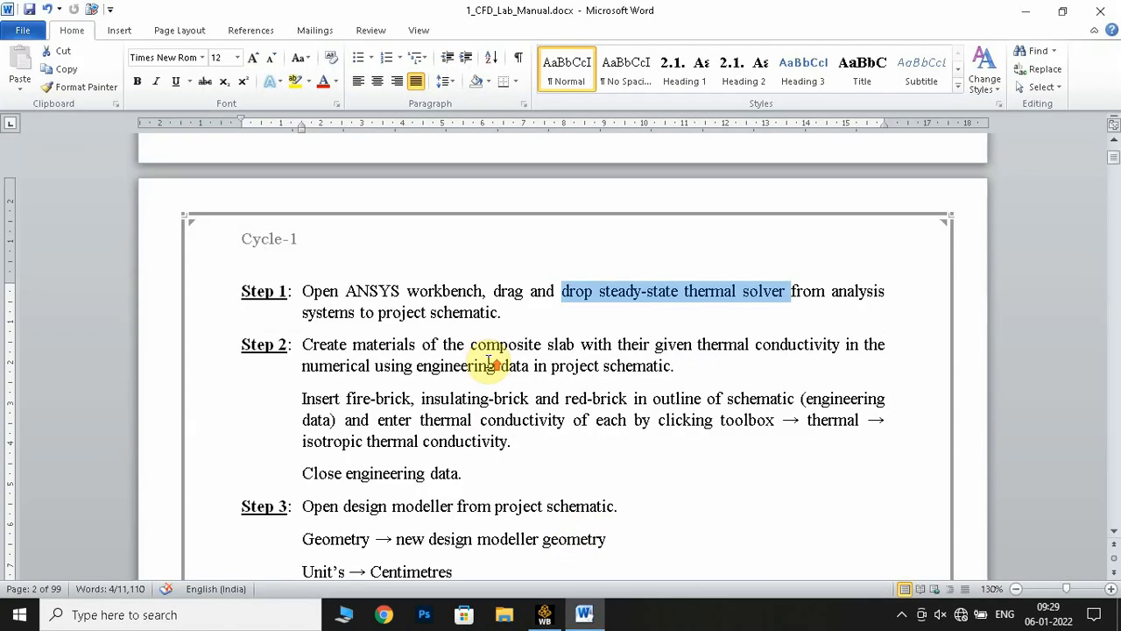
pyautogui.scroll(10, 490, 361)
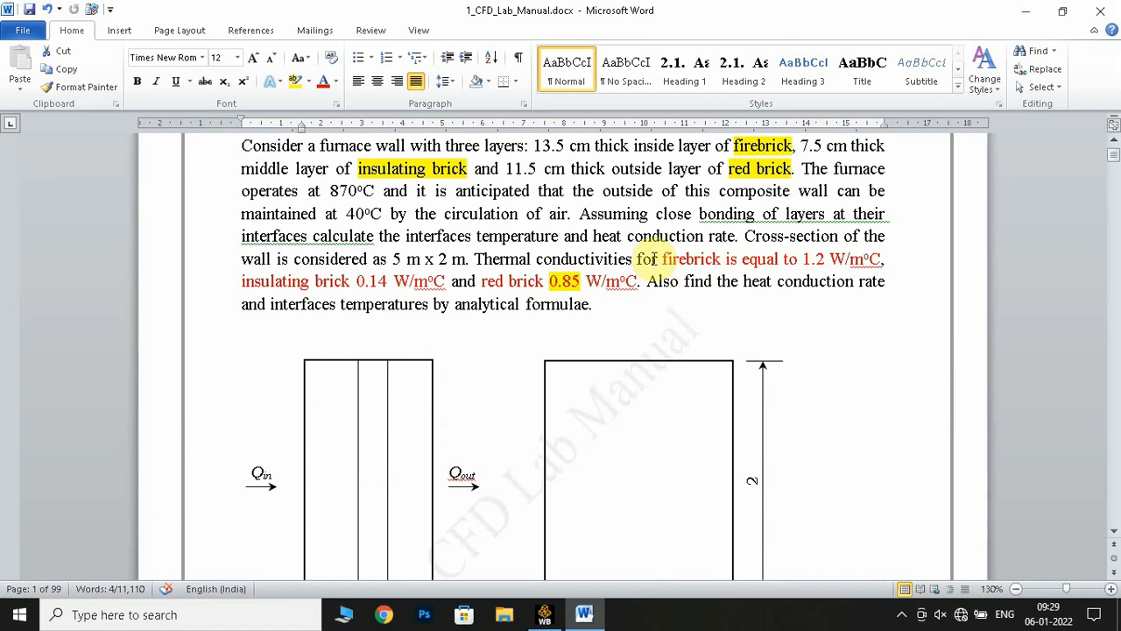
pyautogui.moveTo(637, 258)
pyautogui.mouseDown()
pyautogui.moveTo(723, 262)
pyautogui.moveTo(640, 281)
pyautogui.mouseUp()
pyautogui.scroll(3, 644, 326)
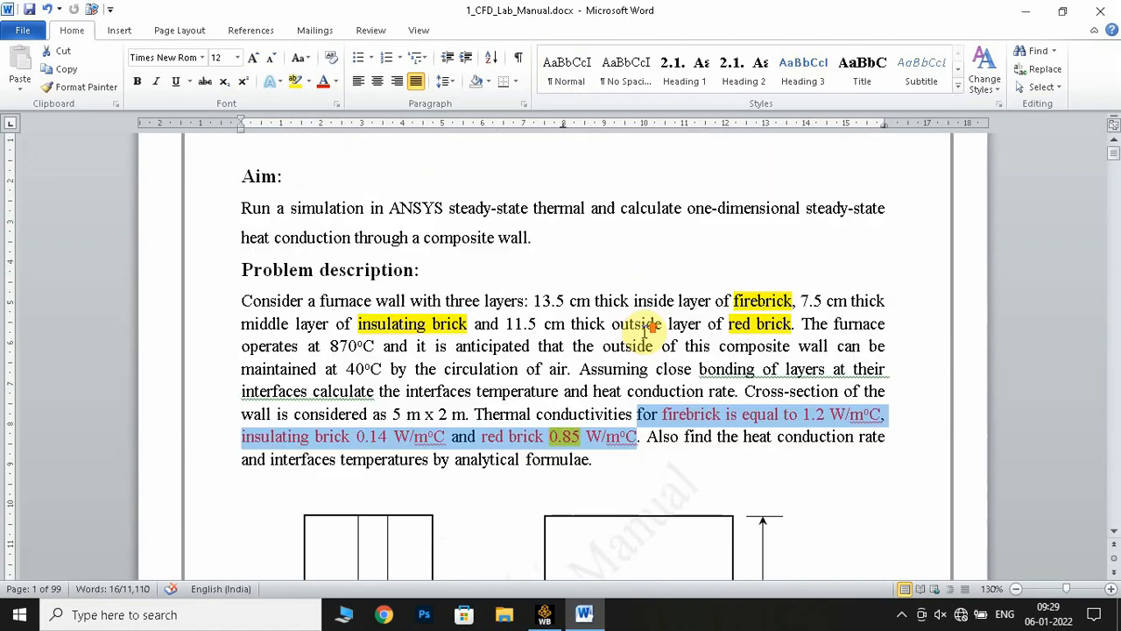
pyautogui.click(493, 516)
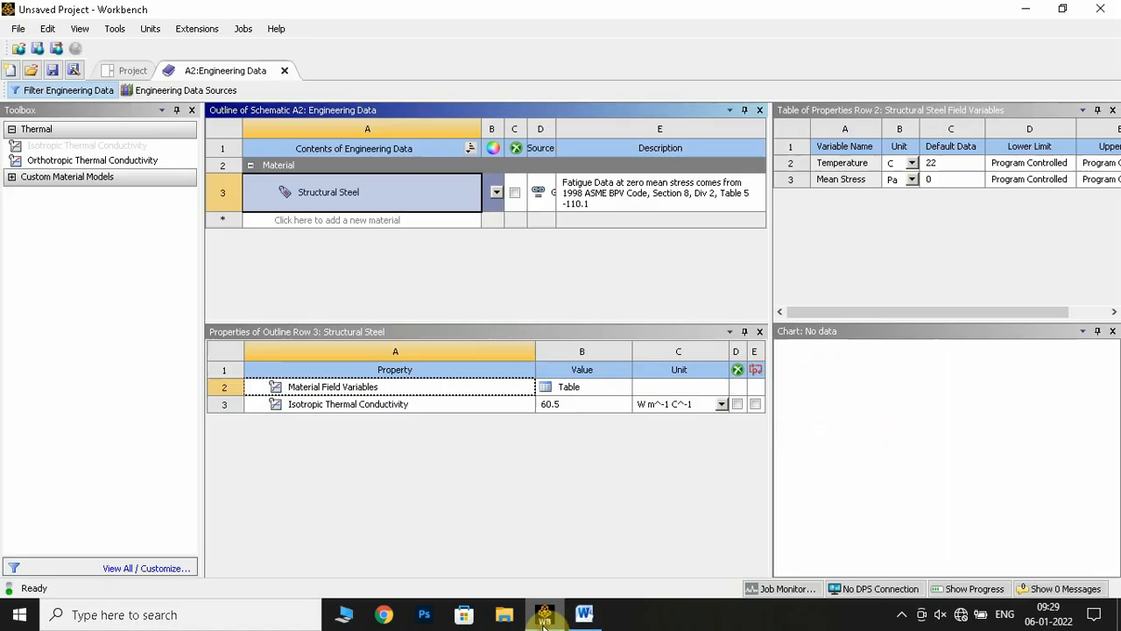
# Add two new materials named red brick and insulating brick to the engineering data
pyautogui.click(338, 219)
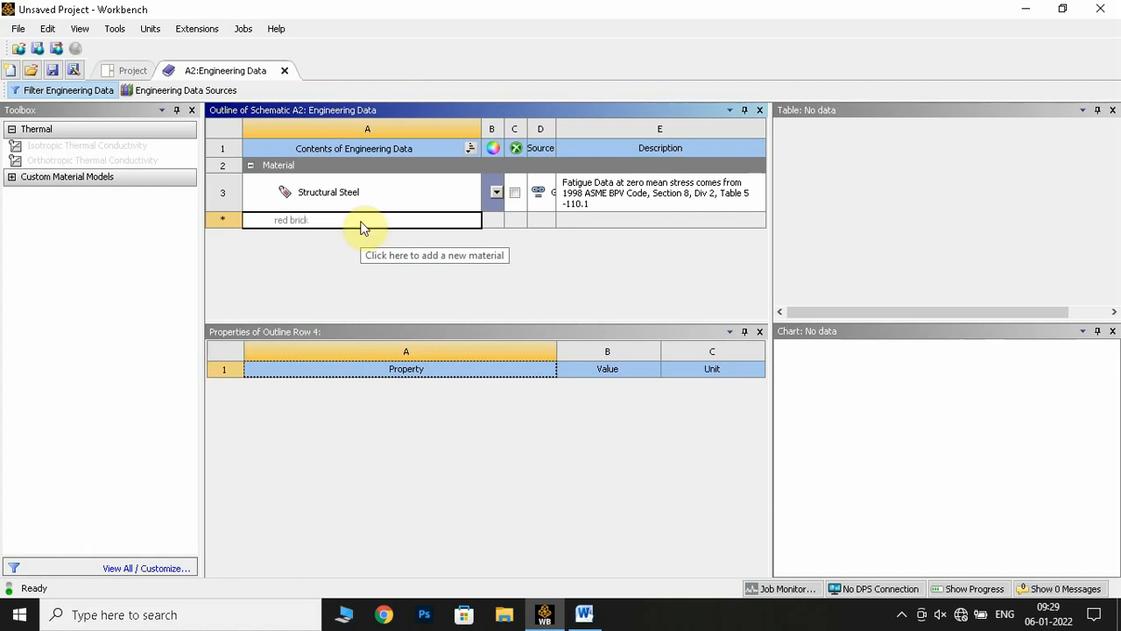
pyautogui.press('Return')
pyautogui.click(355, 241)
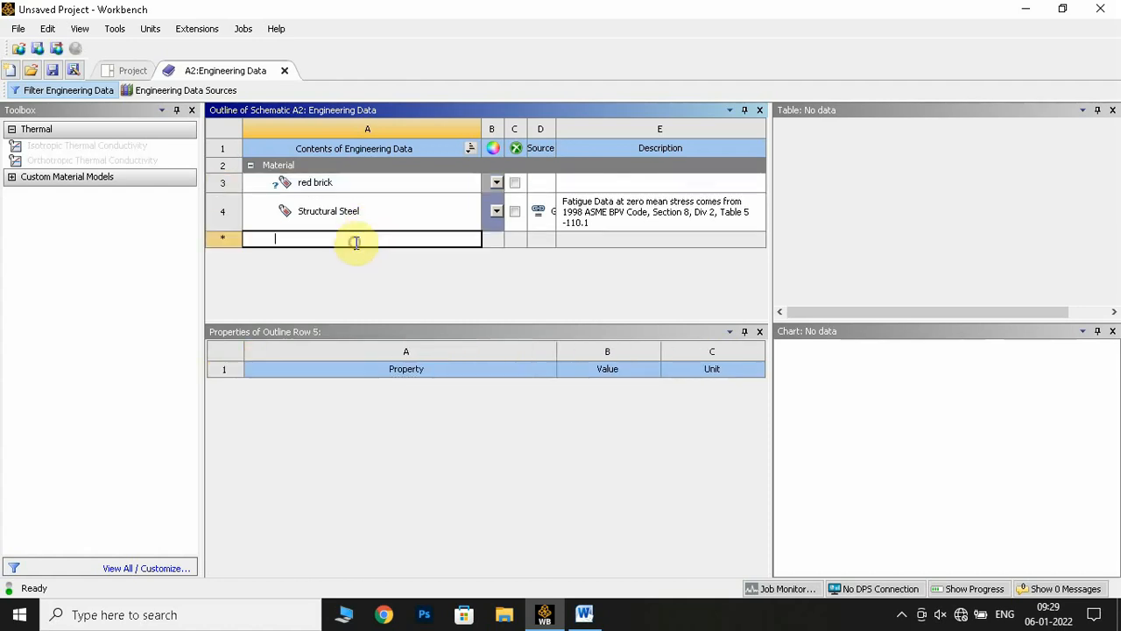
pyautogui.write('ins')
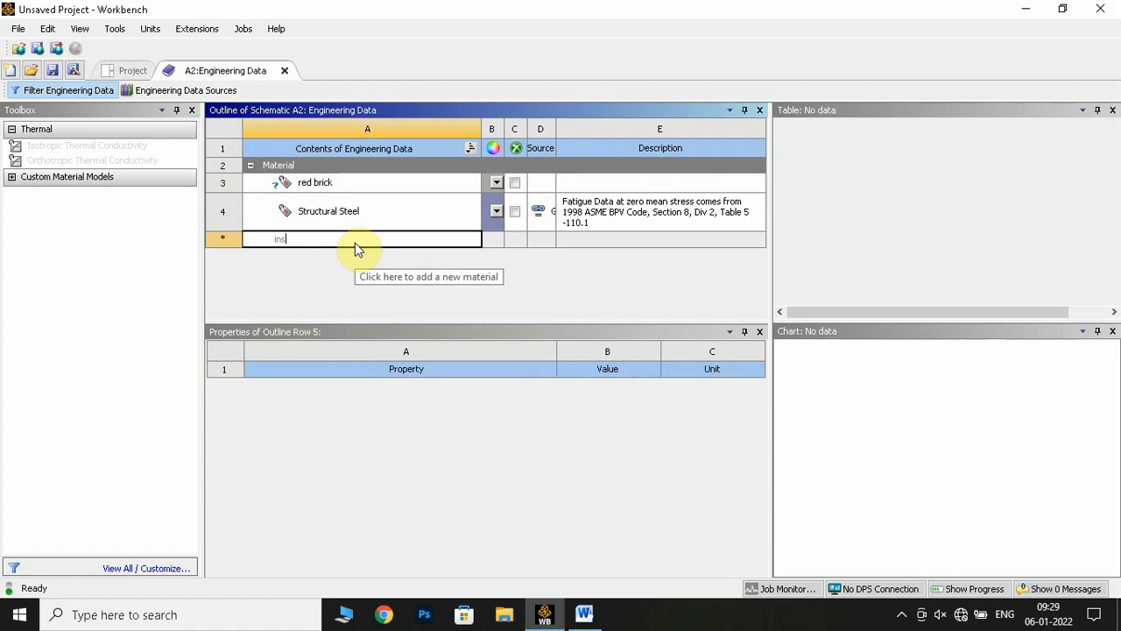
pyautogui.write('ulating brick')
pyautogui.press('Return')
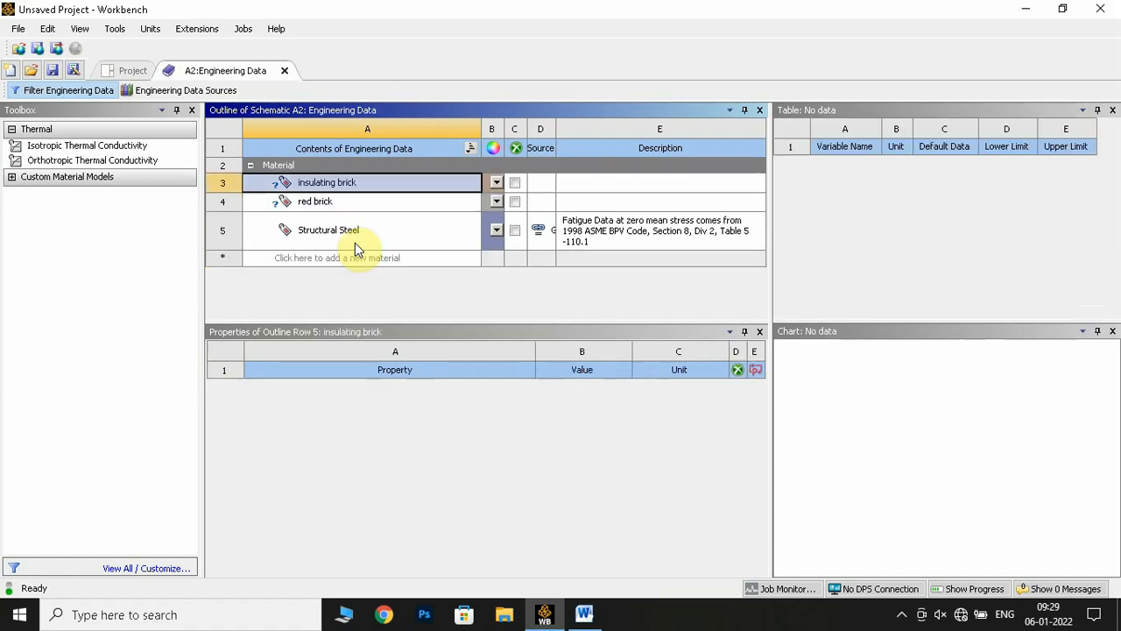
# Check the remaining layer material in the Word manual and add a new material named fire brick in Workbench
pyautogui.click(390, 258)
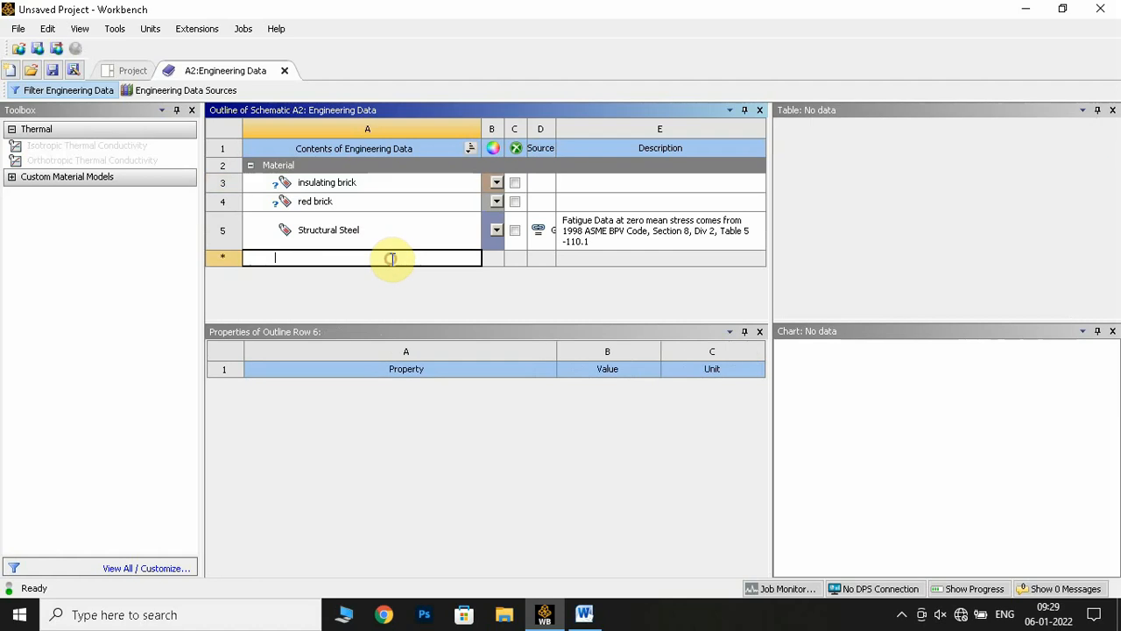
pyautogui.click(536, 435)
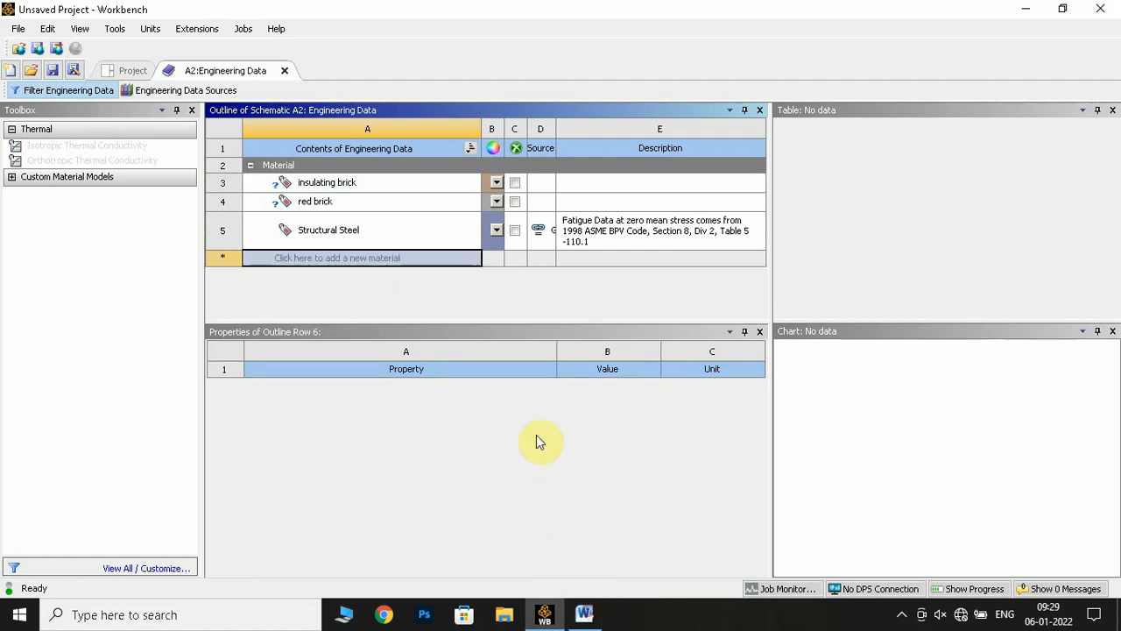
pyautogui.click(584, 617)
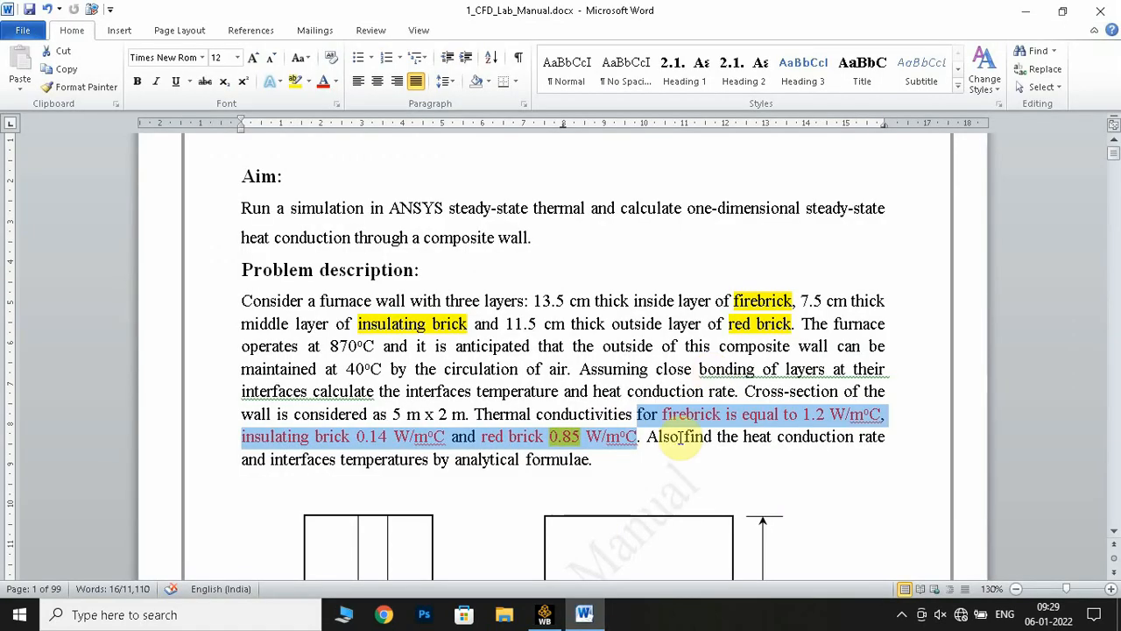
pyautogui.click(544, 614)
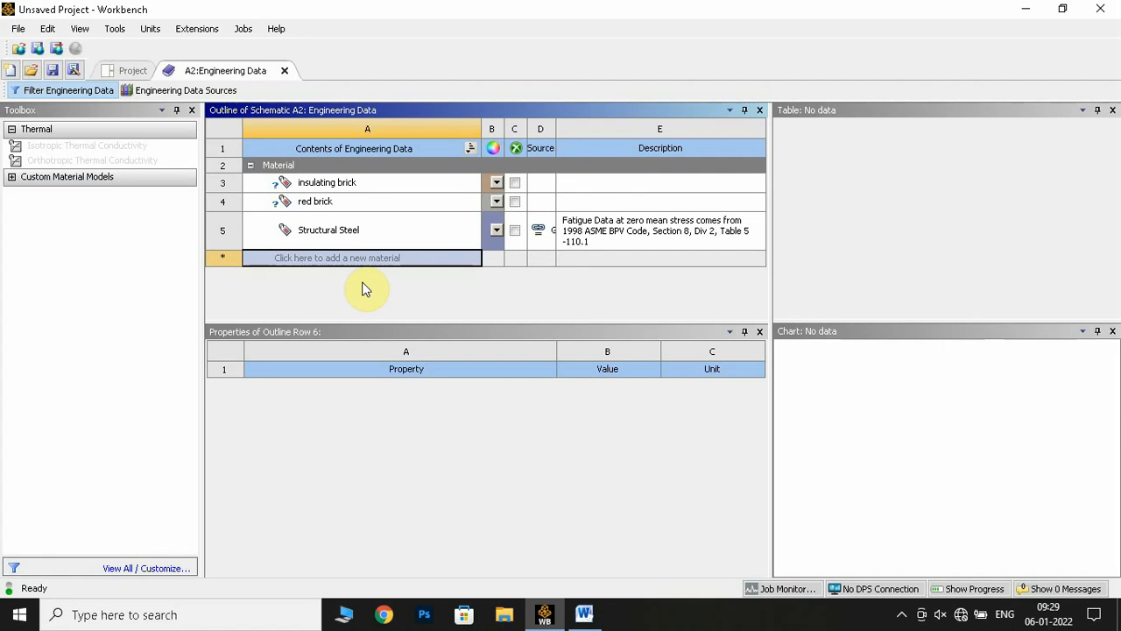
pyautogui.click(422, 263)
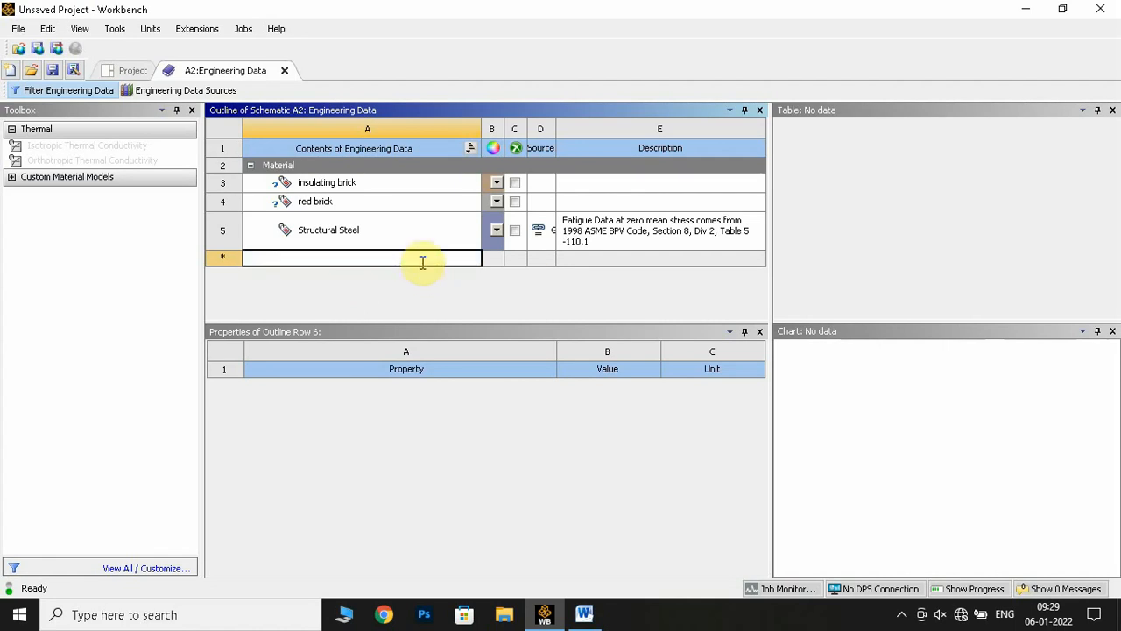
pyautogui.write('fire brick')
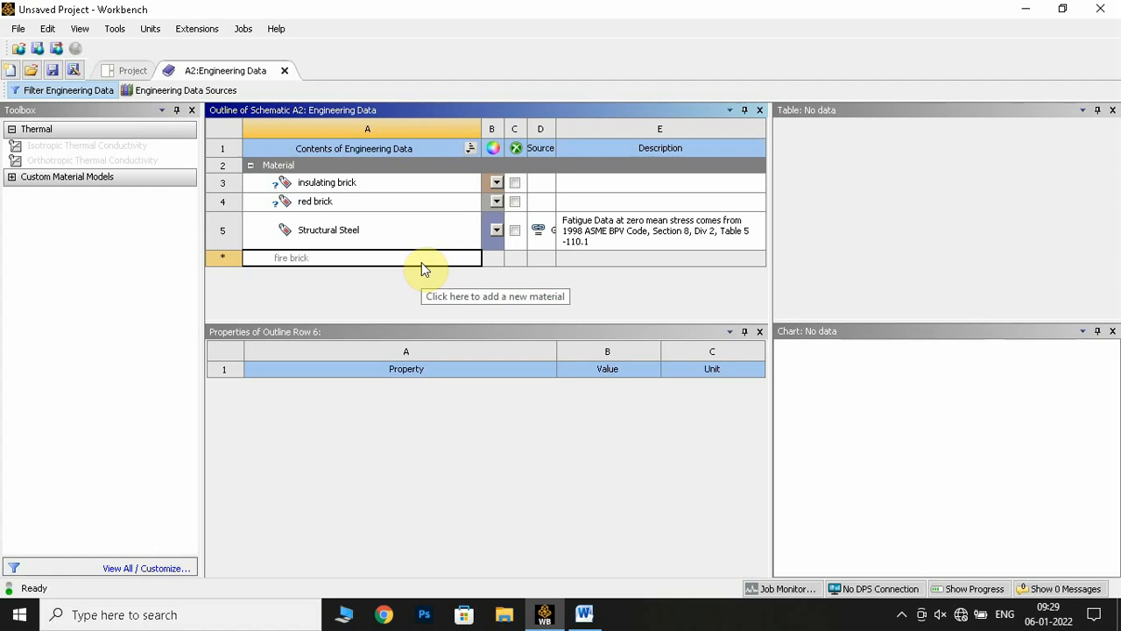
pyautogui.press('Return')
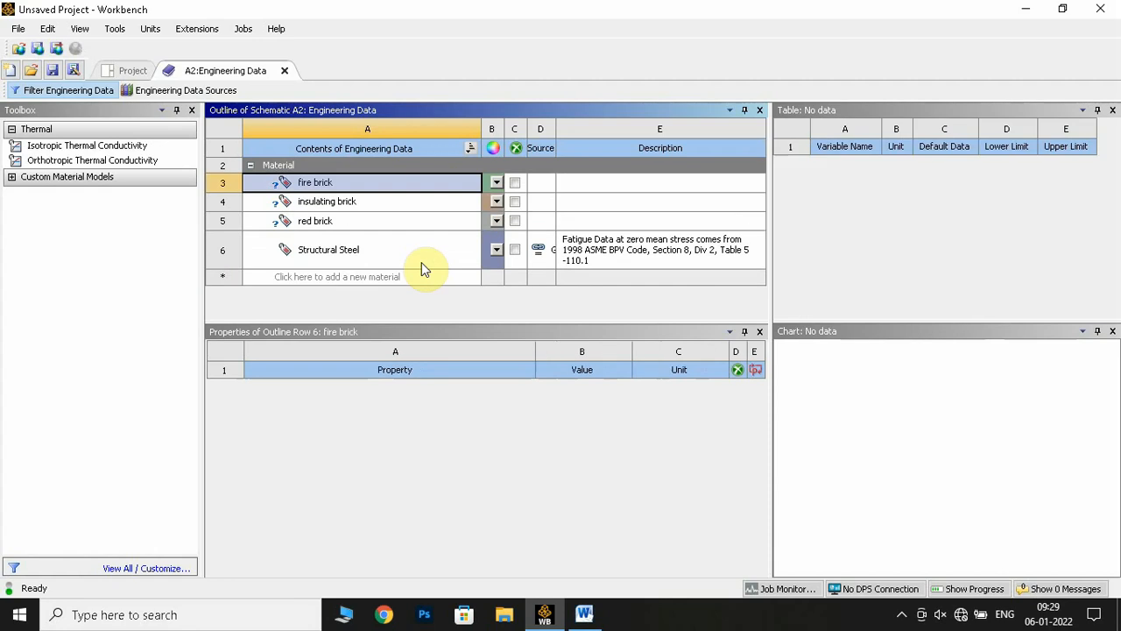
# Add the Isotropic Thermal Conductivity property to the fire brick material
pyautogui.click(358, 200)
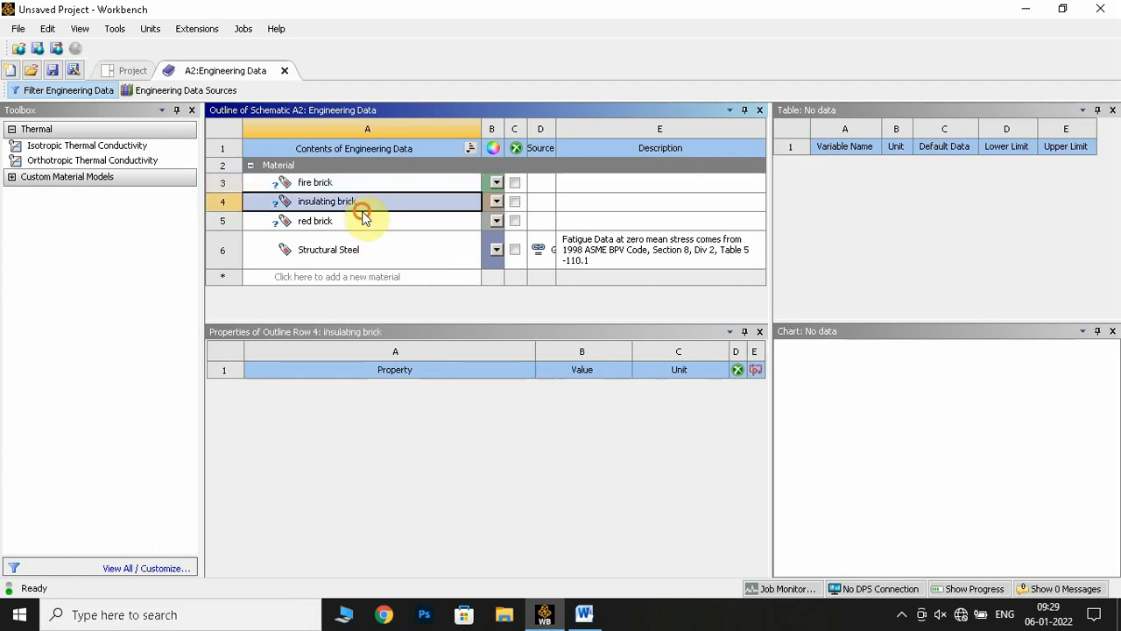
pyautogui.click(318, 220)
pyautogui.click(388, 182)
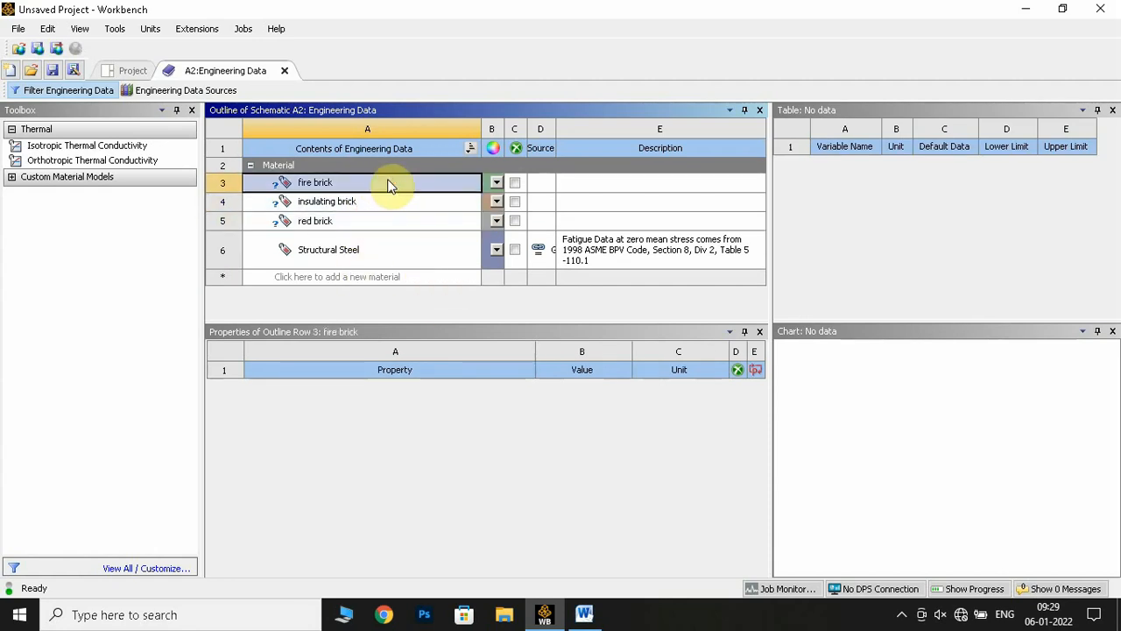
pyautogui.click(26, 147)
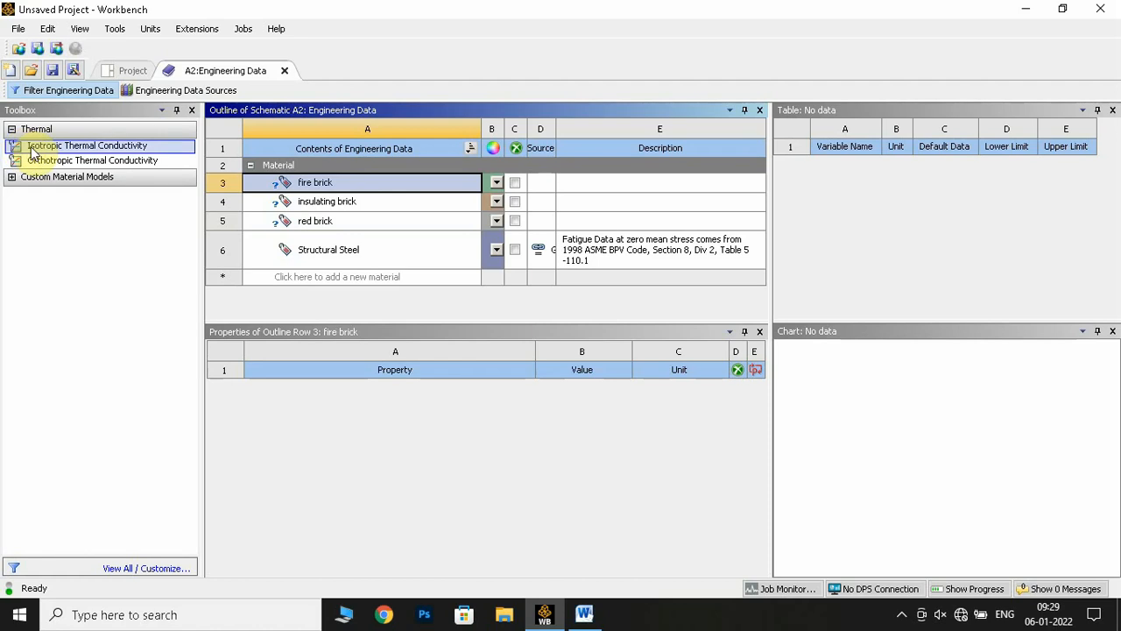
pyautogui.rightClick(146, 147)
pyautogui.click(190, 159)
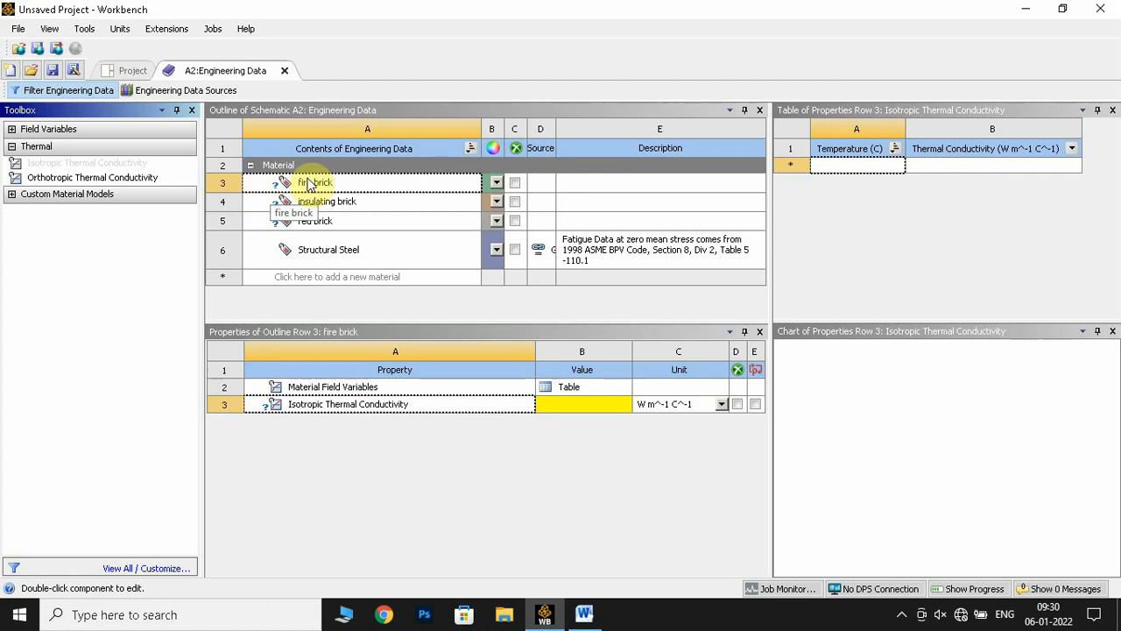
# Look up the firebrick conductivity in the Word manual and set fire brick's isotropic thermal conductivity to 1.2 W m^-1 C^-1 in Workbench
pyautogui.click(589, 611)
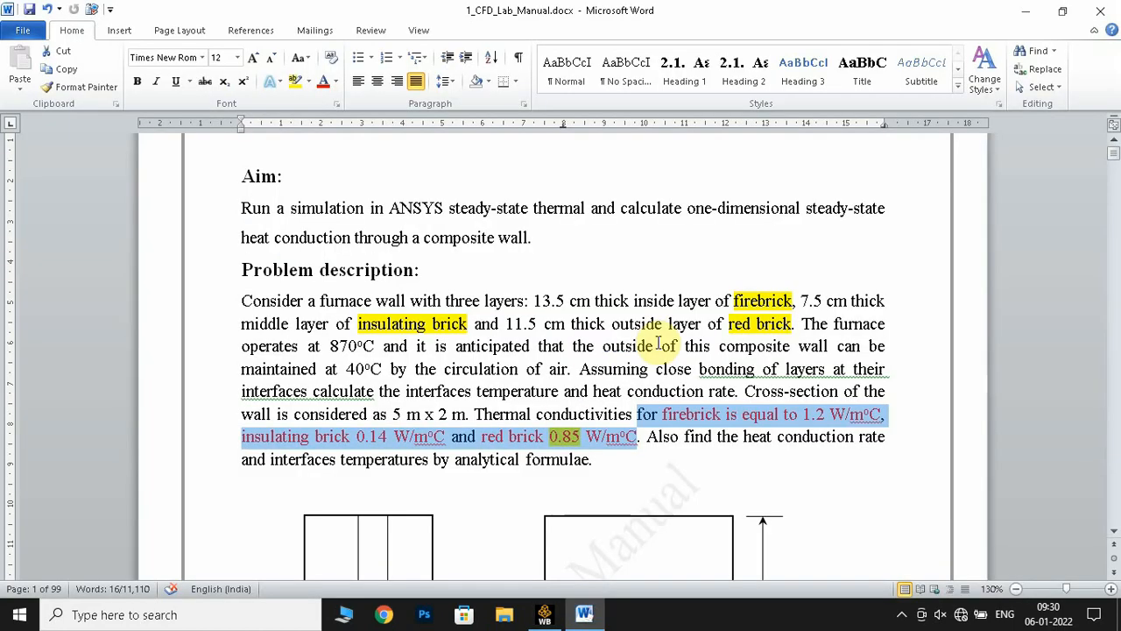
pyautogui.click(711, 423)
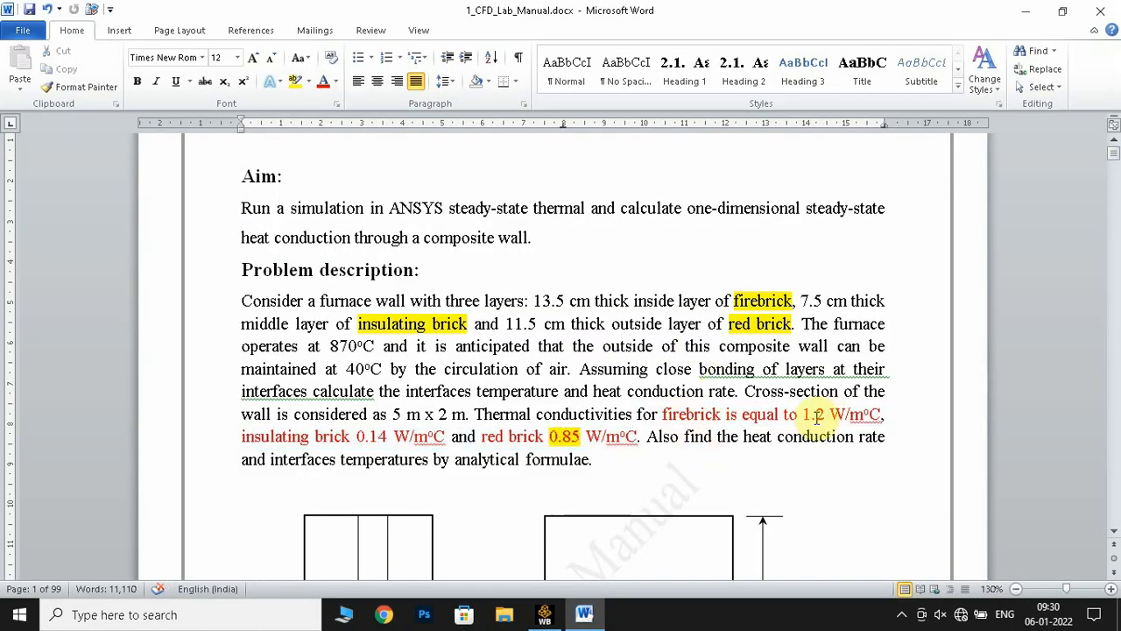
pyautogui.moveTo(795, 413); pyautogui.dragTo(880, 421)
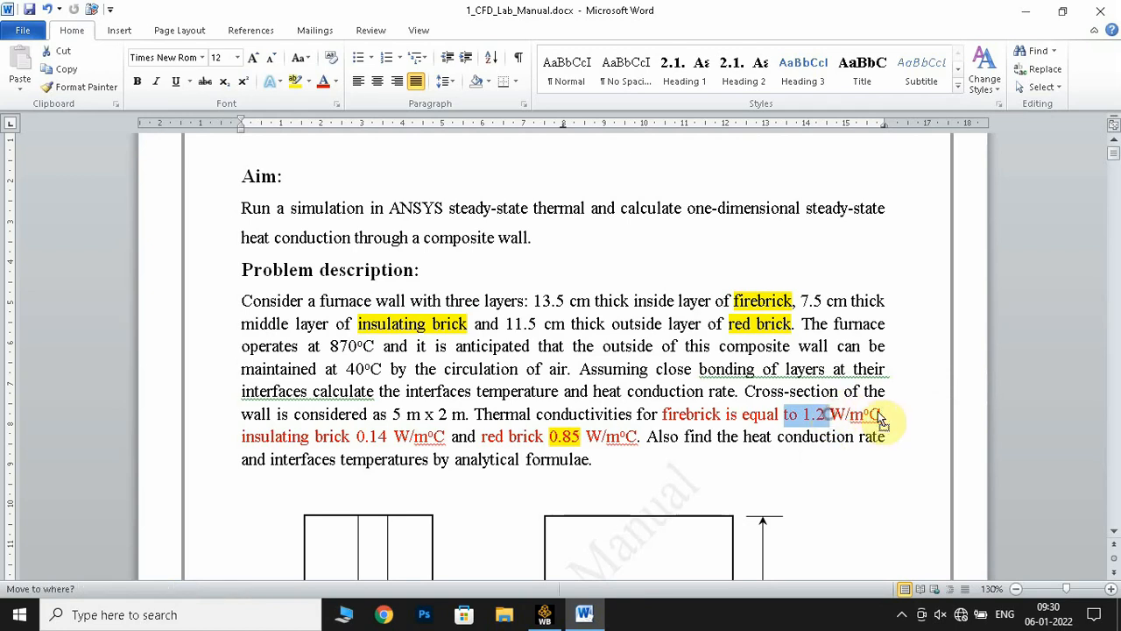
pyautogui.click(544, 614)
pyautogui.click(584, 408)
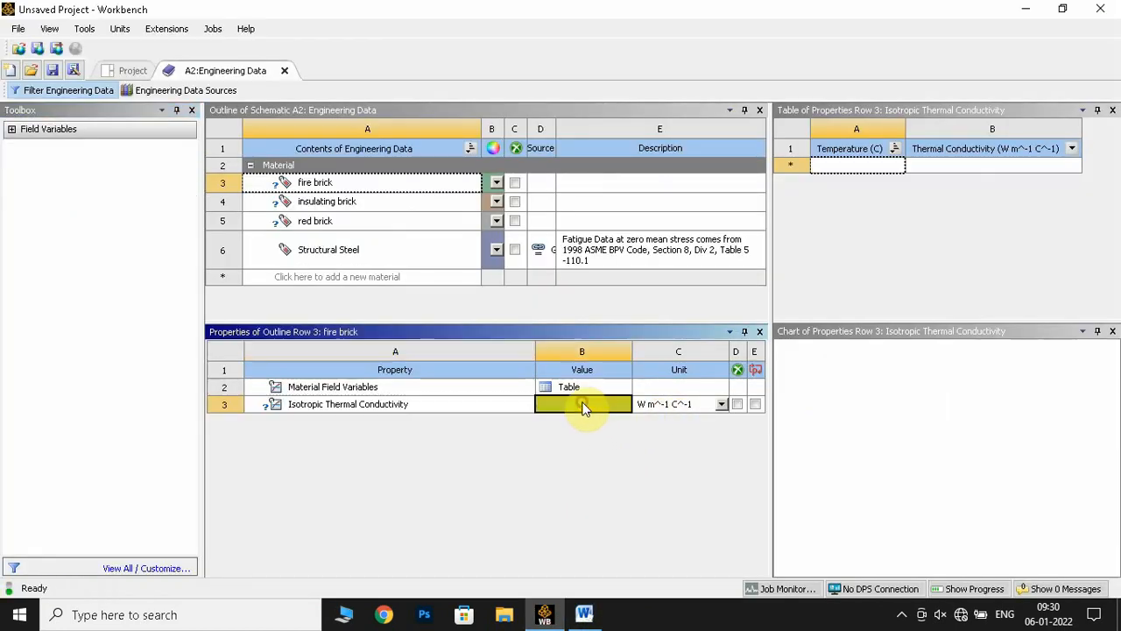
pyautogui.write('1')
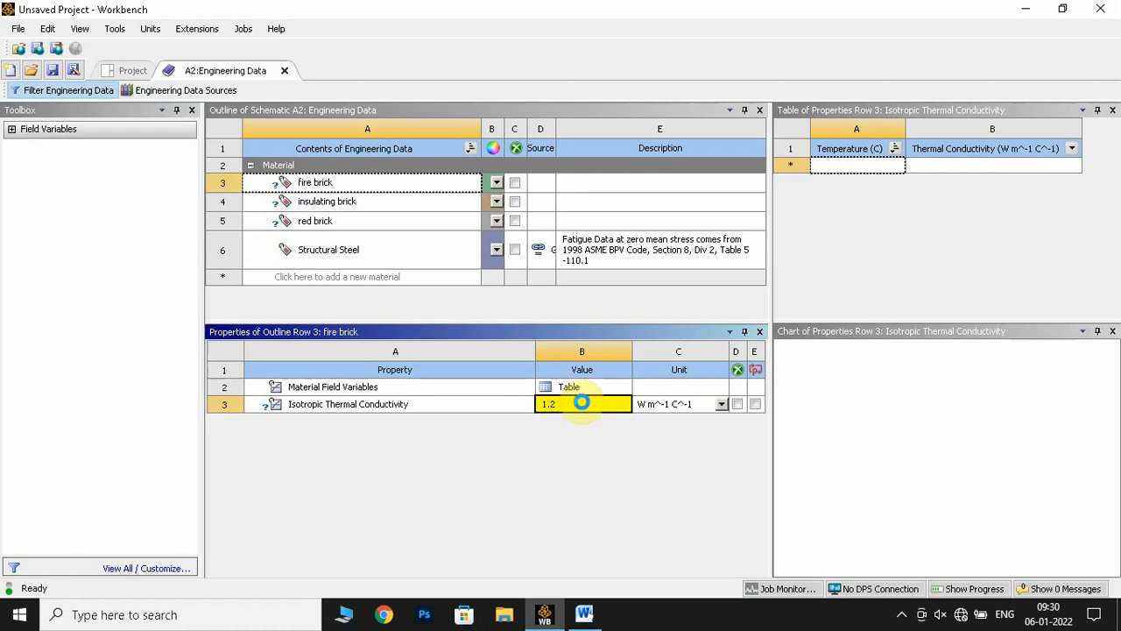
pyautogui.write('.2')
pyautogui.press('Return')
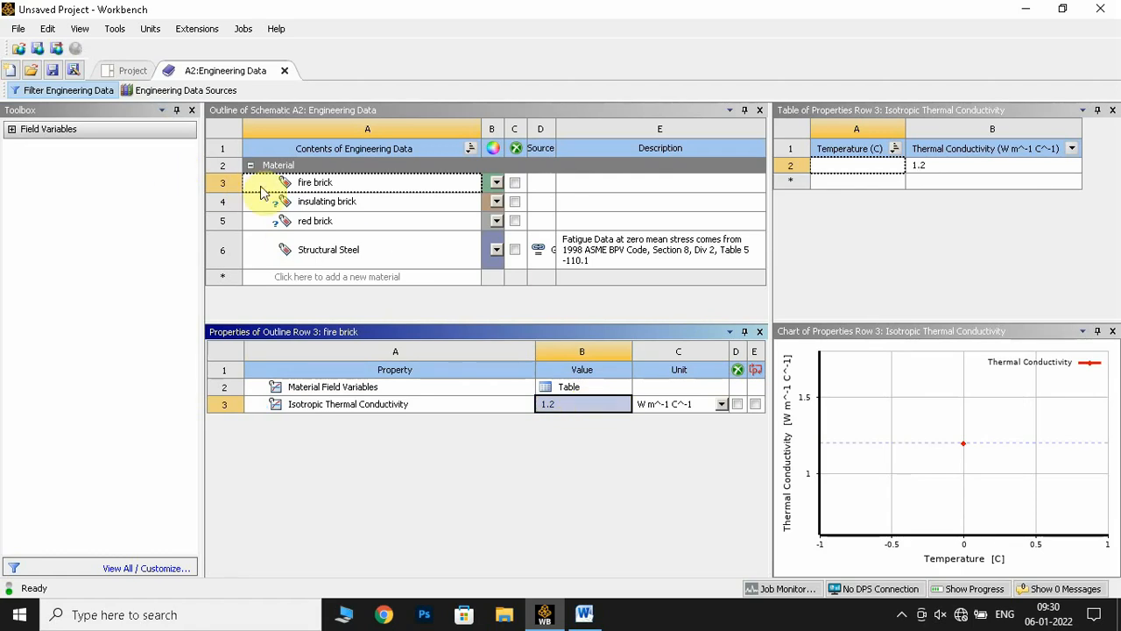
# Add the Isotropic Thermal Conductivity property to the insulating brick material
pyautogui.click(324, 201)
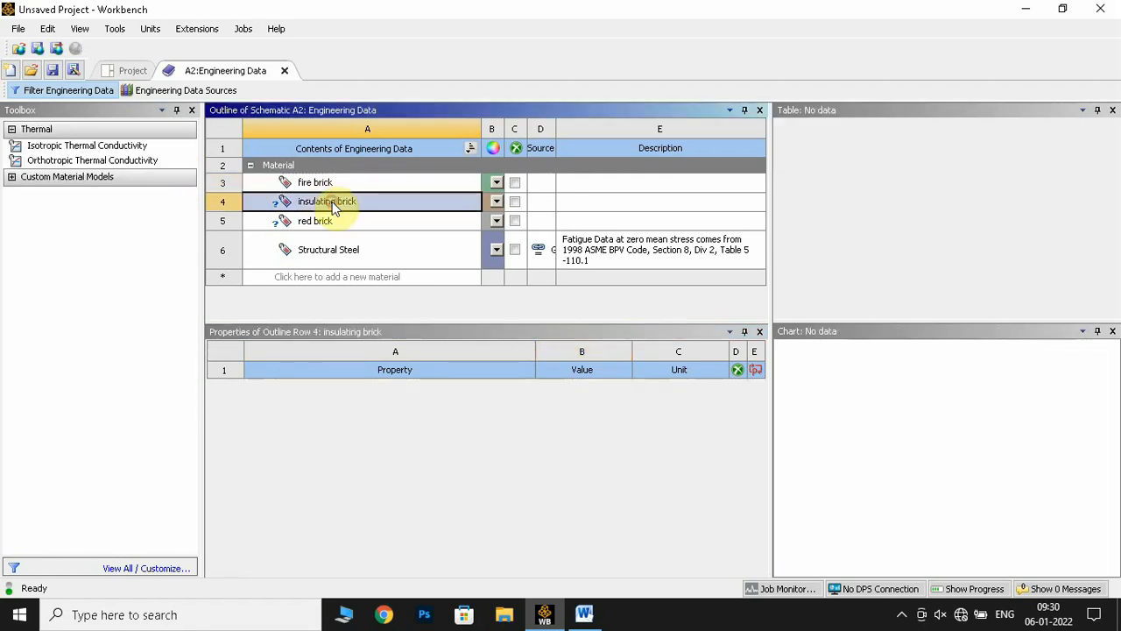
pyautogui.click(118, 150)
pyautogui.rightClick(118, 150)
pyautogui.click(166, 154)
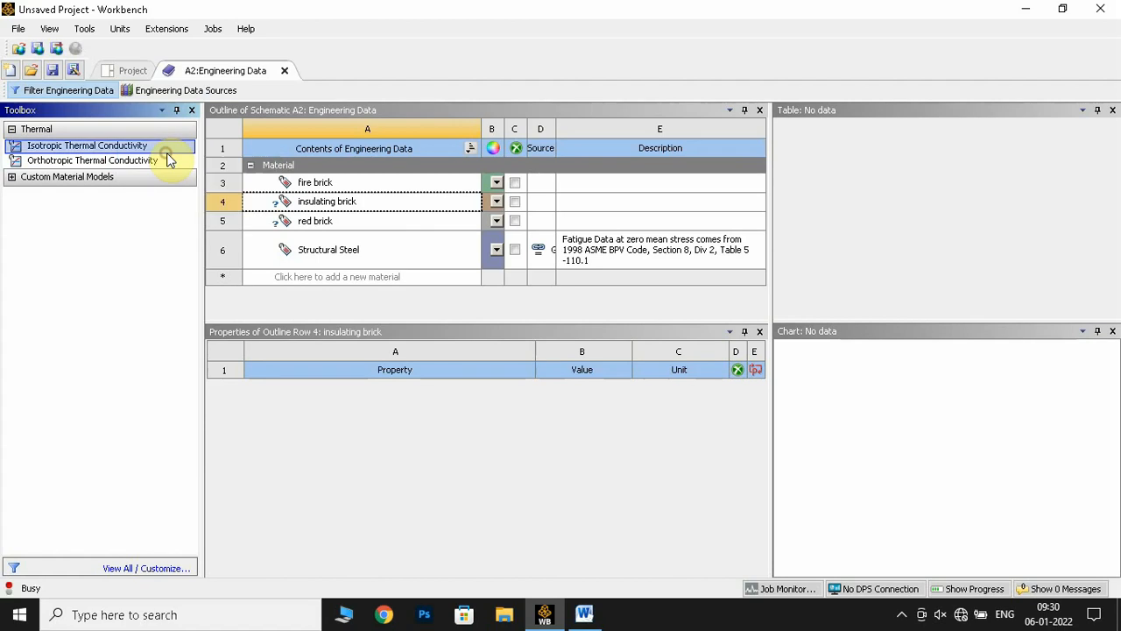
# Look up the insulating brick conductivity in the Word manual and set its isotropic thermal conductivity to 0.14 W m^-1 C^-1 in Workbench
pyautogui.click(613, 409)
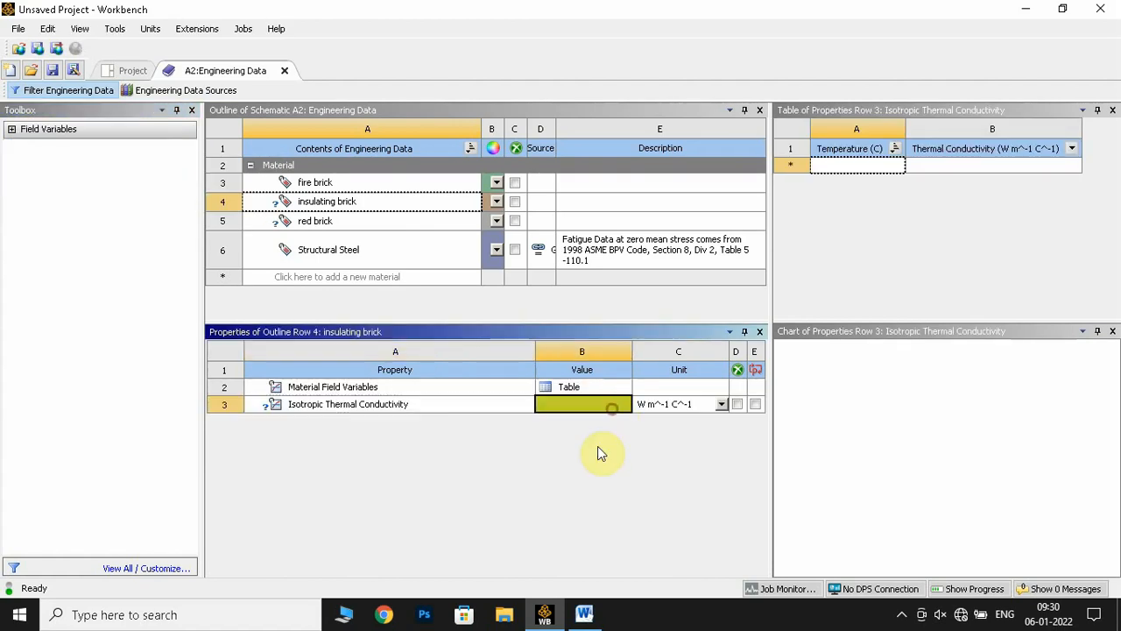
pyautogui.click(586, 614)
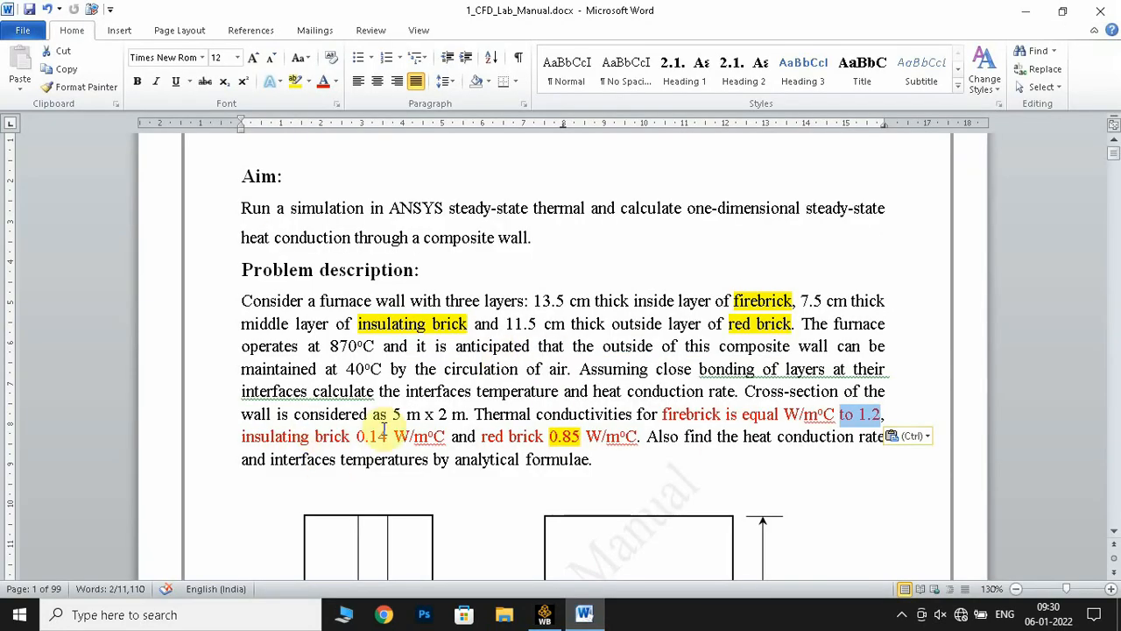
pyautogui.click(544, 614)
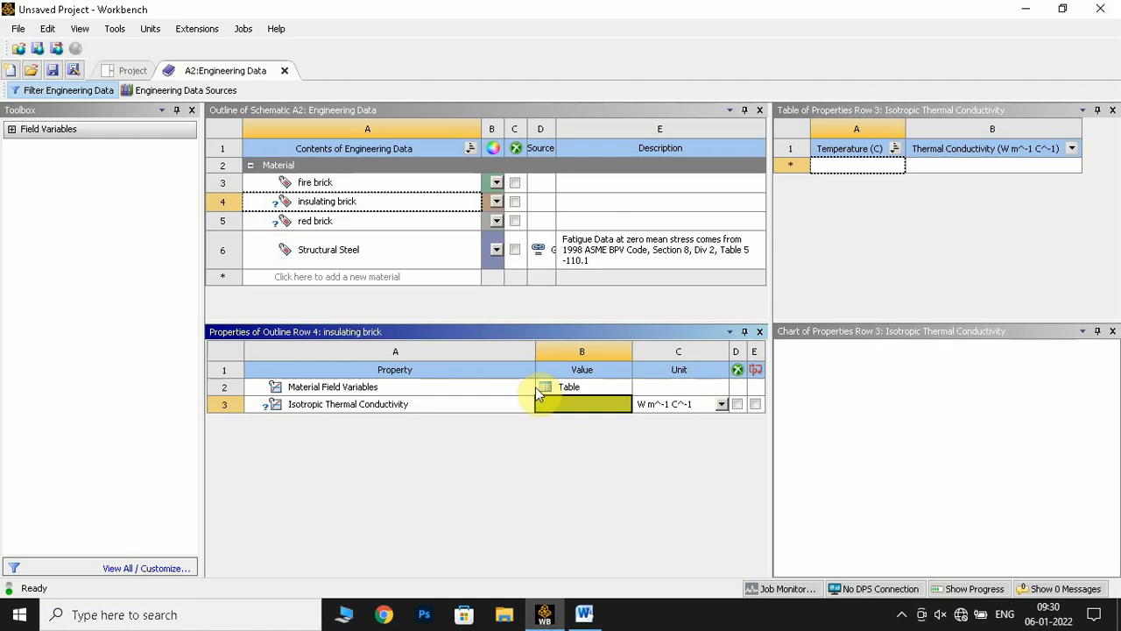
pyautogui.write('0.14')
pyautogui.press('Return')
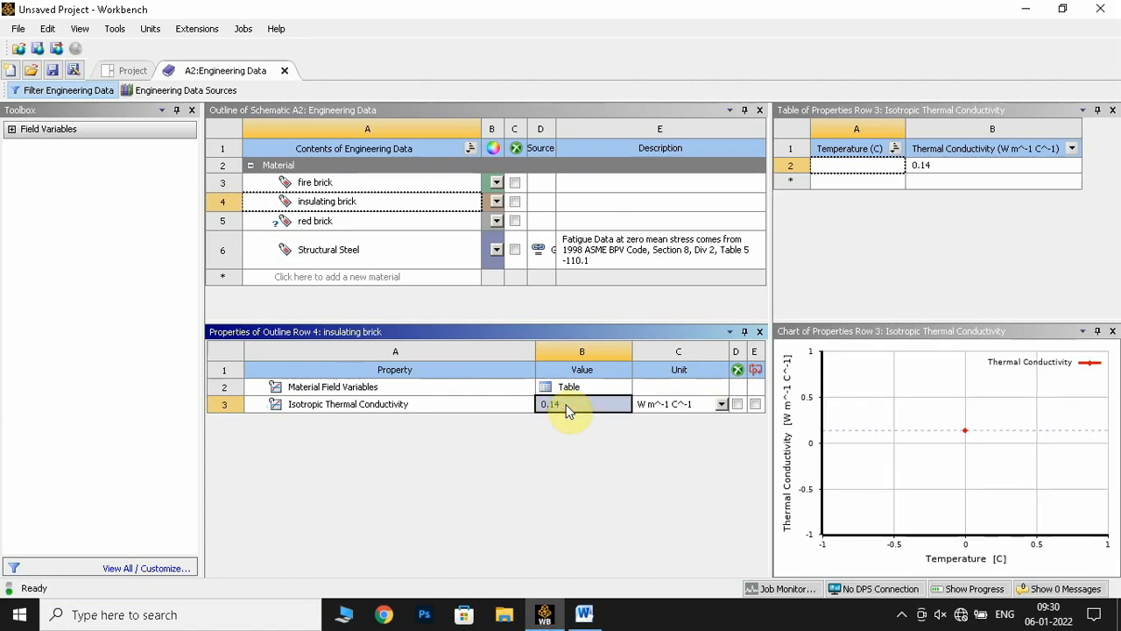
# Switch to the Word manual to look up the red brick thermal conductivity, and return to Workbench
pyautogui.click(585, 614)
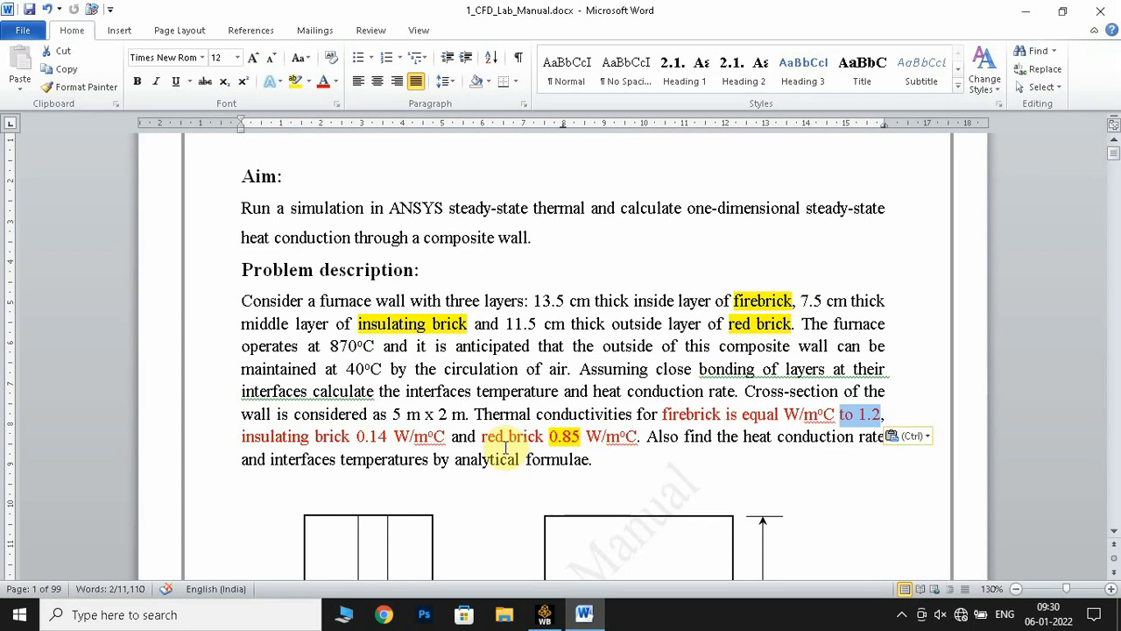
pyautogui.moveTo(489, 442); pyautogui.dragTo(638, 439)
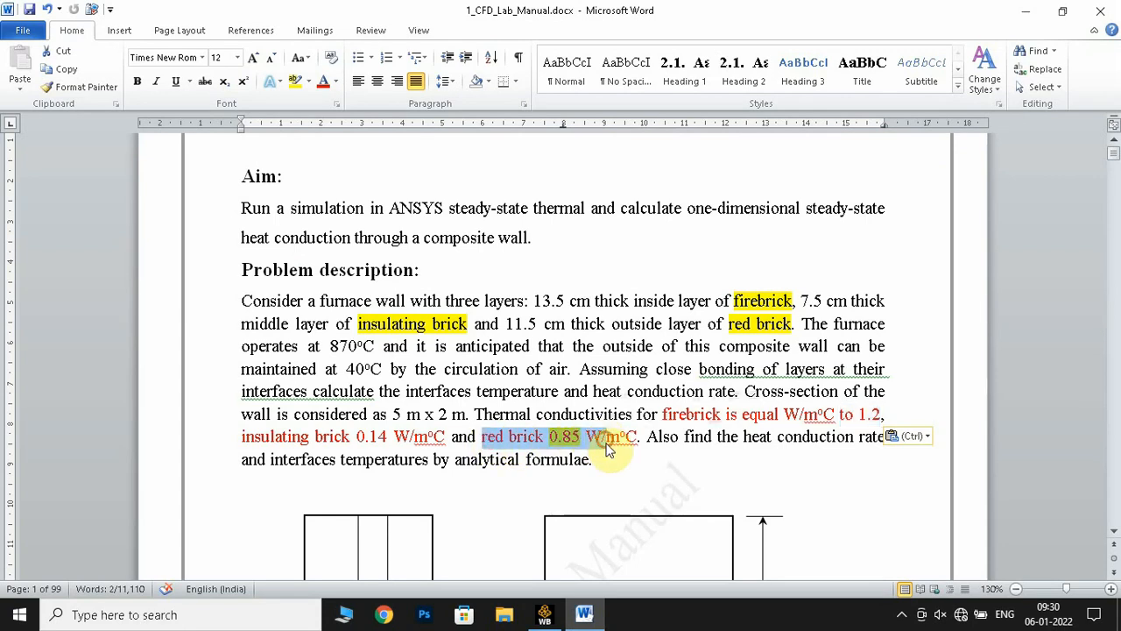
pyautogui.click(605, 461)
pyautogui.click(543, 614)
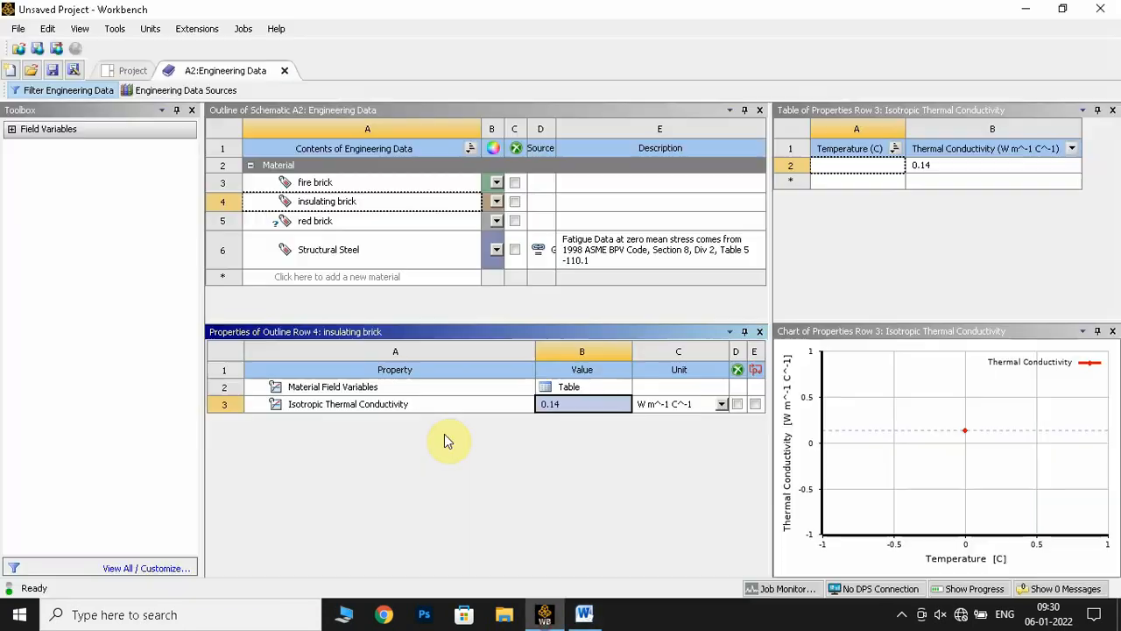
# Add the Isotropic Thermal Conductivity property to red brick and set it to 0.85 W m^-1 C^-1
pyautogui.click(326, 223)
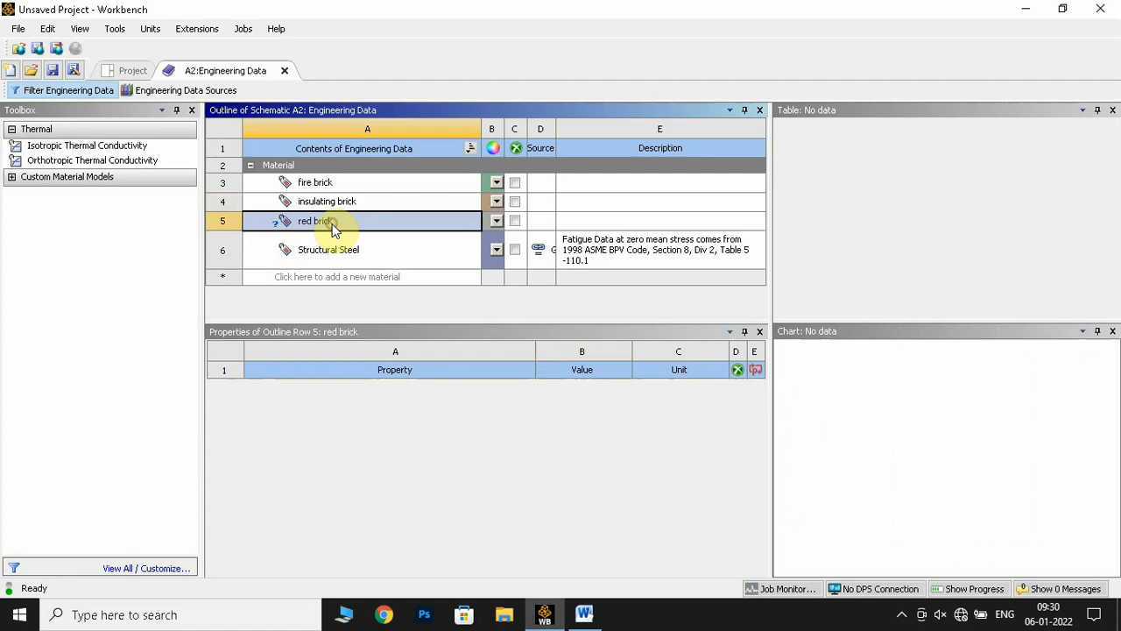
pyautogui.rightClick(154, 150)
pyautogui.click(192, 157)
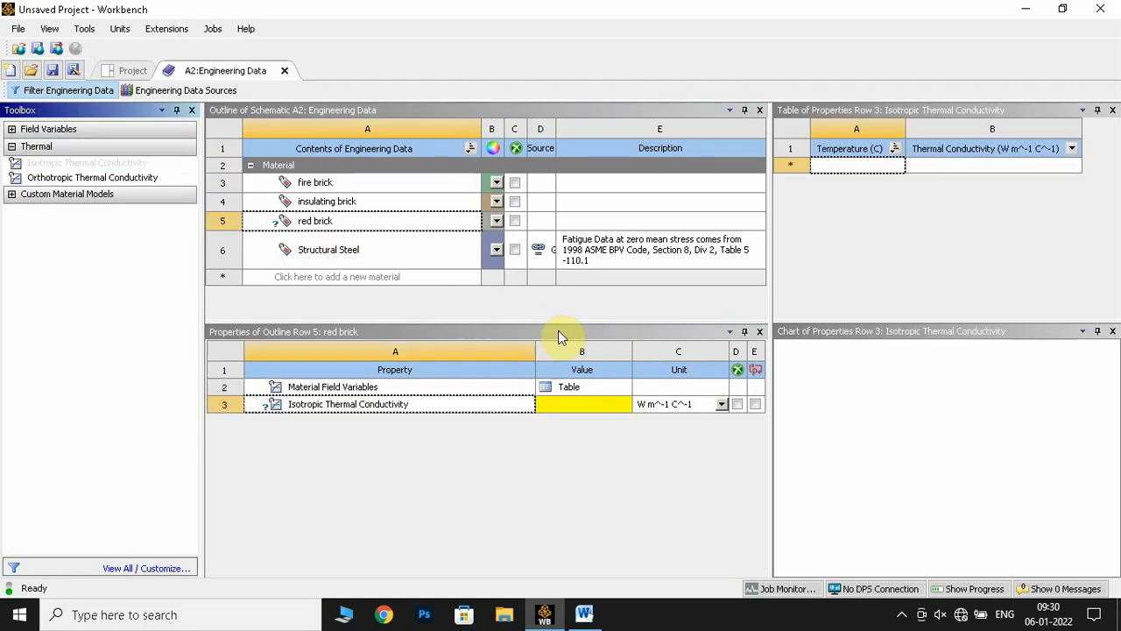
pyautogui.click(584, 403)
pyautogui.write('0.85')
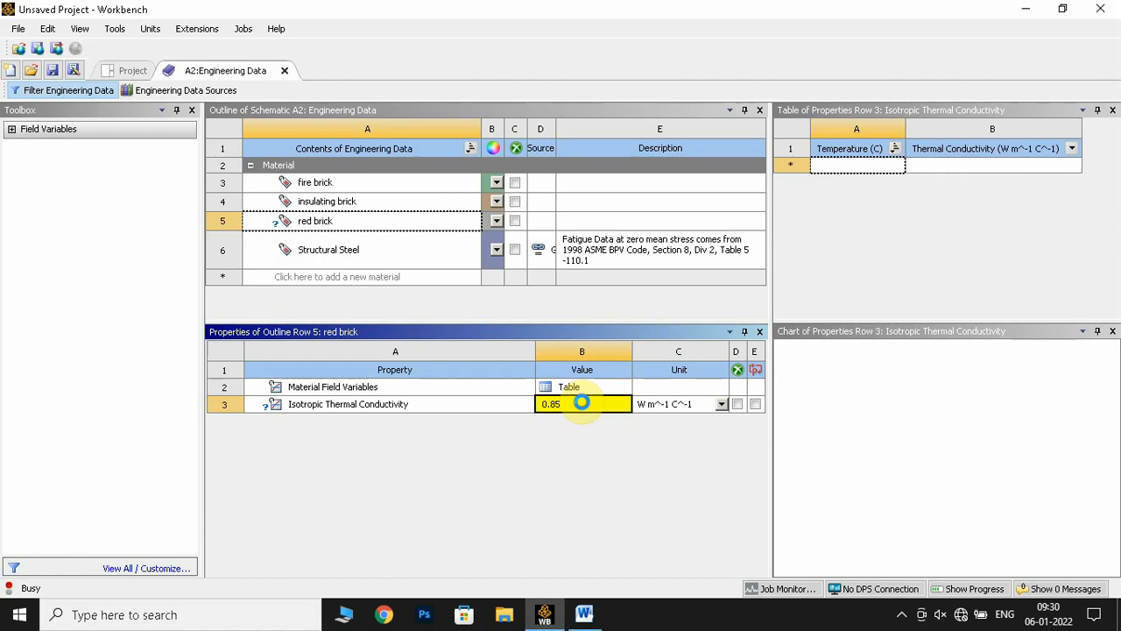
pyautogui.press('Return')
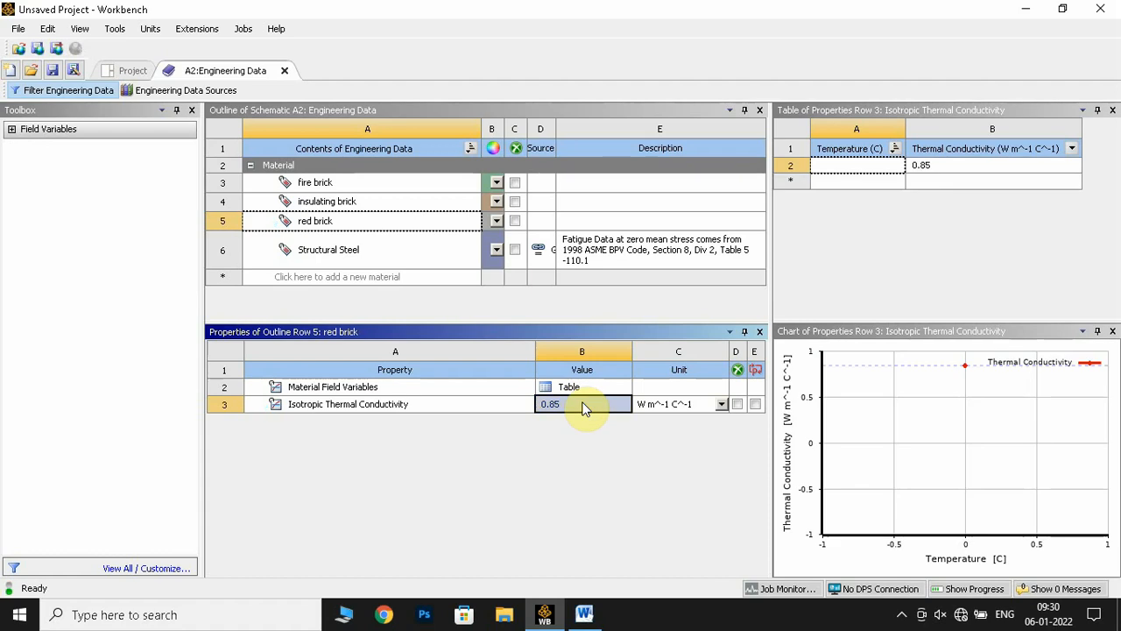
# Review the problem description in the Word manual, then return to Workbench
pyautogui.click(584, 614)
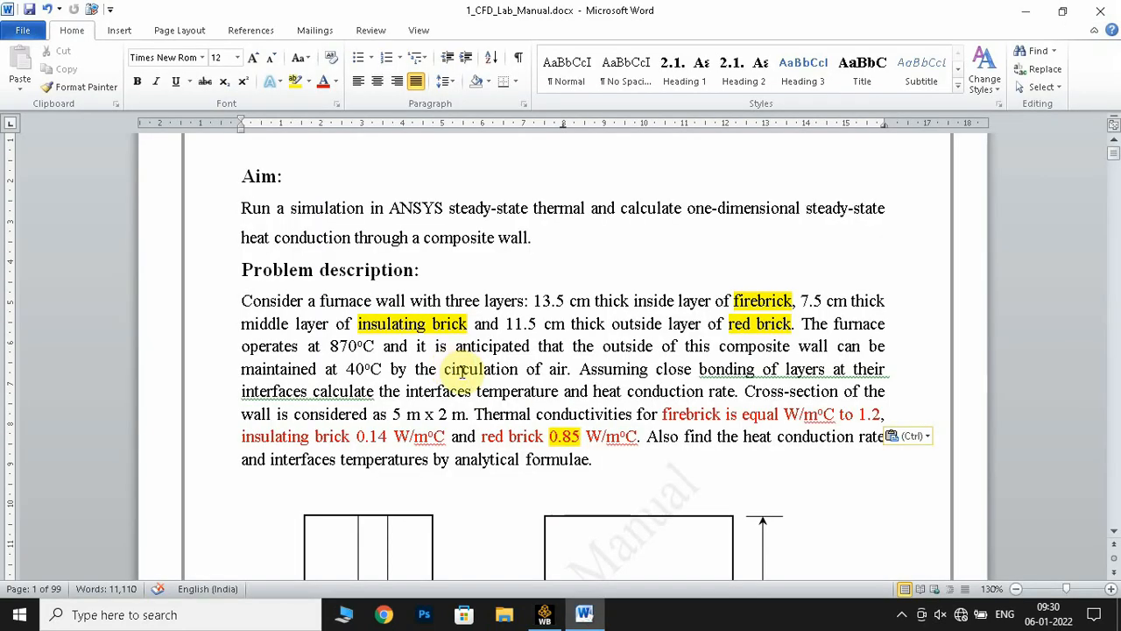
pyautogui.scroll(-2, 561, 447)
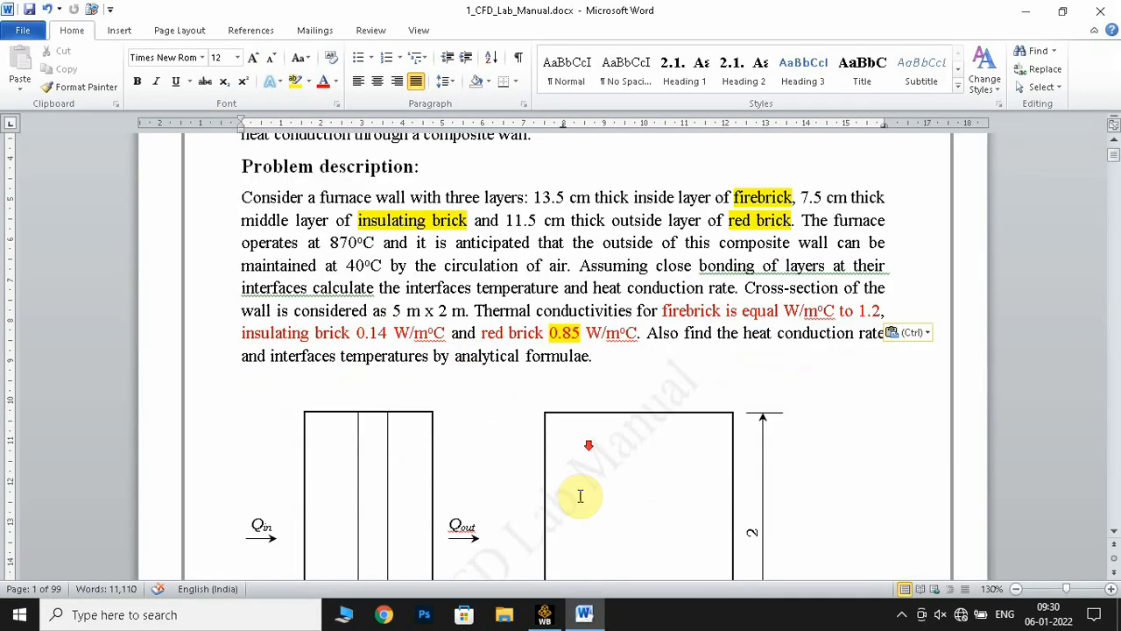
pyautogui.click(544, 614)
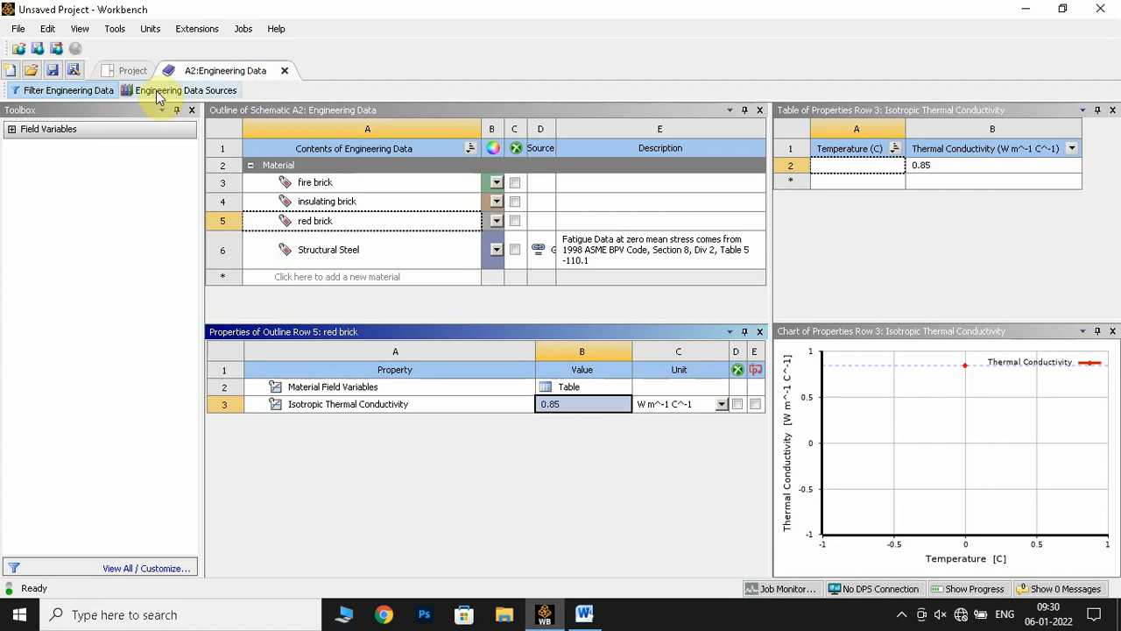
# Close the engineering data and open a new DesignModeler geometry for the Steady-State Thermal system
pyautogui.click(284, 70)
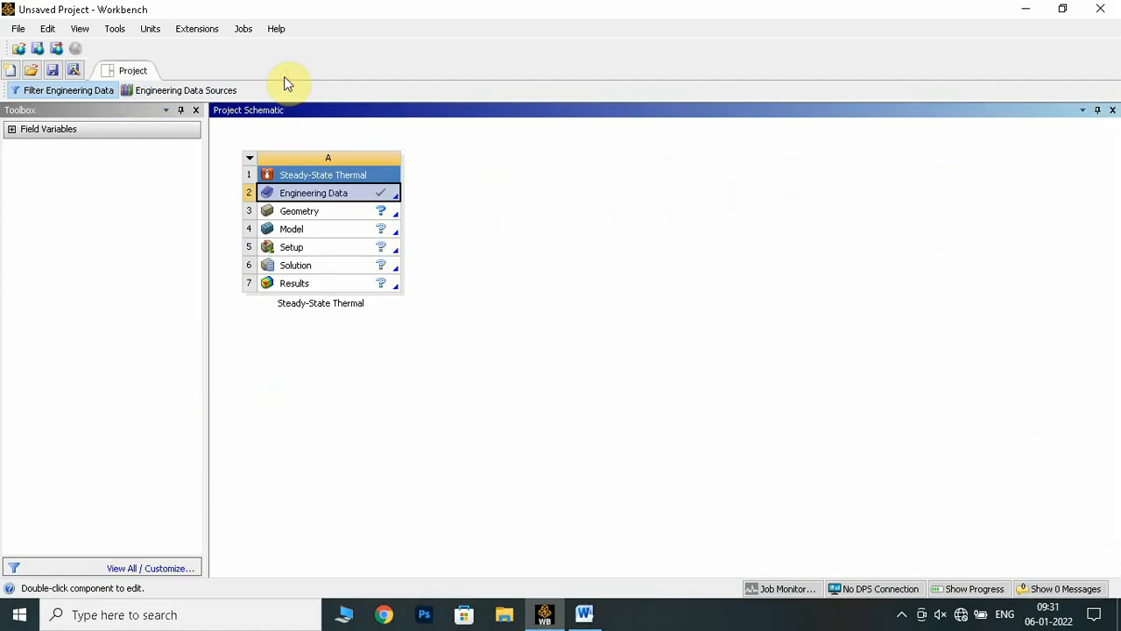
pyautogui.click(307, 216)
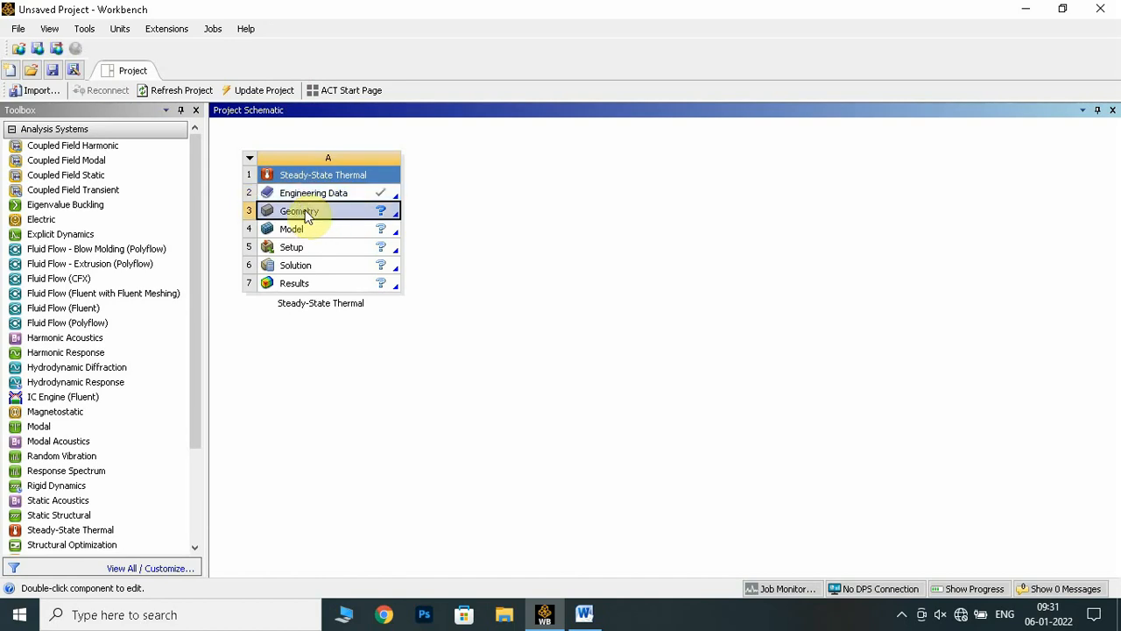
pyautogui.rightClick(307, 215)
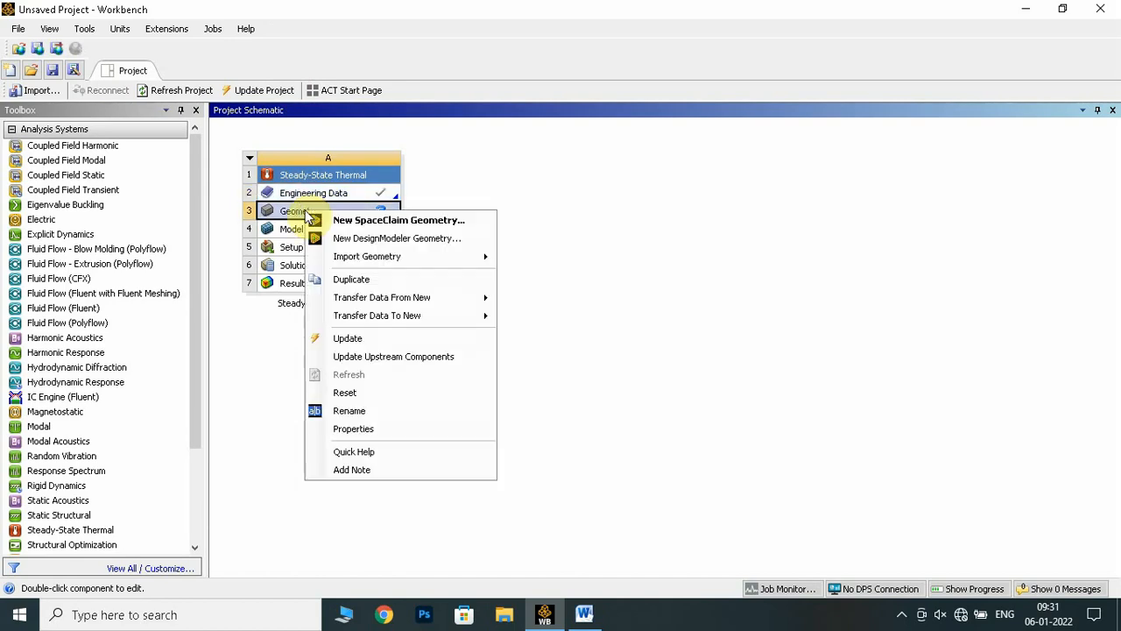
pyautogui.click(396, 238)
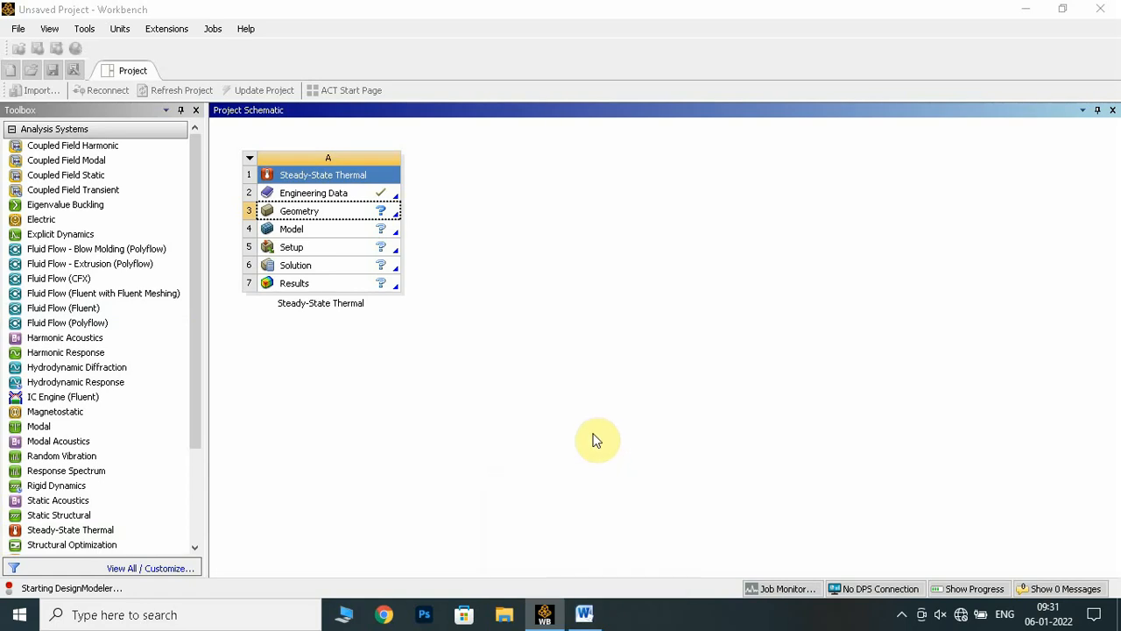
# Examine the composite slab figure in the Word manual for the layer thicknesses and wall dimensions
pyautogui.click(584, 614)
pyautogui.scroll(-5, 441, 372)
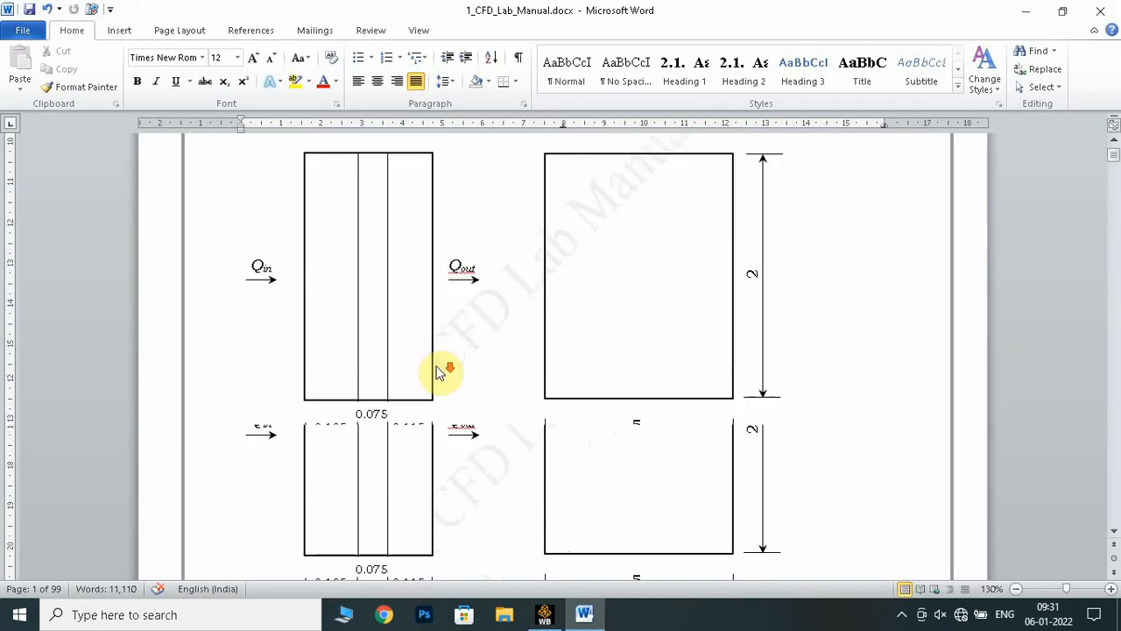
pyautogui.scroll(3, 438, 368)
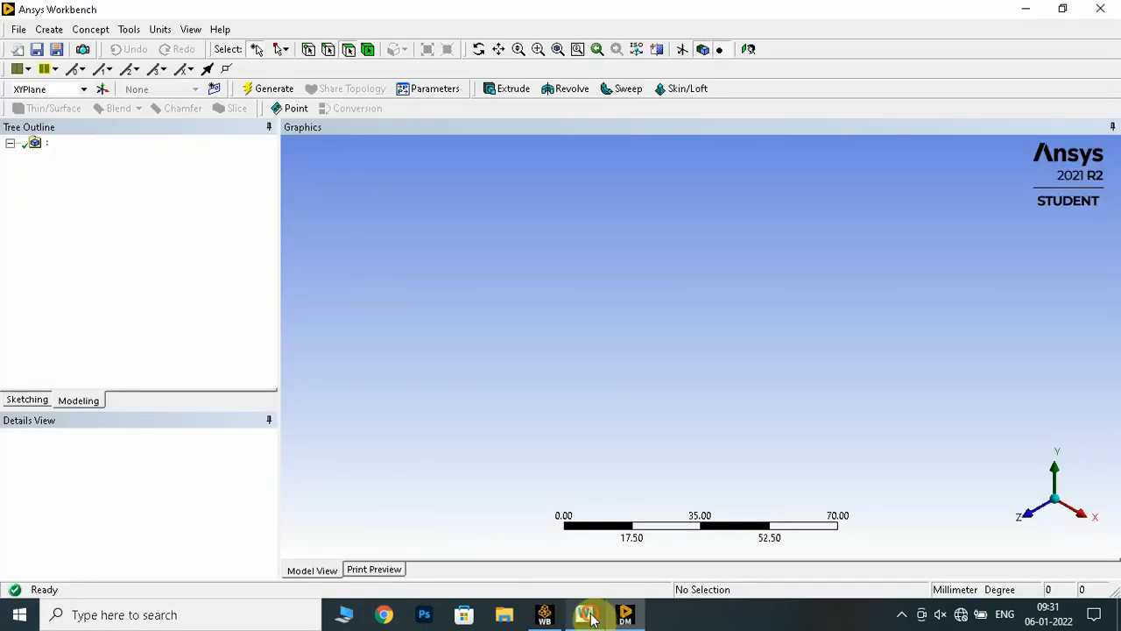
pyautogui.click(584, 614)
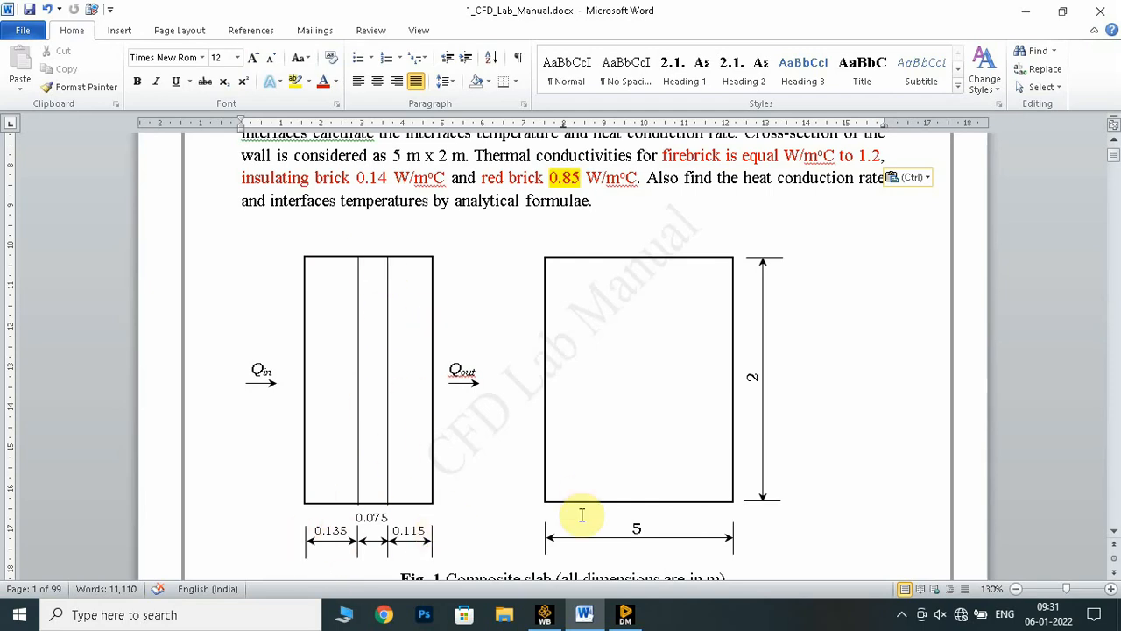
# Switch to DesignModeler and set the length unit to centimeter
pyautogui.click(626, 615)
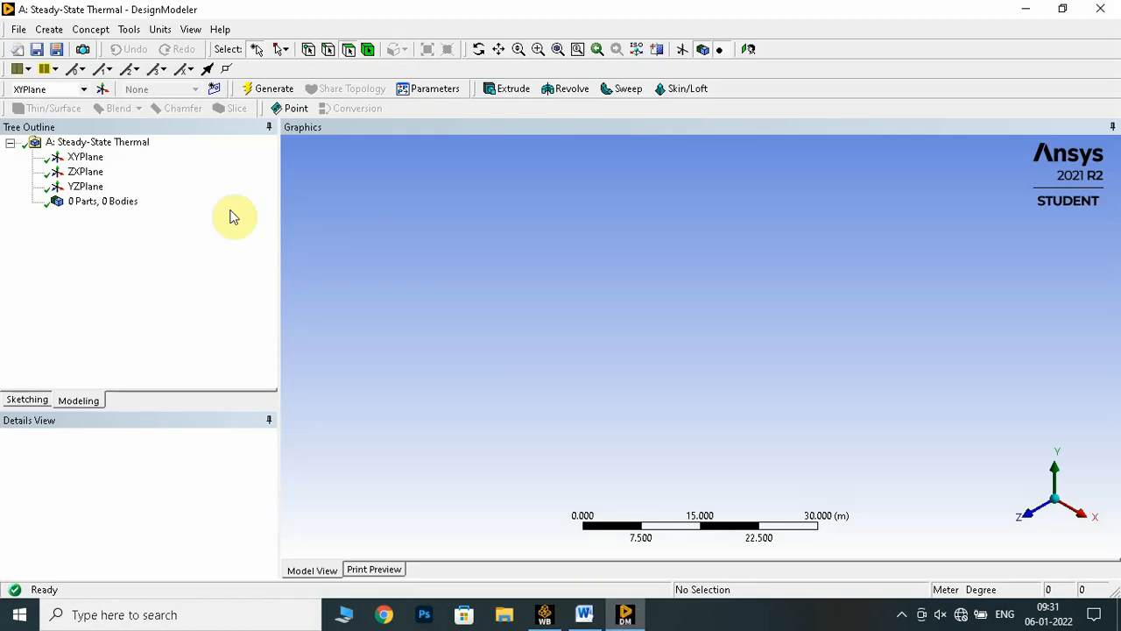
pyautogui.click(164, 37)
pyautogui.click(195, 65)
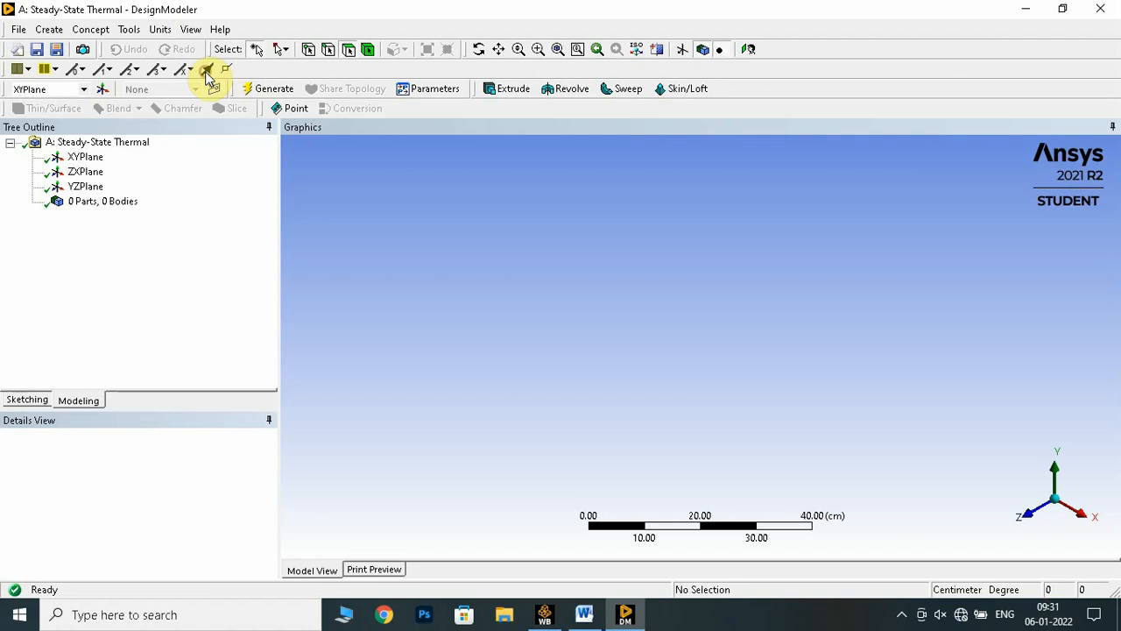
# Orient the graphics view to look straight at the XYPlane
pyautogui.click(85, 158)
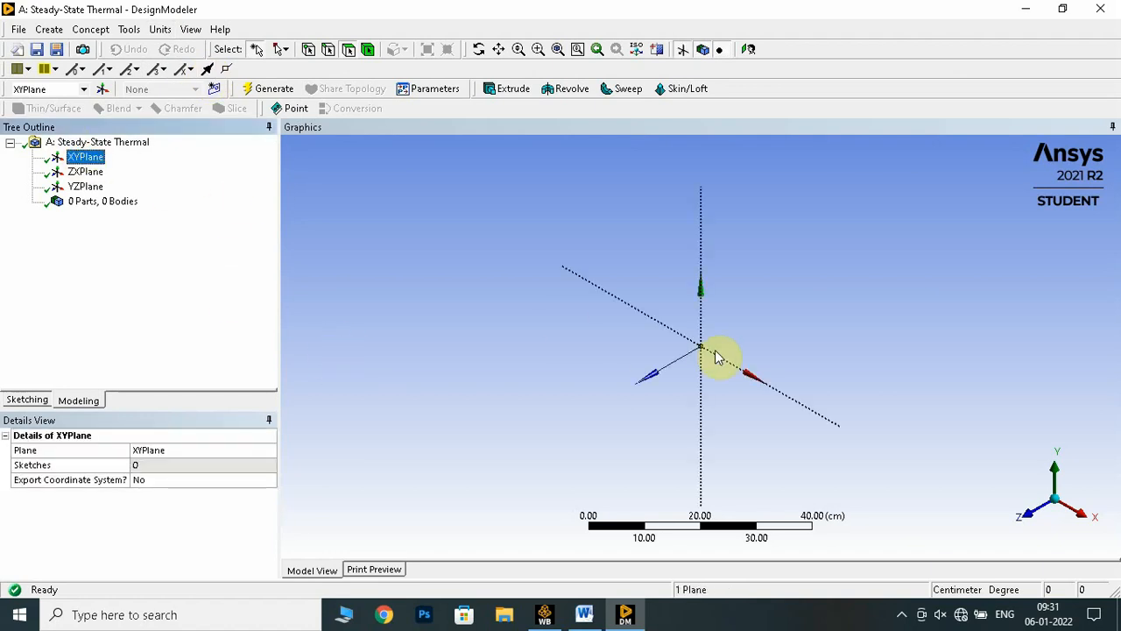
pyautogui.rightClick(88, 160)
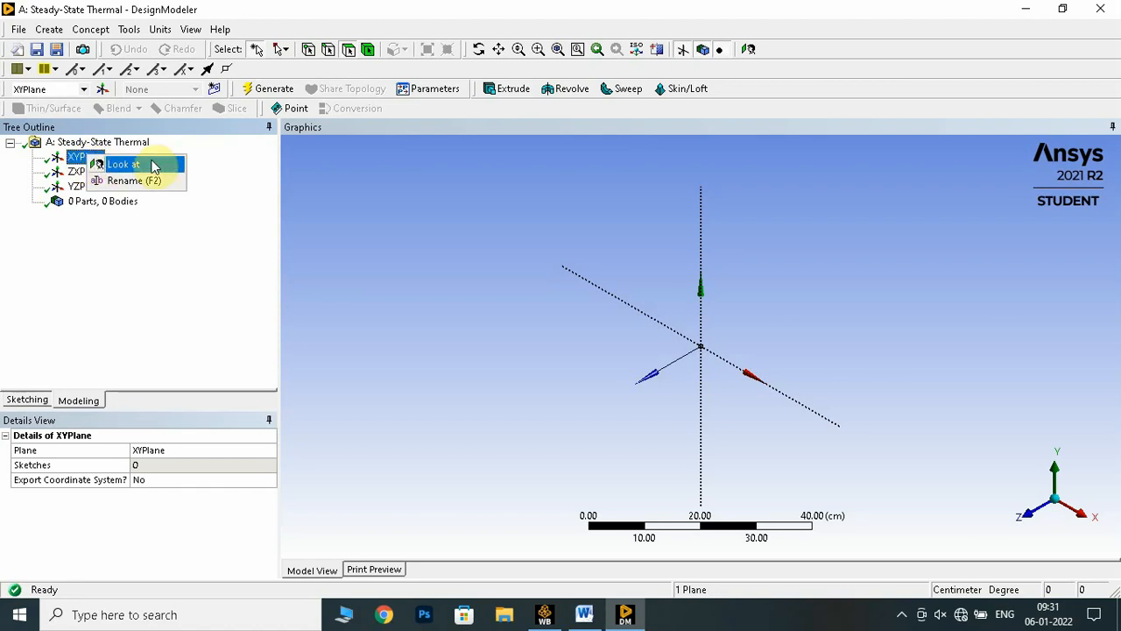
pyautogui.click(153, 167)
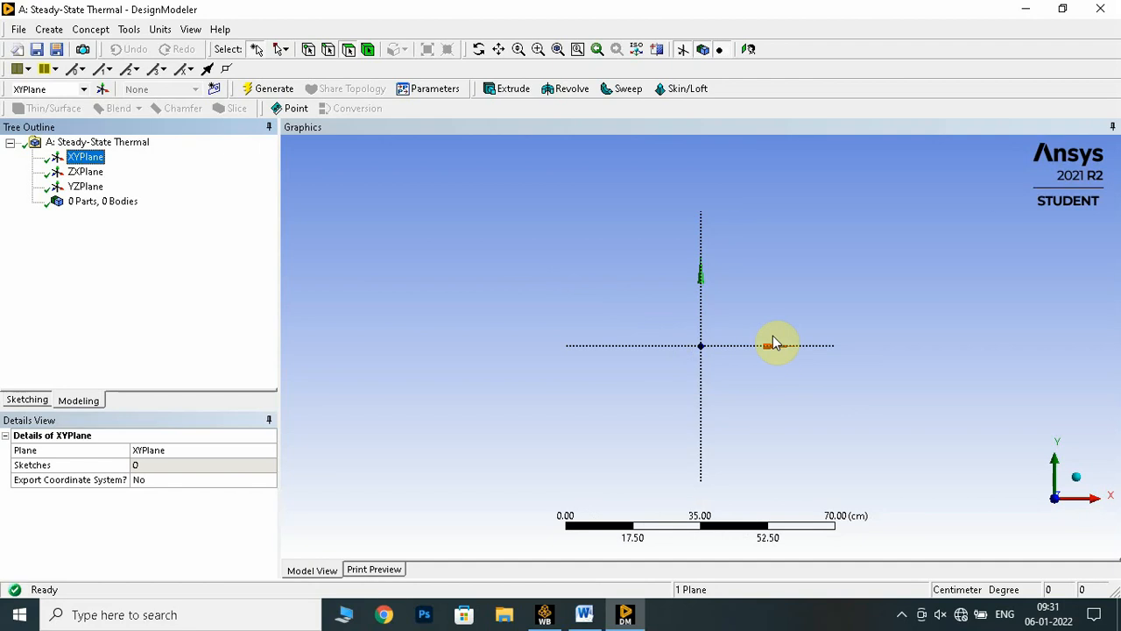
pyautogui.scroll(1, 783, 359)
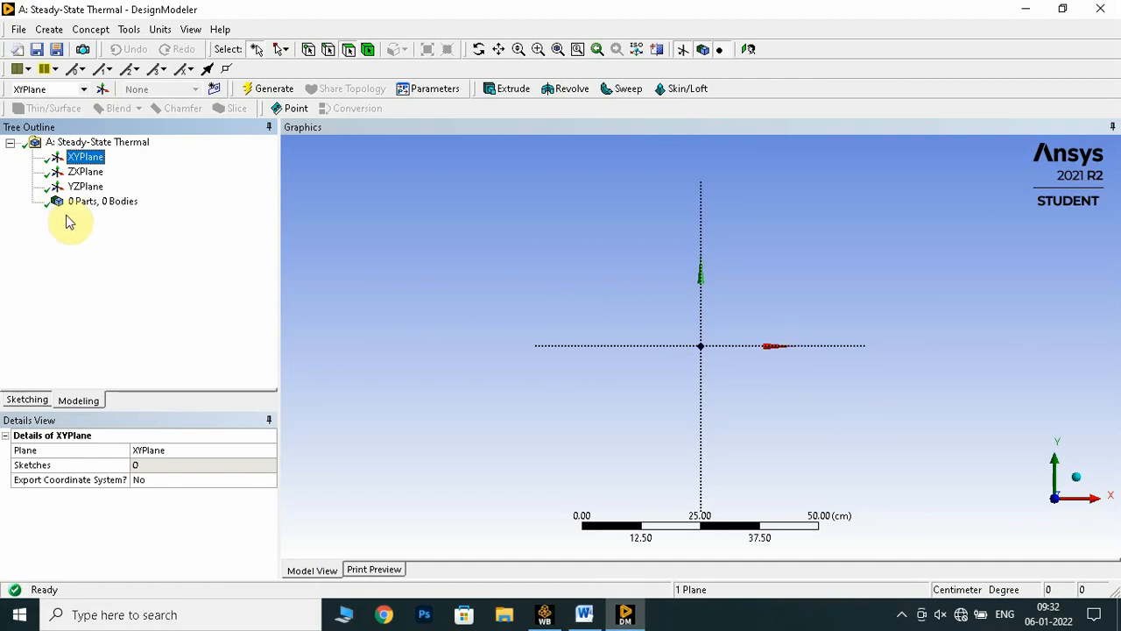
# Create a new sketch on the XYPlane and select it
pyautogui.click(88, 172)
pyautogui.click(91, 160)
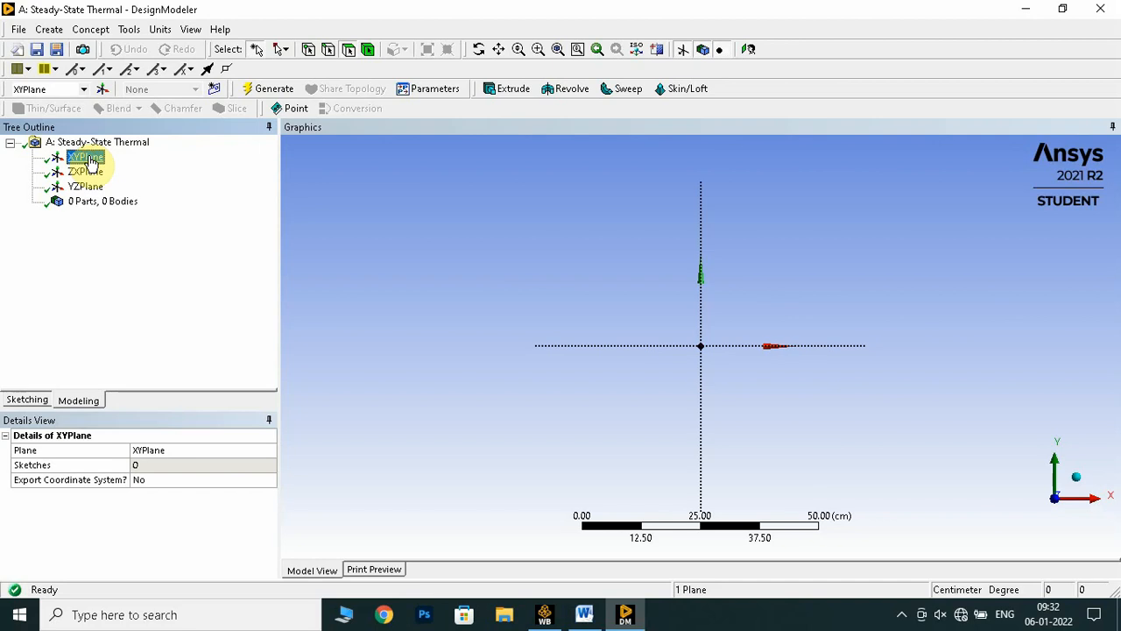
pyautogui.click(213, 90)
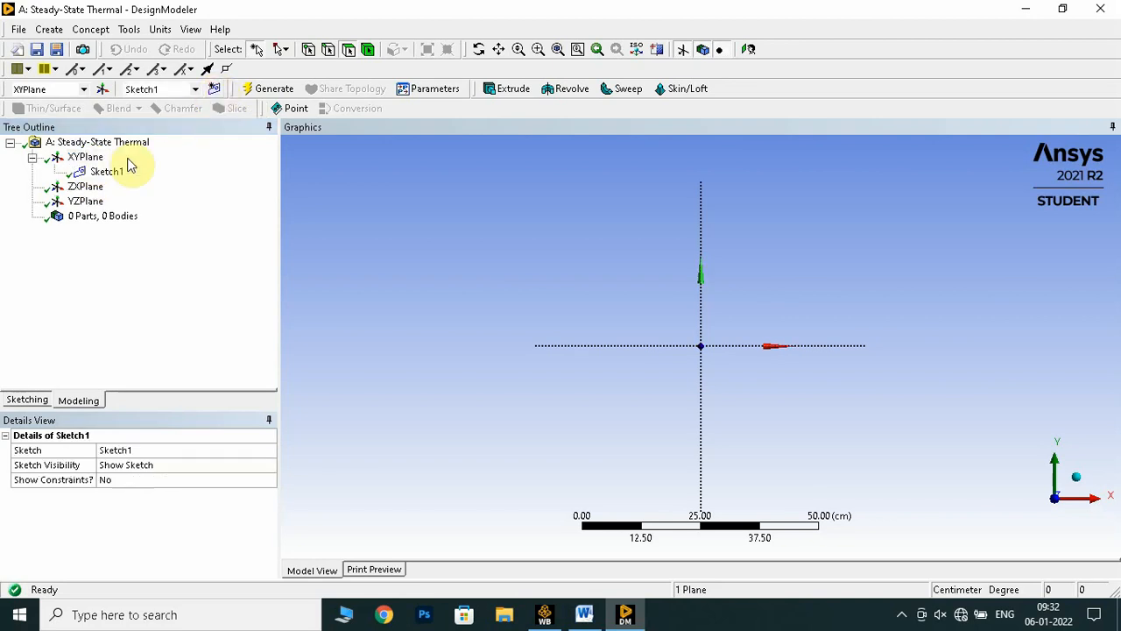
pyautogui.click(108, 173)
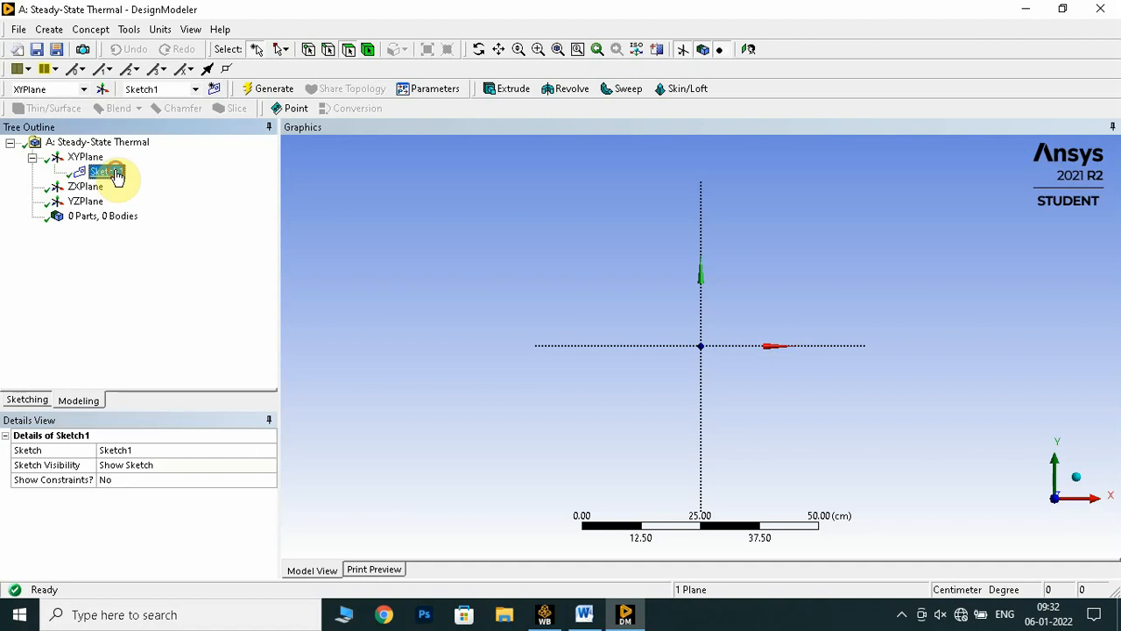
# Sketch a rectangle from the origin into the upper-right quadrant, about 14.9 cm wide and 19.8 cm tall
pyautogui.click(27, 400)
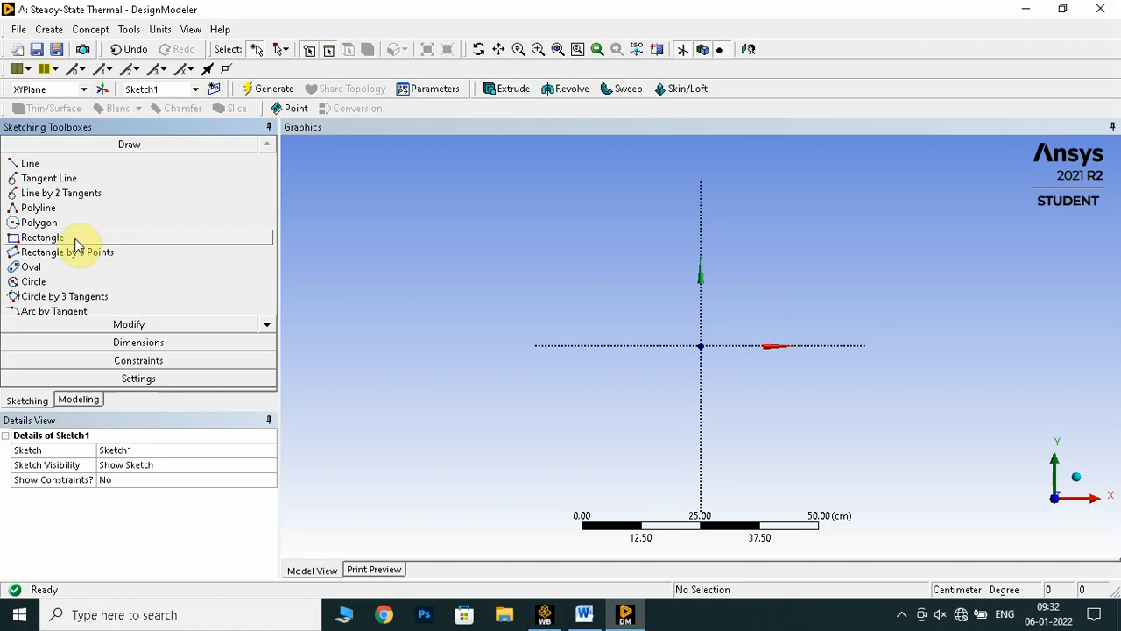
pyautogui.click(76, 242)
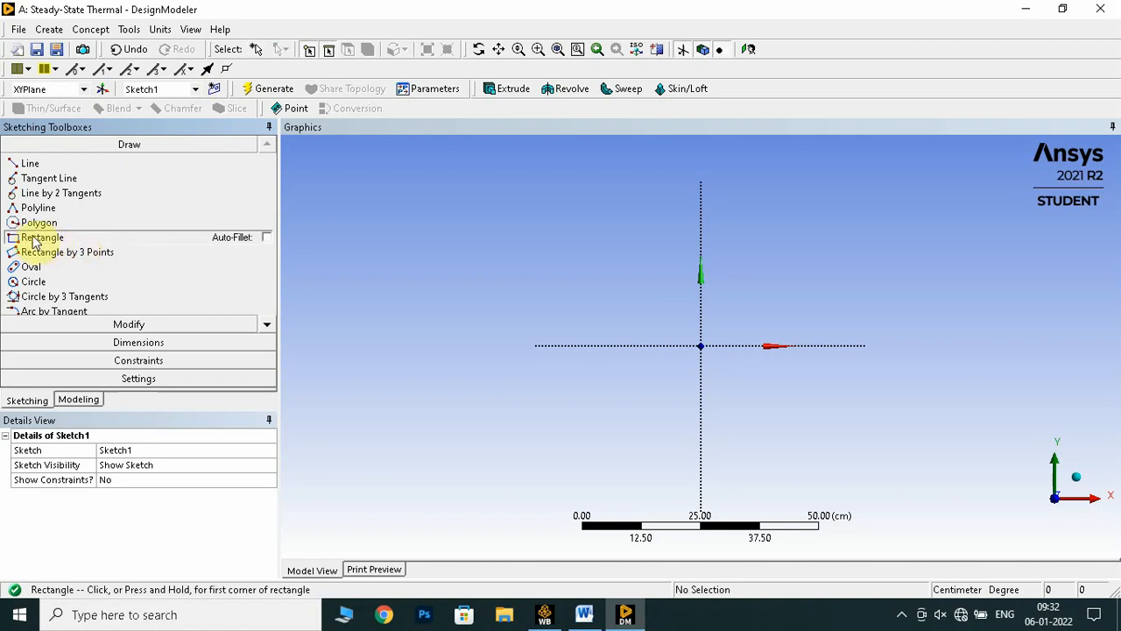
pyautogui.scroll(1, 733, 342)
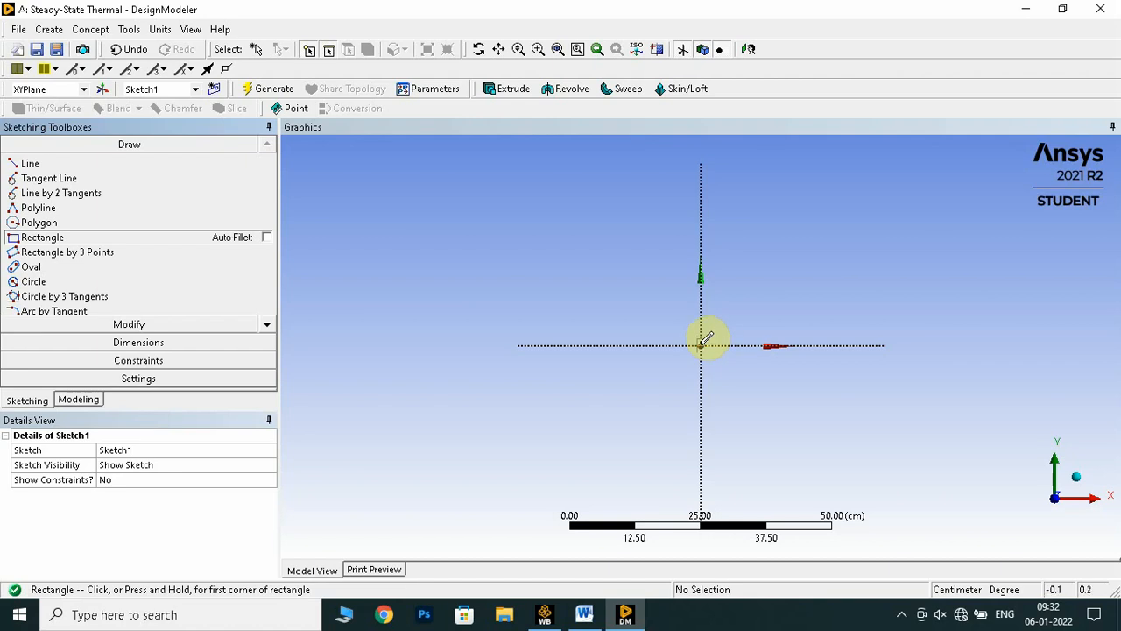
pyautogui.click(701, 345)
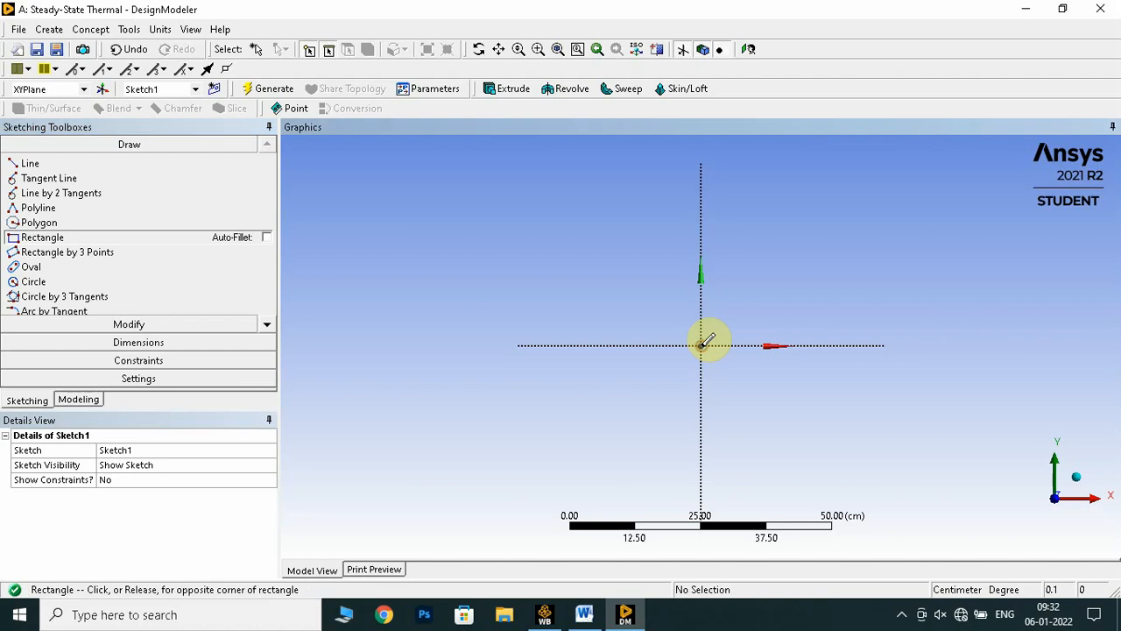
pyautogui.click(779, 242)
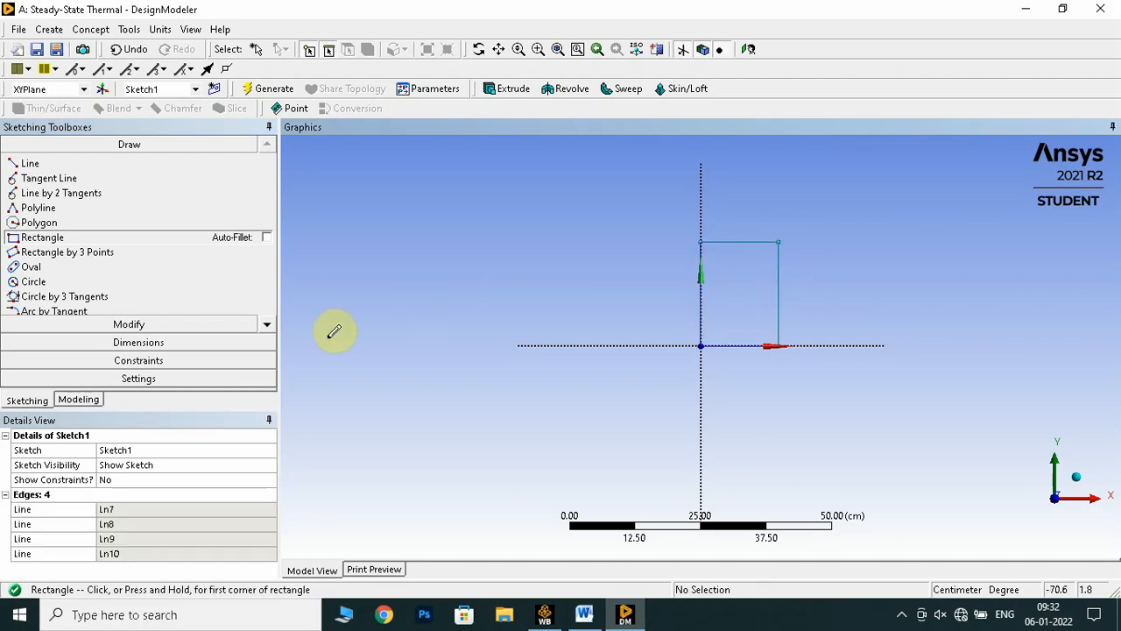
# Add general dimensions to the rectangle's top edge and right edge
pyautogui.click(193, 343)
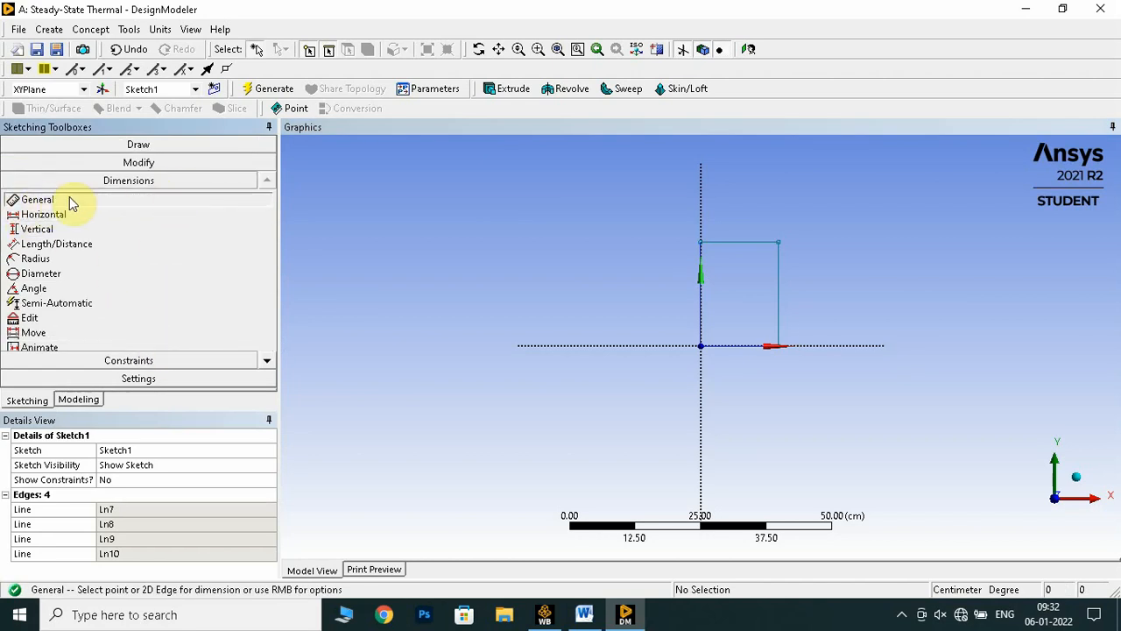
pyautogui.click(727, 241)
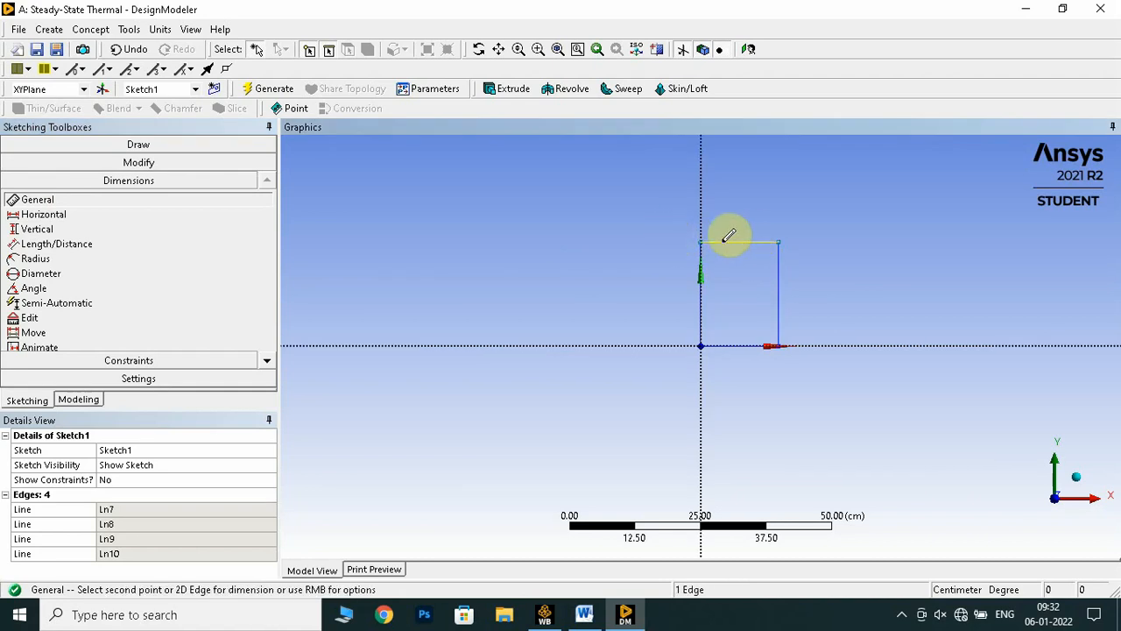
pyautogui.click(627, 217)
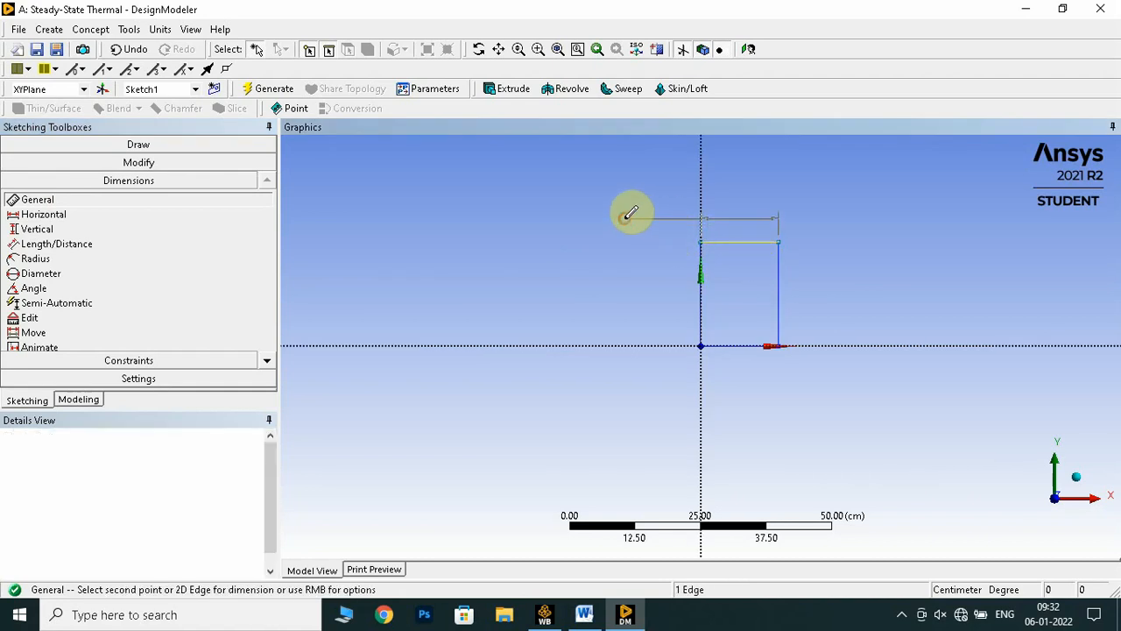
pyautogui.click(778, 287)
pyautogui.click(798, 375)
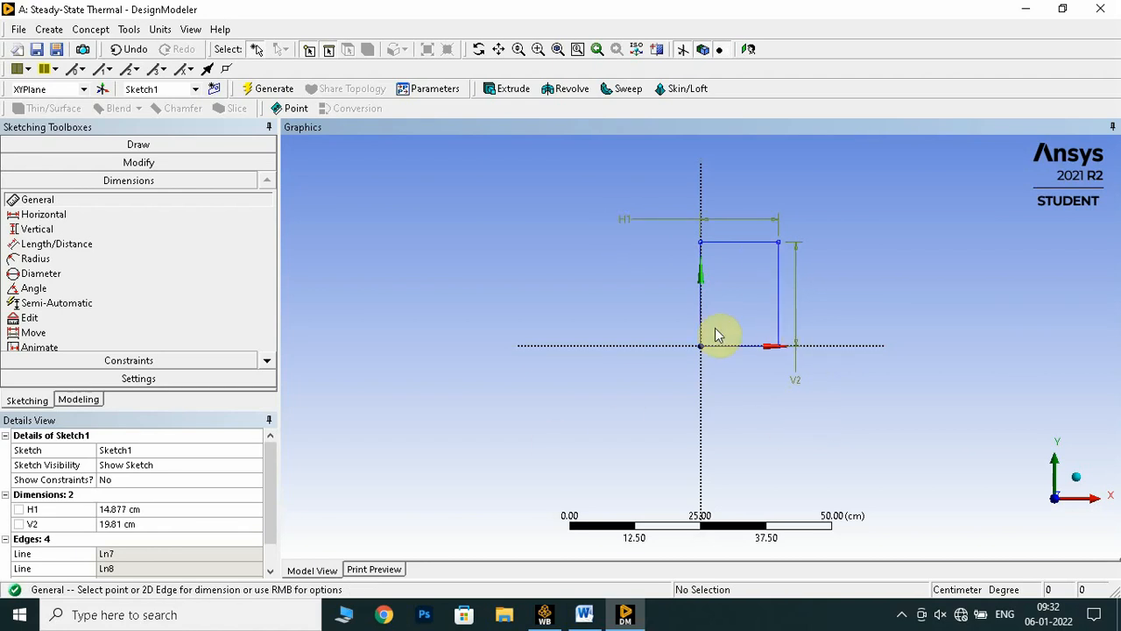
# Check the wall height in the Word manual and set the rectangle's vertical dimension to 200 cm in DesignModeler
pyautogui.click(136, 510)
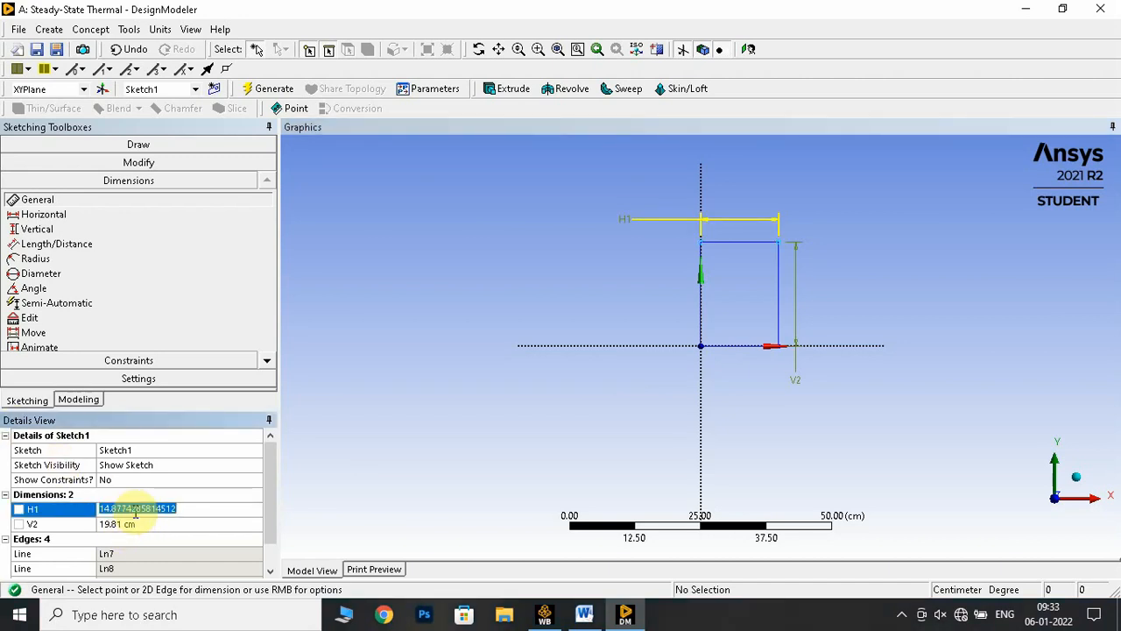
pyautogui.click(585, 614)
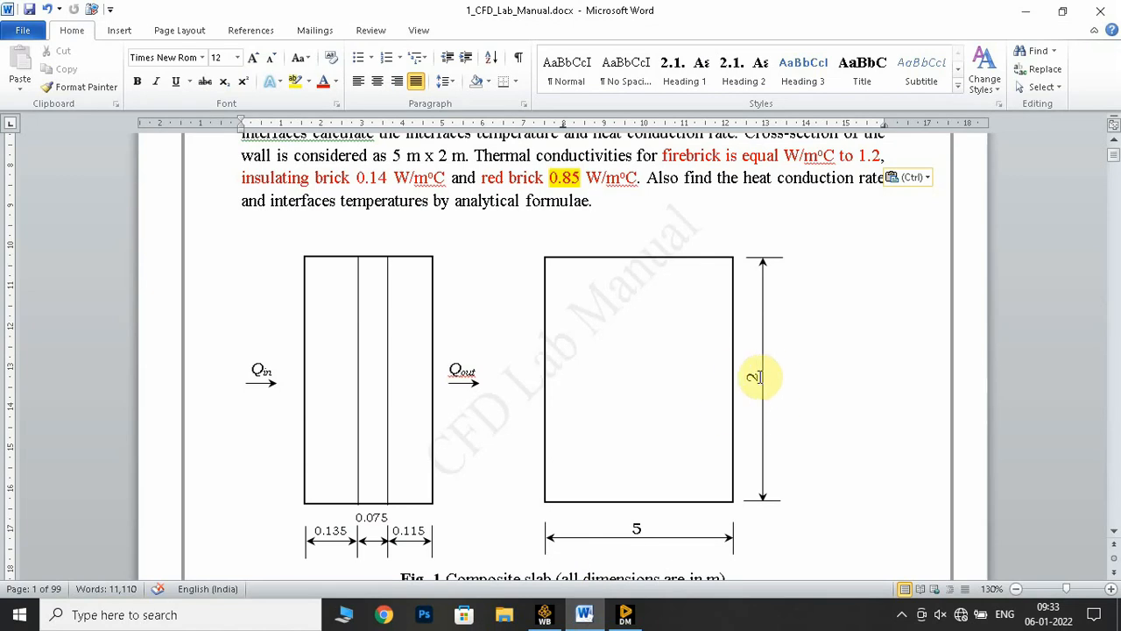
pyautogui.click(624, 613)
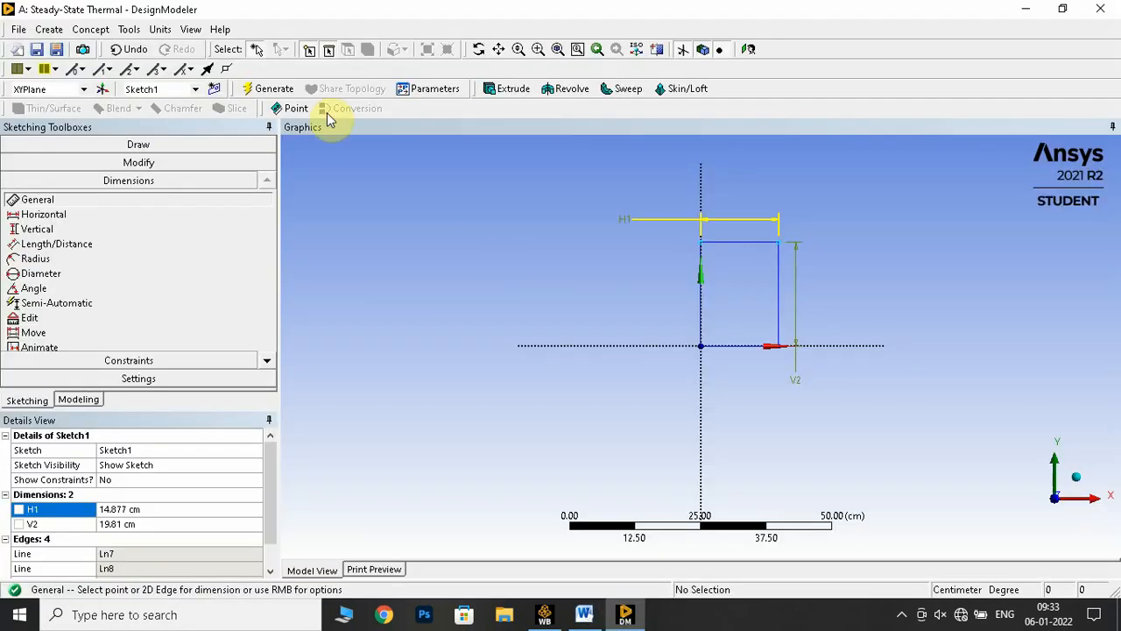
pyautogui.click(160, 29)
pyautogui.click(312, 26)
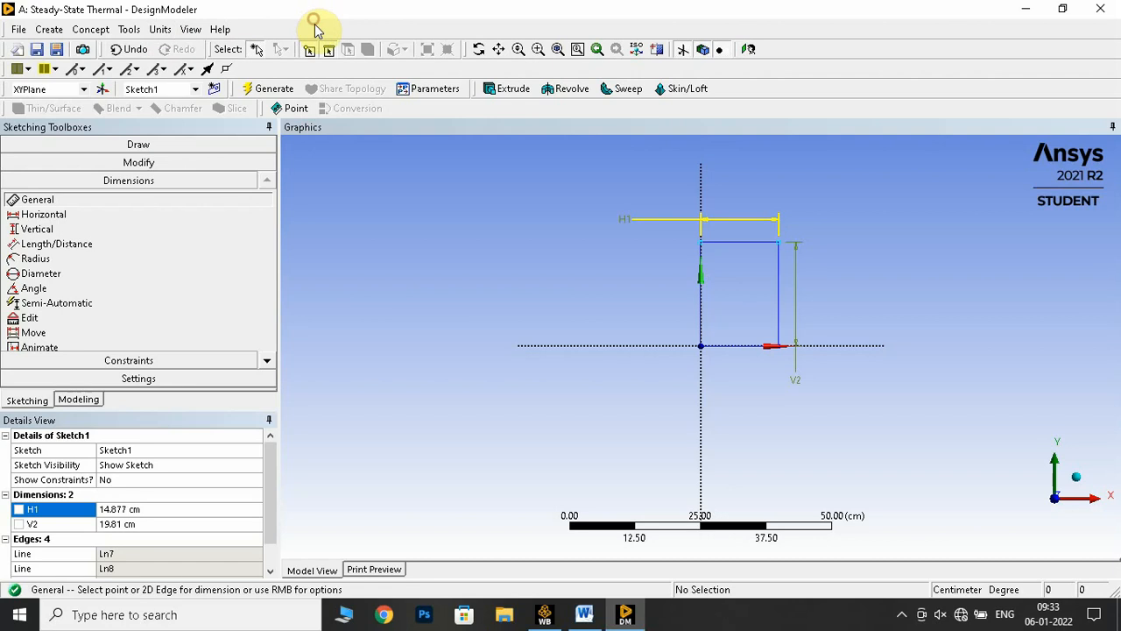
pyautogui.click(127, 508)
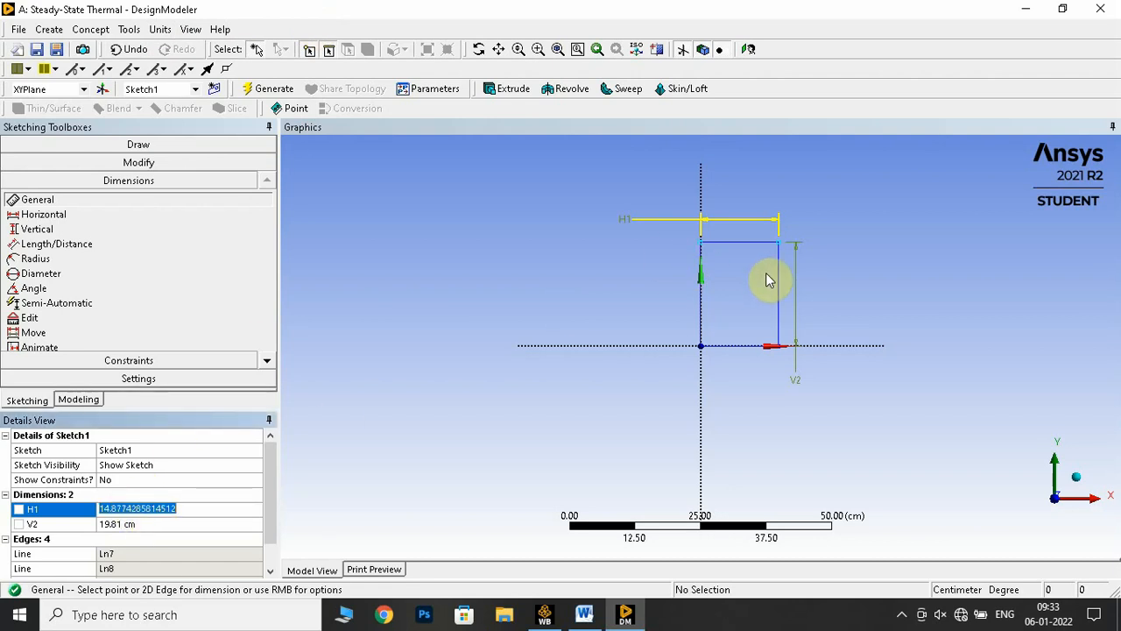
pyautogui.click(133, 524)
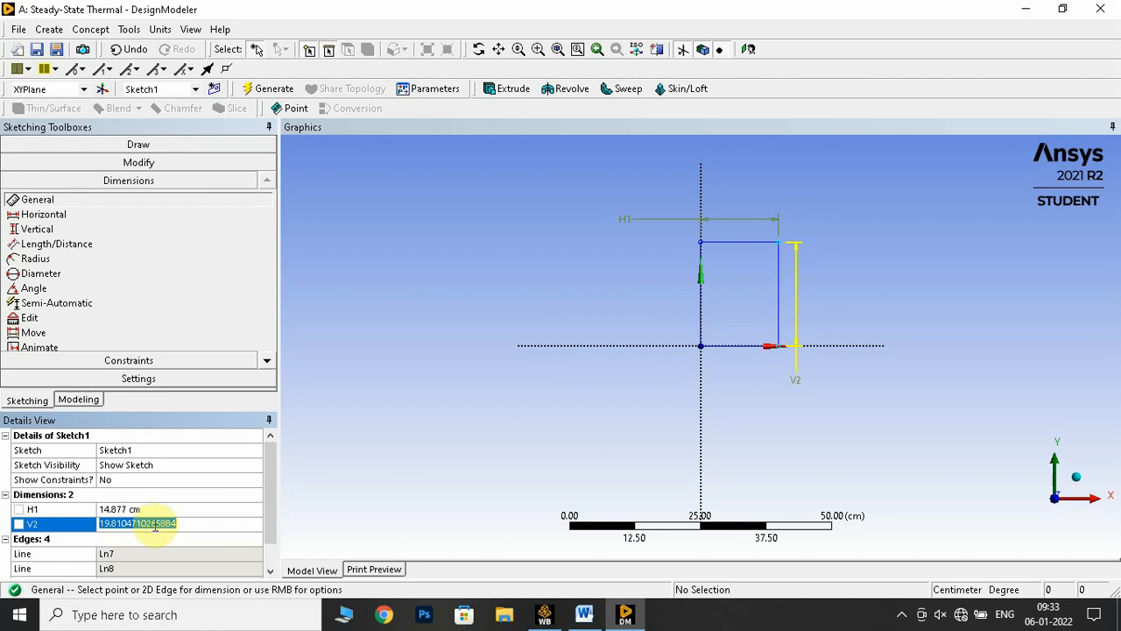
pyautogui.write('200')
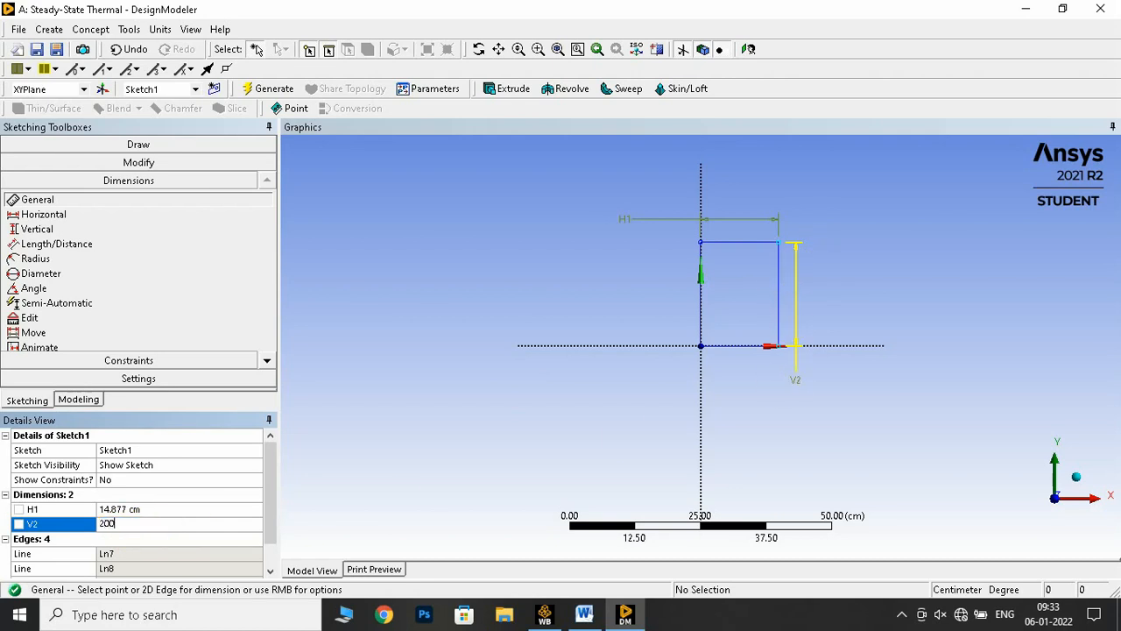
pyautogui.press('Return')
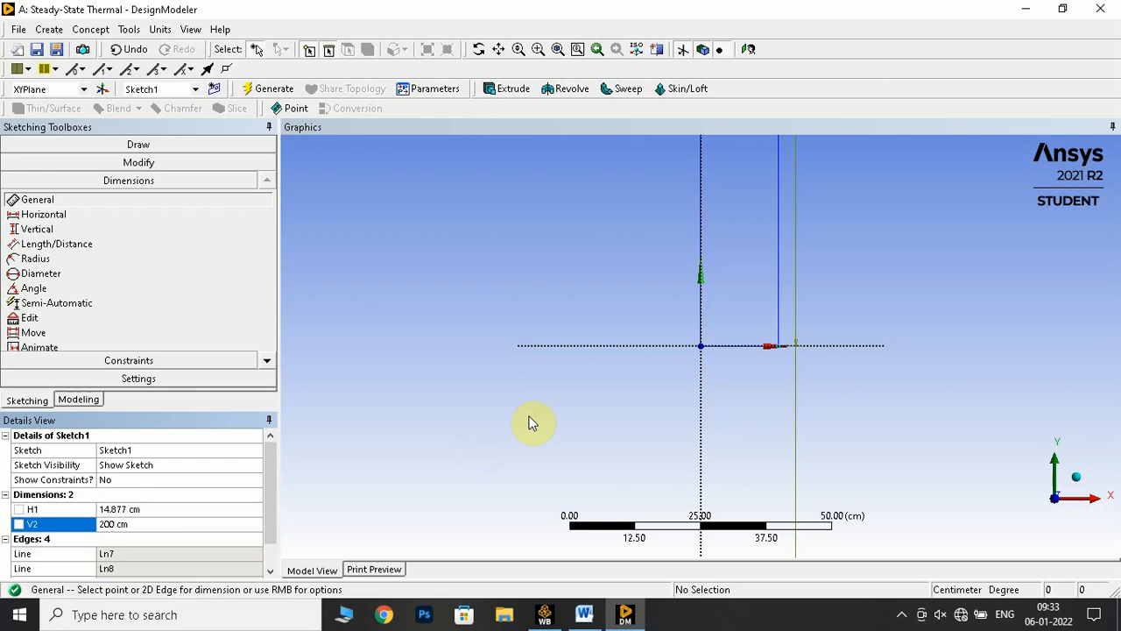
pyautogui.scroll(-5, 528, 331)
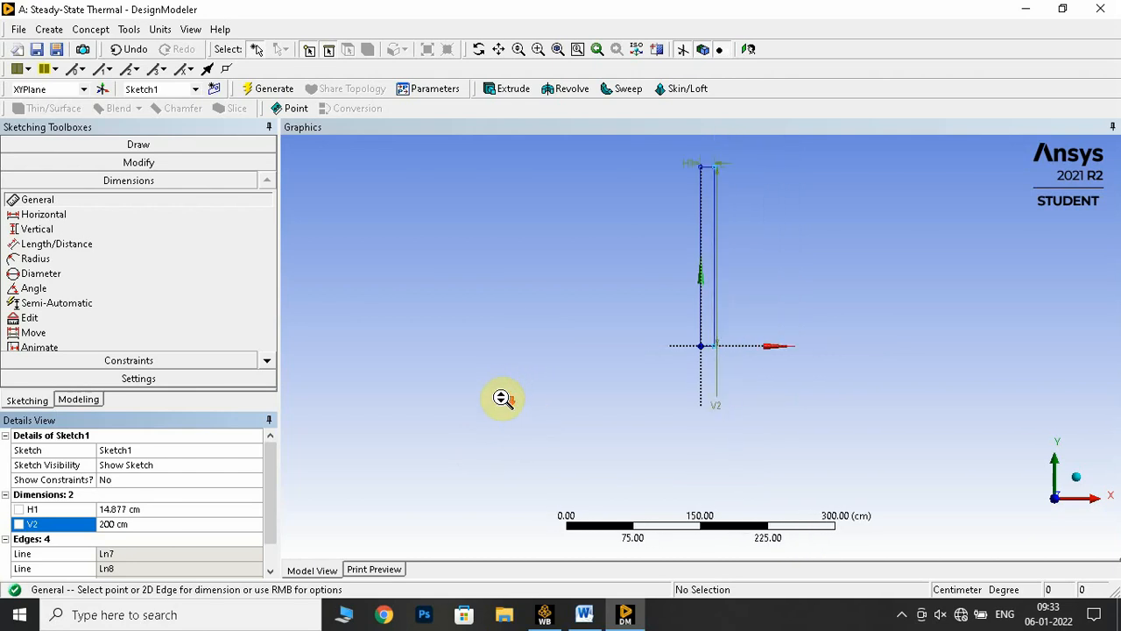
pyautogui.click(558, 50)
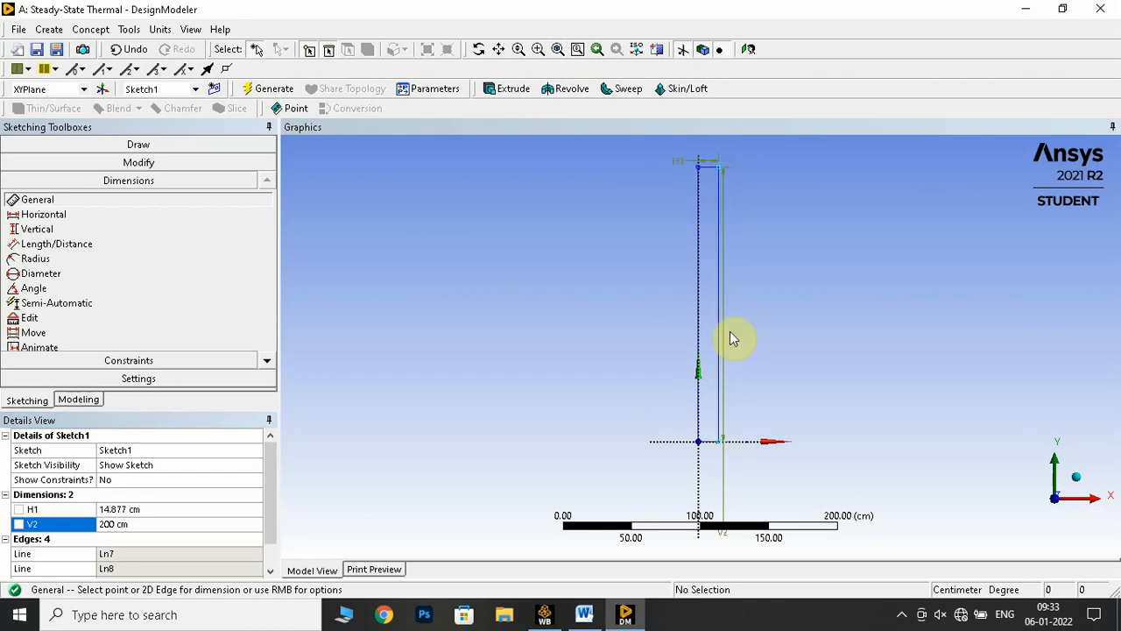
# Check the firebrick thickness in the Word manual, set the rectangle's horizontal dimension to 13.5 cm in DesignModeler, and generate the sketch
pyautogui.click(584, 614)
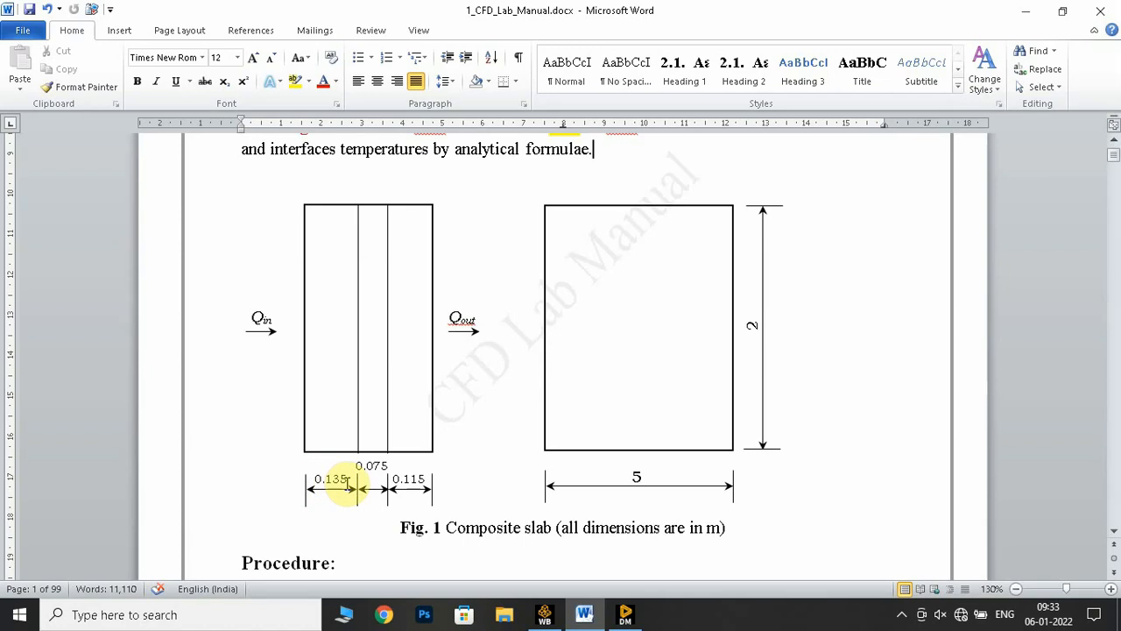
pyautogui.scroll(5, 347, 487)
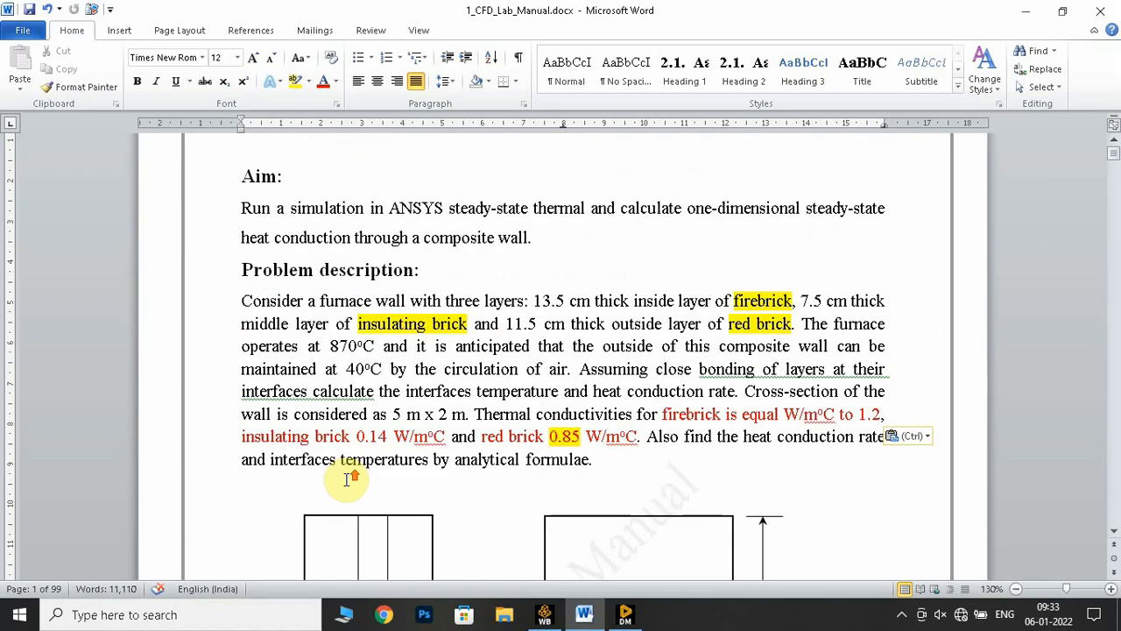
pyautogui.moveTo(531, 300); pyautogui.dragTo(753, 270)
pyautogui.click(624, 617)
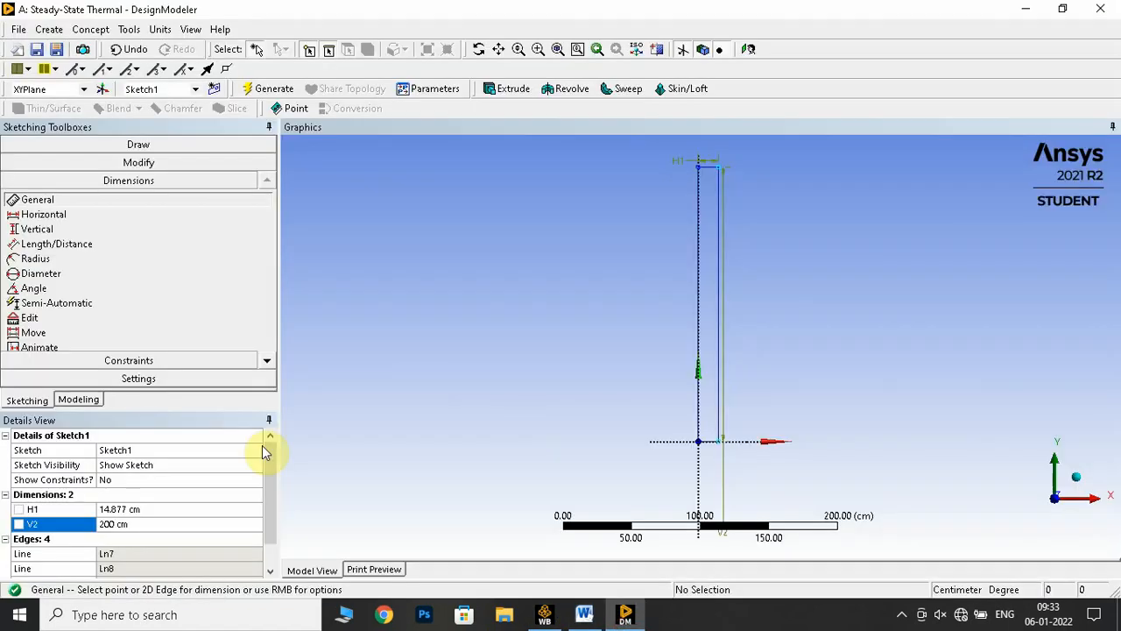
pyautogui.click(127, 510)
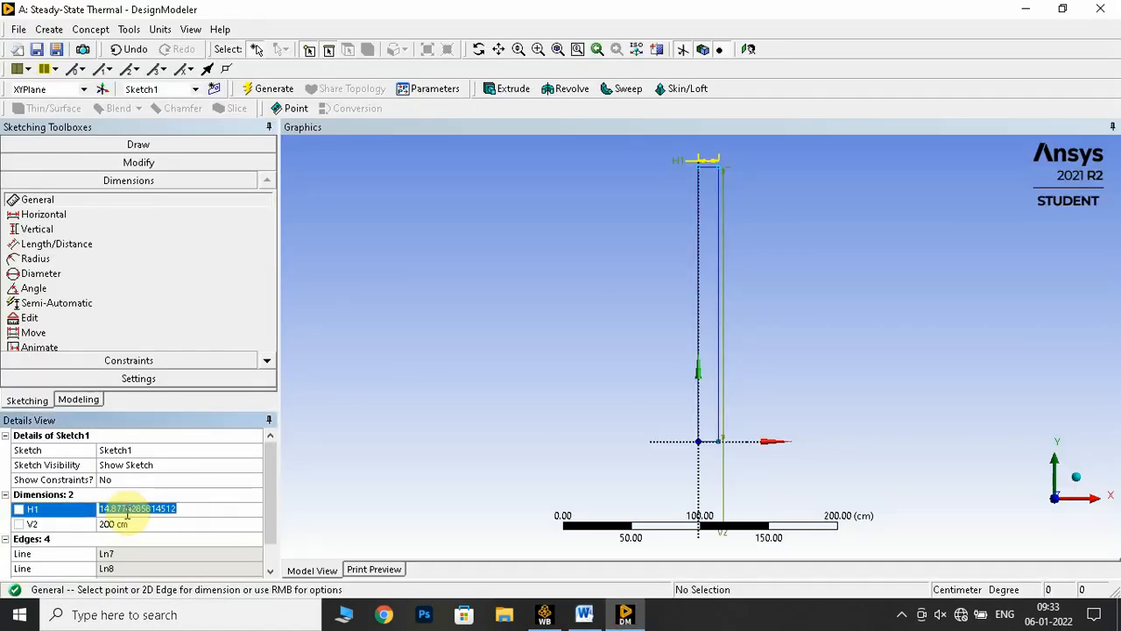
pyautogui.write('13.5')
pyautogui.press('Return')
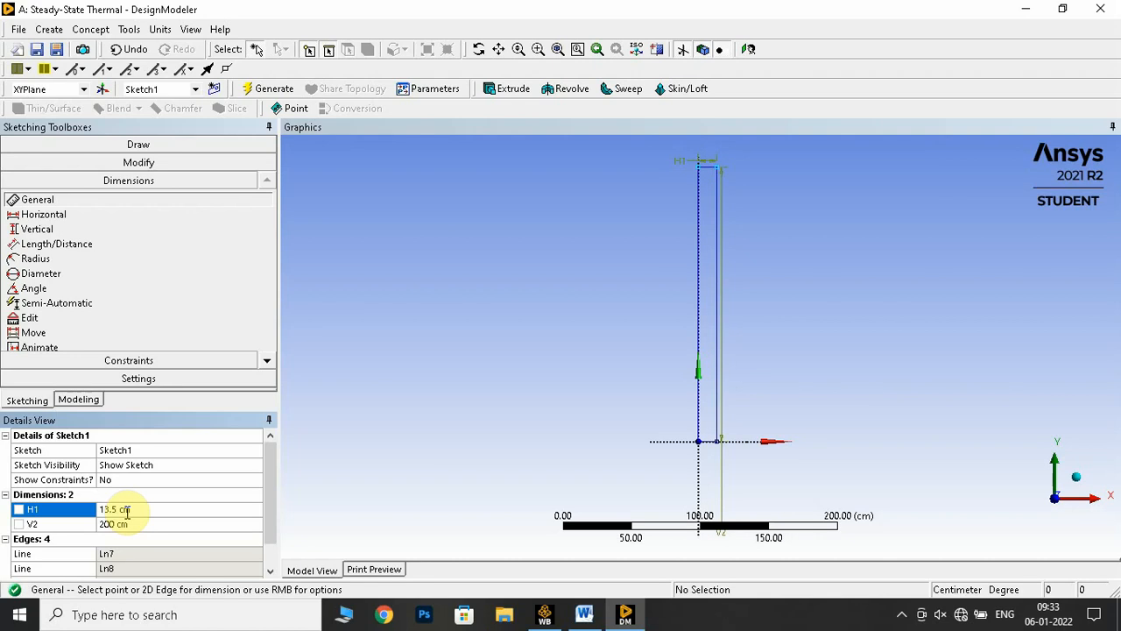
pyautogui.click(277, 91)
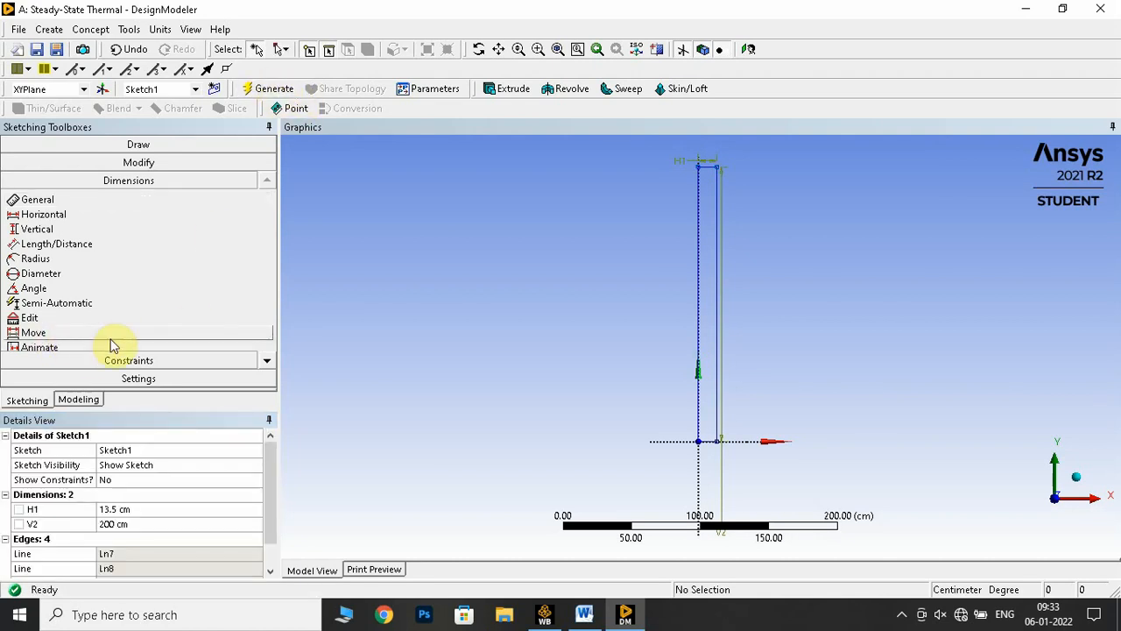
# Consult the Word manual's problem description, return to DesignModeler, and create and select a second sketch on the XYPlane
pyautogui.click(72, 402)
pyautogui.click(79, 158)
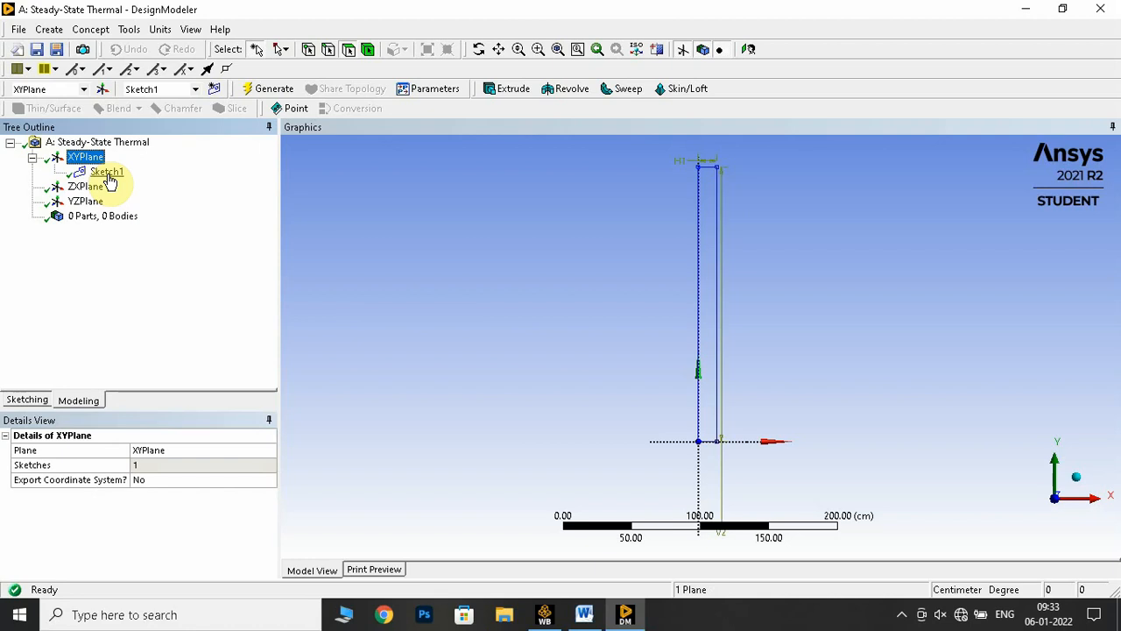
pyautogui.click(584, 615)
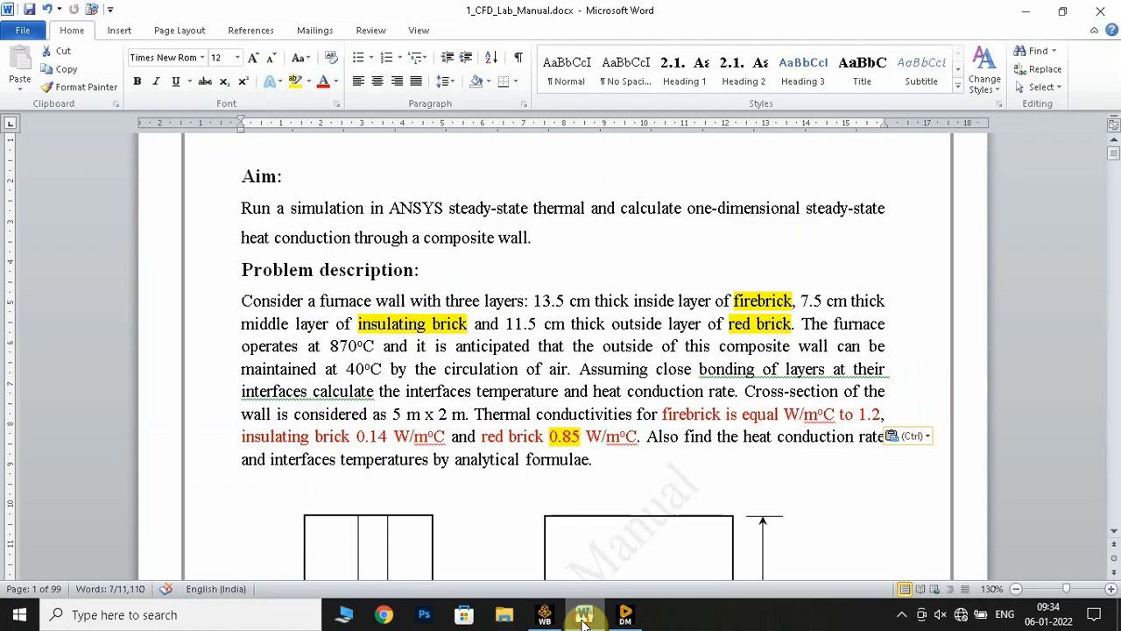
pyautogui.scroll(-3, 371, 431)
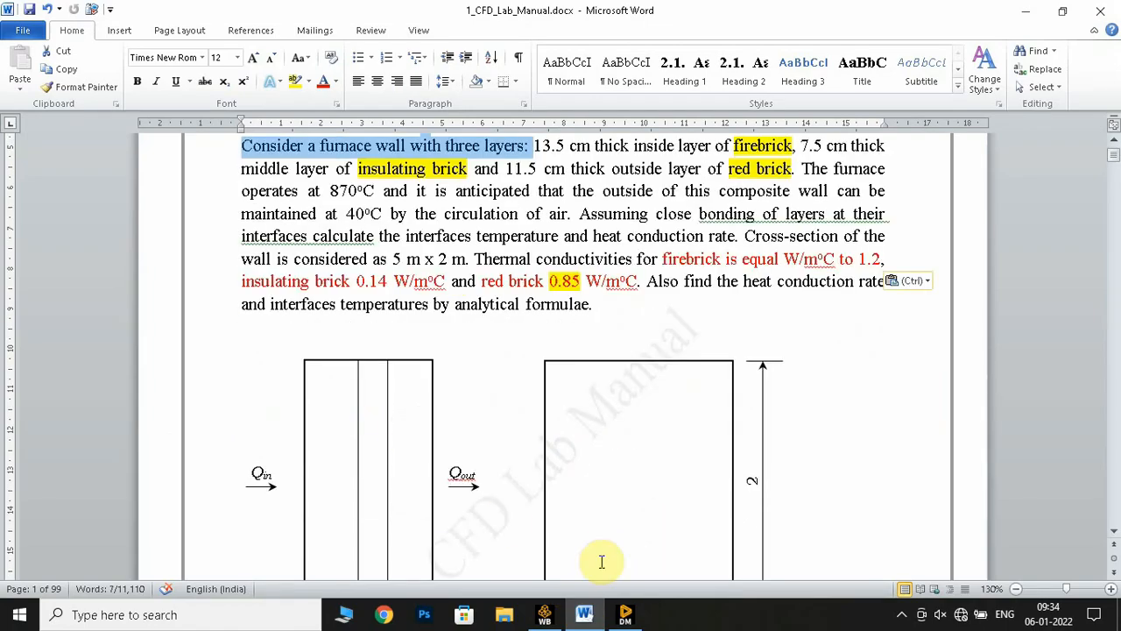
pyautogui.click(624, 615)
pyautogui.click(84, 162)
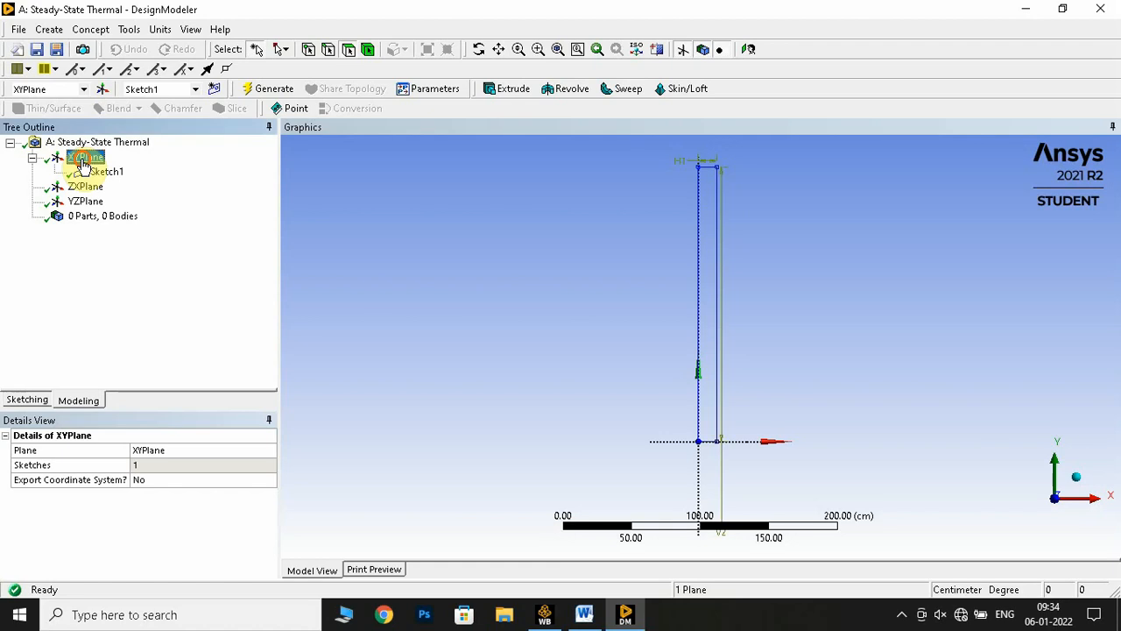
pyautogui.rightClick(83, 162)
pyautogui.click(110, 168)
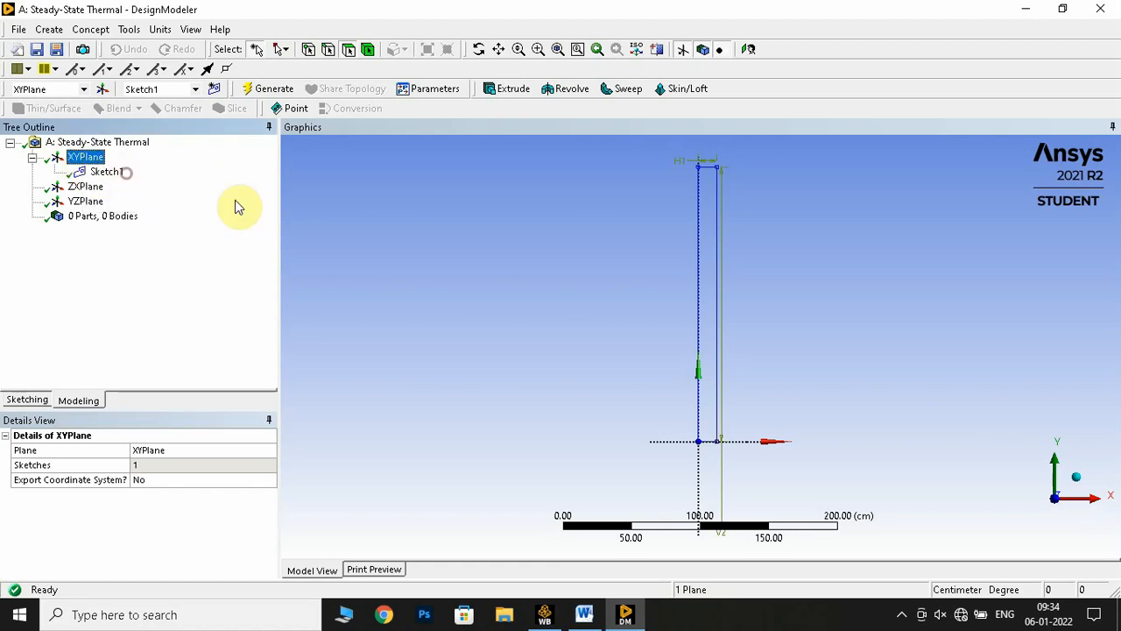
pyautogui.click(214, 89)
pyautogui.click(110, 185)
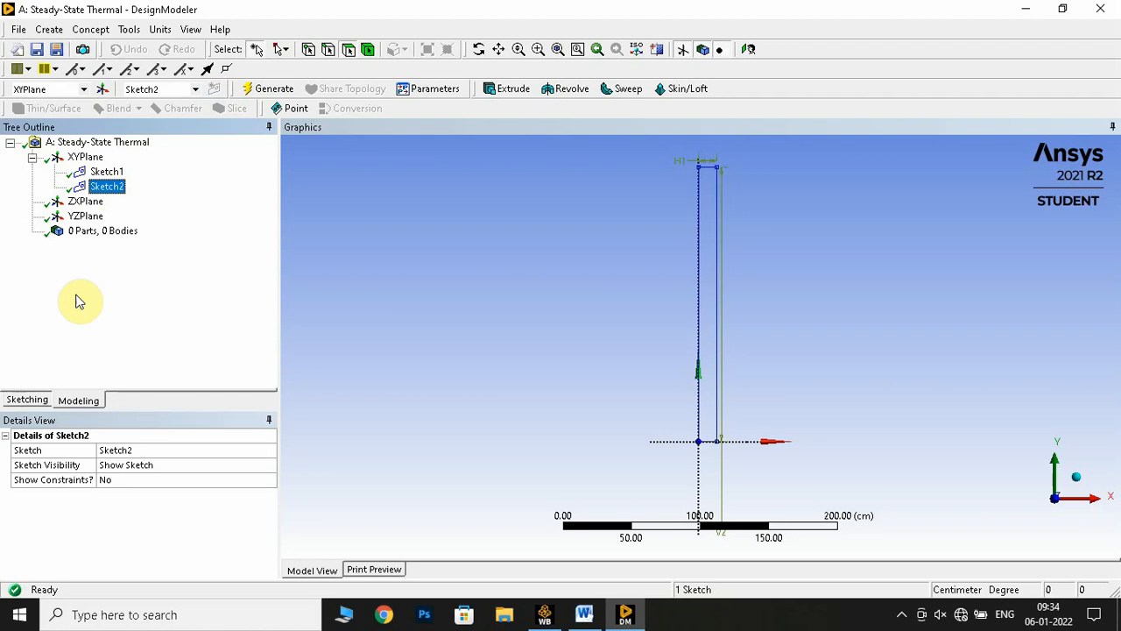
# Sketch a rectangle in the second sketch from the first layer's lower-right corner, about 56 cm wide and 210 cm tall
pyautogui.click(27, 400)
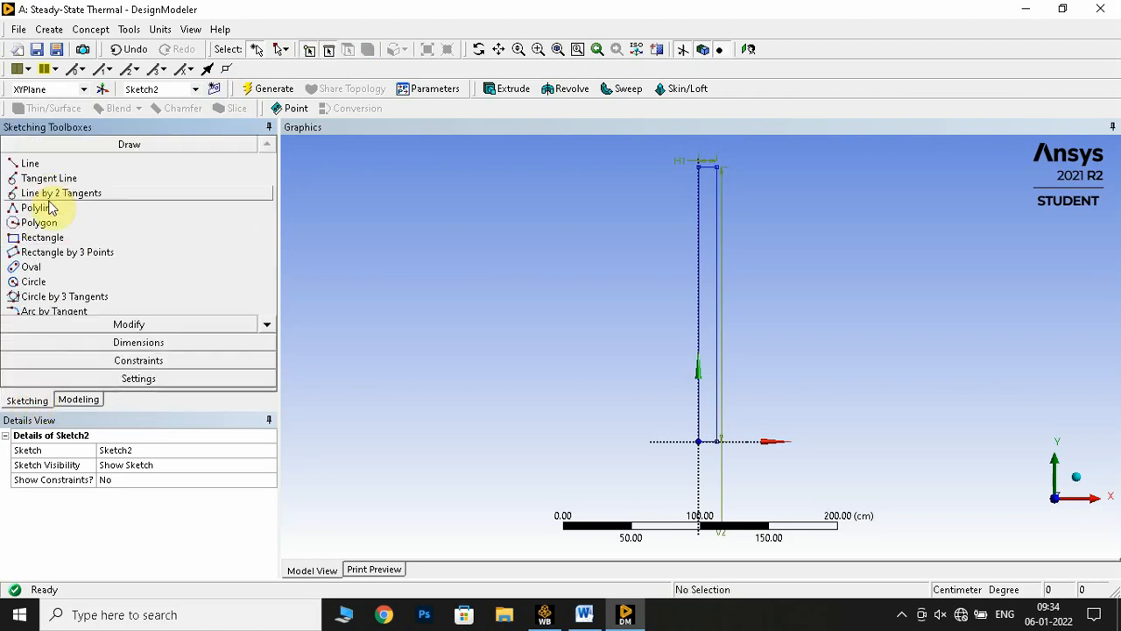
pyautogui.click(54, 238)
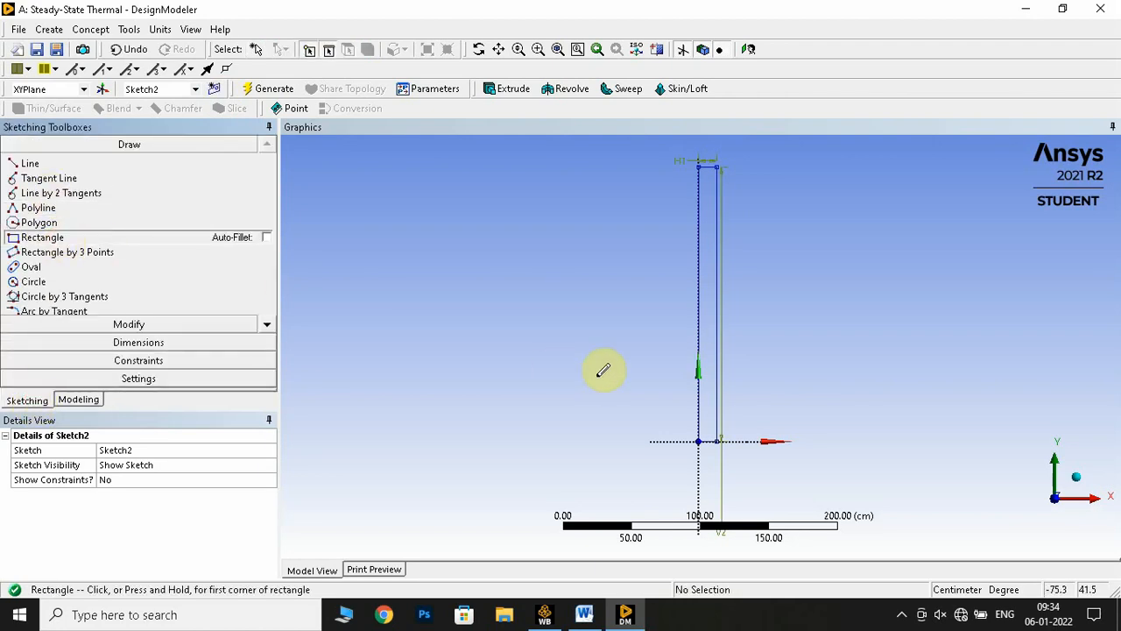
pyautogui.click(717, 441)
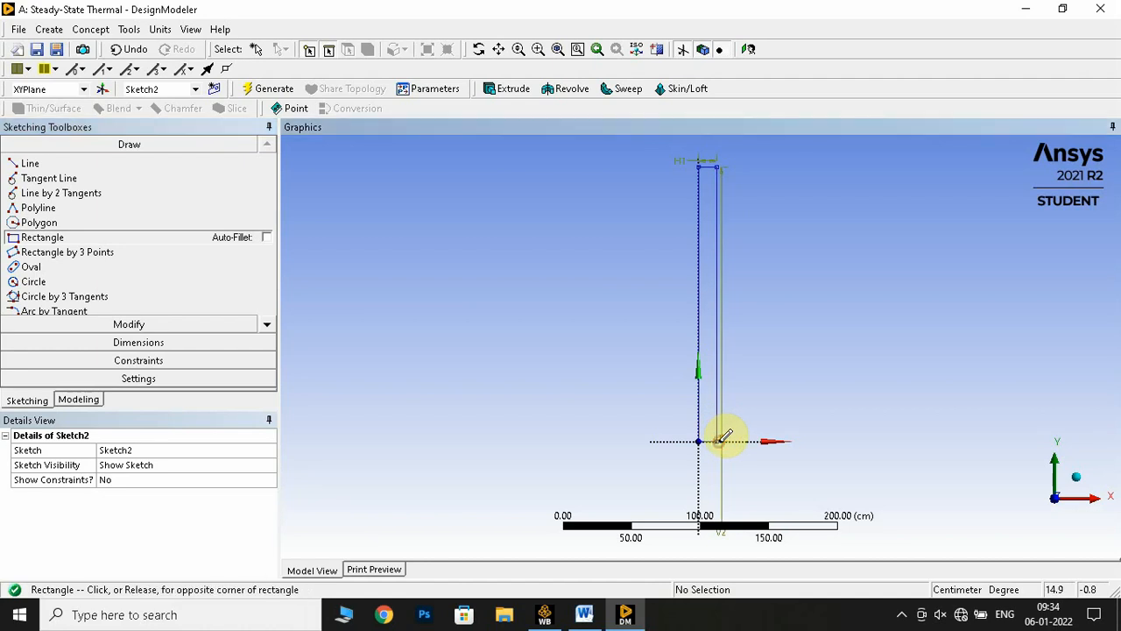
pyautogui.click(794, 153)
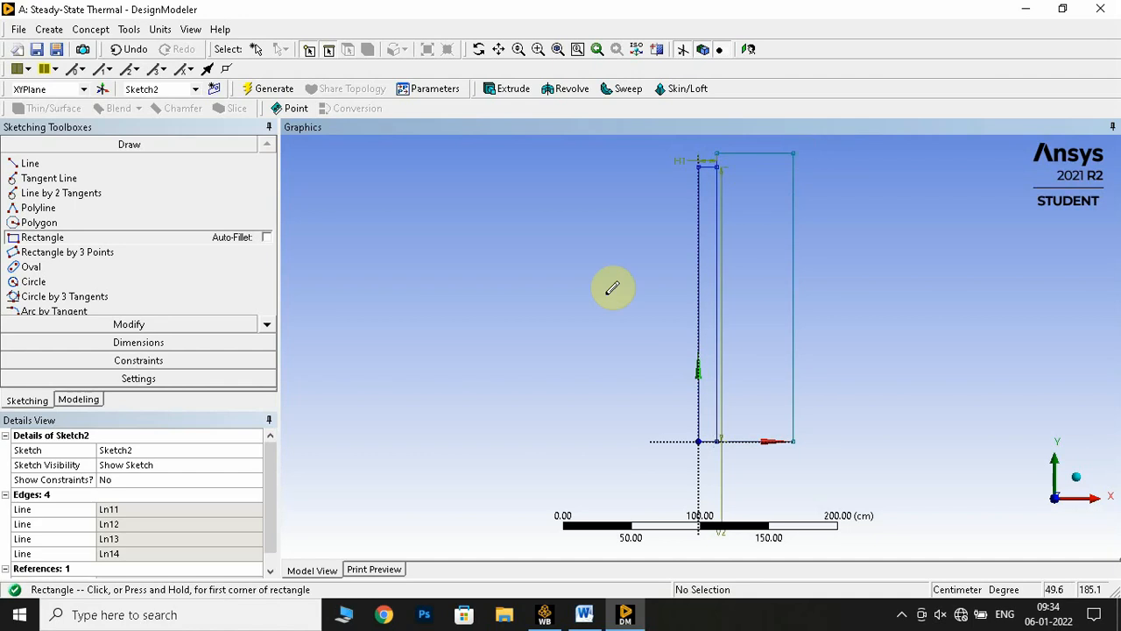
# Dimension the width and height of the second sketch's rectangle with general dimensions
pyautogui.click(78, 400)
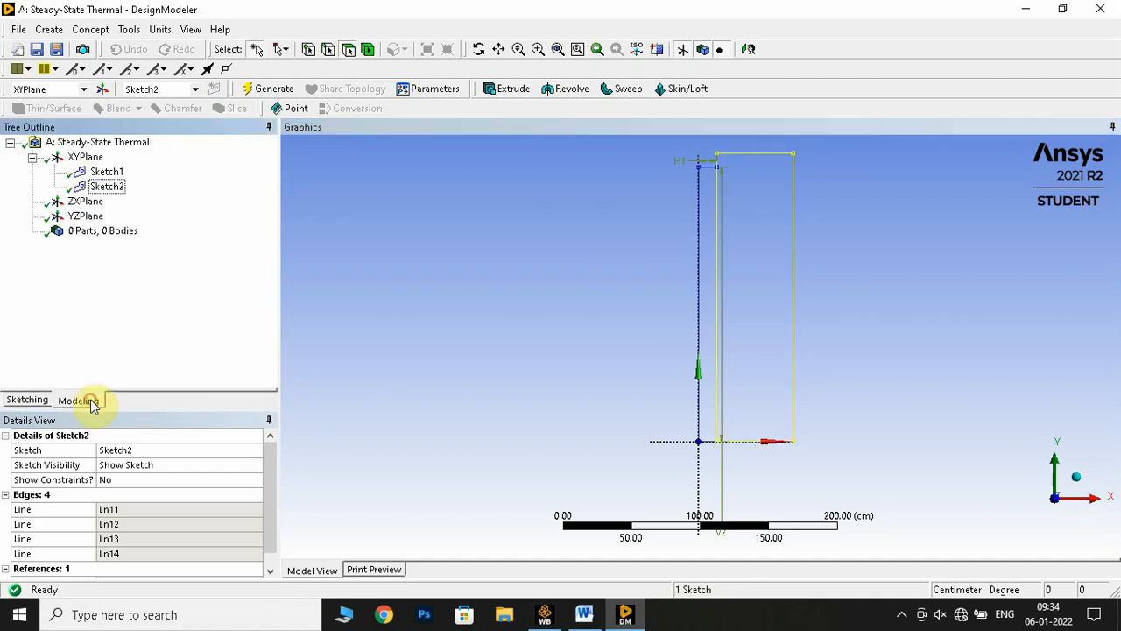
pyautogui.click(39, 401)
pyautogui.click(110, 342)
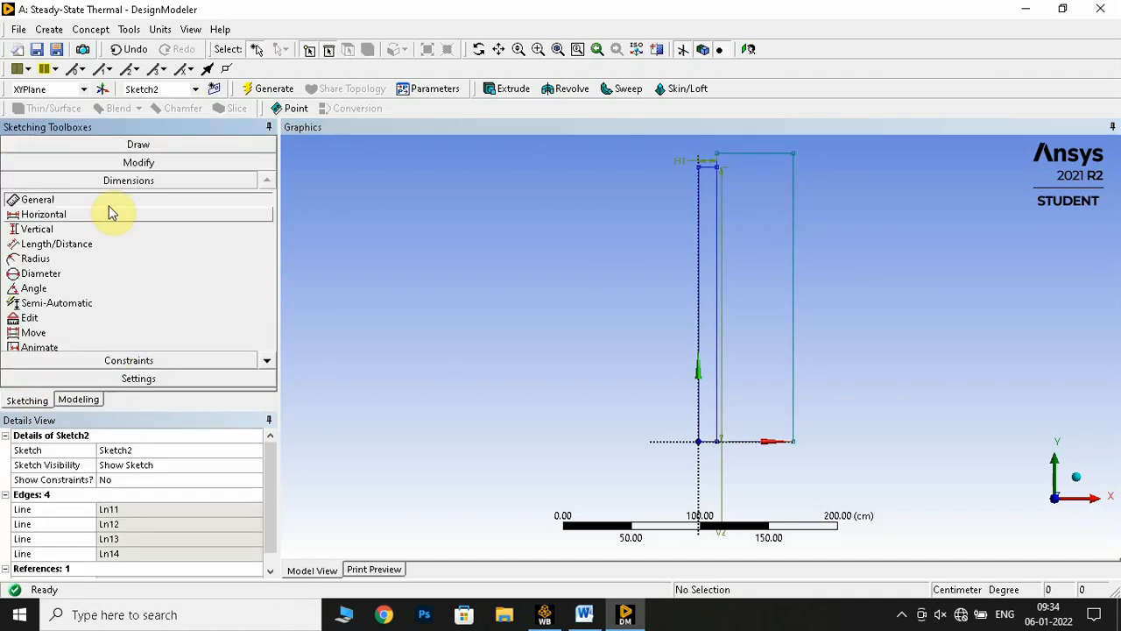
pyautogui.click(738, 158)
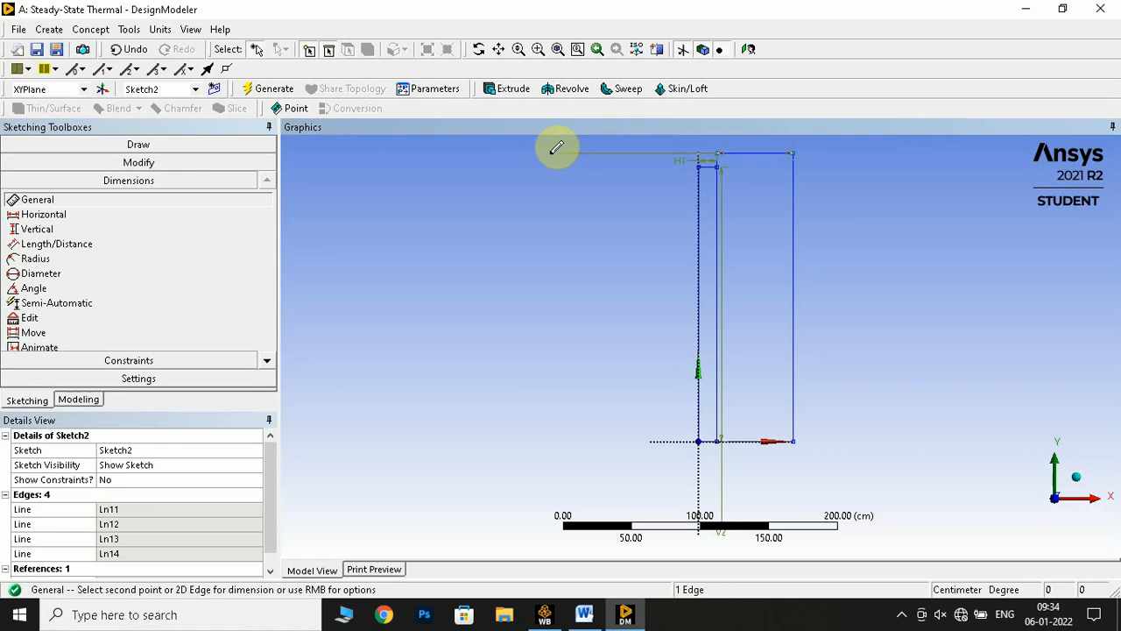
pyautogui.click(570, 128)
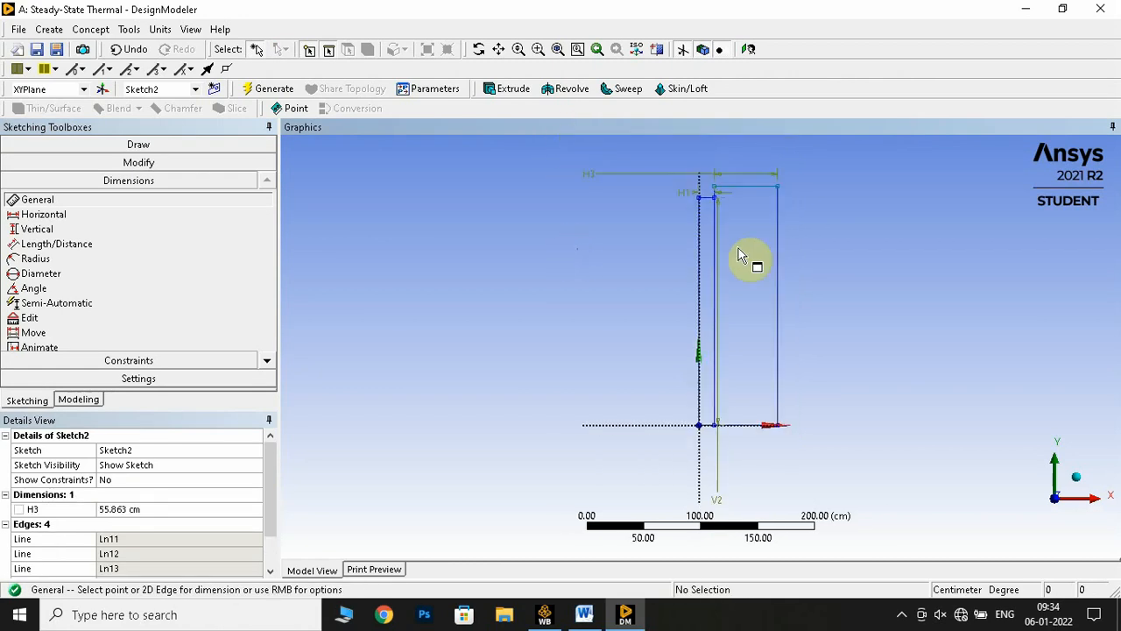
pyautogui.click(774, 282)
pyautogui.click(816, 465)
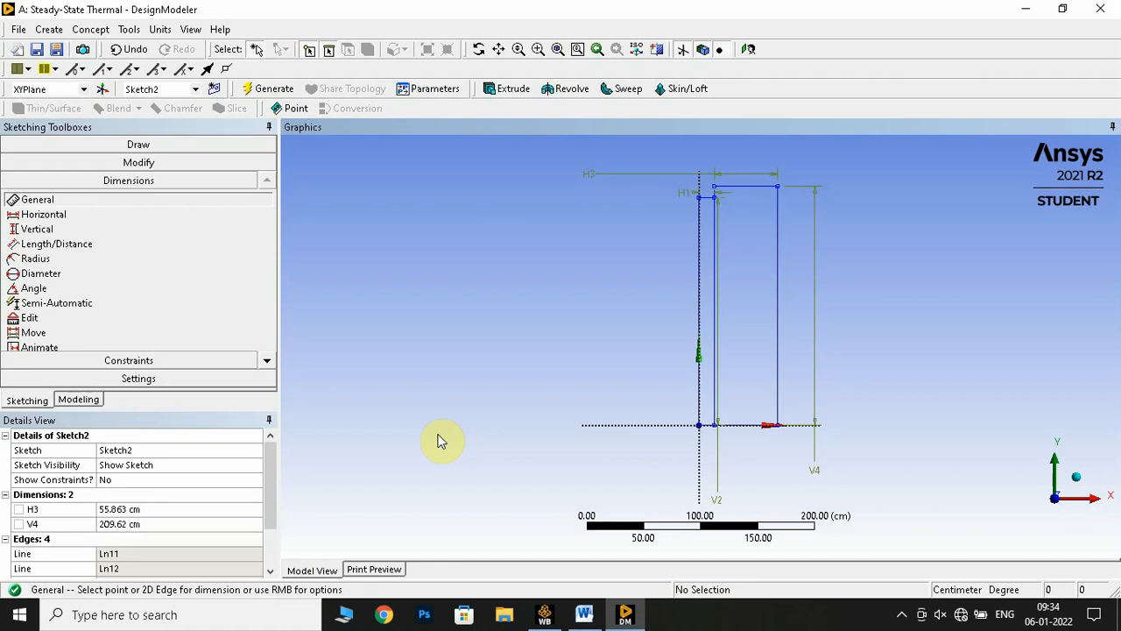
# Check the insulating brick thickness in the Word manual and set the second rectangle's horizontal dimension to 7.5 cm in DesignModeler
pyautogui.click(127, 510)
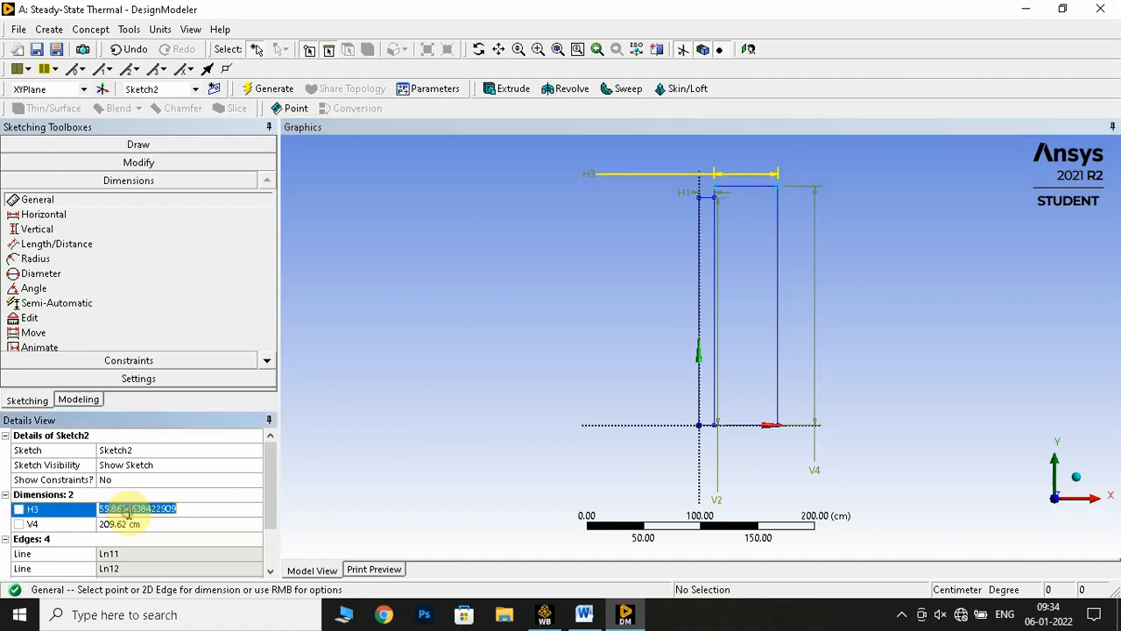
pyautogui.click(584, 614)
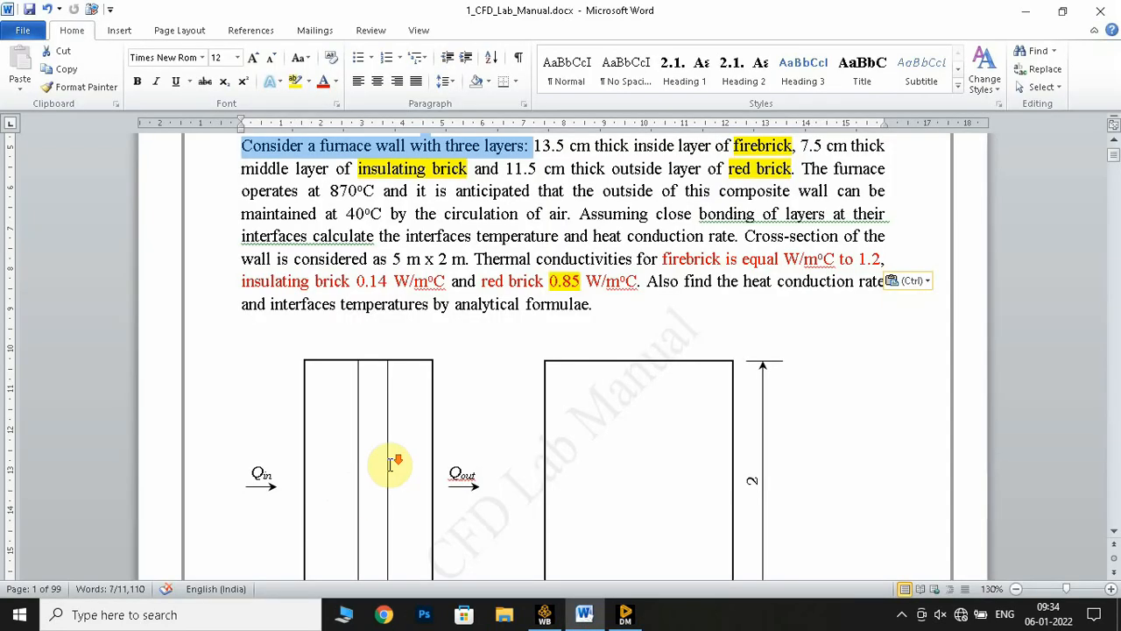
pyautogui.scroll(-4, 391, 463)
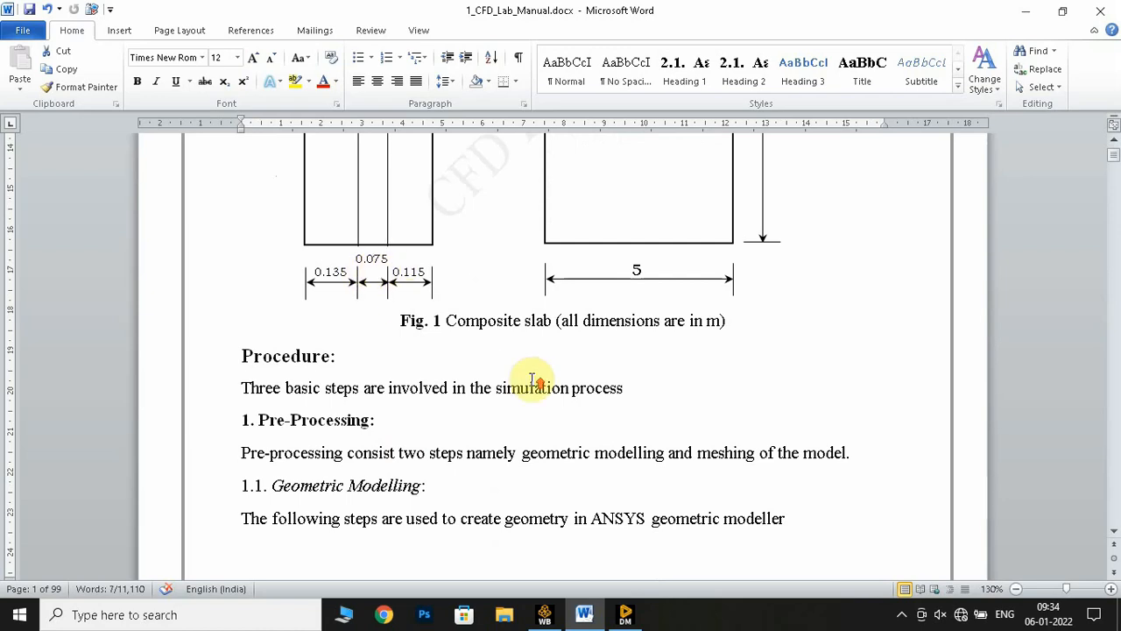
pyautogui.scroll(4, 531, 378)
pyautogui.scroll(4, 531, 379)
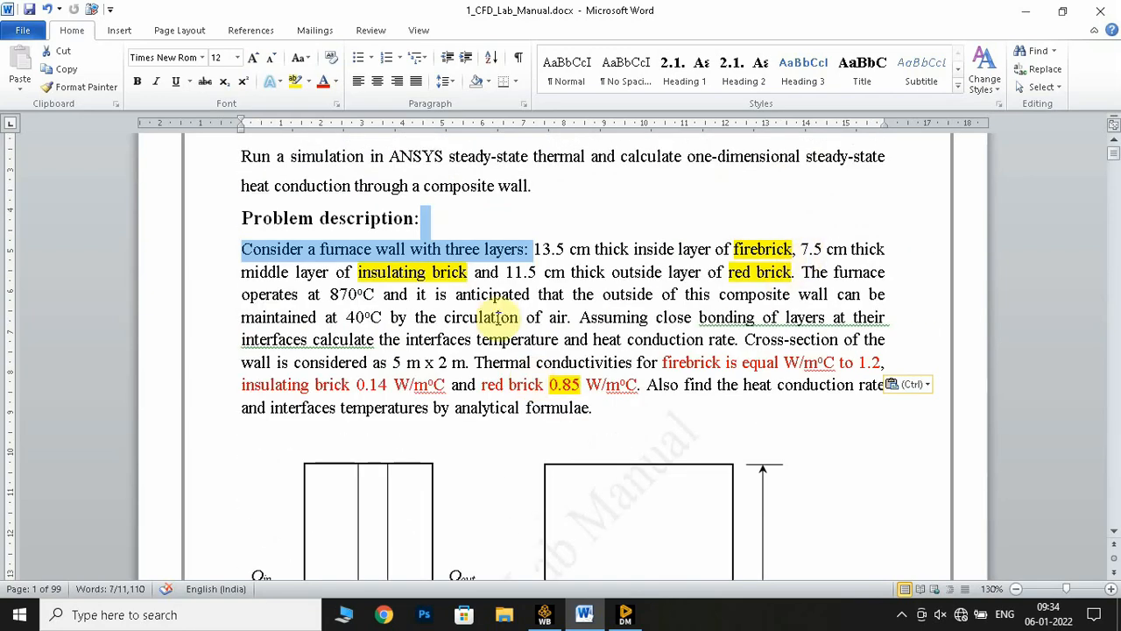
pyautogui.click(626, 614)
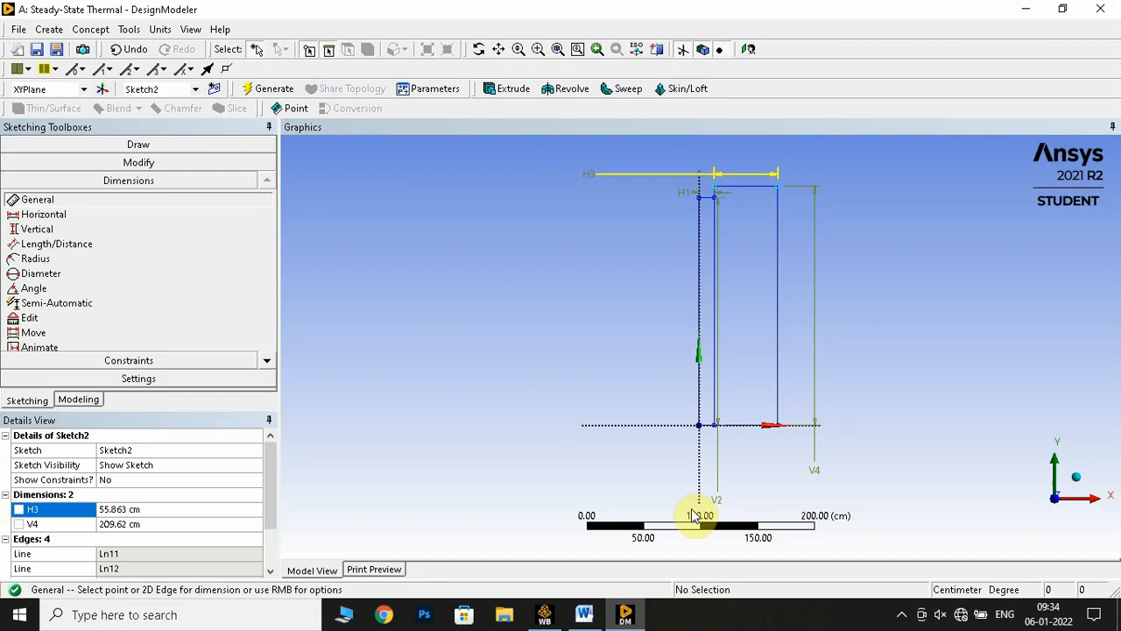
pyautogui.click(168, 509)
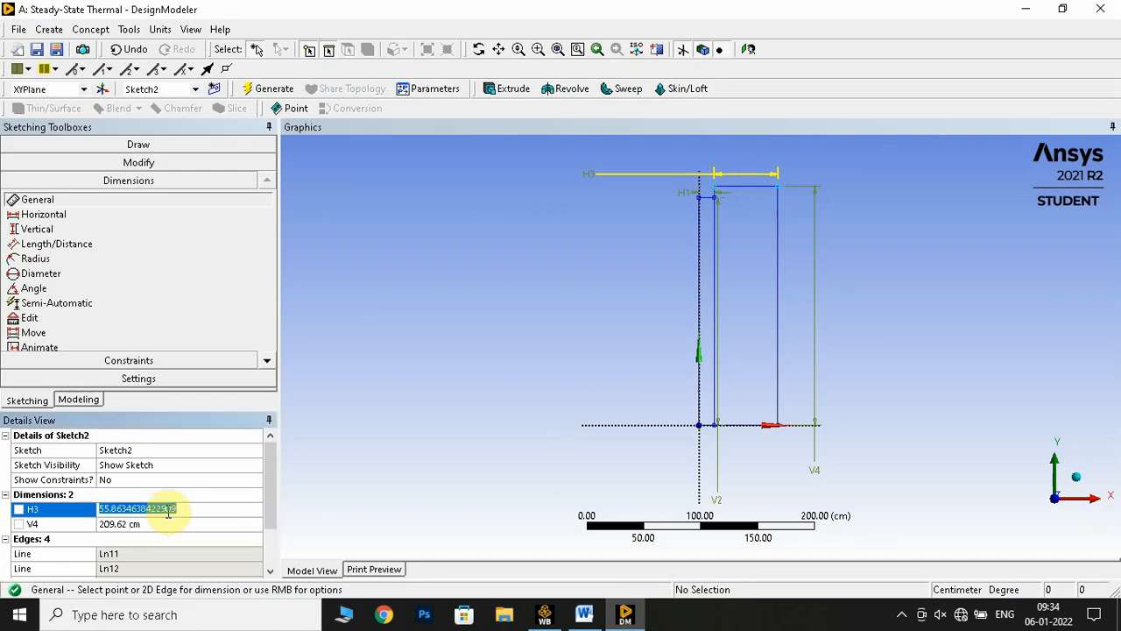
pyautogui.write('7.5')
pyautogui.press('Return')
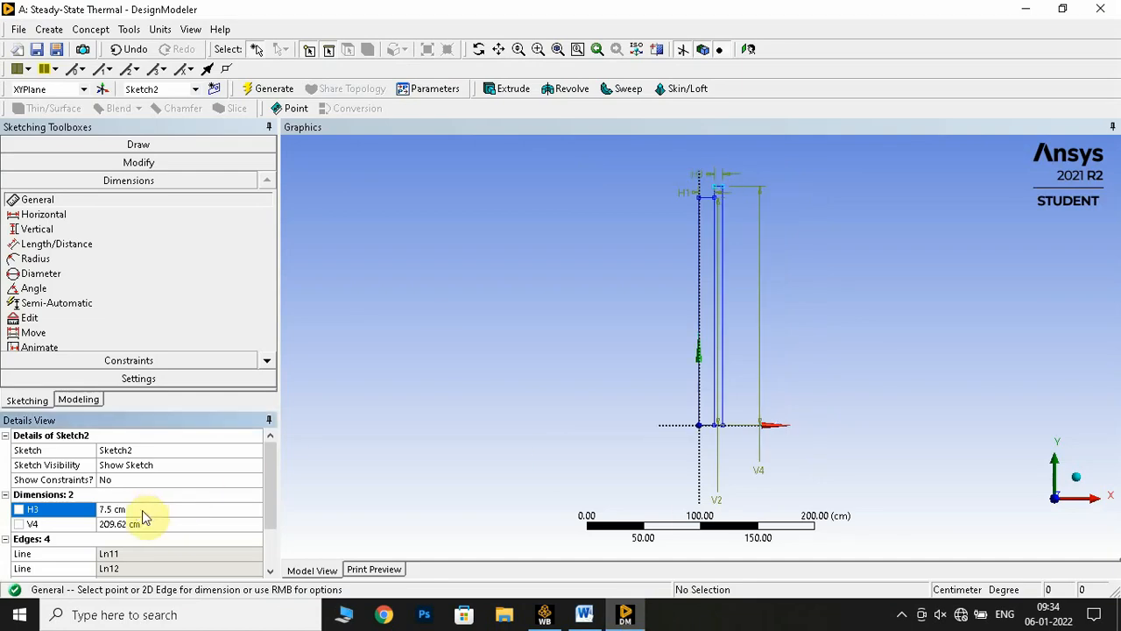
# Set the second rectangle's vertical dimension to 200 cm and generate the sketch
pyautogui.click(165, 523)
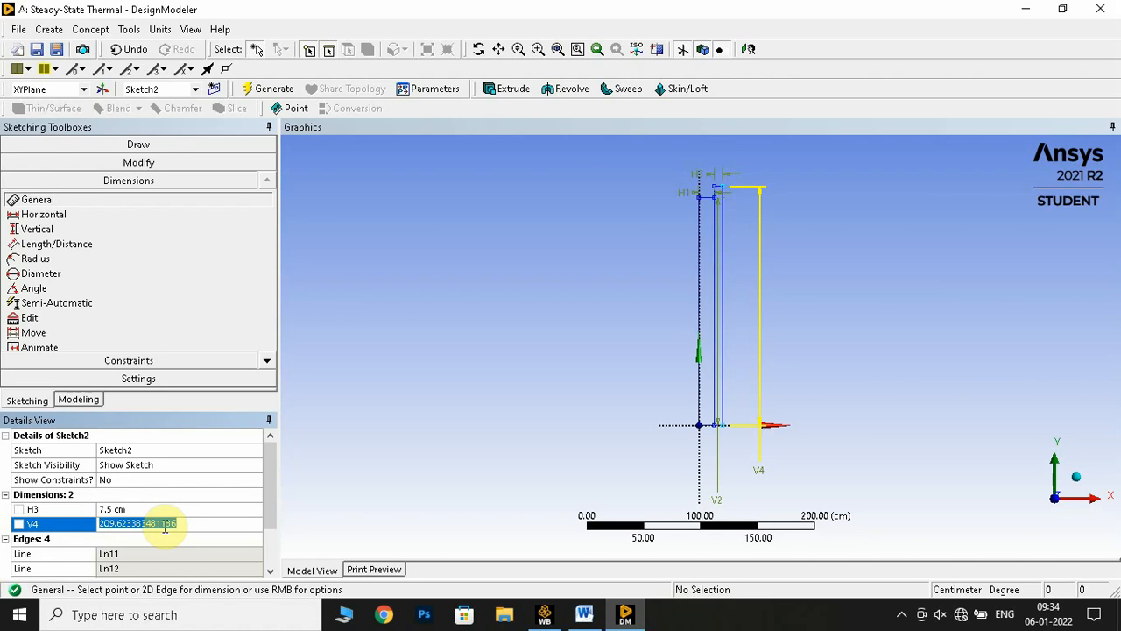
pyautogui.write('200')
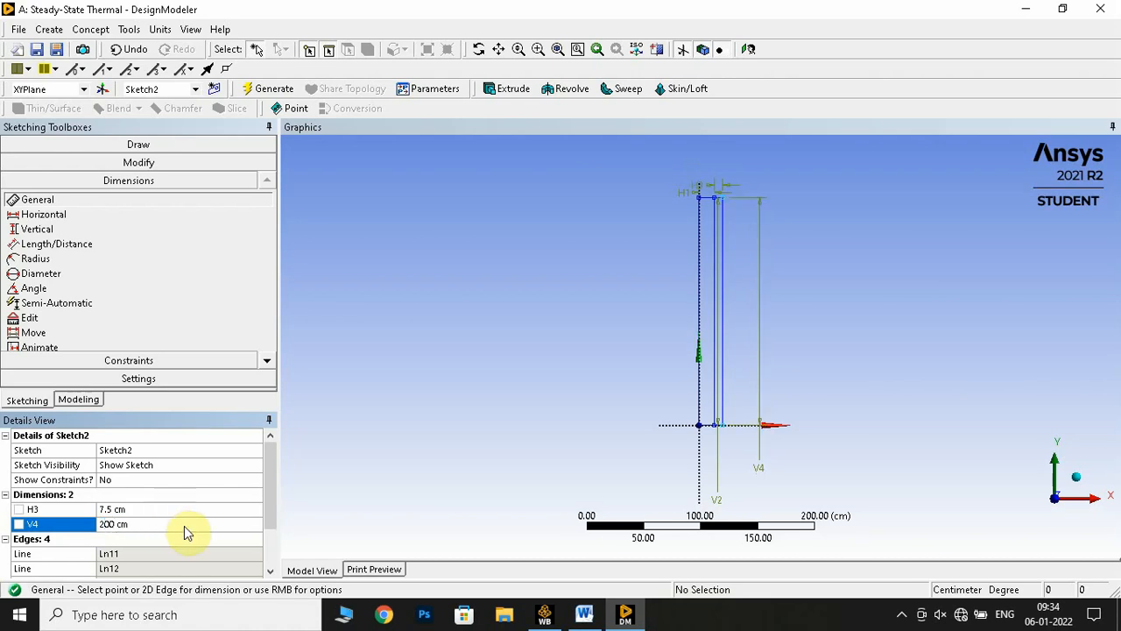
pyautogui.click(266, 91)
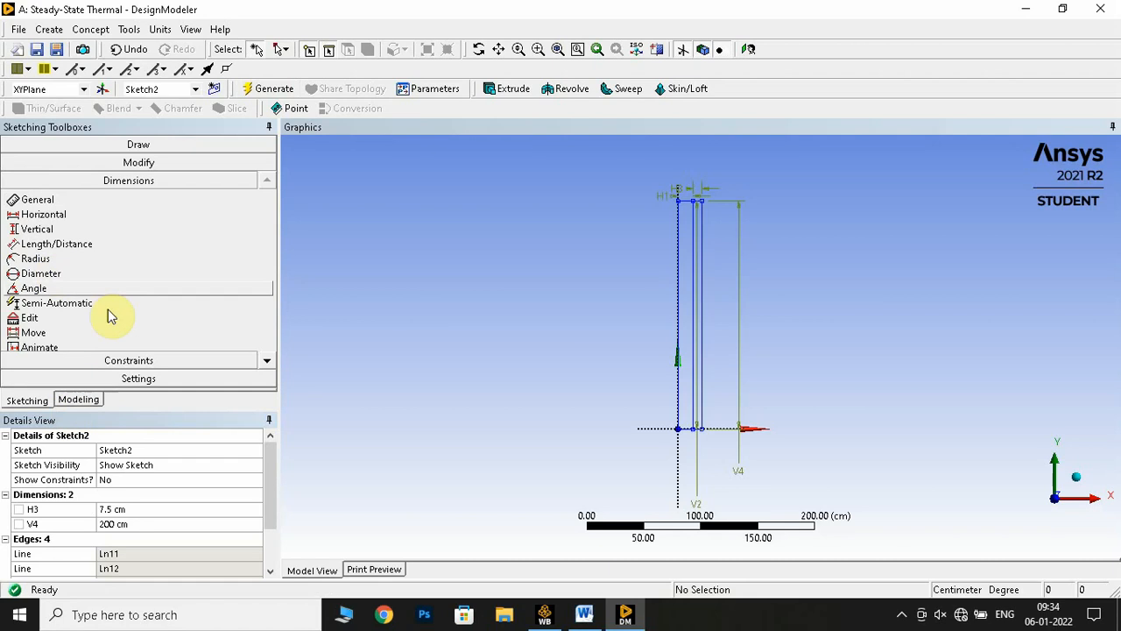
# Create a third sketch on the XYPlane and select it
pyautogui.click(78, 399)
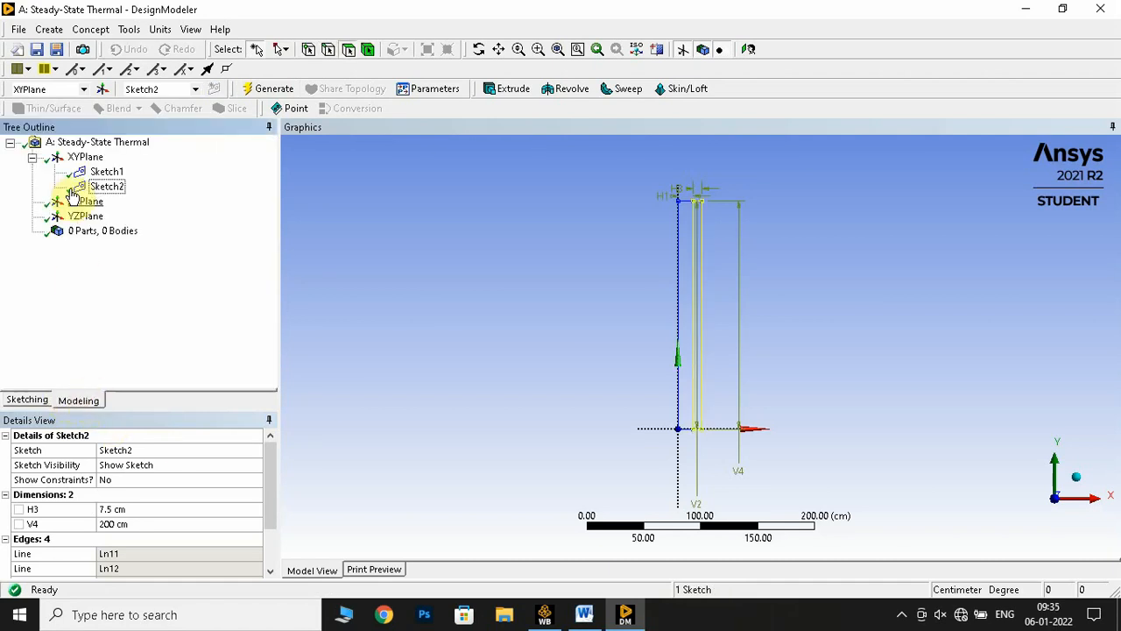
pyautogui.rightClick(79, 158)
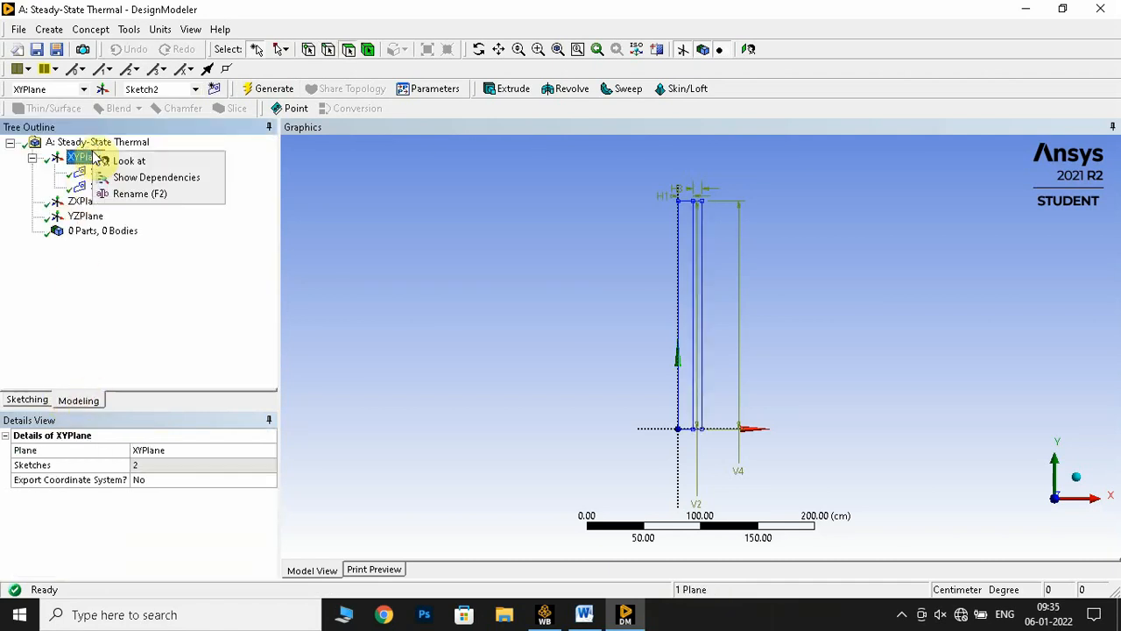
pyautogui.click(96, 276)
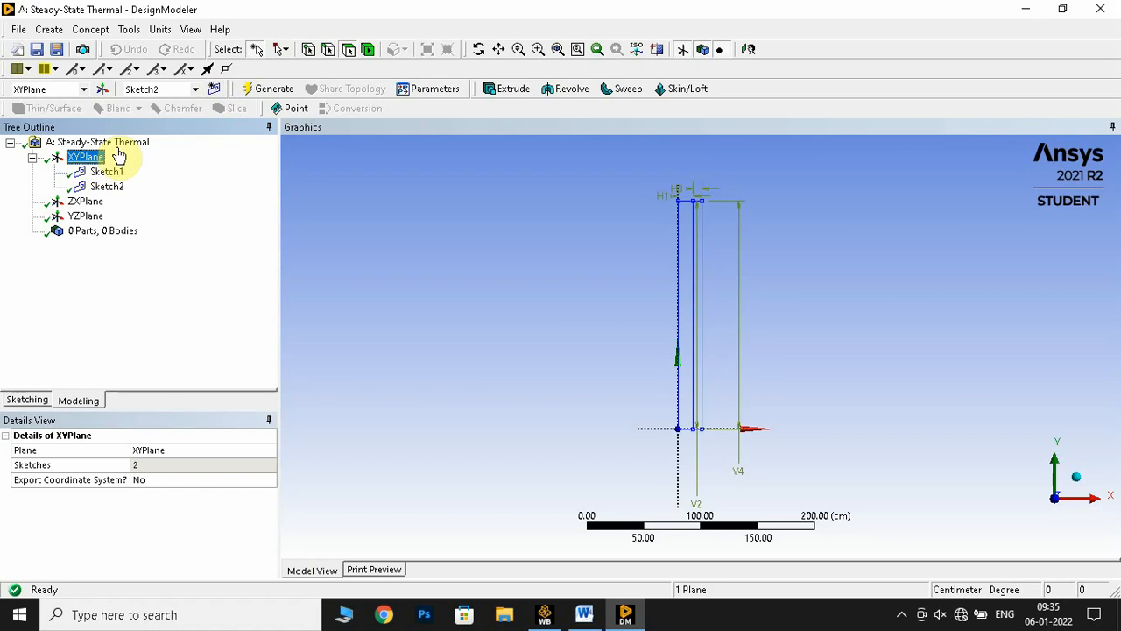
pyautogui.click(214, 89)
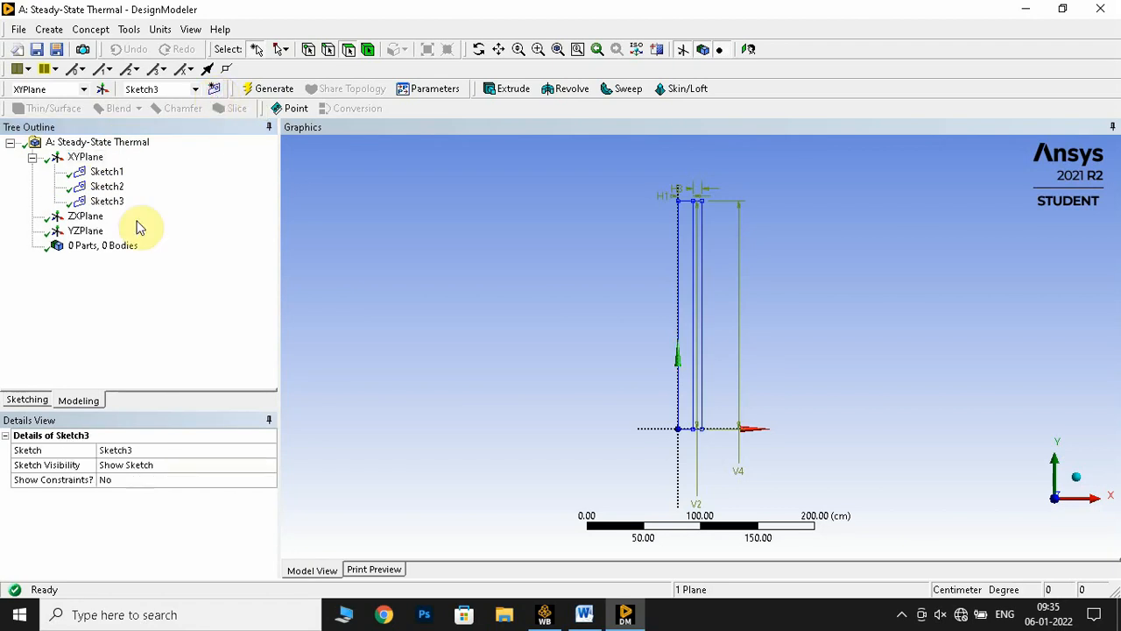
pyautogui.click(107, 201)
# Sketch a rectangle in the third sketch from the second layer's lower-right corner, about 68 cm wide and 233 cm tall
pyautogui.click(30, 401)
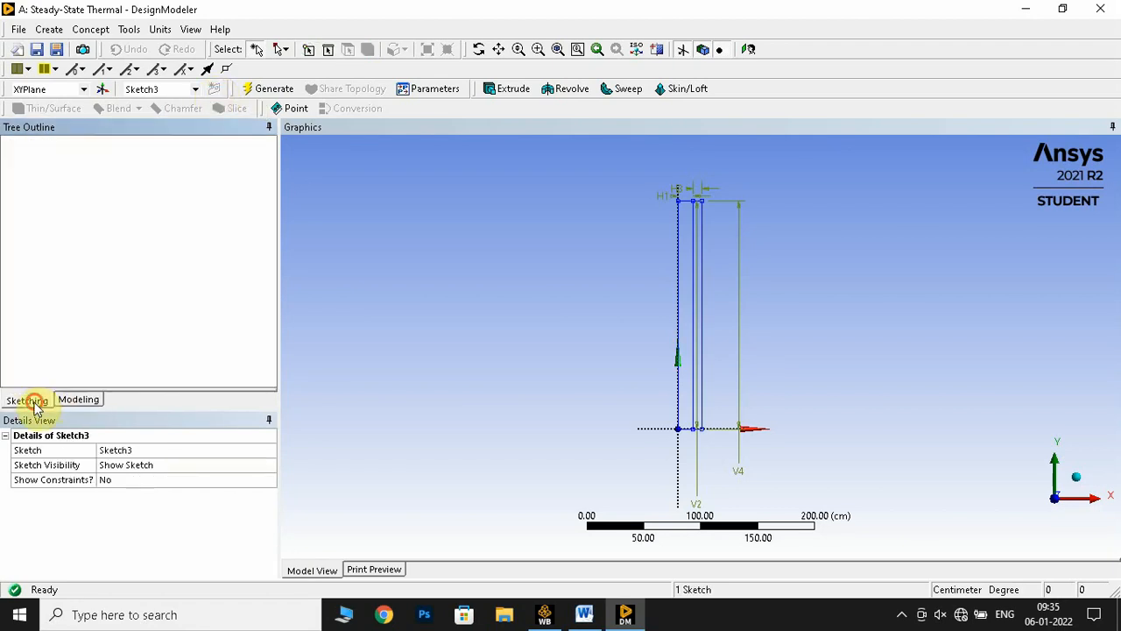
pyautogui.click(44, 238)
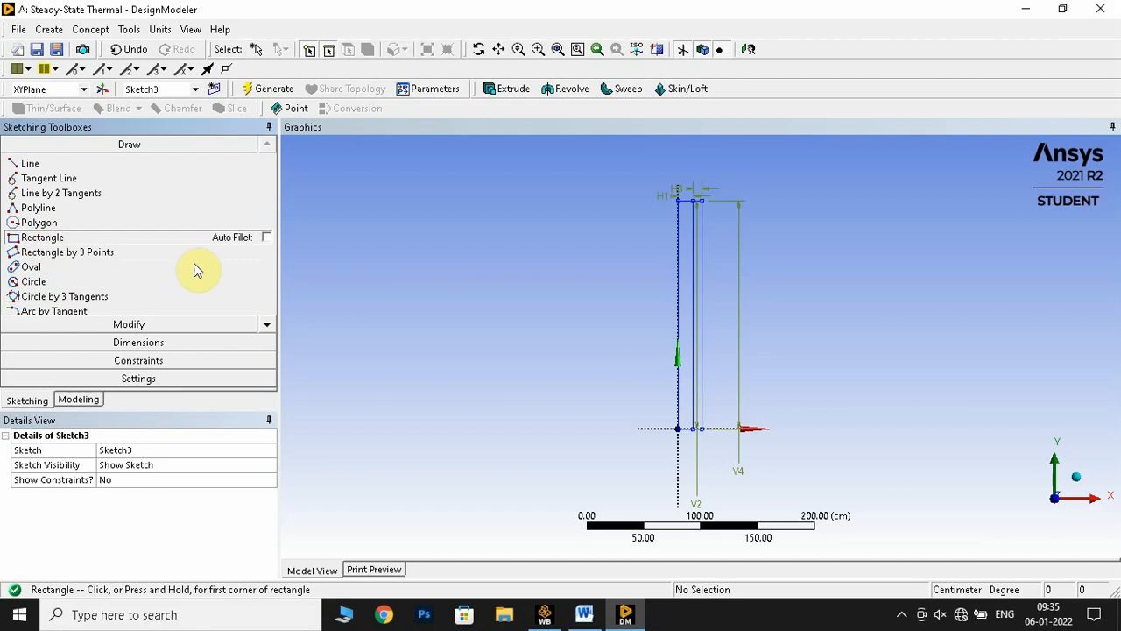
pyautogui.scroll(2, 764, 425)
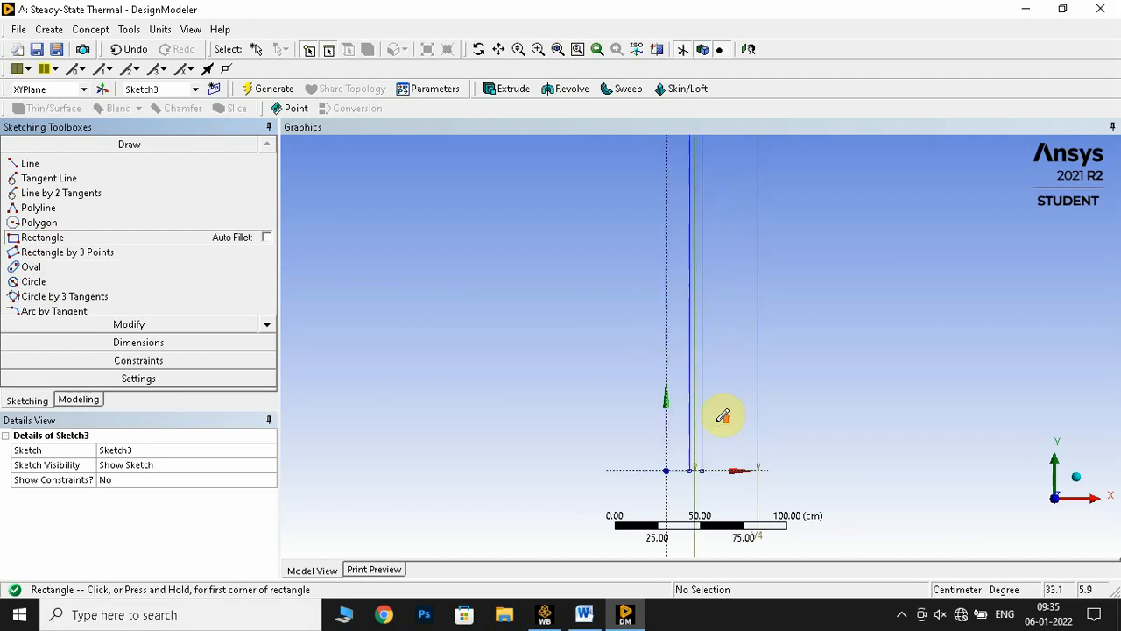
pyautogui.click(702, 469)
pyautogui.scroll(-2, 744, 310)
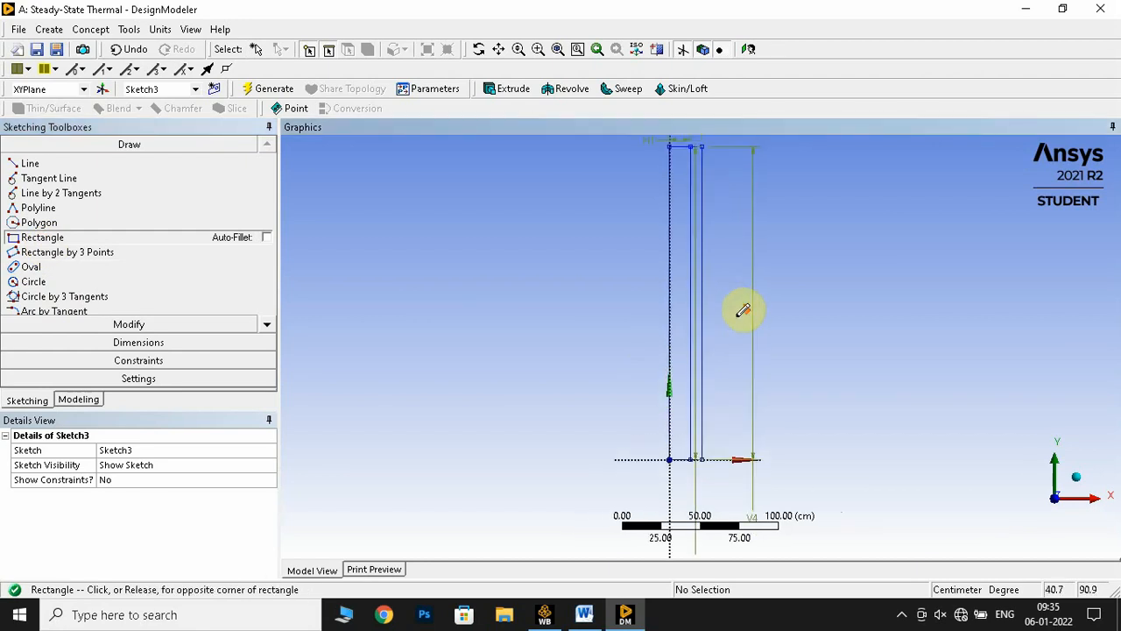
pyautogui.click(776, 172)
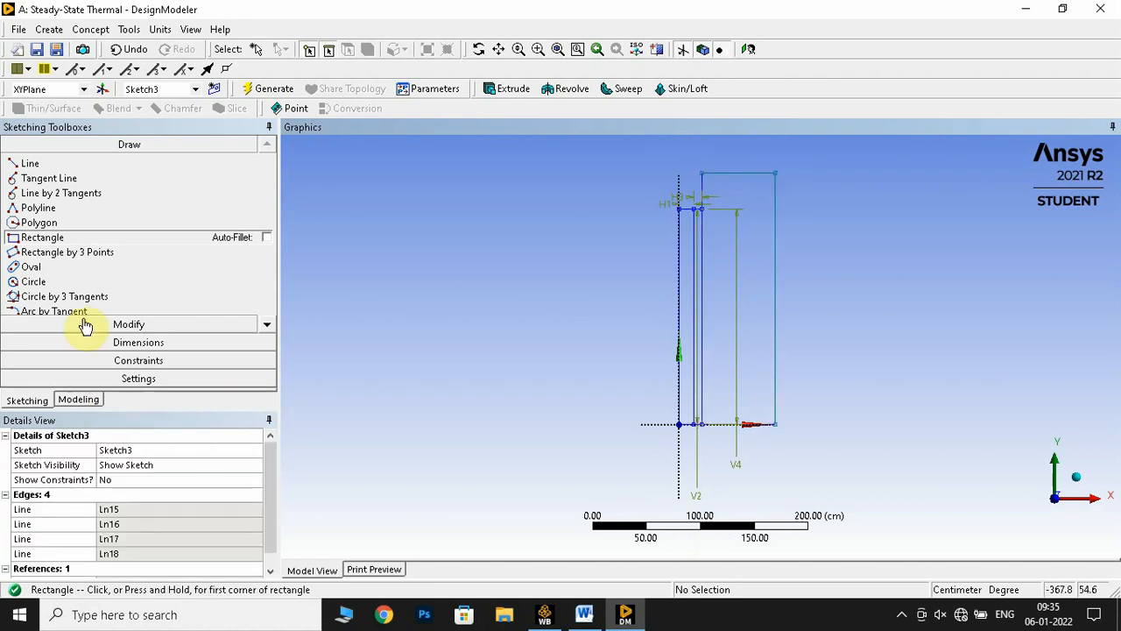
# Dimension the width and height of the third sketch's rectangle with general dimensions
pyautogui.click(139, 342)
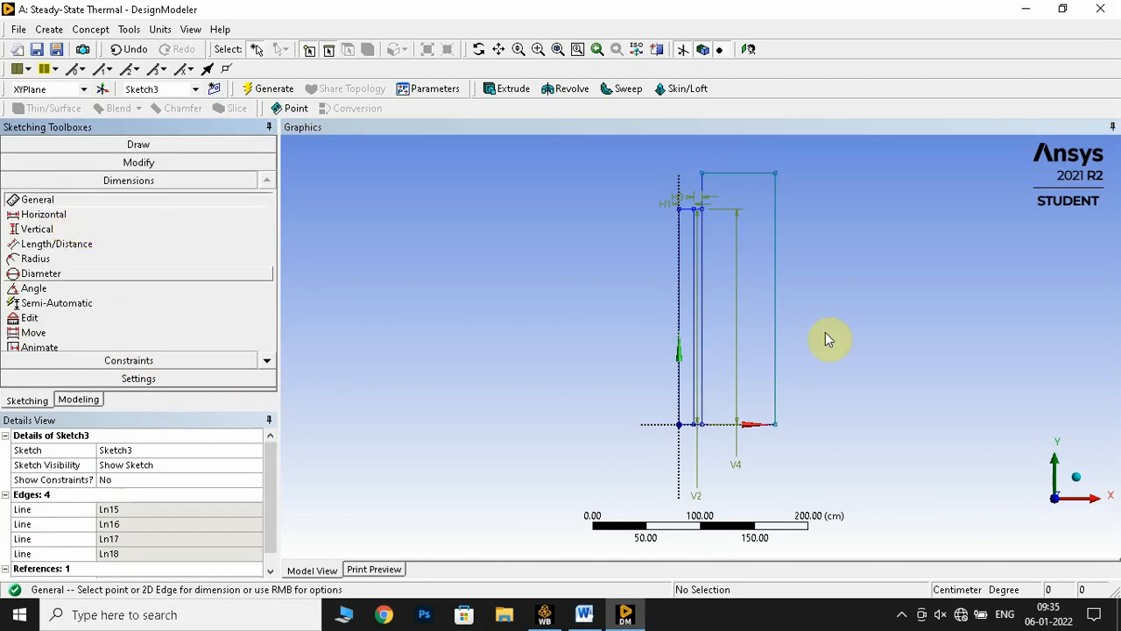
pyautogui.click(720, 175)
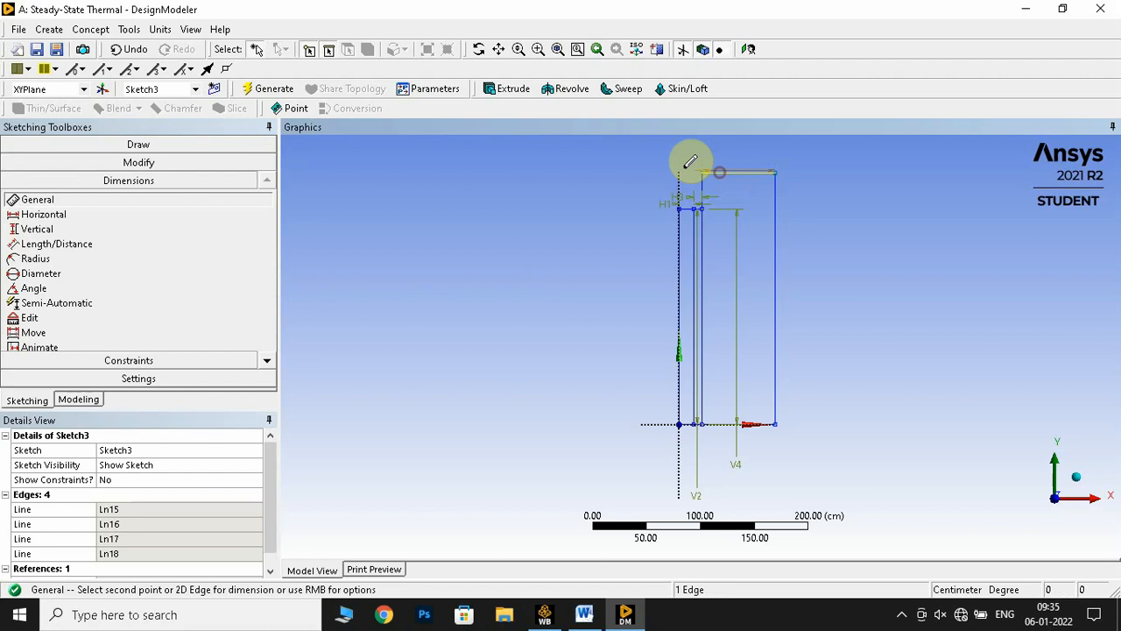
pyautogui.click(620, 162)
pyautogui.click(776, 279)
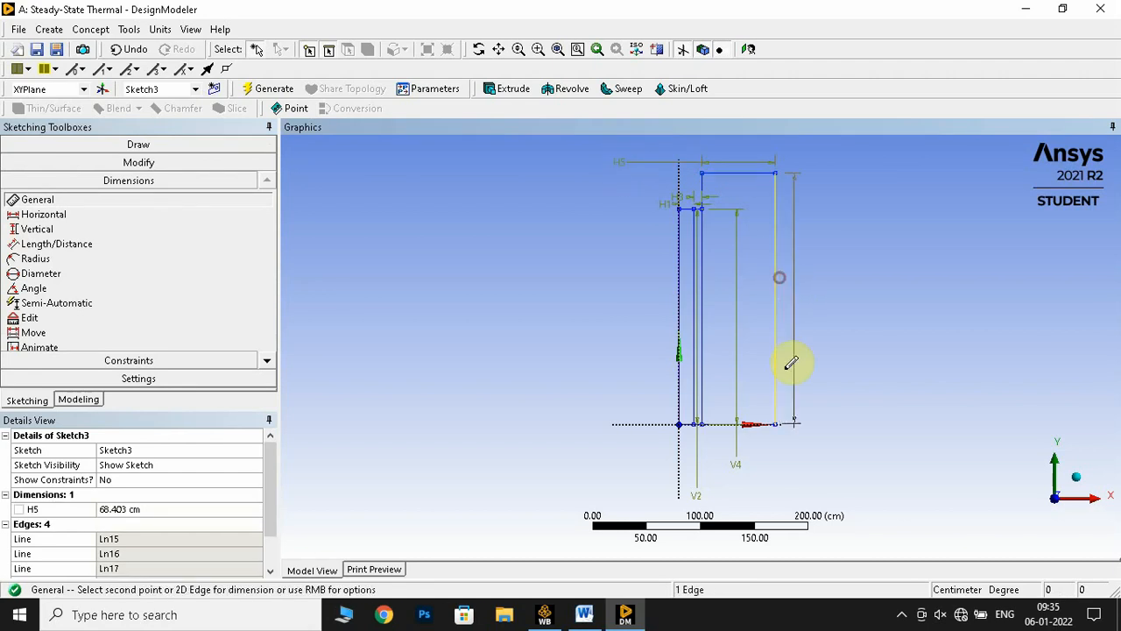
pyautogui.click(799, 477)
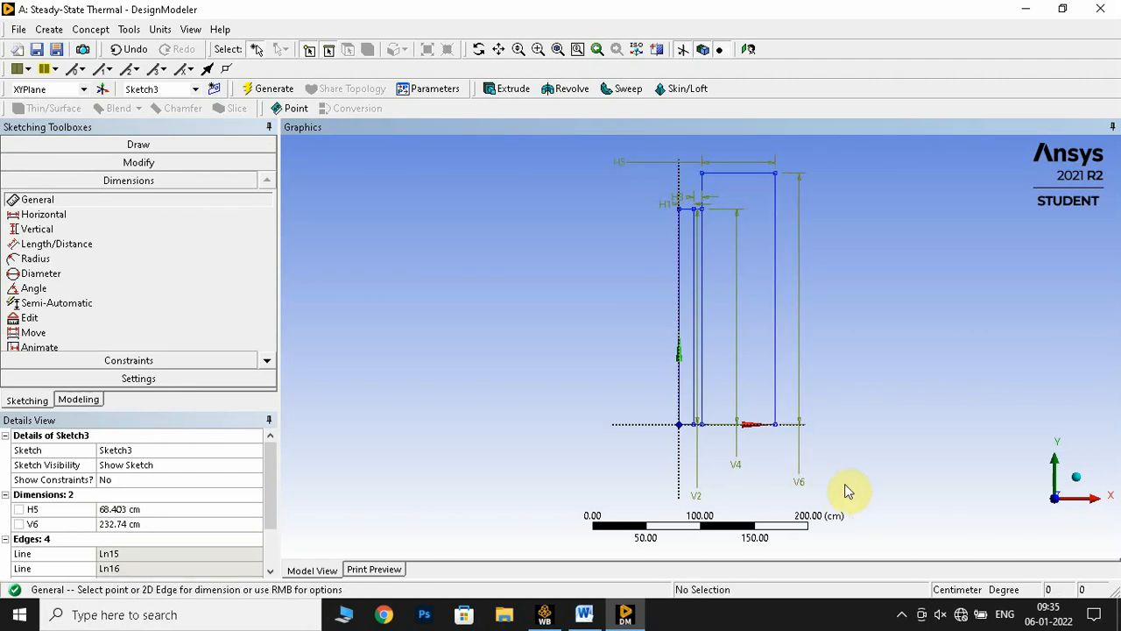
# Set the third rectangle's vertical dimension to 200 cm
pyautogui.click(150, 523)
pyautogui.write('200')
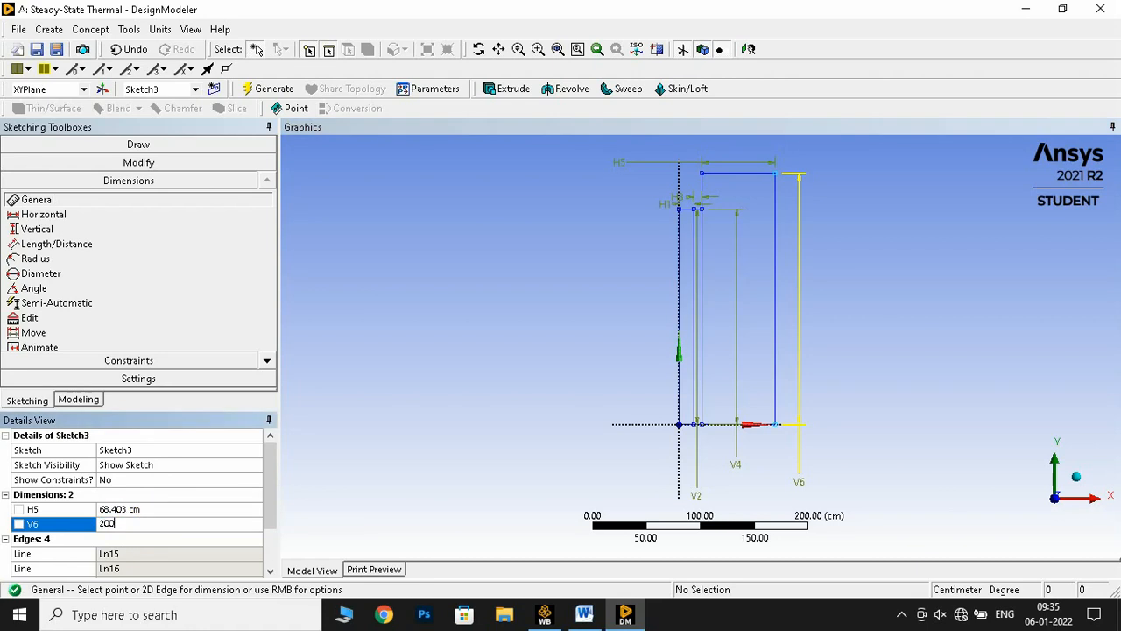
pyautogui.press('Return')
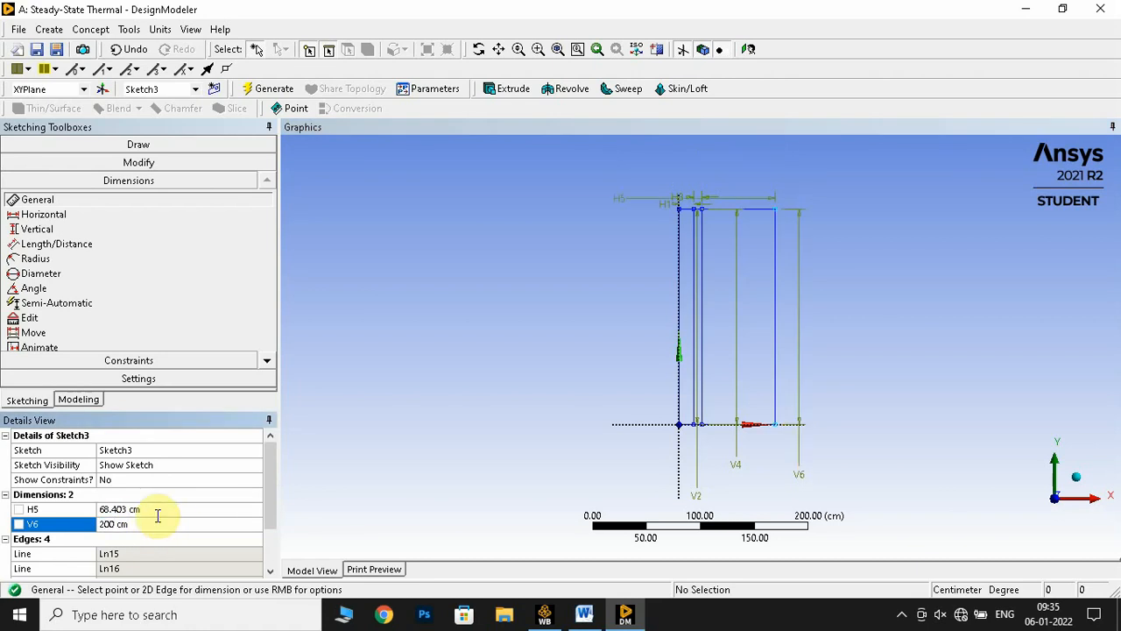
# Check the red brick layer's thickness in the Word lab manual and set the third sketch's horizontal dimension to 11.5 cm in DesignModeler
pyautogui.click(134, 514)
pyautogui.click(584, 614)
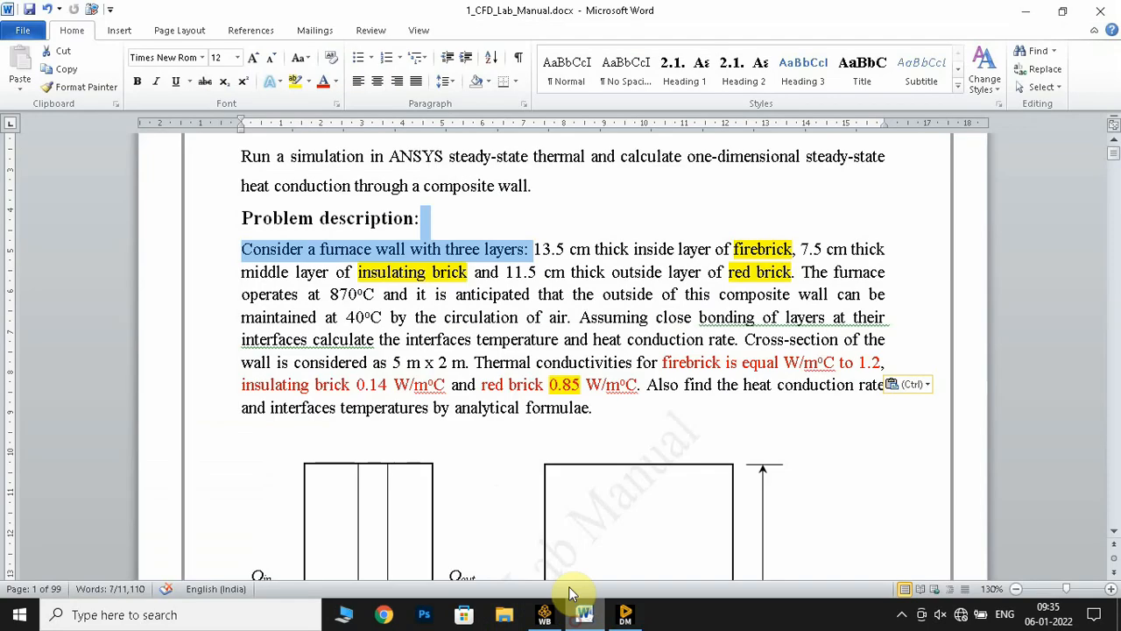
pyautogui.scroll(-5, 490, 420)
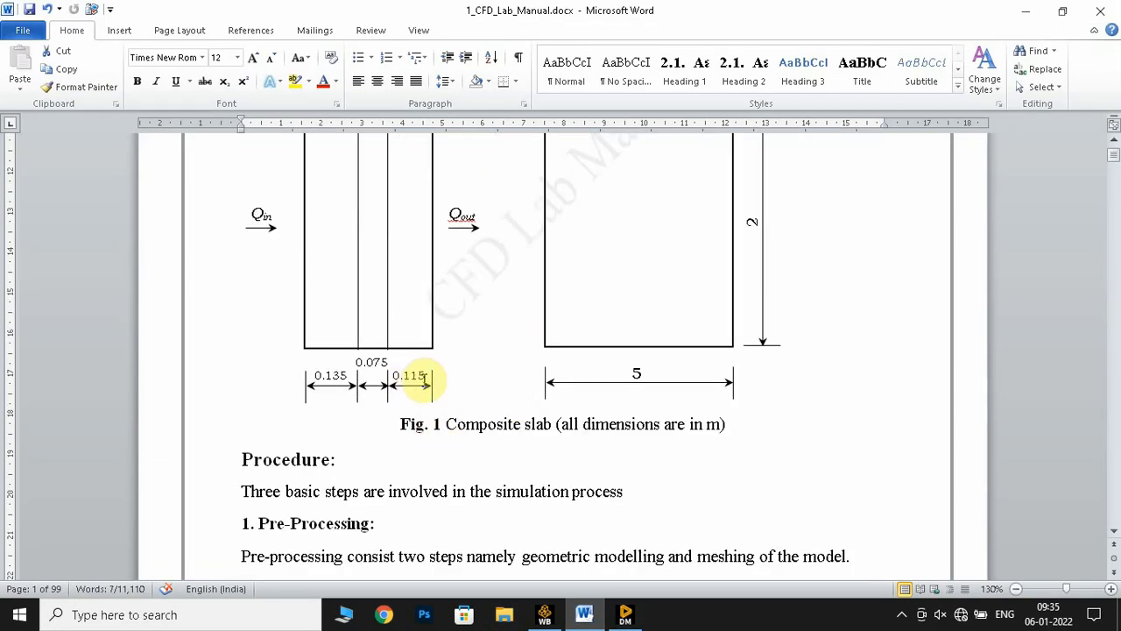
pyautogui.scroll(5, 427, 378)
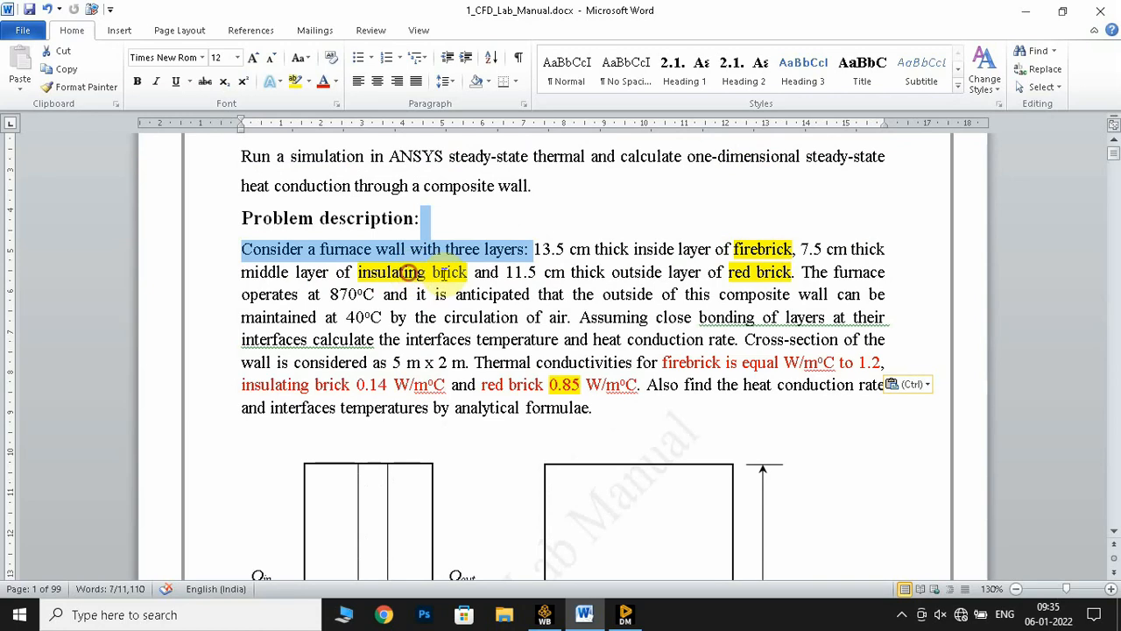
pyautogui.click(412, 273)
pyautogui.moveTo(477, 274); pyautogui.dragTo(775, 278)
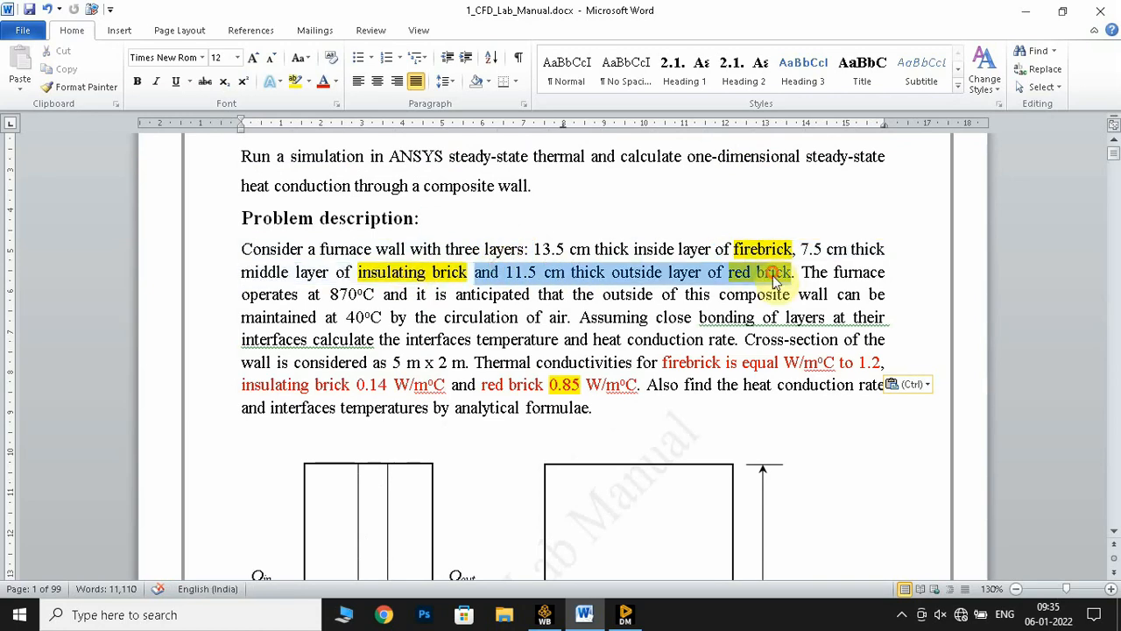
pyautogui.click(625, 614)
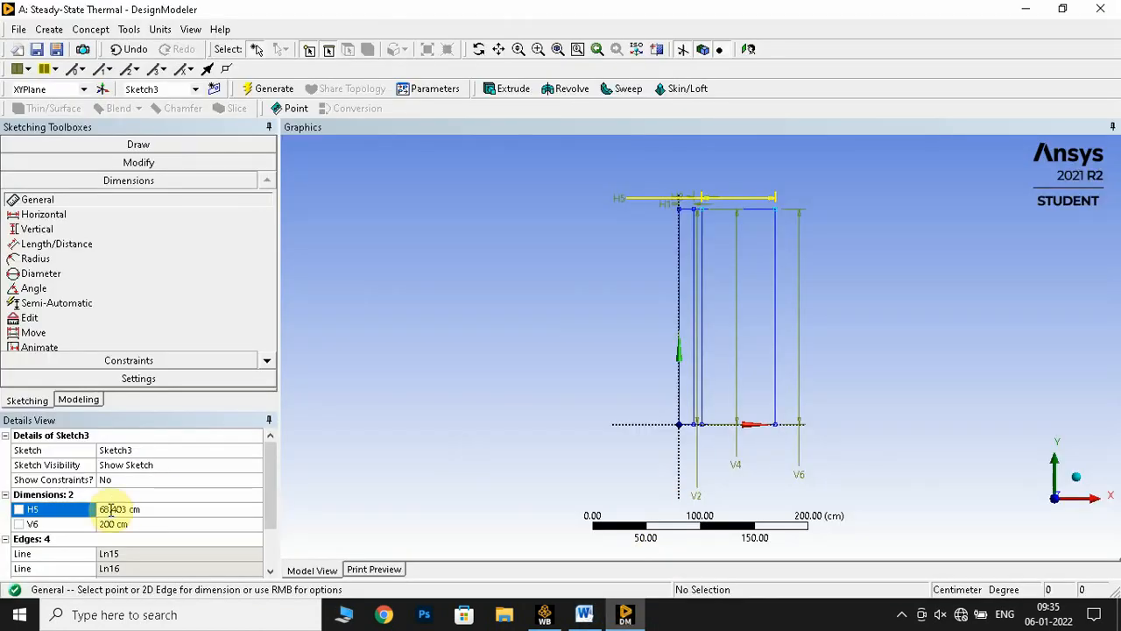
pyautogui.click(111, 508)
pyautogui.write('11')
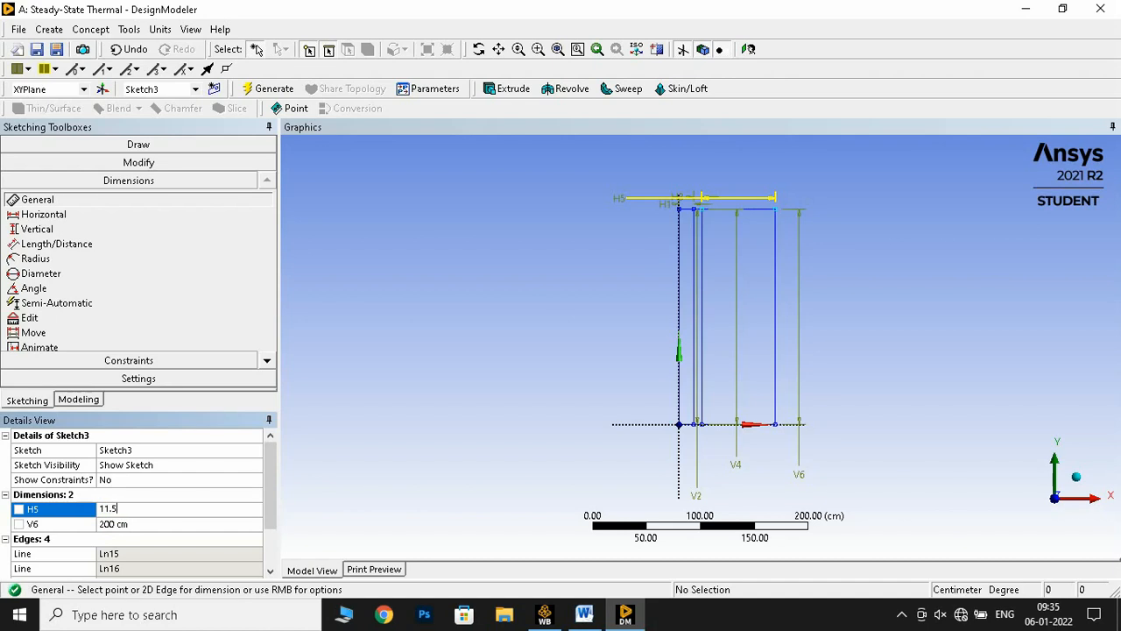
pyautogui.write('.5')
pyautogui.press('Return')
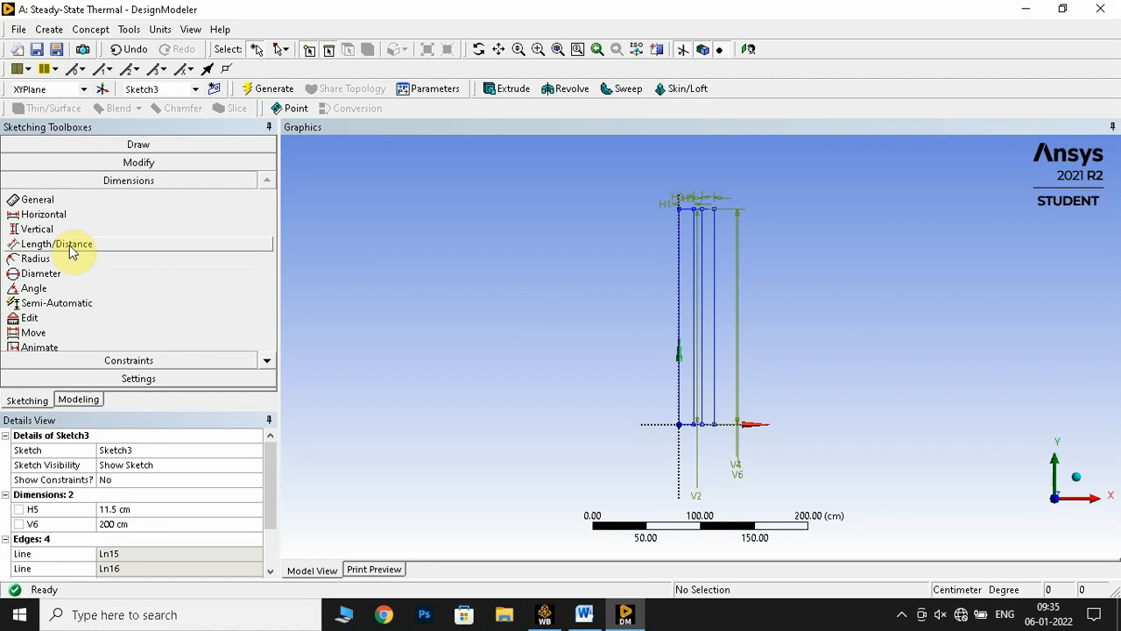
# Start an Extrude of Sketch1 for the first wall layer and set its operation to Add Frozen
pyautogui.click(78, 400)
pyautogui.click(98, 172)
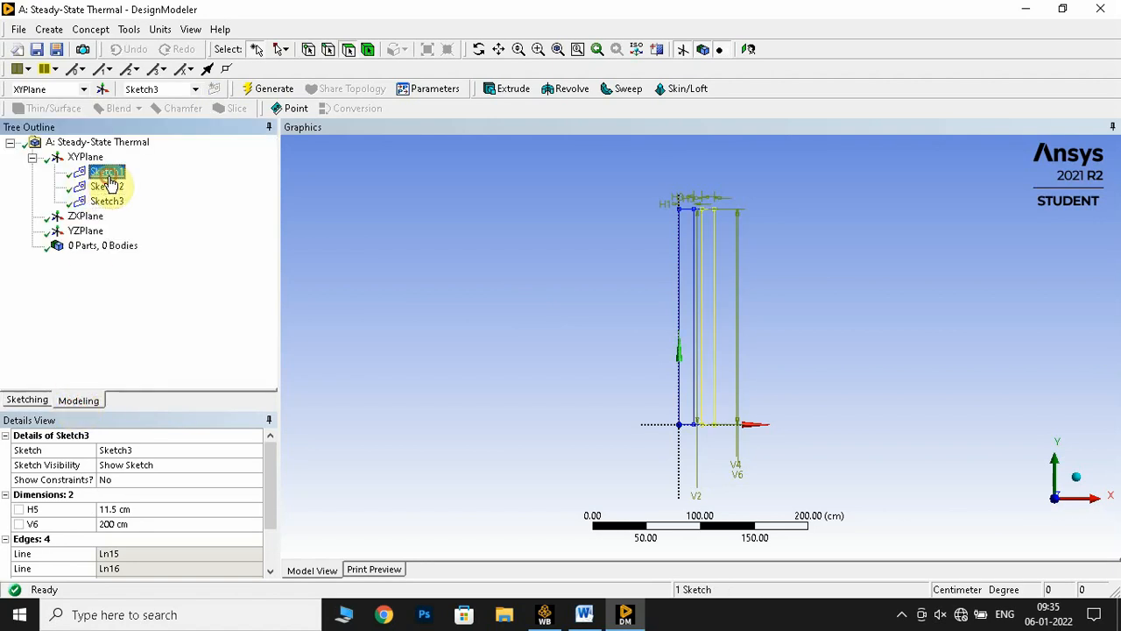
pyautogui.click(506, 90)
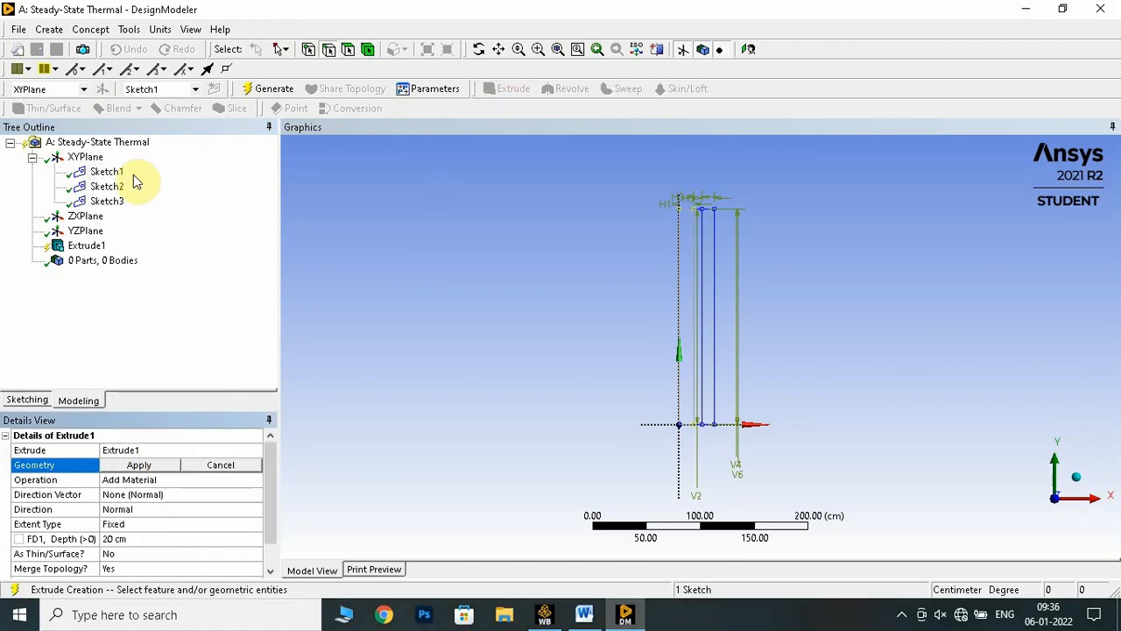
pyautogui.click(108, 174)
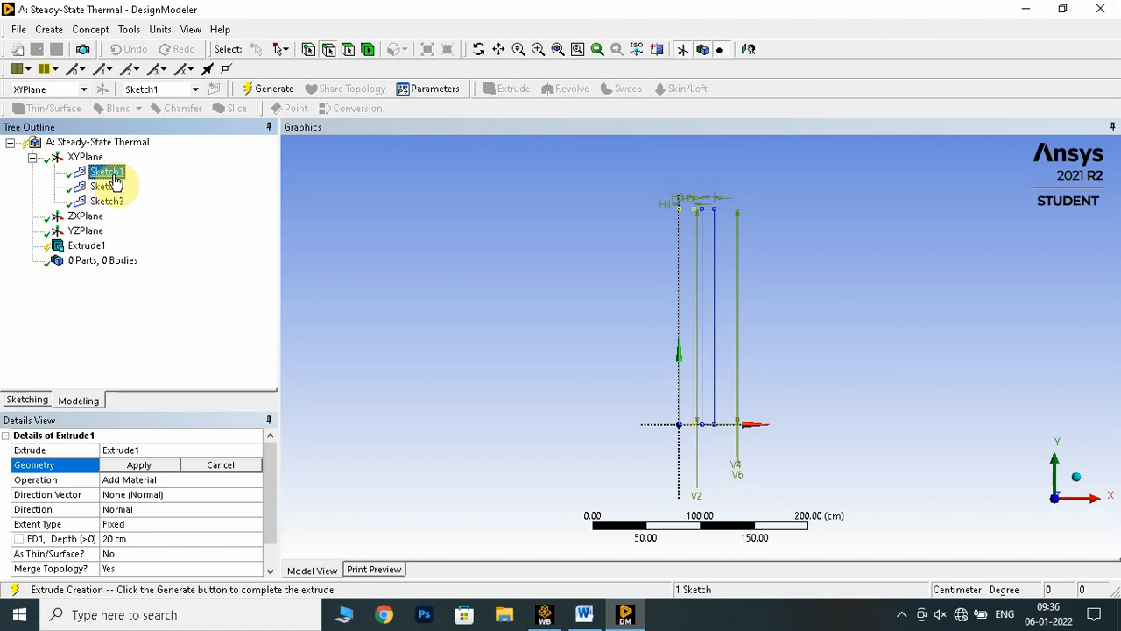
pyautogui.click(140, 466)
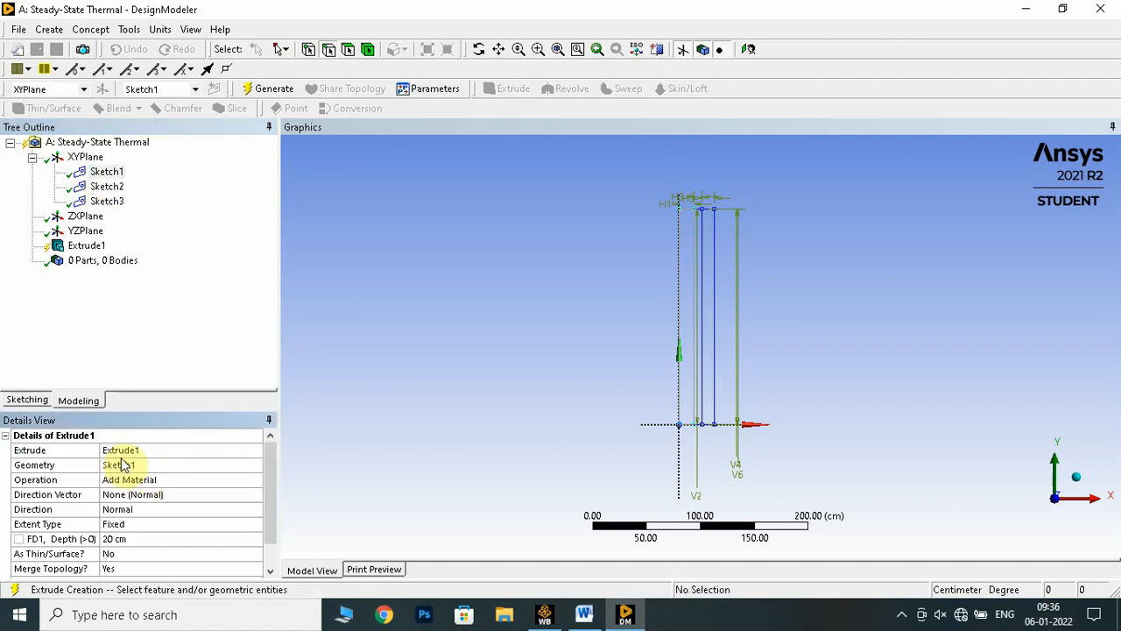
pyautogui.click(79, 481)
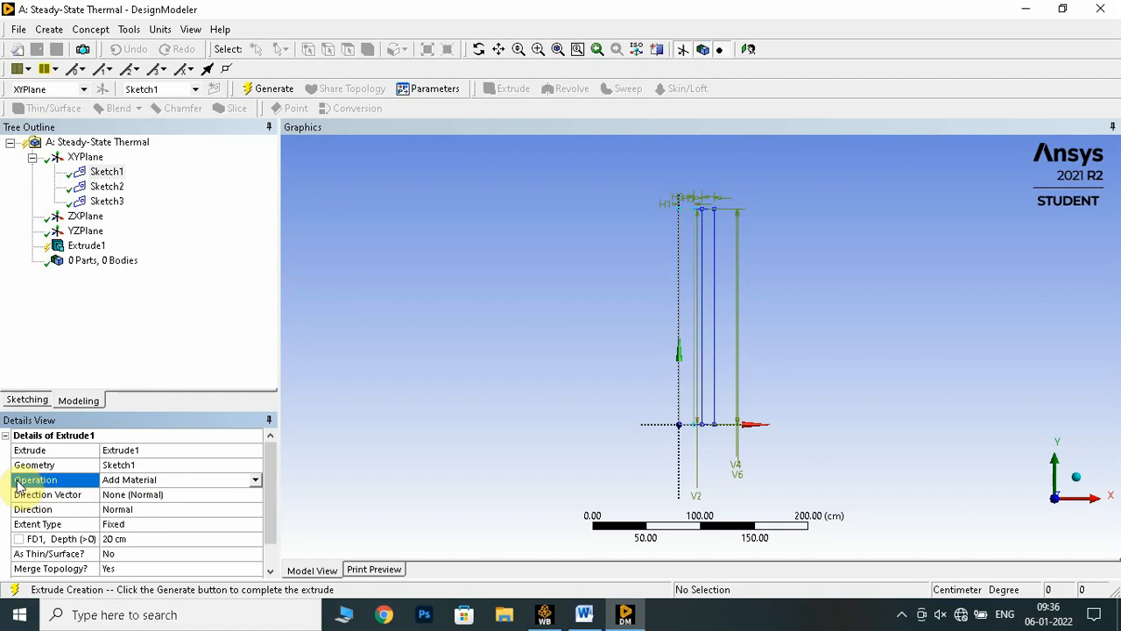
pyautogui.click(254, 480)
pyautogui.click(187, 494)
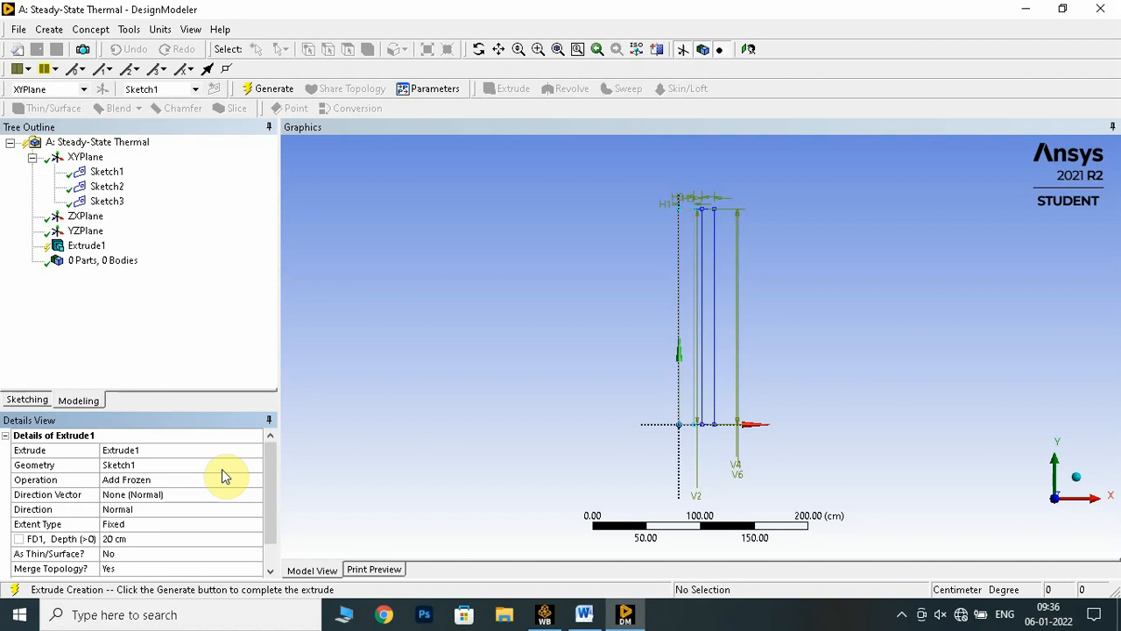
# Check the wall's 5 m length in the Word lab manual, set the first extrusion's depth to 500 cm and generate it
pyautogui.click(133, 540)
pyautogui.click(584, 614)
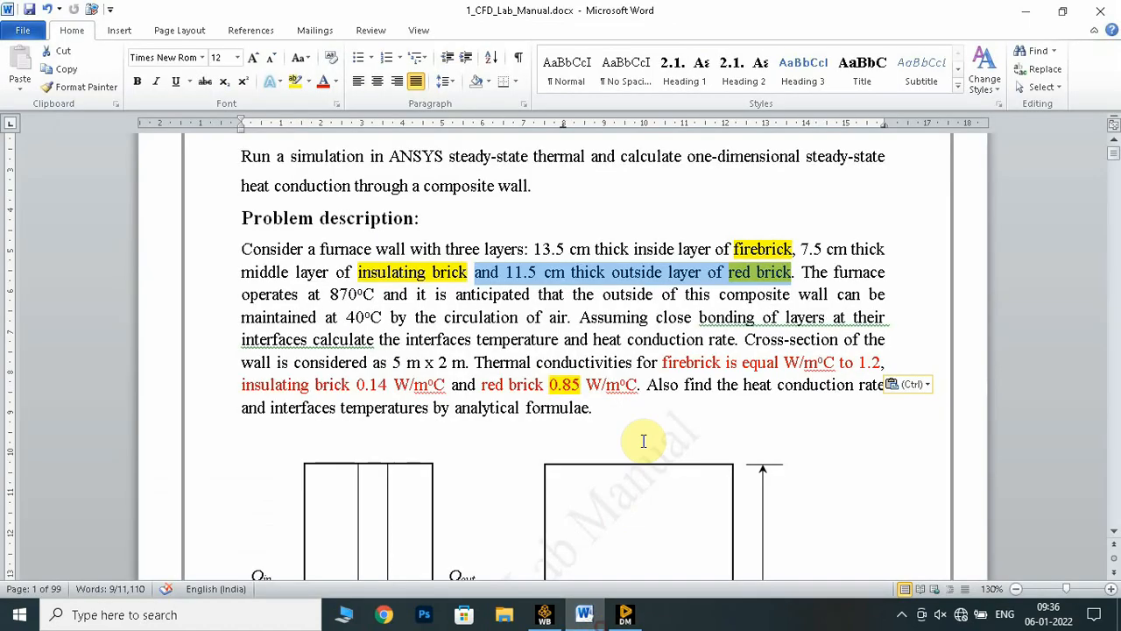
pyautogui.scroll(-3, 649, 438)
pyautogui.scroll(-1, 648, 438)
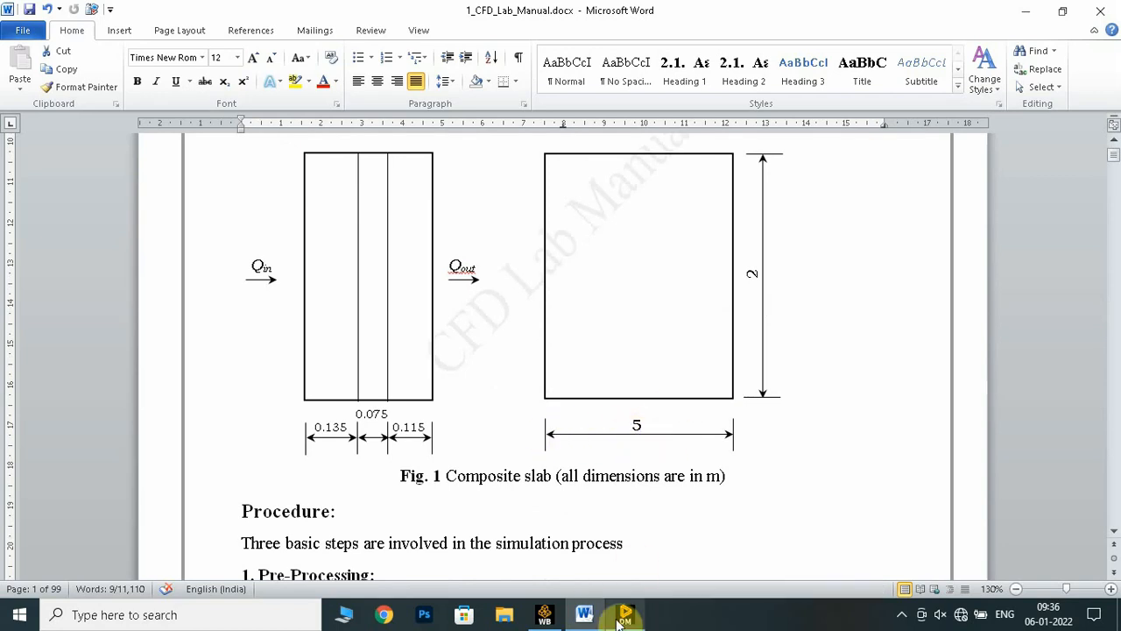
pyautogui.click(585, 613)
pyautogui.click(149, 540)
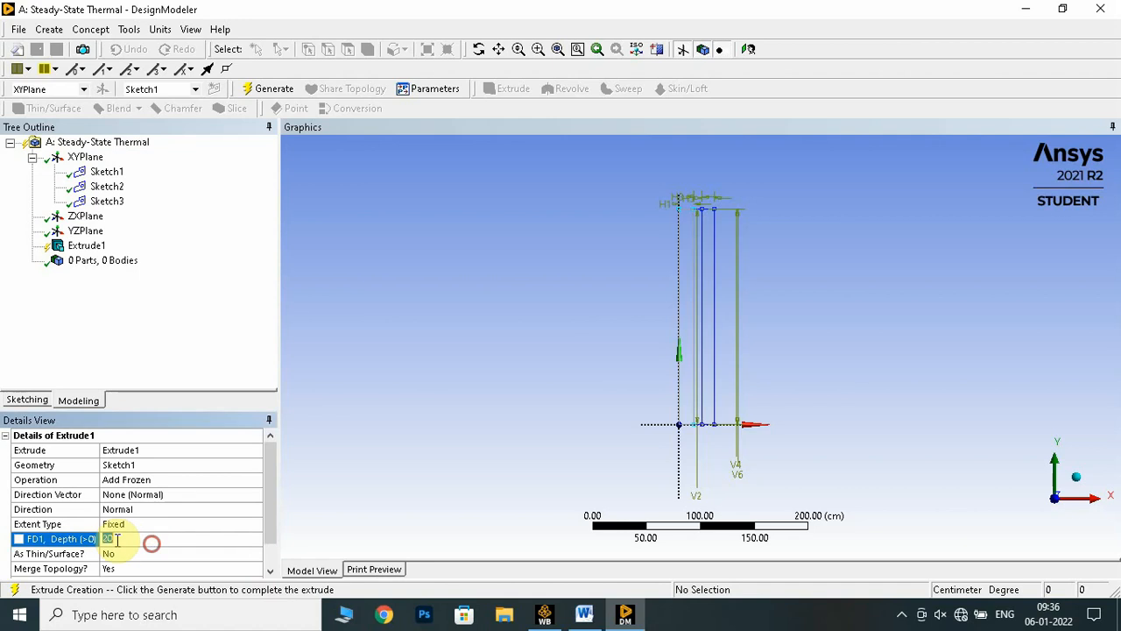
pyautogui.write('500')
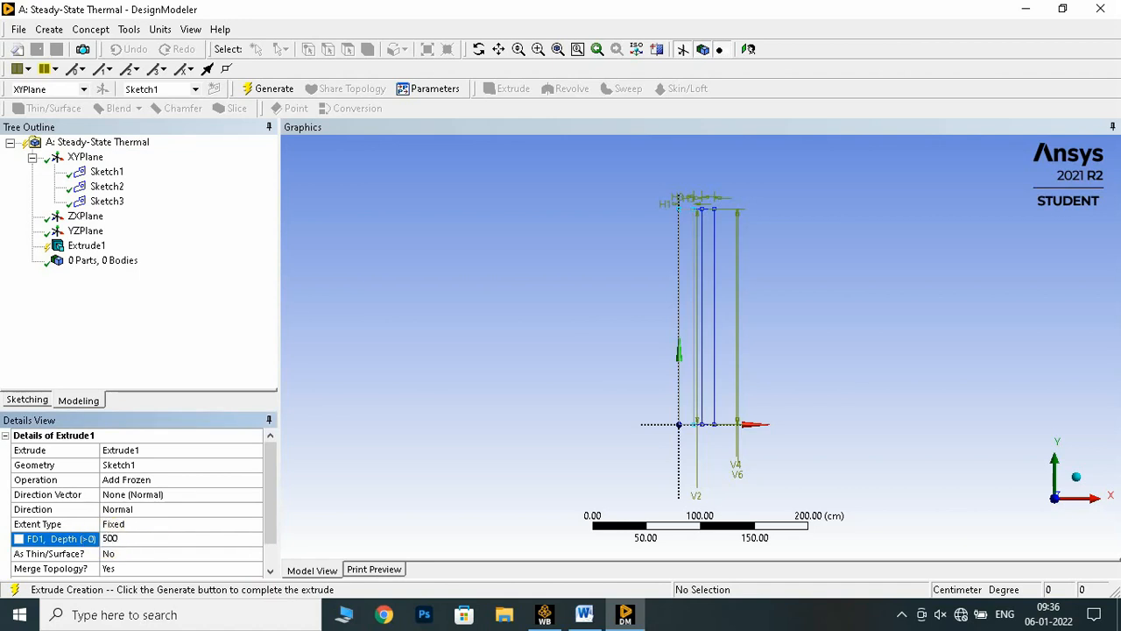
pyautogui.press('Return')
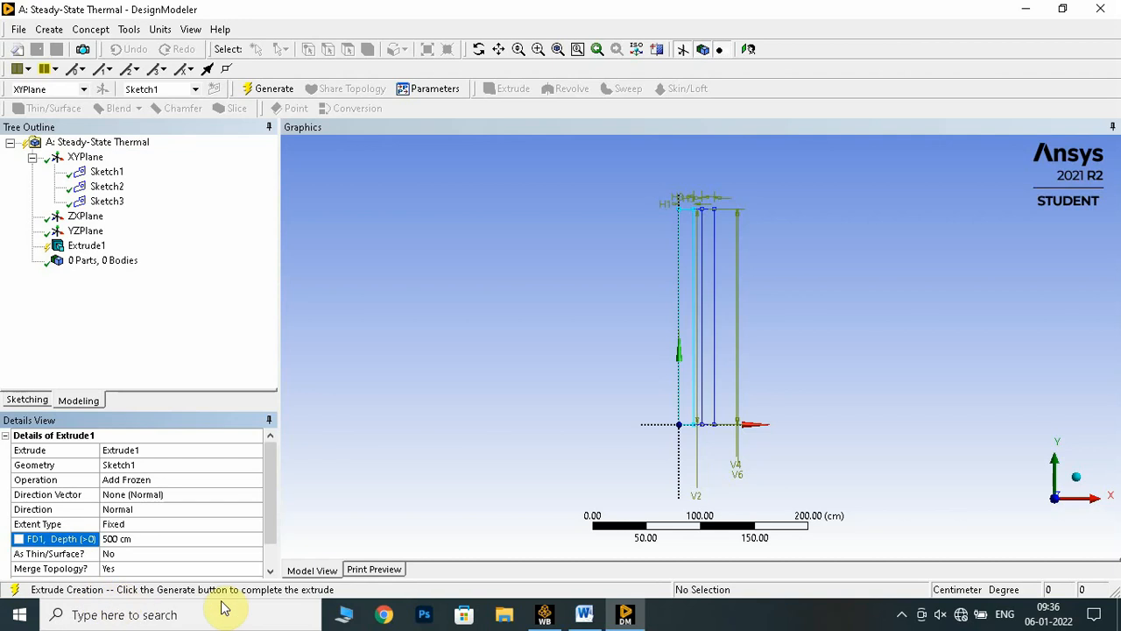
pyautogui.click(267, 90)
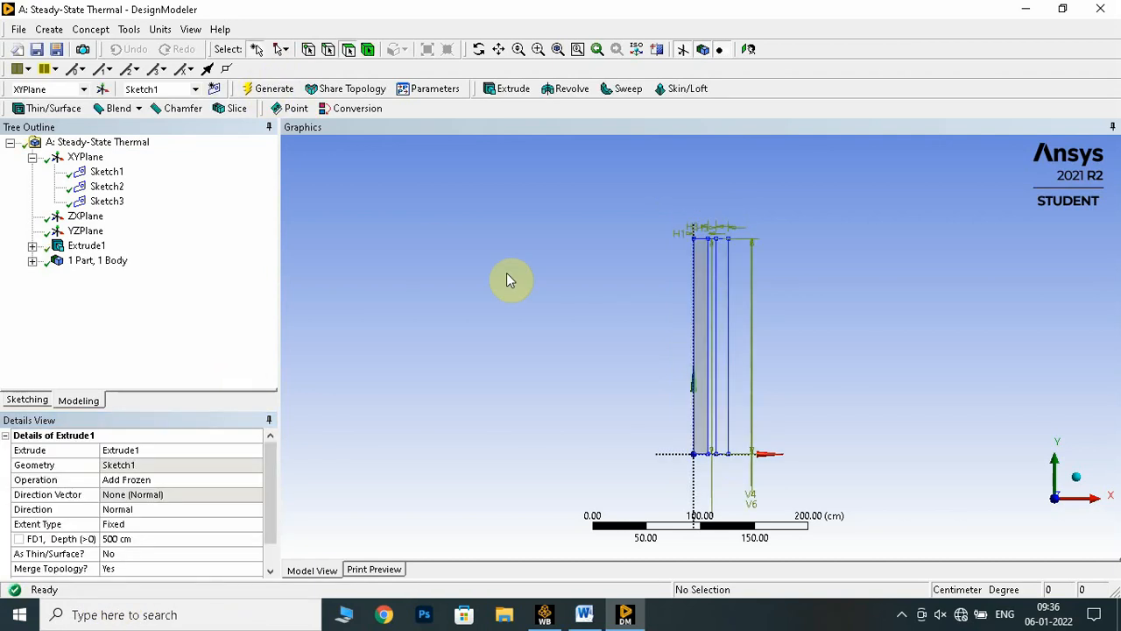
# Change the first extrusion's direction to Reversed, regenerate it and check the body in isometric view
pyautogui.click(1077, 484)
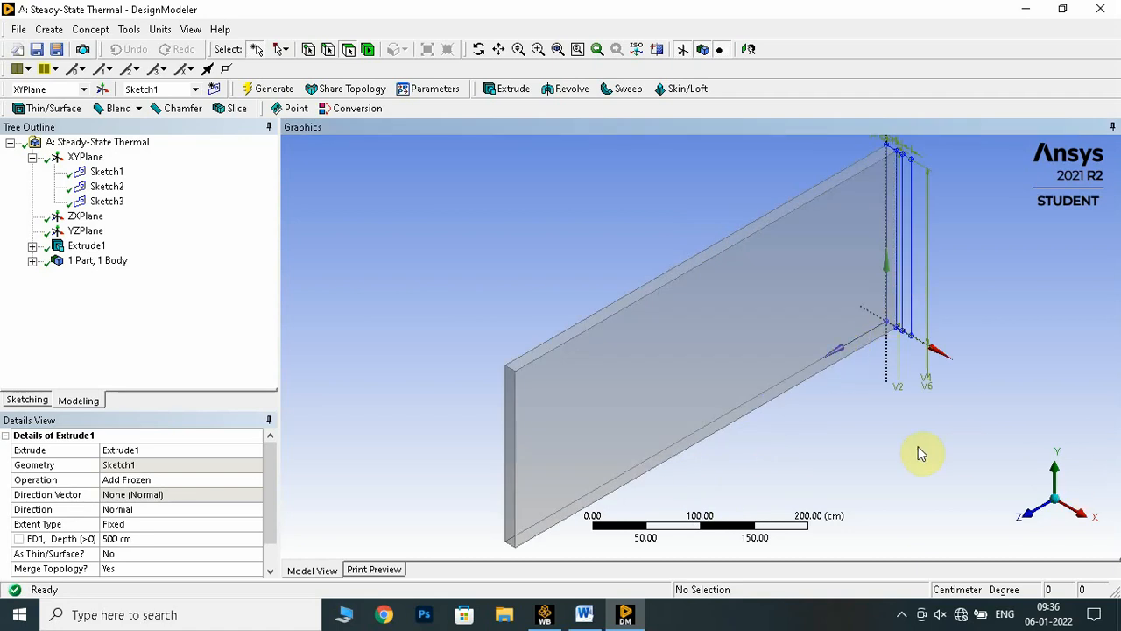
pyautogui.click(749, 49)
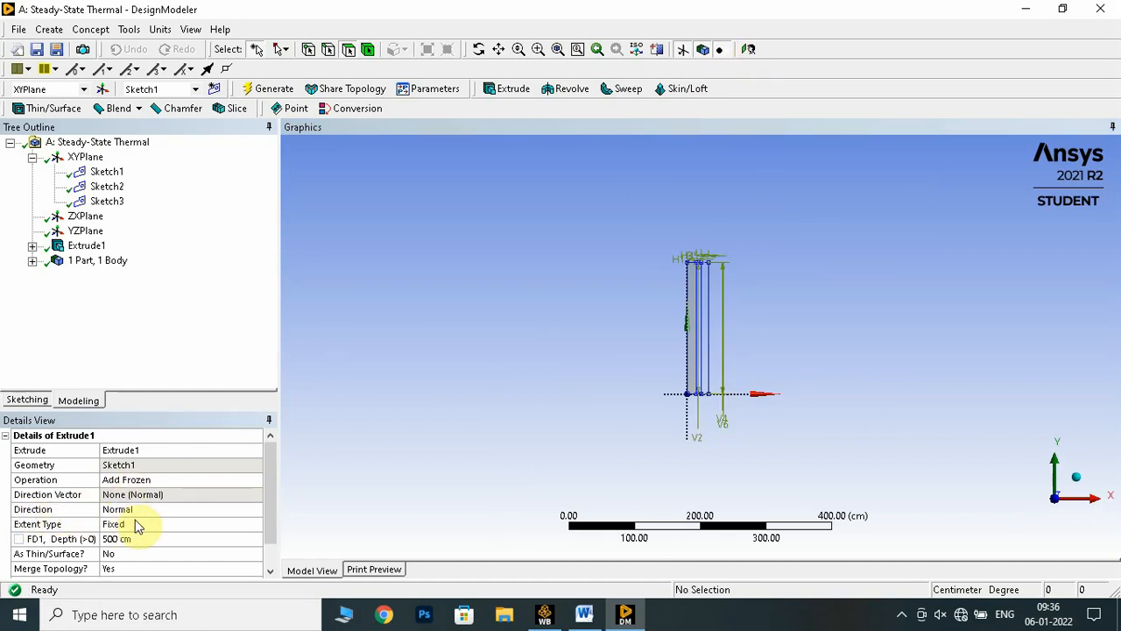
pyautogui.click(150, 513)
pyautogui.click(256, 512)
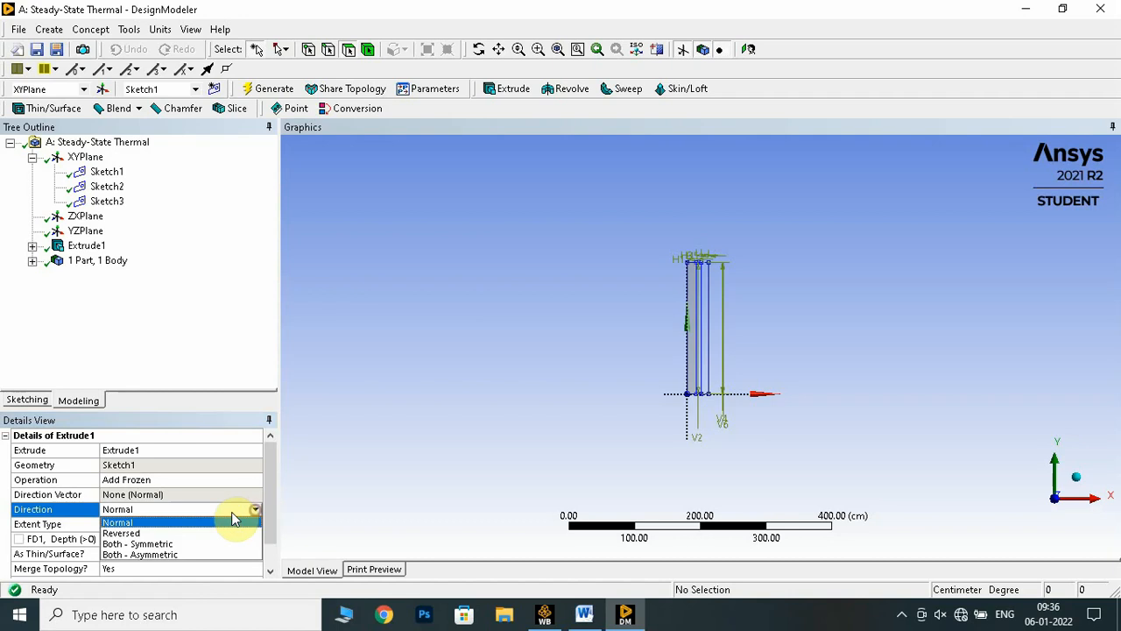
pyautogui.click(148, 526)
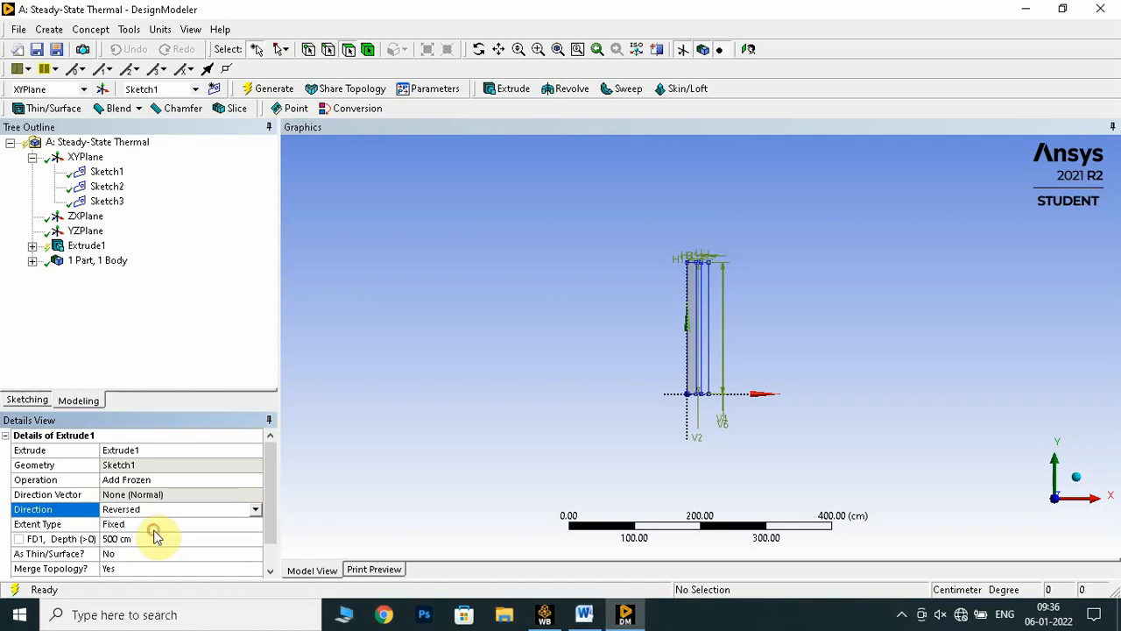
pyautogui.click(272, 90)
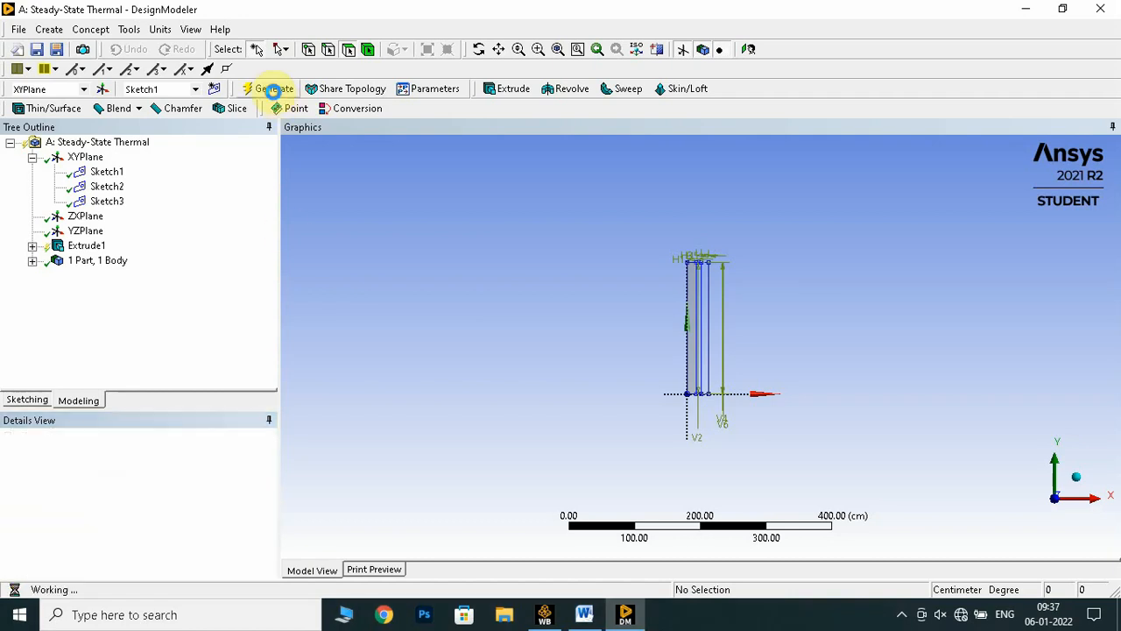
pyautogui.click(1077, 484)
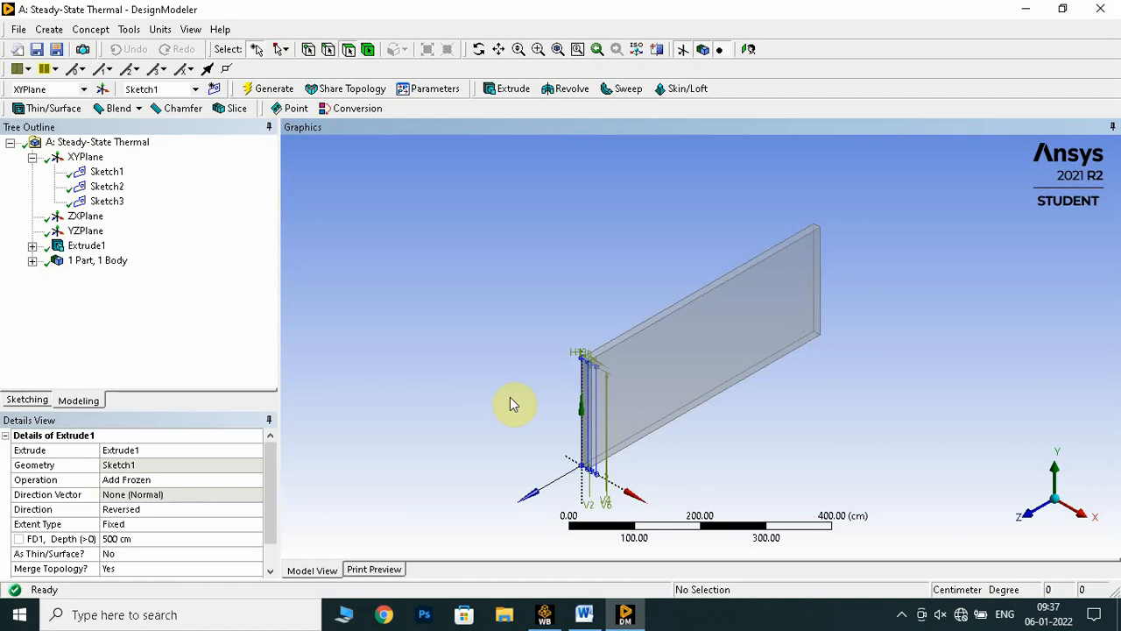
# Start an Extrude of Sketch2 for the second wall layer and set its operation to Add Frozen
pyautogui.click(101, 187)
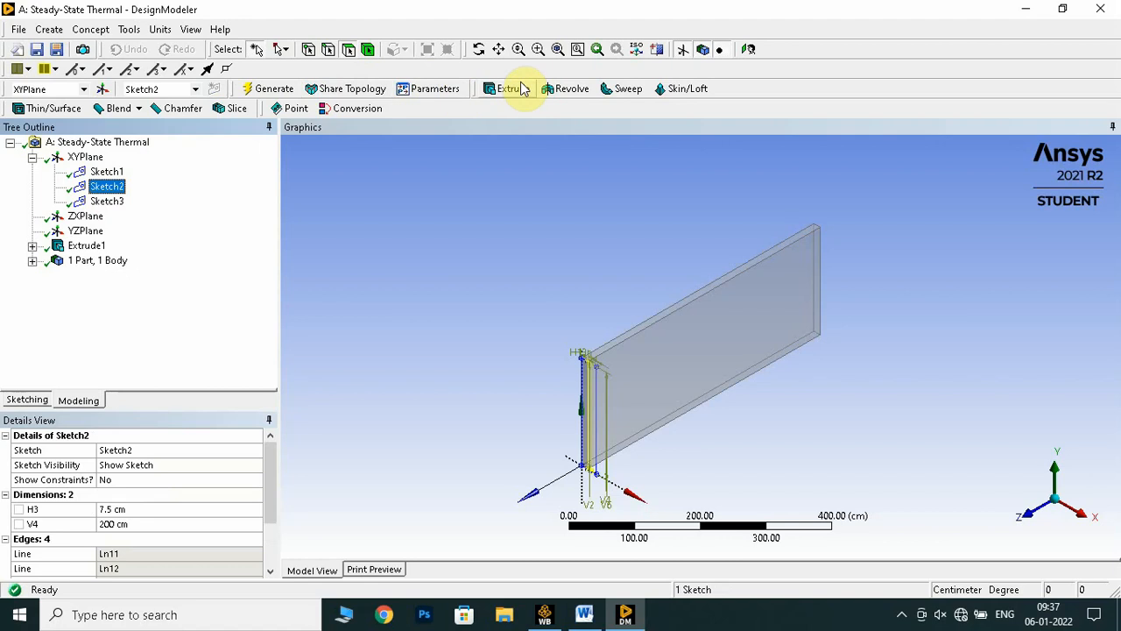
pyautogui.click(748, 49)
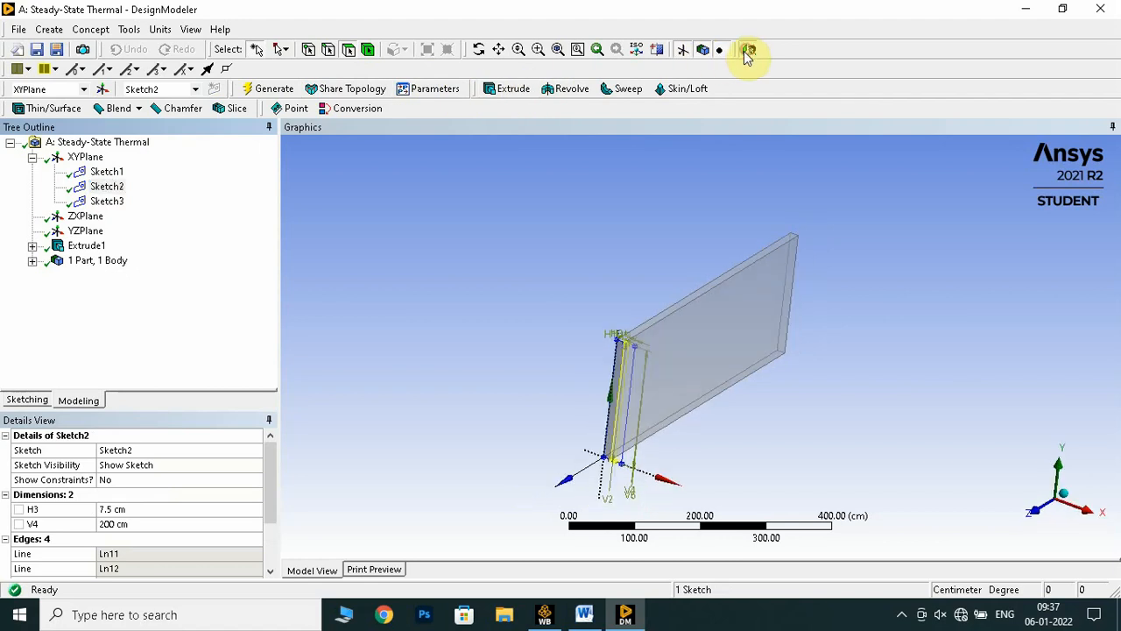
pyautogui.click(517, 90)
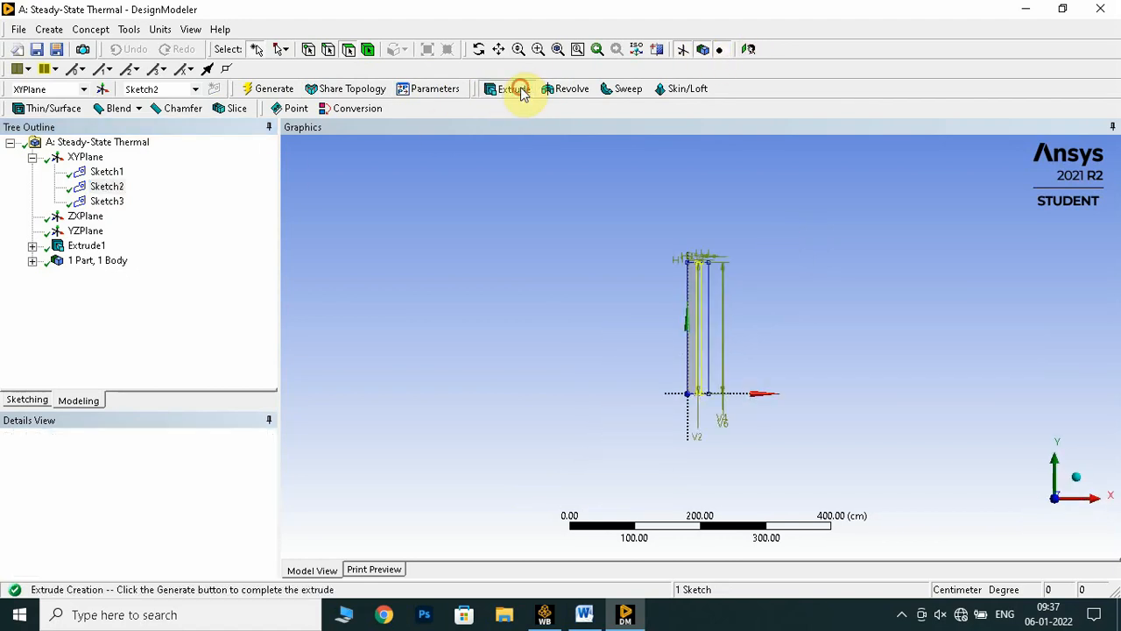
pyautogui.click(116, 189)
pyautogui.click(133, 465)
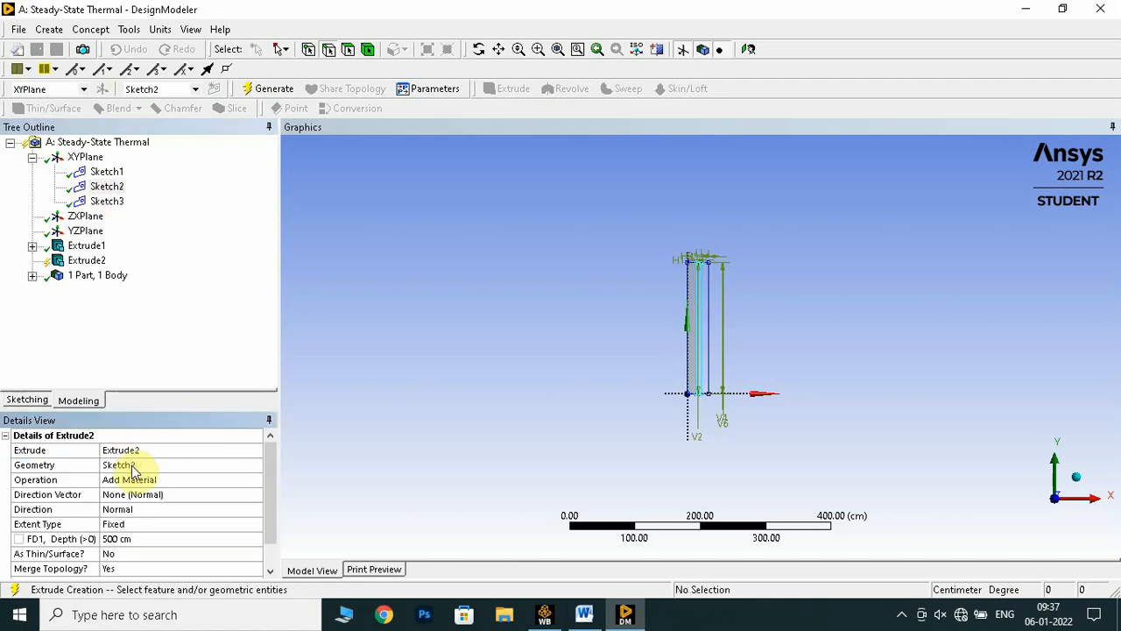
pyautogui.click(155, 480)
pyautogui.click(255, 479)
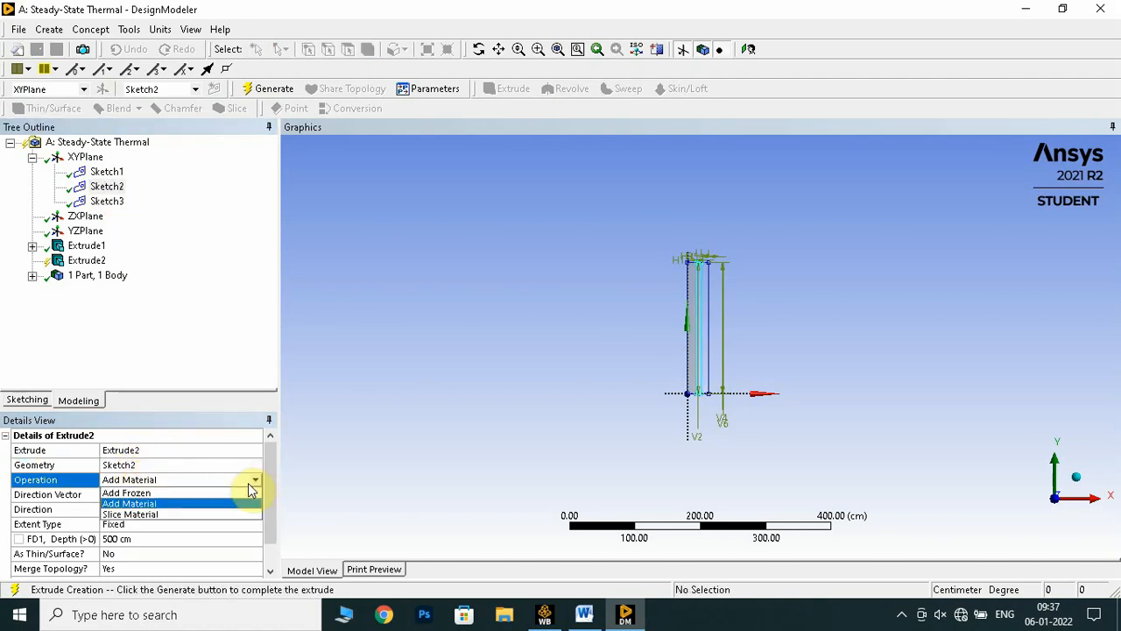
pyautogui.click(219, 494)
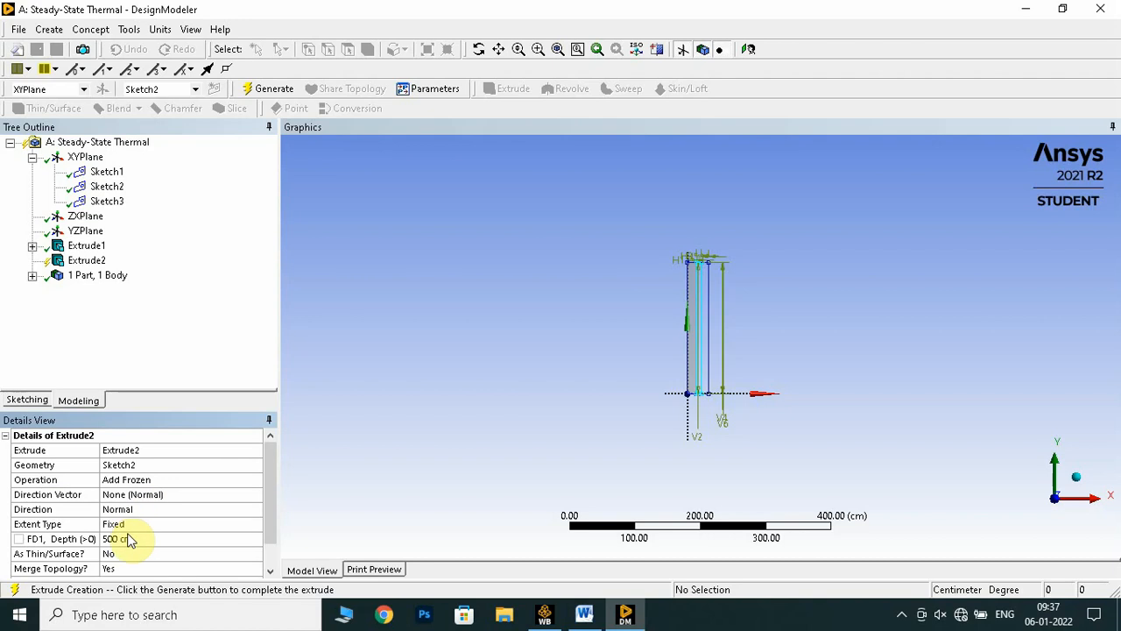
# Set the second extrusion's direction to Reversed, generate it and check both layers in isometric view
pyautogui.click(131, 509)
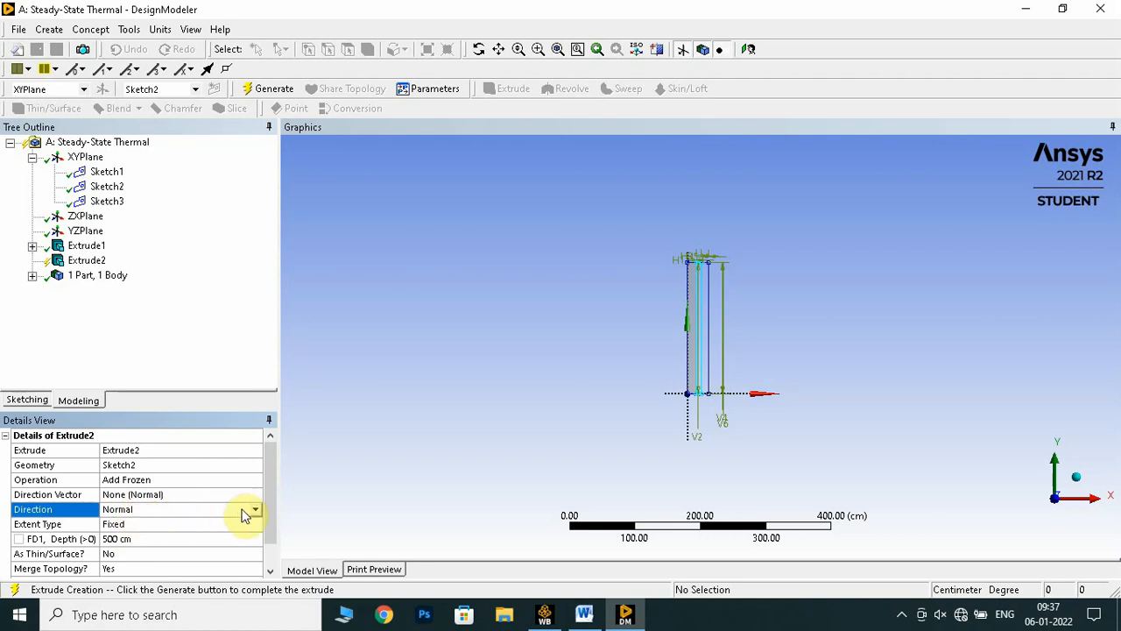
pyautogui.click(257, 509)
pyautogui.click(188, 531)
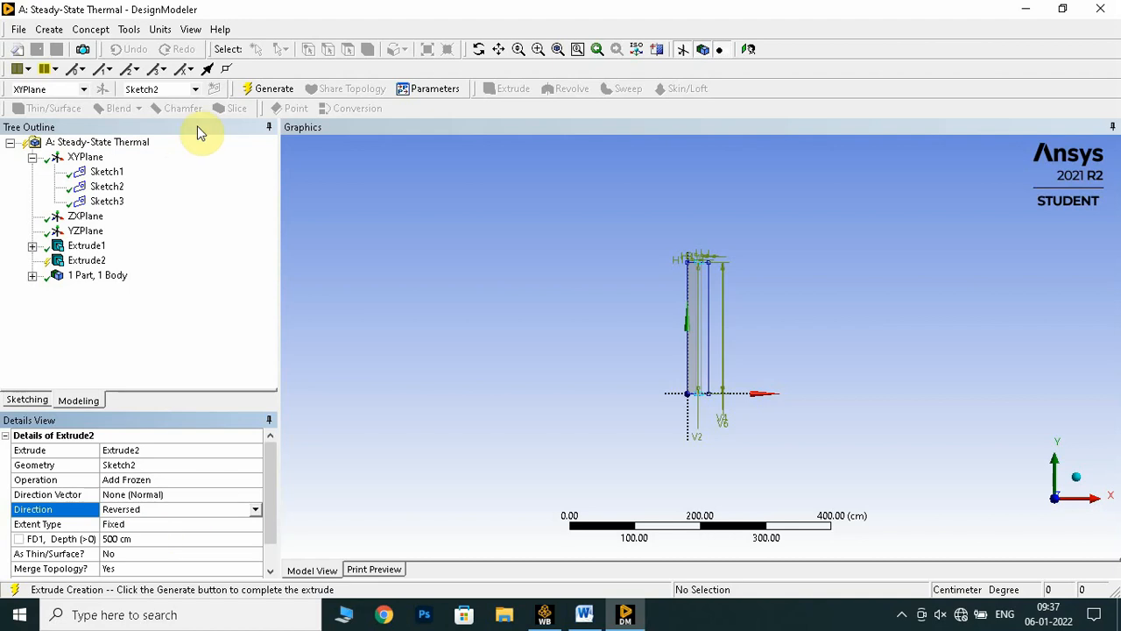
pyautogui.click(268, 99)
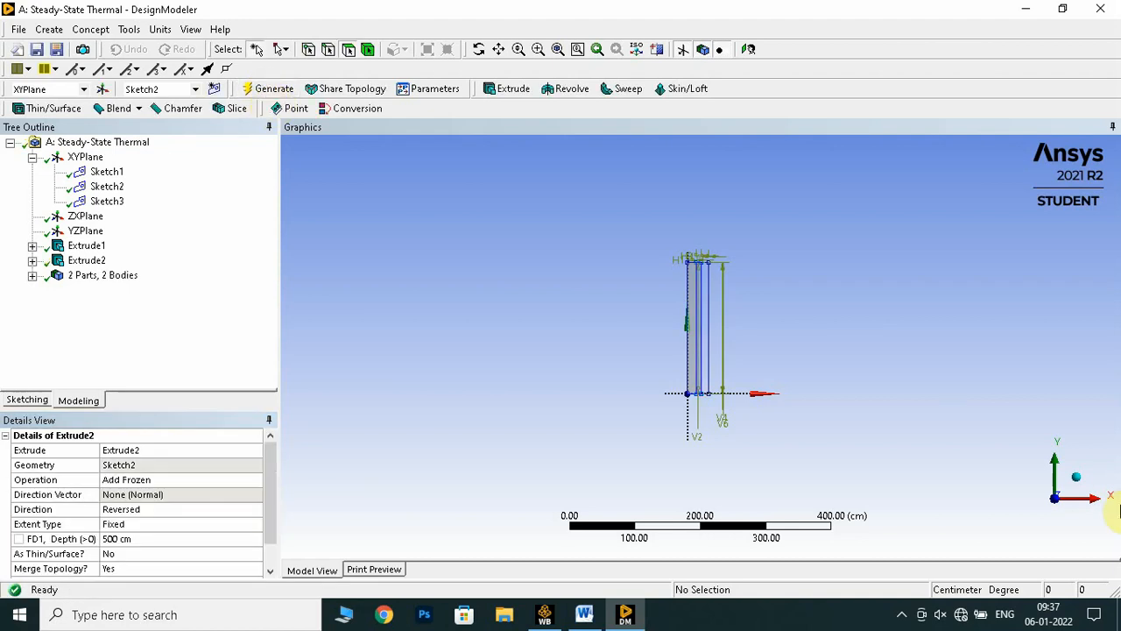
pyautogui.click(1073, 482)
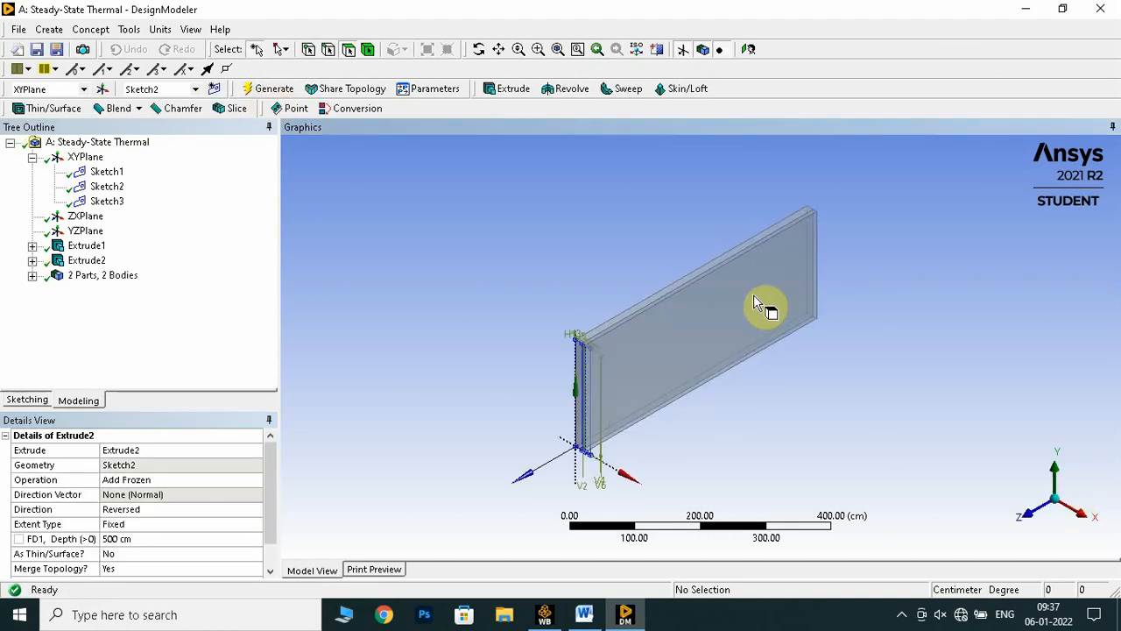
pyautogui.click(747, 49)
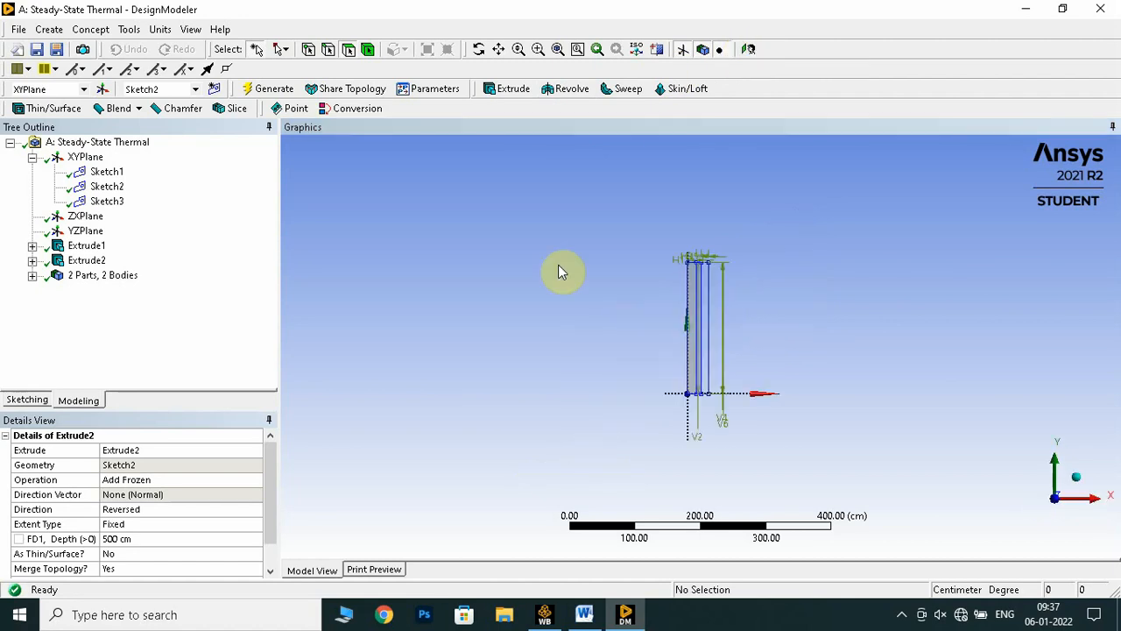
# Start an Extrude of Sketch3 for the third wall layer and set its operation to Add Frozen
pyautogui.click(487, 95)
pyautogui.click(114, 206)
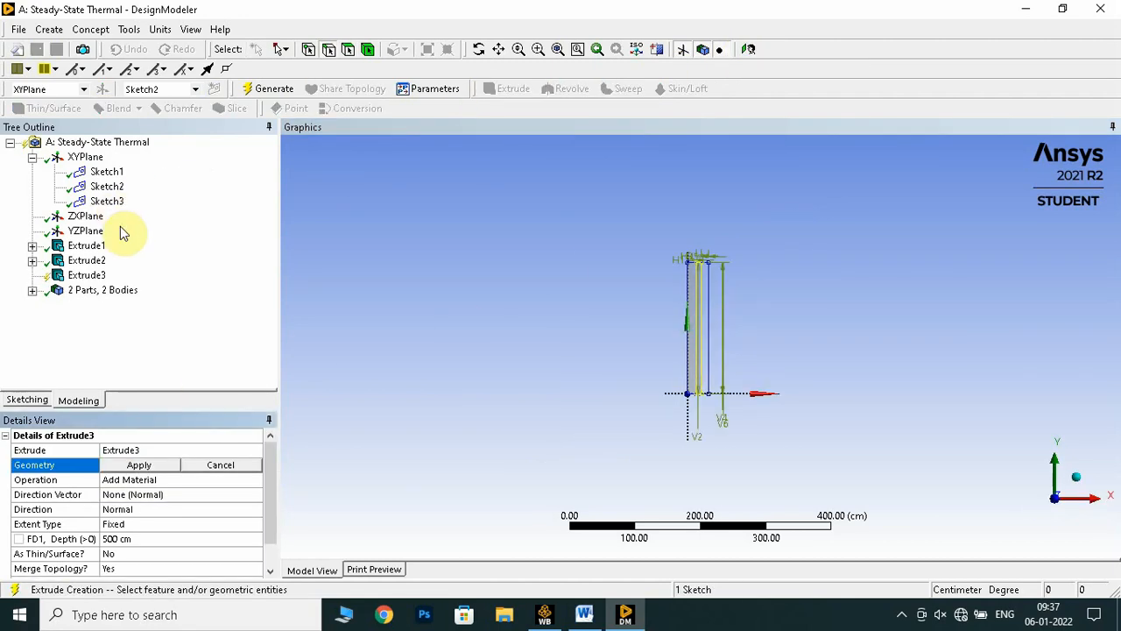
pyautogui.click(112, 203)
pyautogui.click(141, 472)
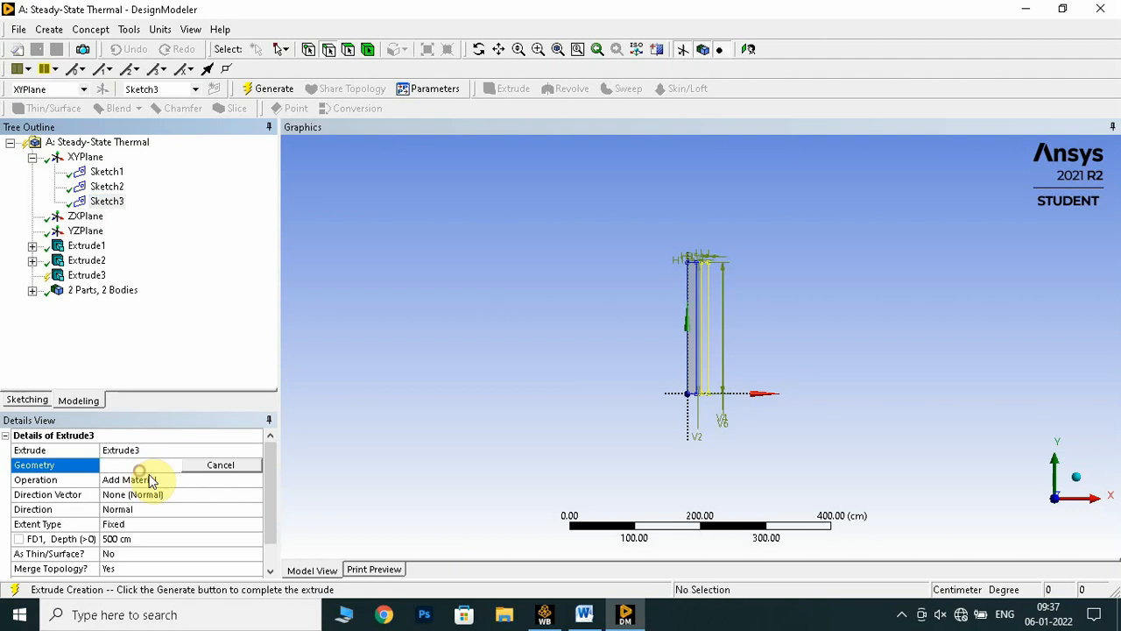
pyautogui.click(134, 478)
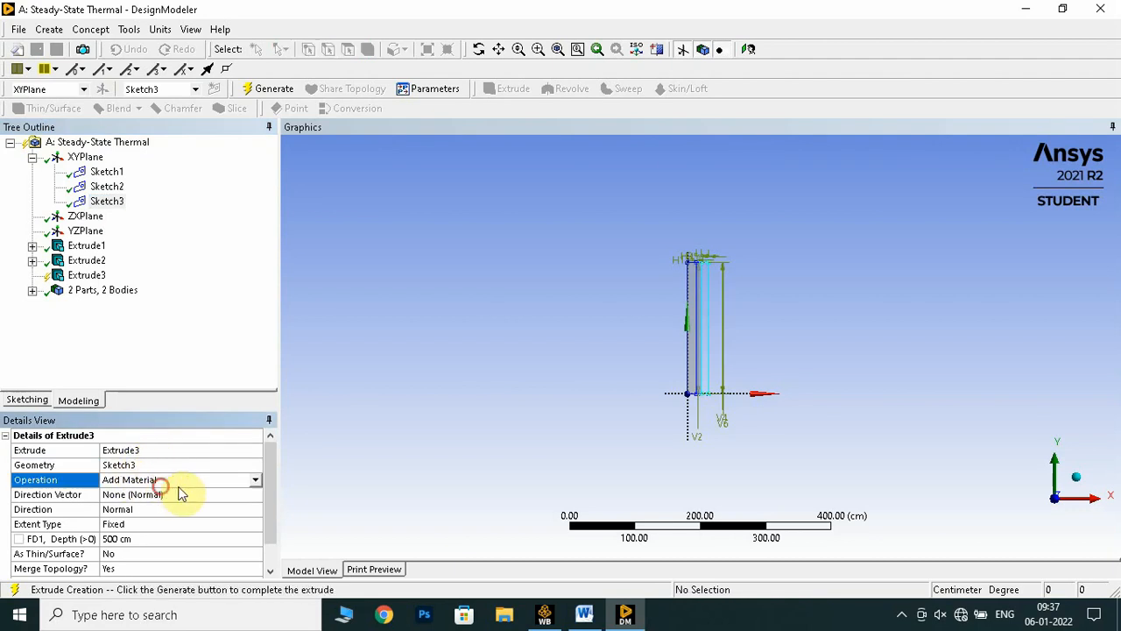
pyautogui.click(254, 480)
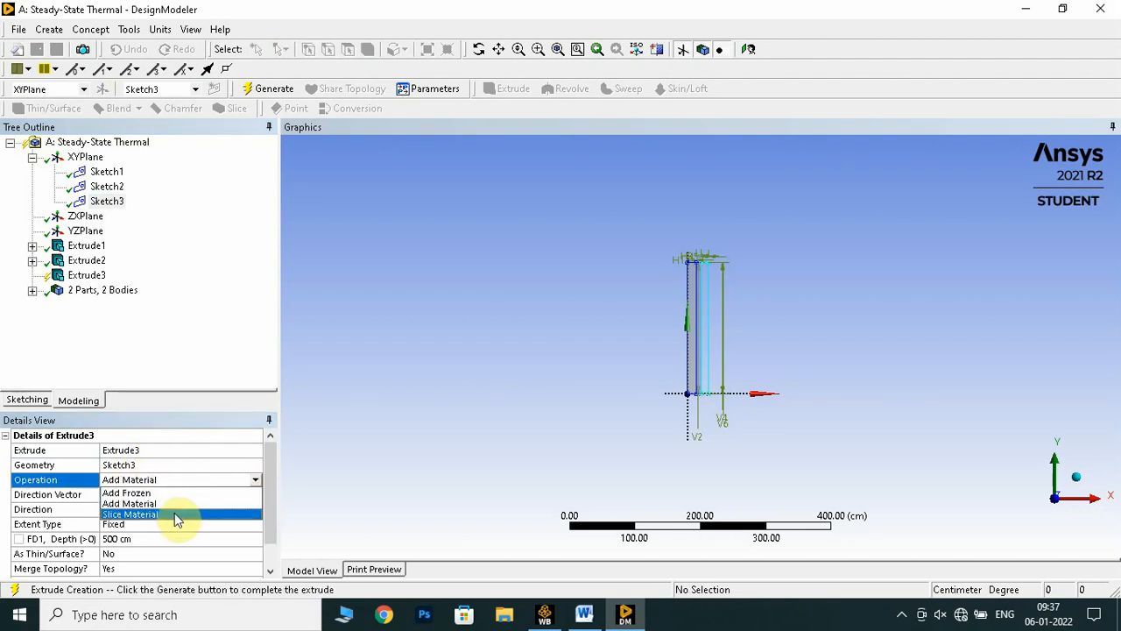
pyautogui.click(182, 496)
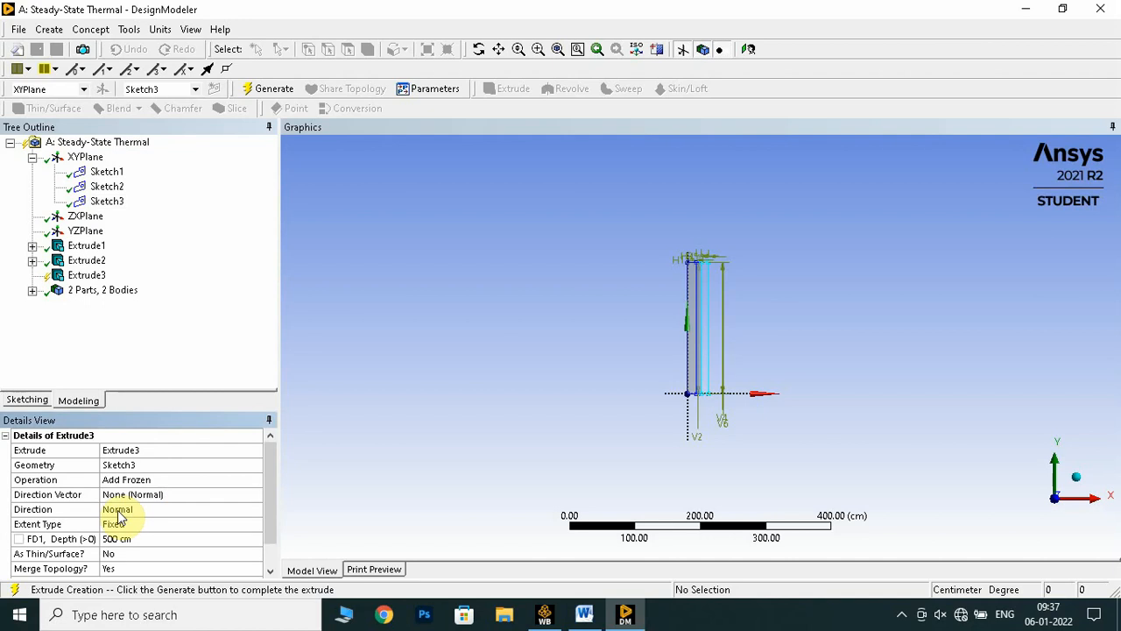
# Set the third extrusion's direction to Reversed with a 500 cm depth, generate it and check the layers in isometric view
pyautogui.click(123, 509)
pyautogui.click(255, 509)
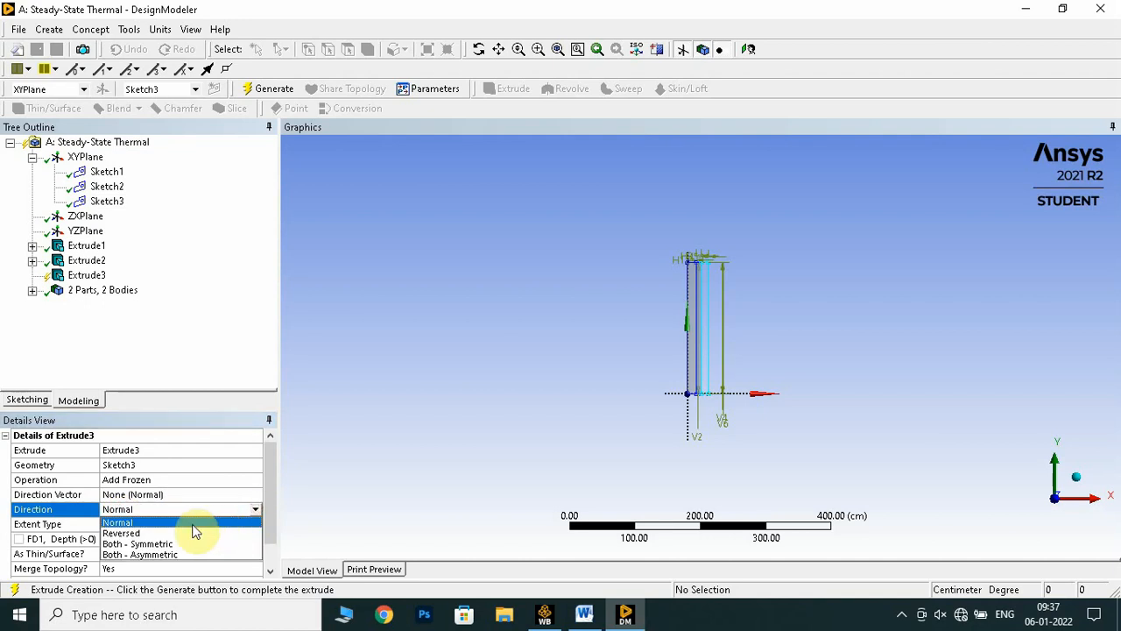
pyautogui.click(183, 529)
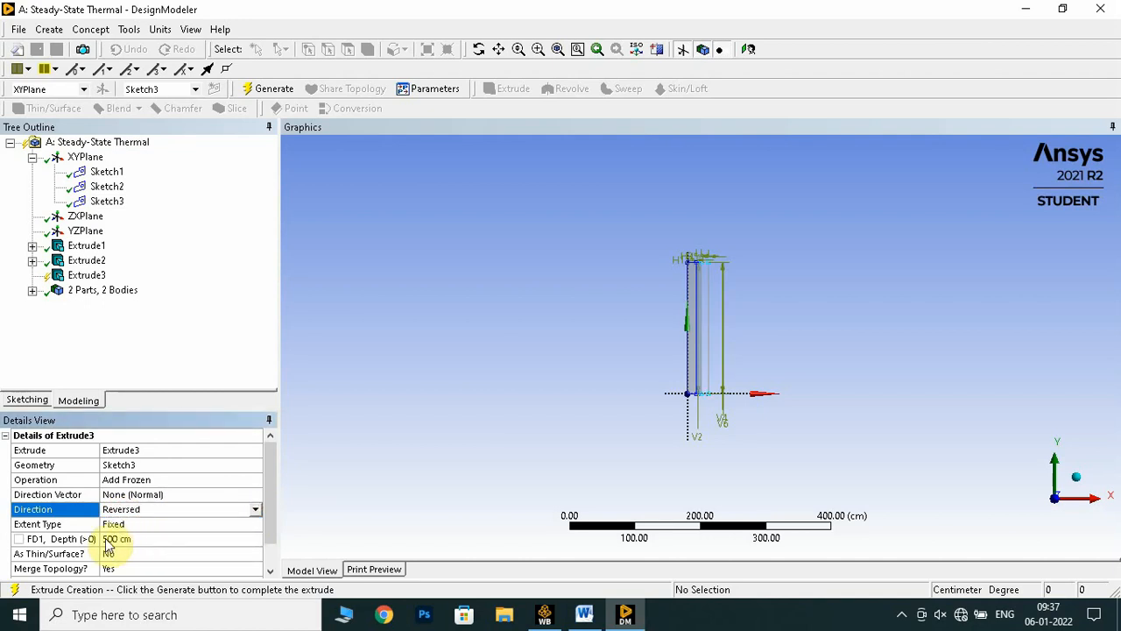
pyautogui.click(137, 539)
pyautogui.click(136, 539)
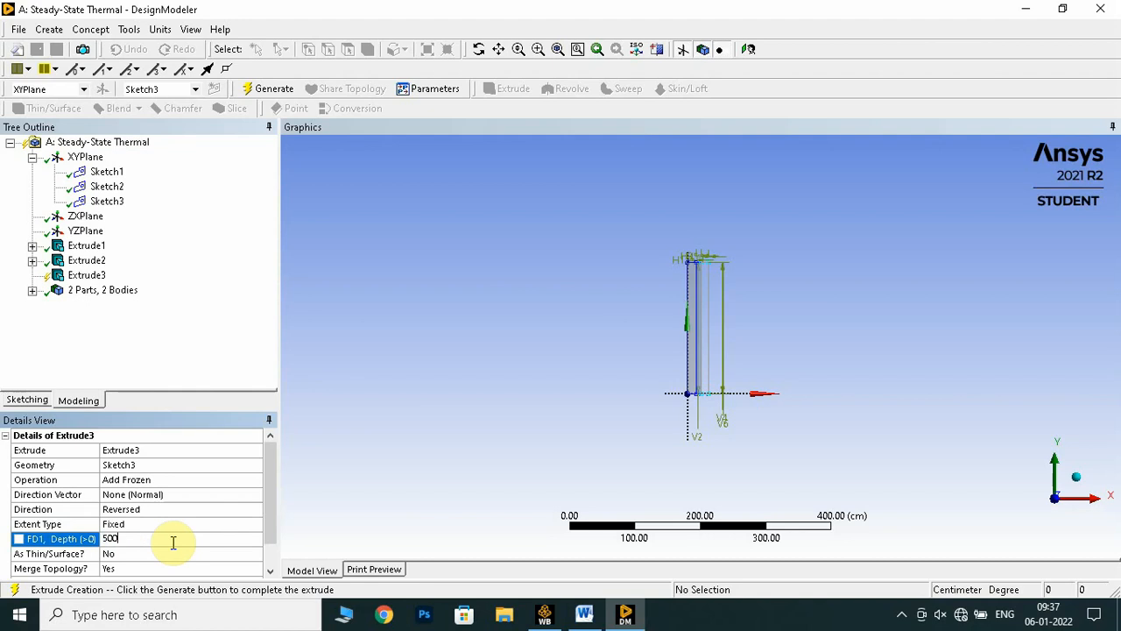
pyautogui.click(272, 90)
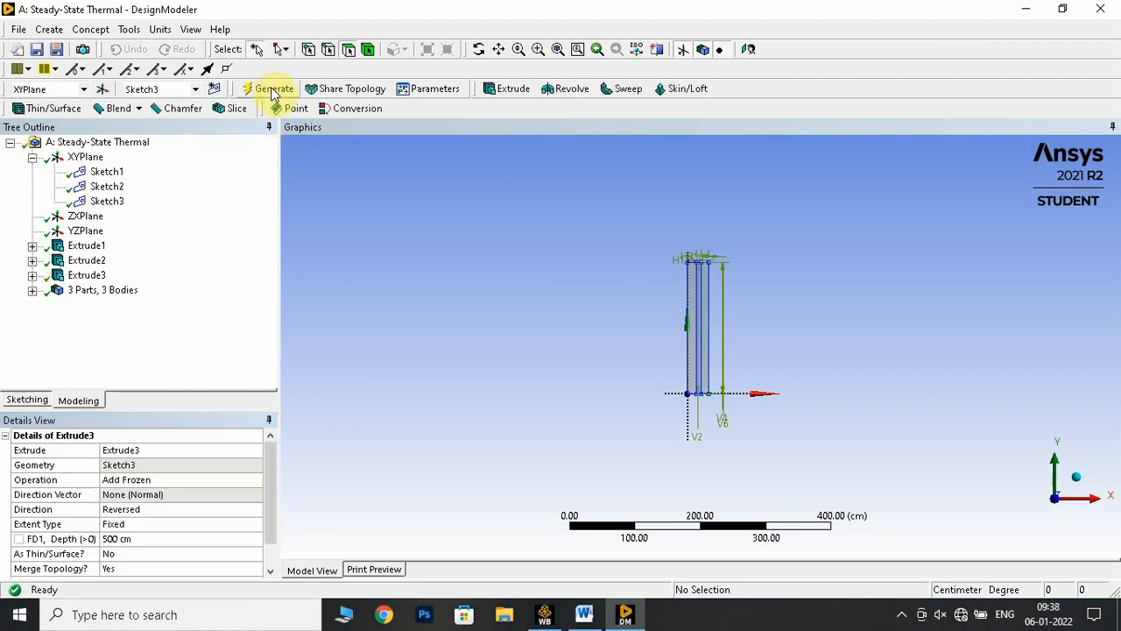
pyautogui.click(1076, 481)
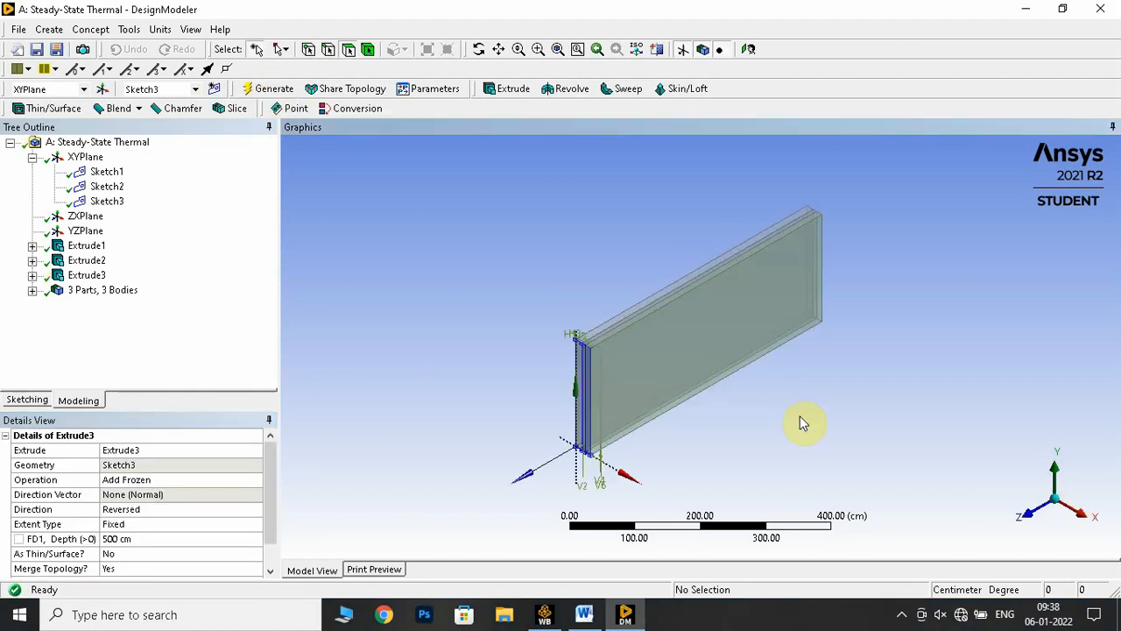
pyautogui.click(746, 49)
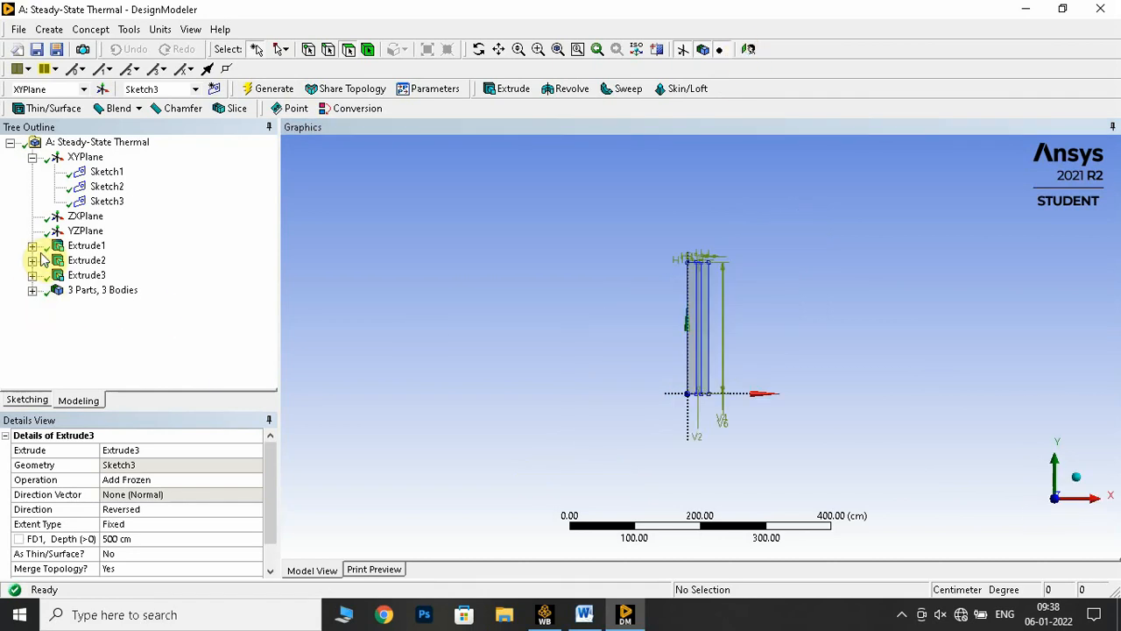
# Expand the list of bodies and highlight the first solid in isometric view
pyautogui.click(32, 291)
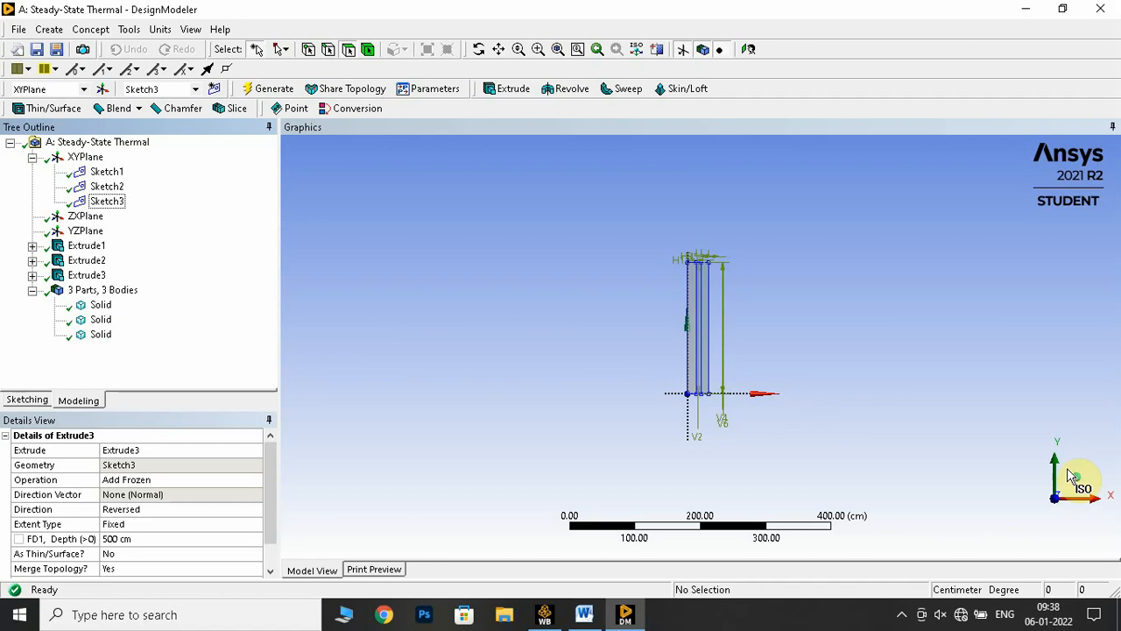
pyautogui.click(1079, 487)
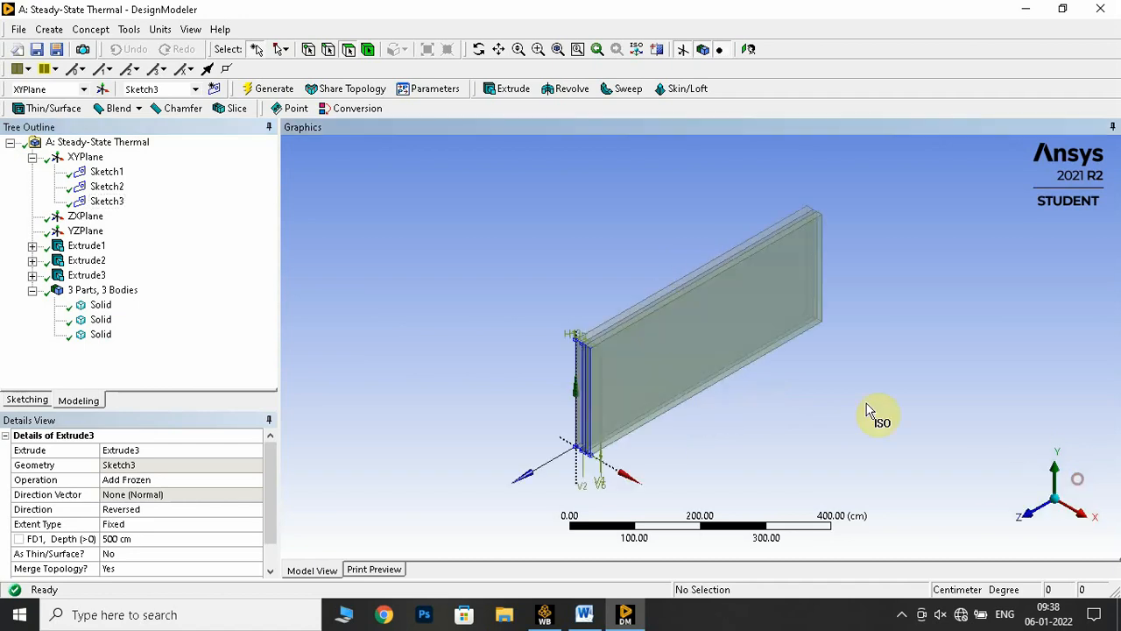
pyautogui.click(100, 307)
pyautogui.scroll(3, 578, 350)
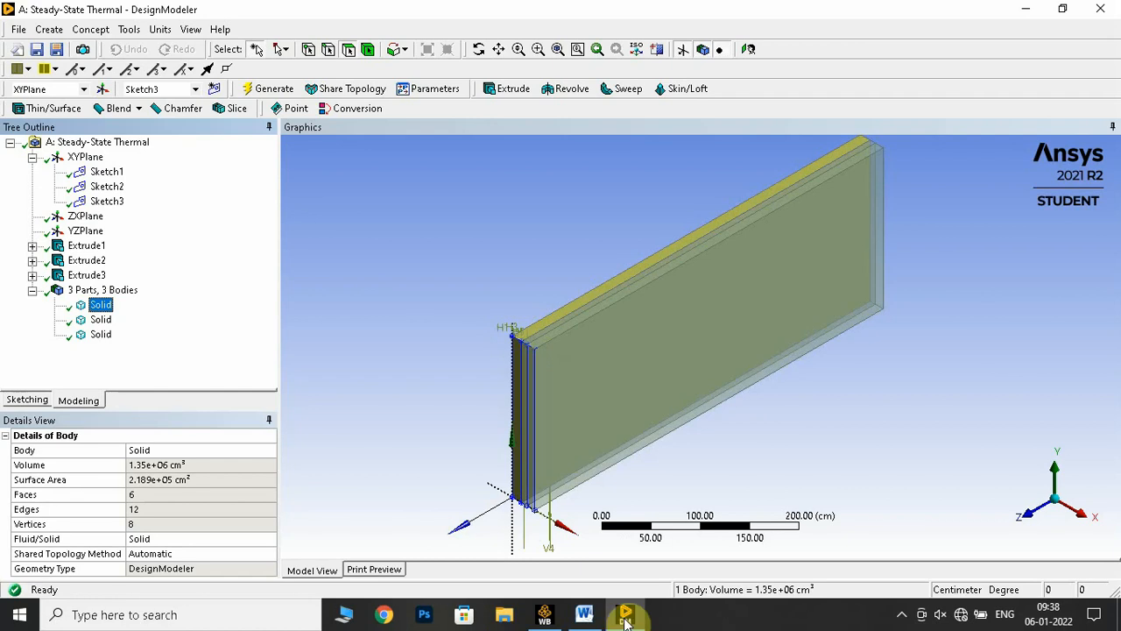
# Look up the inside layer's material in the Word lab manual and rename the first body in DesignModeler as fire_brick
pyautogui.click(584, 614)
pyautogui.scroll(4, 500, 480)
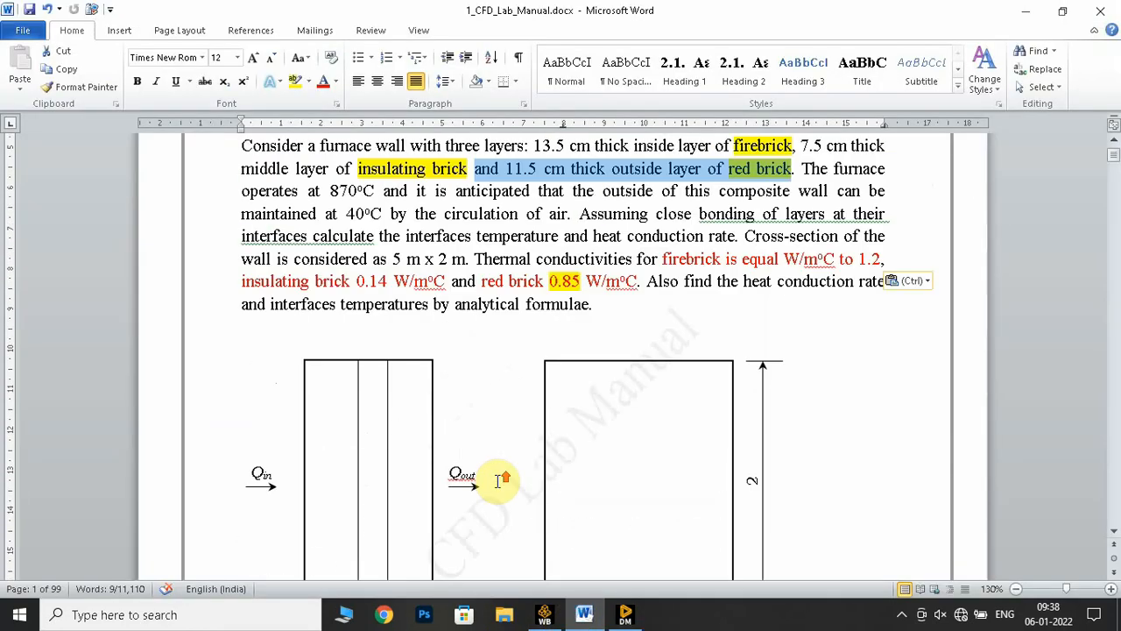
pyautogui.scroll(-3, 497, 480)
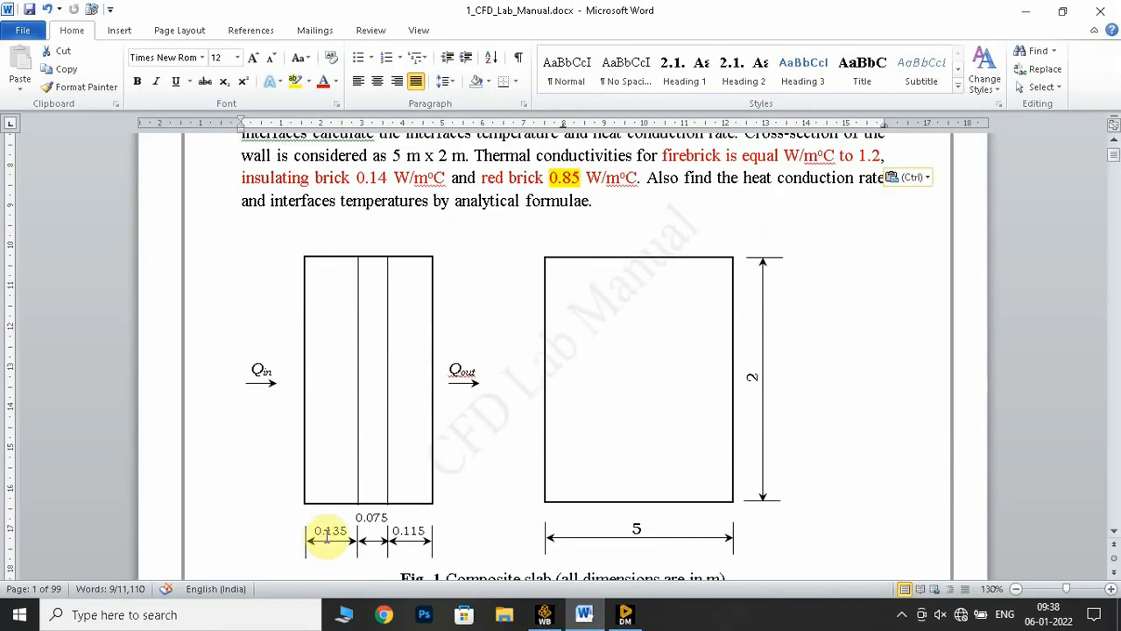
pyautogui.scroll(5, 493, 476)
pyautogui.click(592, 301)
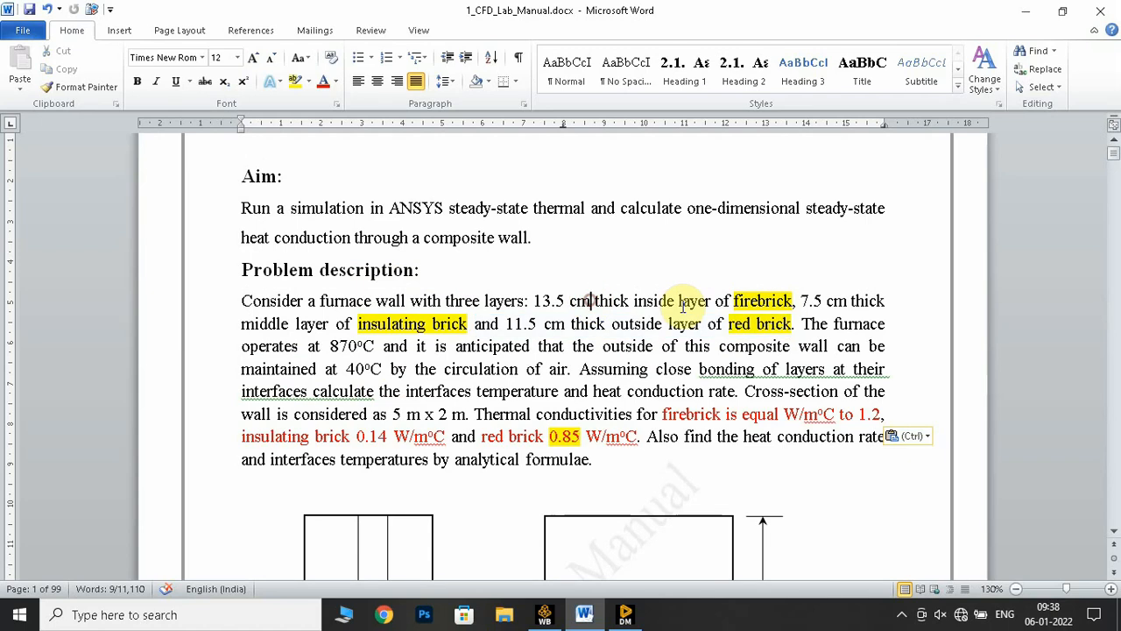
pyautogui.moveTo(717, 300); pyautogui.dragTo(792, 300)
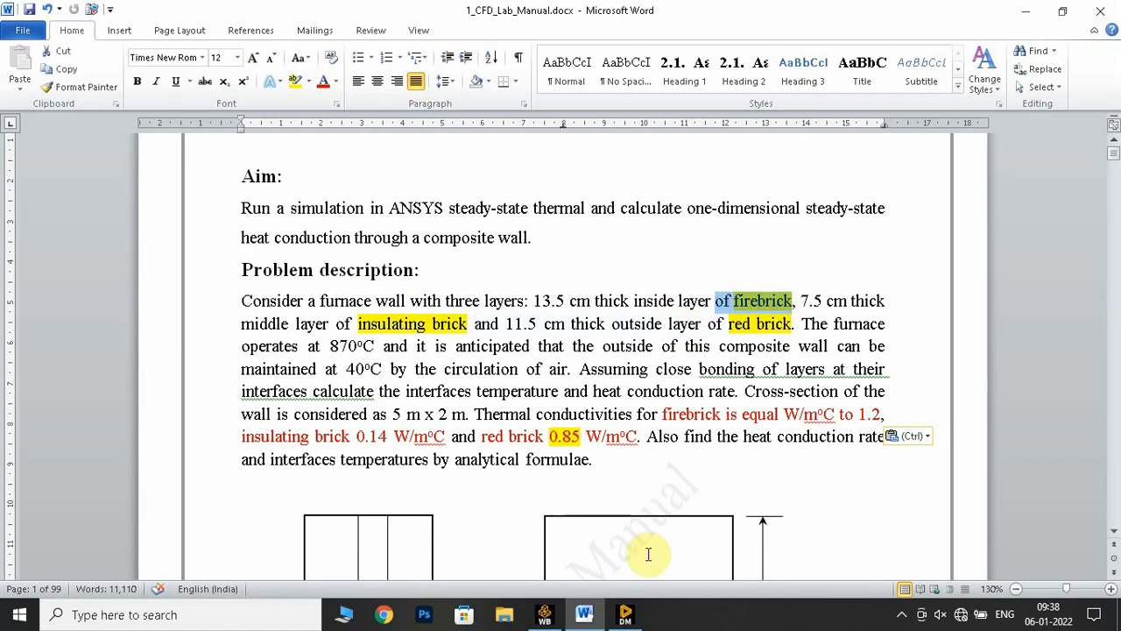
pyautogui.click(625, 614)
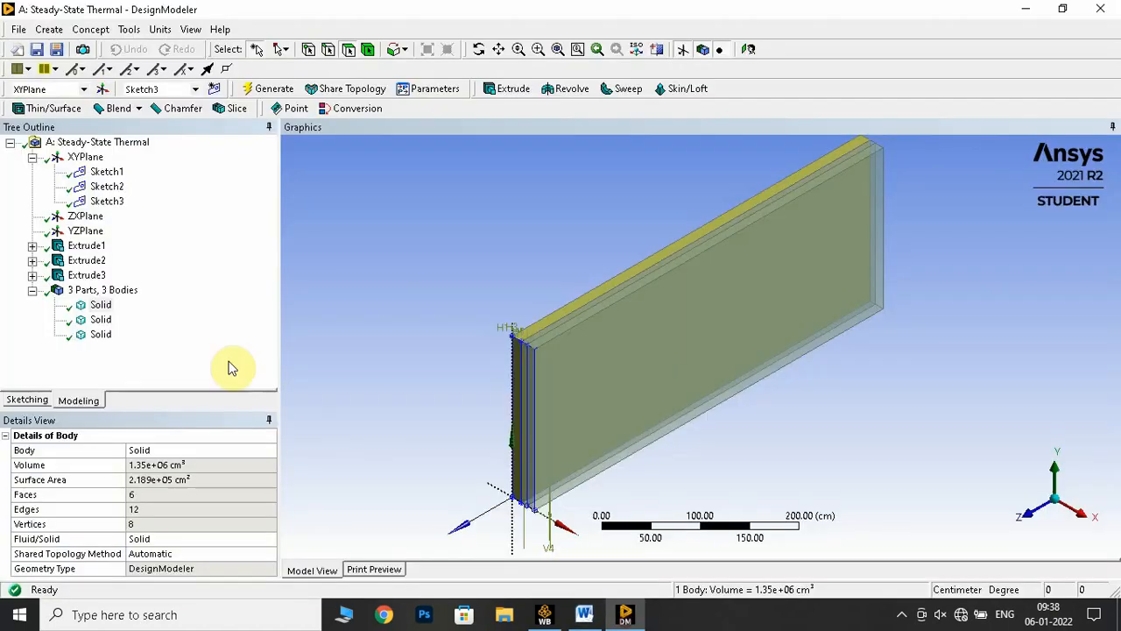
pyautogui.rightClick(101, 306)
pyautogui.click(152, 384)
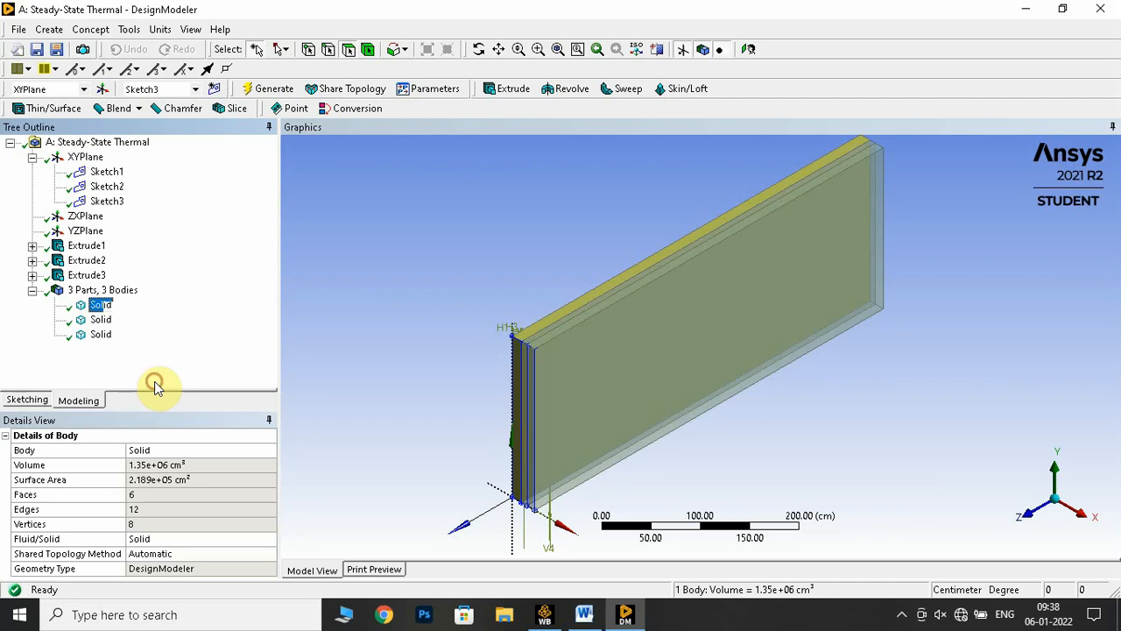
pyautogui.write('fire')
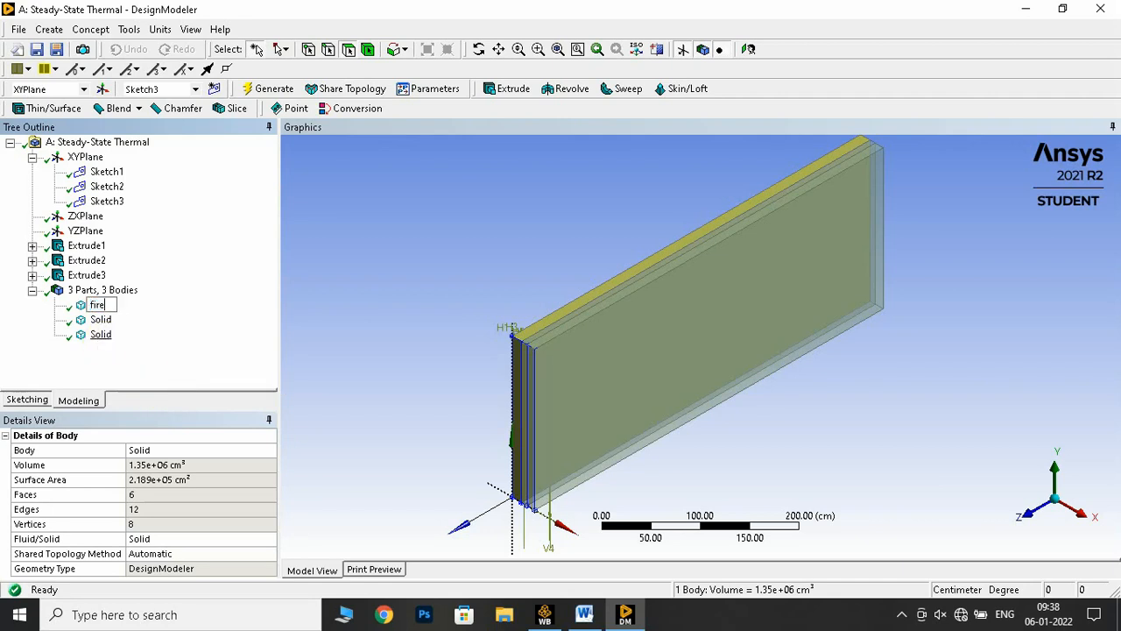
pyautogui.write('_brick')
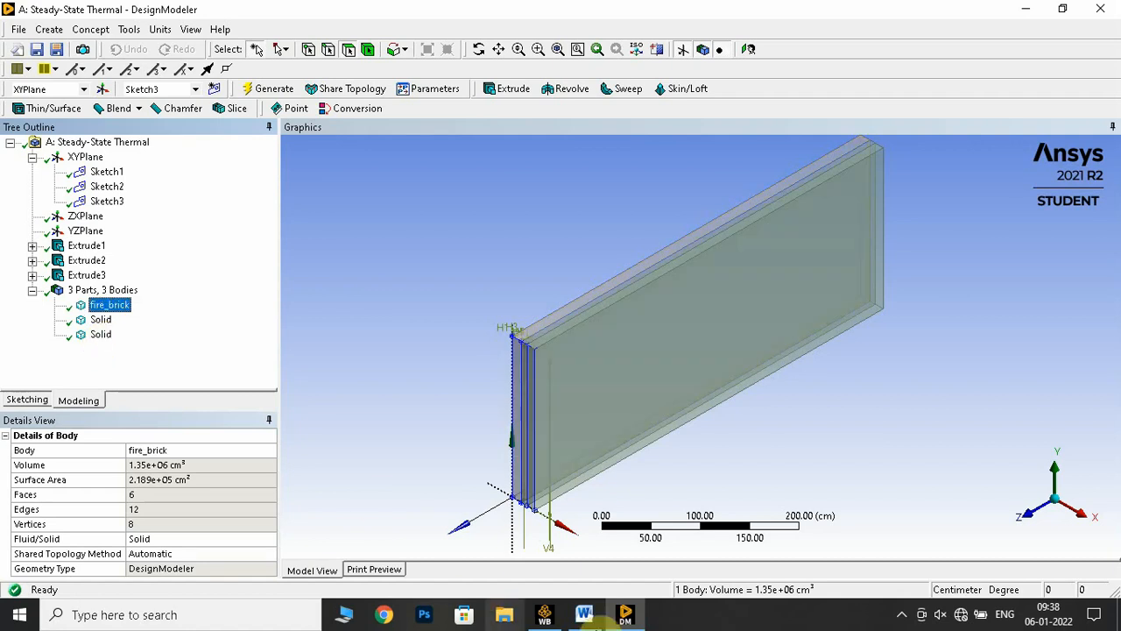
# Look up the middle layer's material in the Word lab manual and rename the second body in DesignModeler as insulating_brick
pyautogui.click(584, 614)
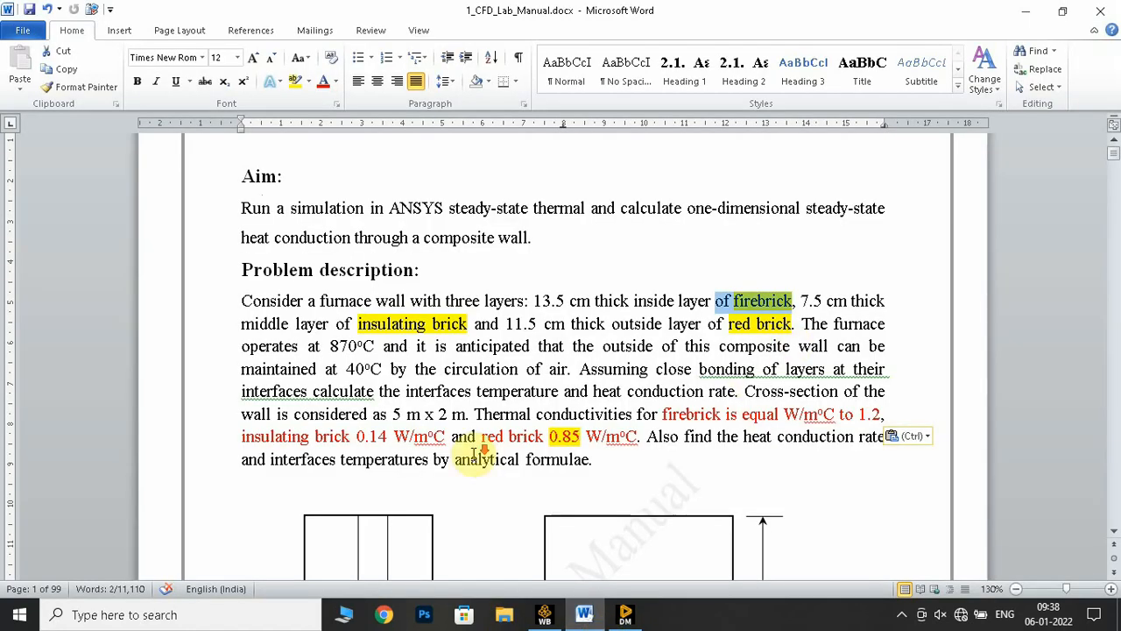
pyautogui.scroll(-6, 462, 455)
pyautogui.scroll(5, 435, 456)
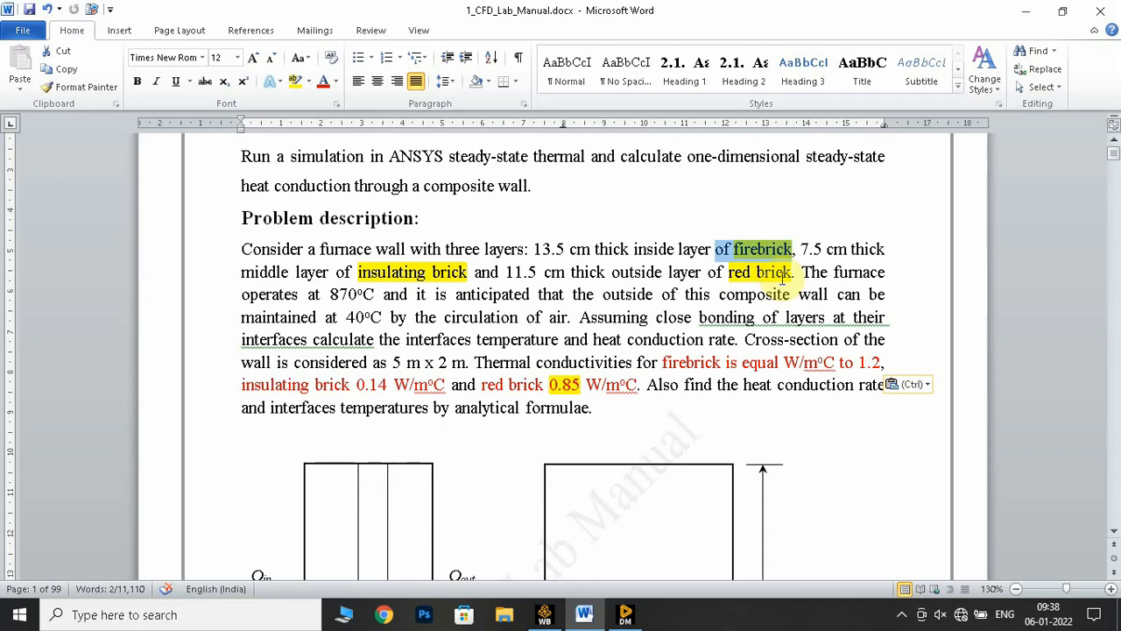
pyautogui.click(418, 270)
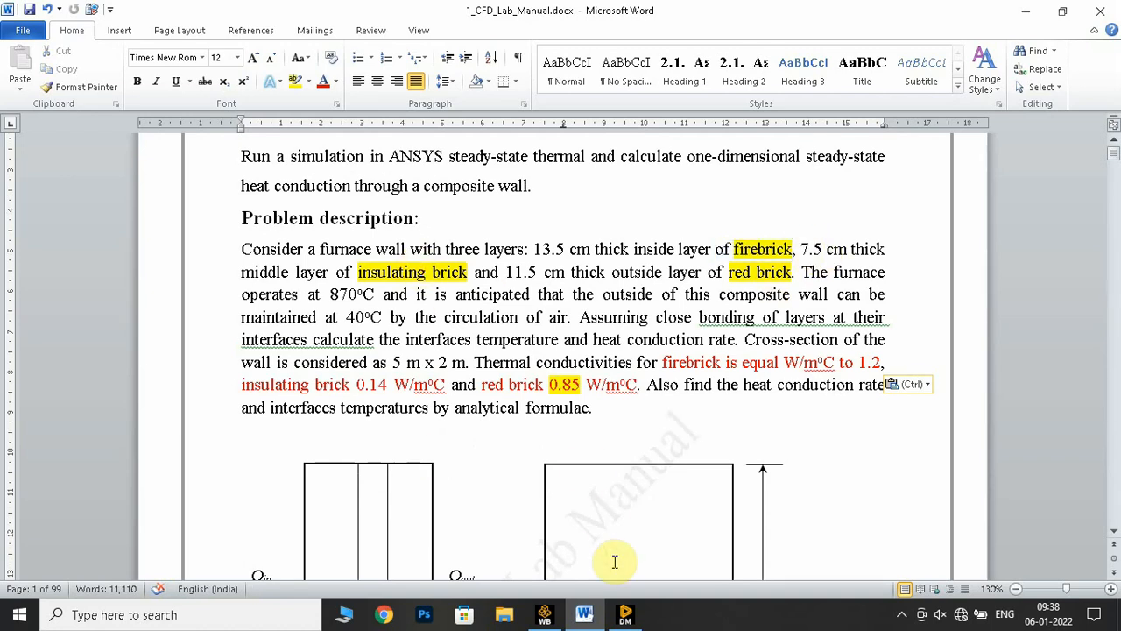
pyautogui.click(623, 613)
pyautogui.click(96, 321)
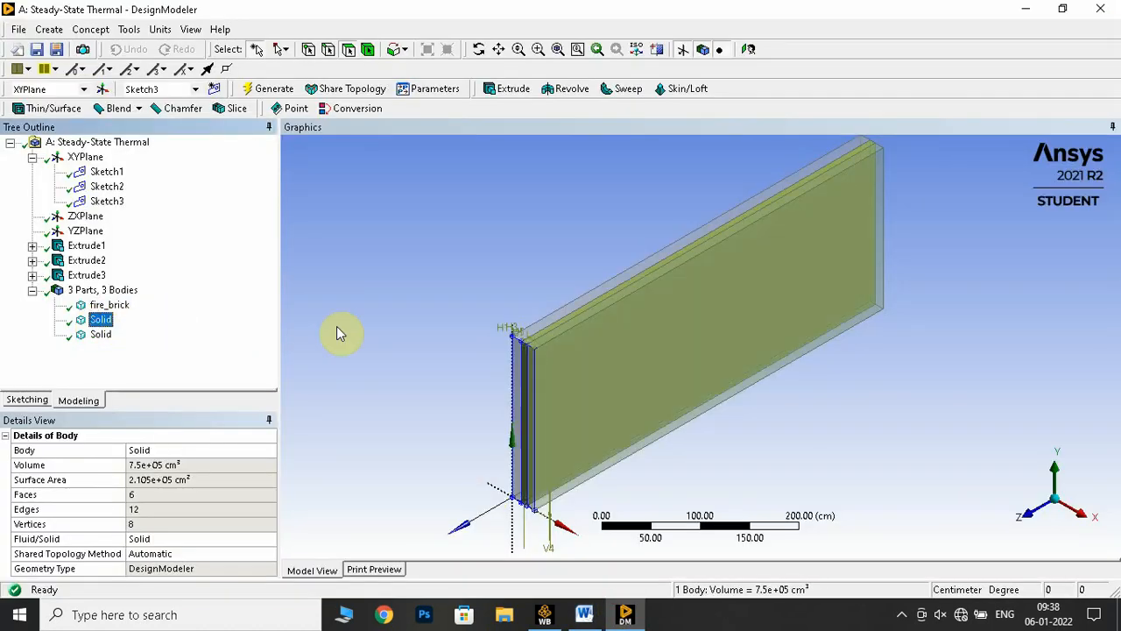
pyautogui.rightClick(99, 320)
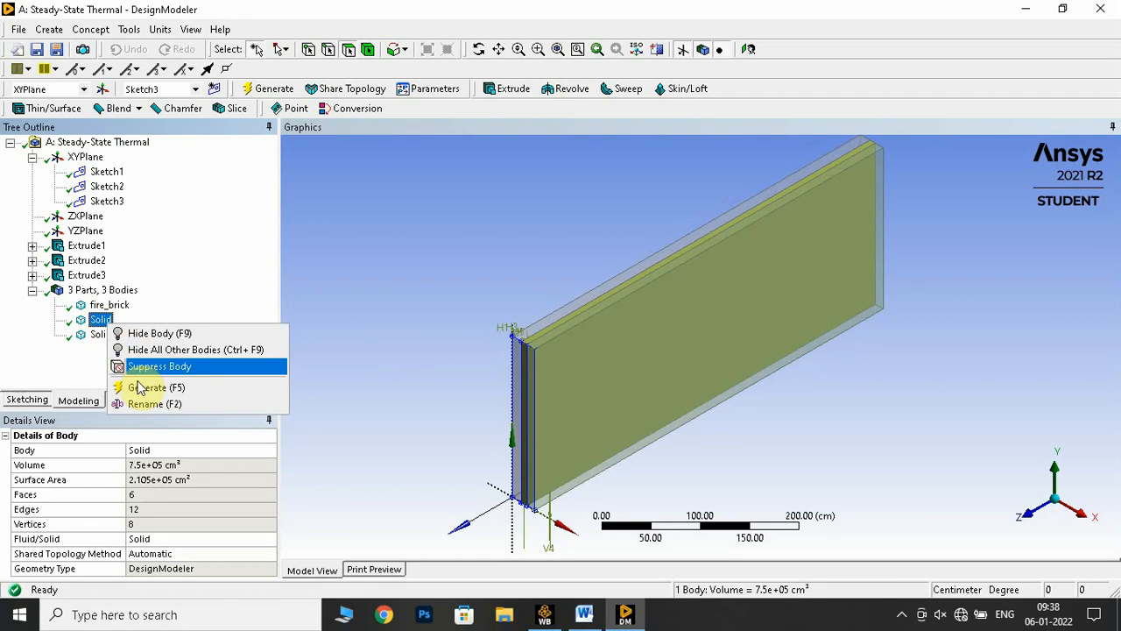
pyautogui.click(168, 402)
pyautogui.write('i')
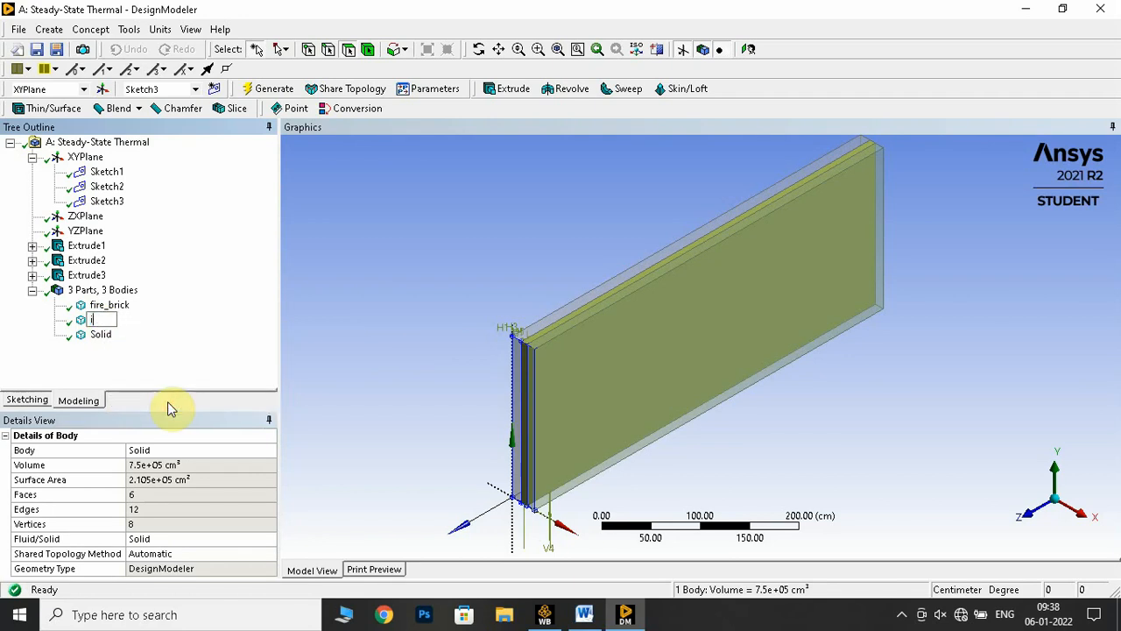
pyautogui.write('nsulating_brick')
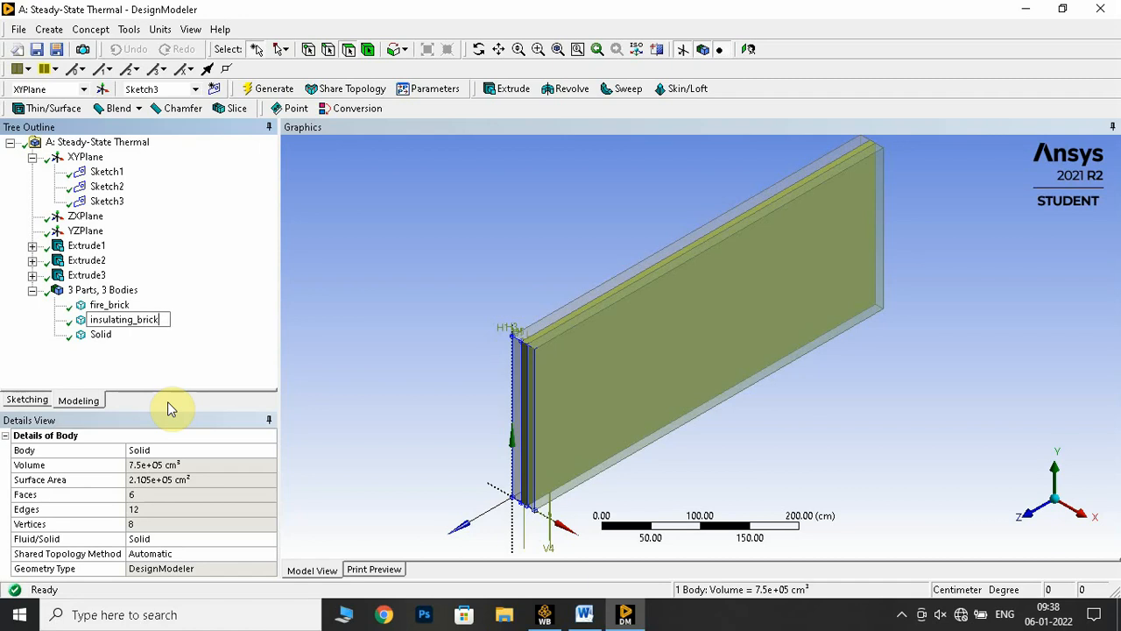
pyautogui.press('Return')
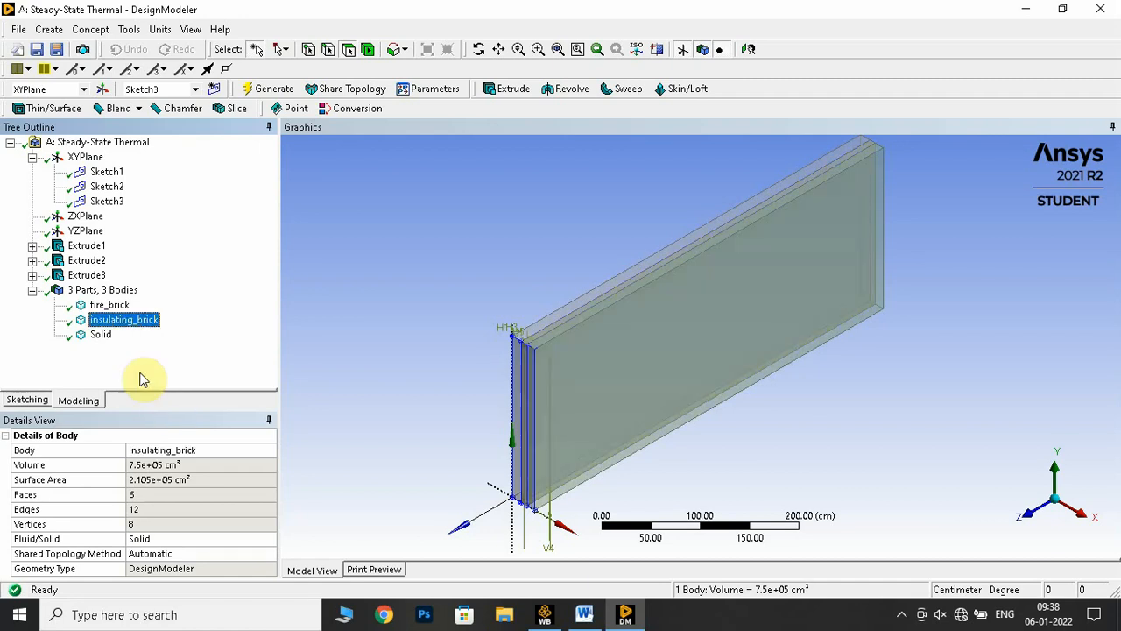
# Rename the third body, the wall's outside layer, as red_brick
pyautogui.click(99, 335)
pyautogui.rightClick(98, 335)
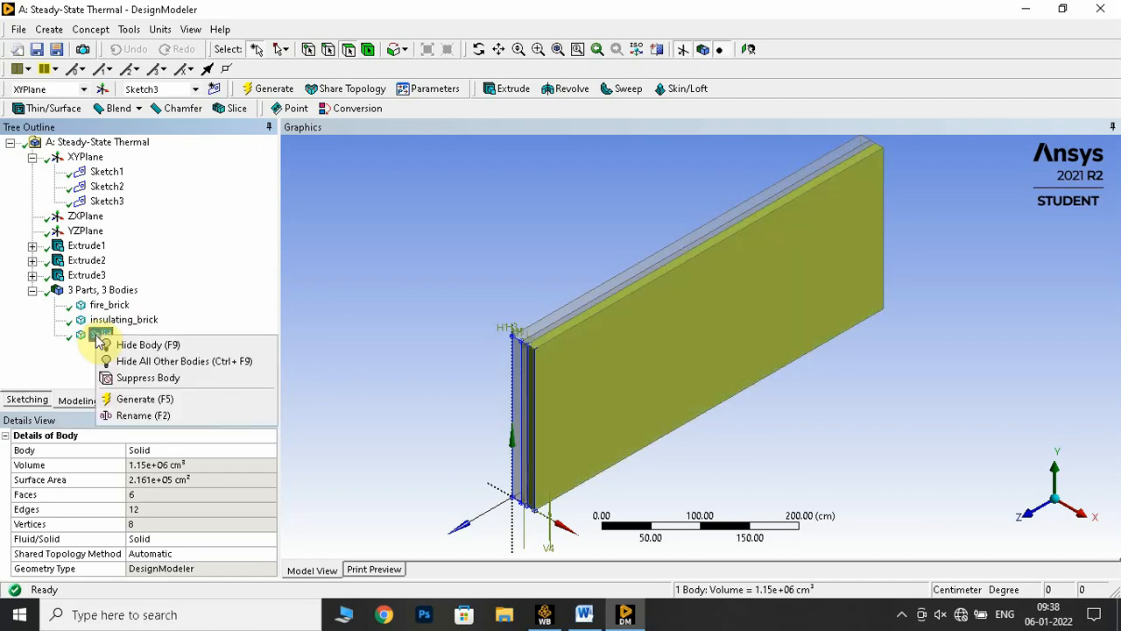
pyautogui.click(143, 414)
pyautogui.write('red_brick')
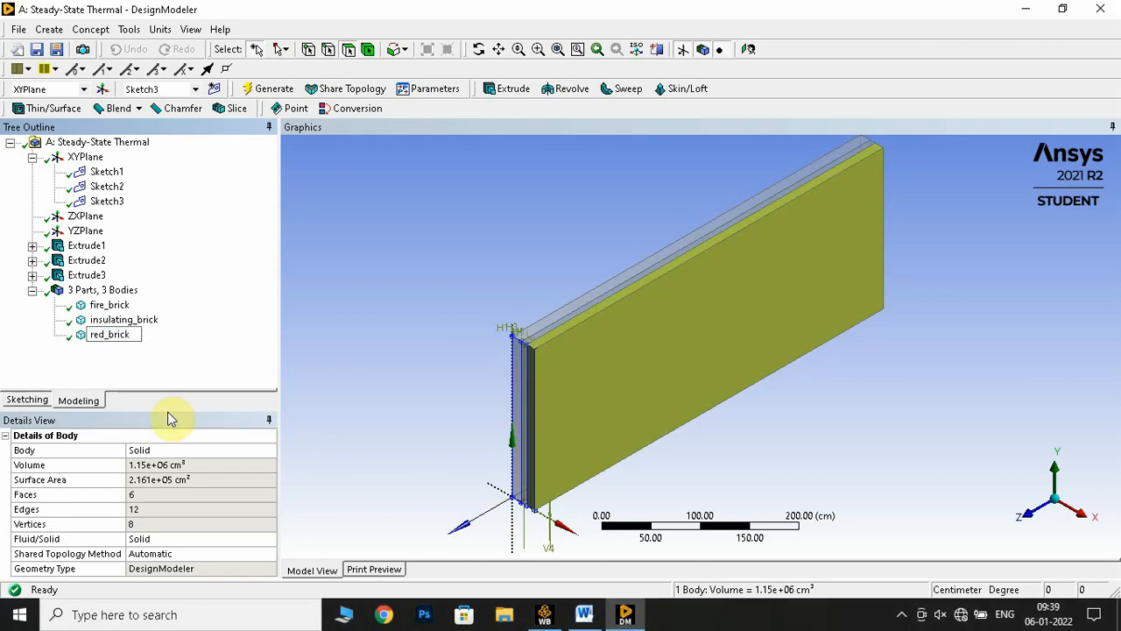
pyautogui.press('Return')
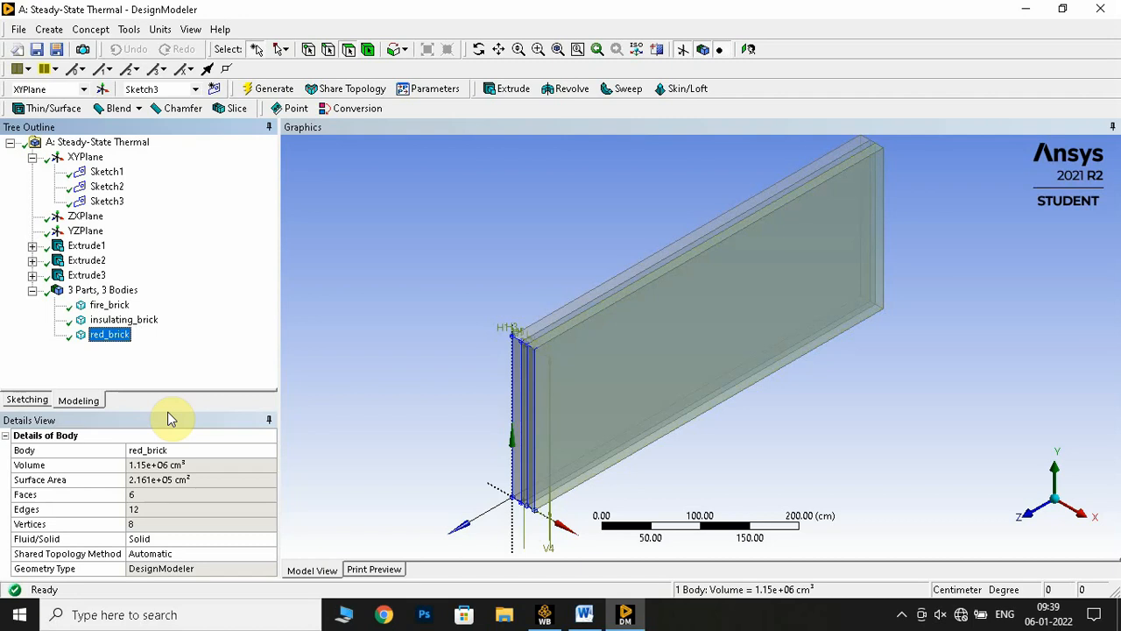
# Review Step 3 of the Word lab manual, covering the centimetre units, XYPlane sketching, extrusion and Add Frozen operation
pyautogui.click(598, 616)
pyautogui.scroll(-10, 630, 443)
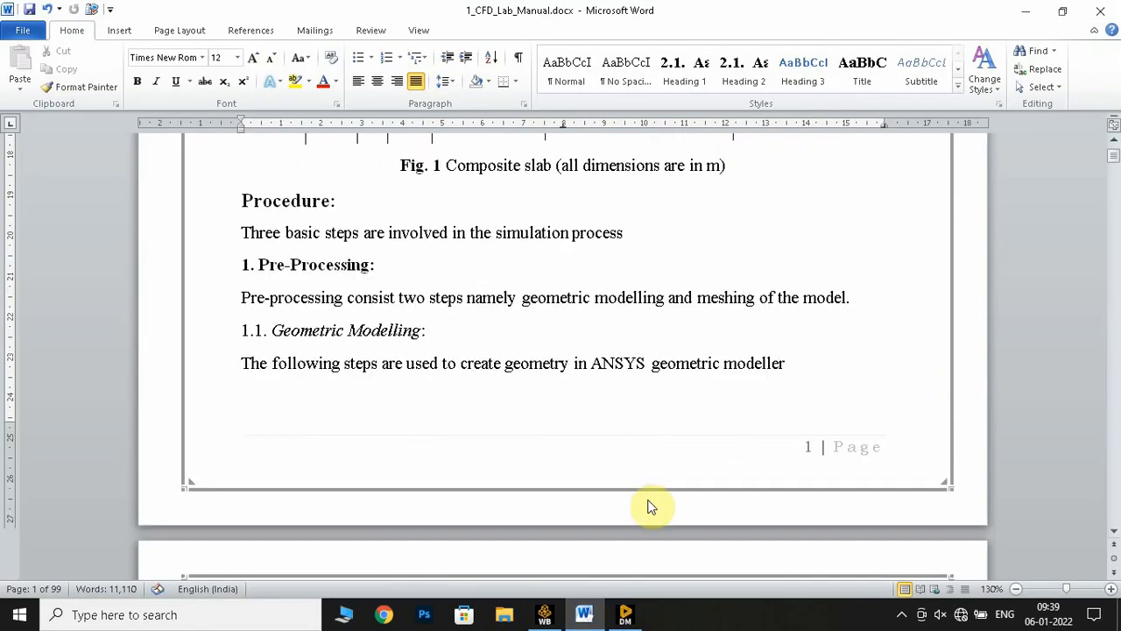
pyautogui.scroll(-10, 575, 406)
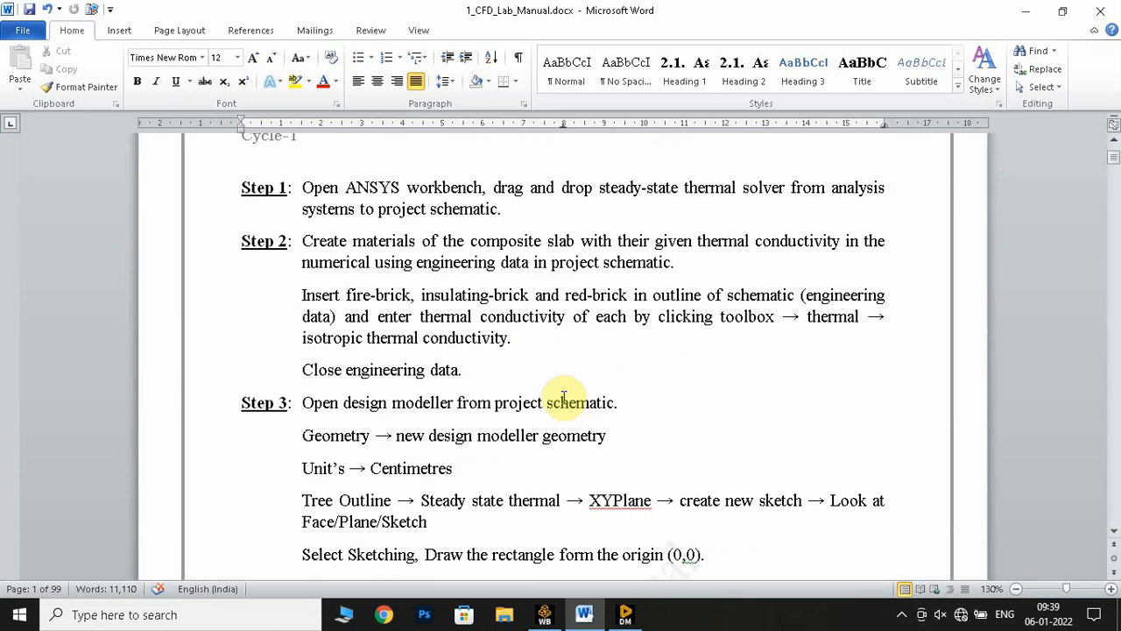
pyautogui.scroll(-3, 363, 351)
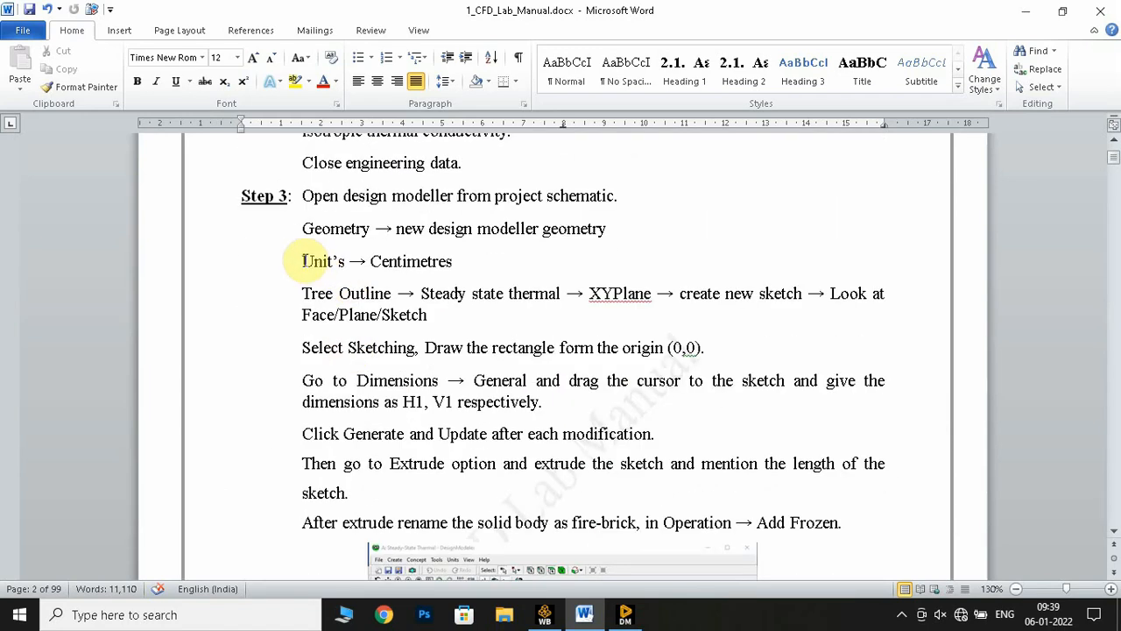
pyautogui.moveTo(300, 261); pyautogui.dragTo(454, 261)
pyautogui.scroll(-1, 515, 299)
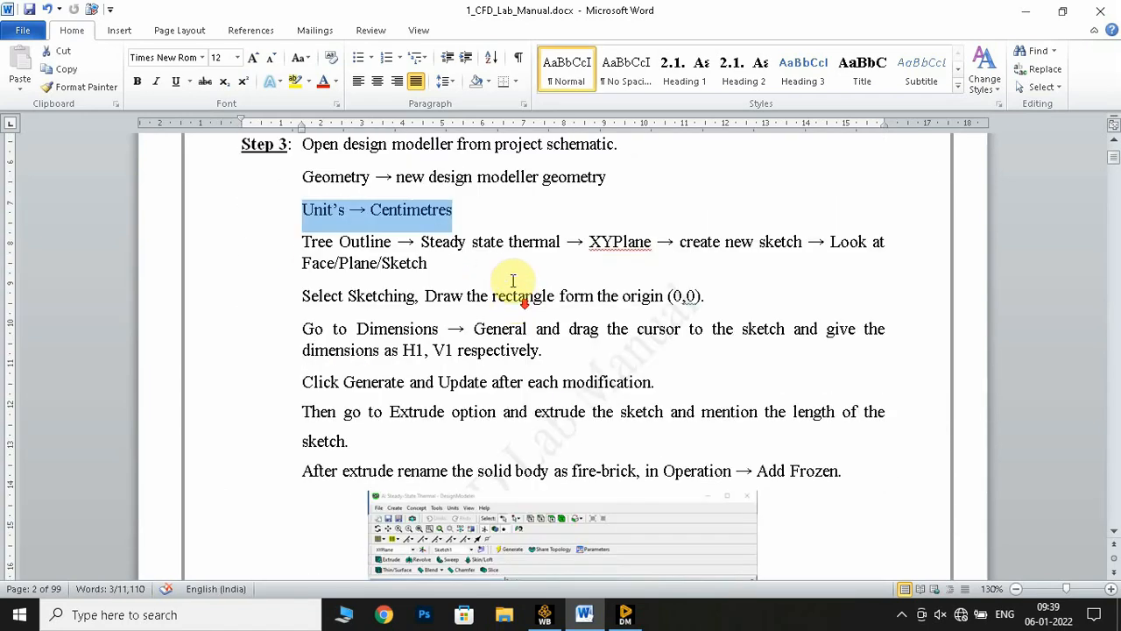
pyautogui.moveTo(300, 241); pyautogui.dragTo(432, 268)
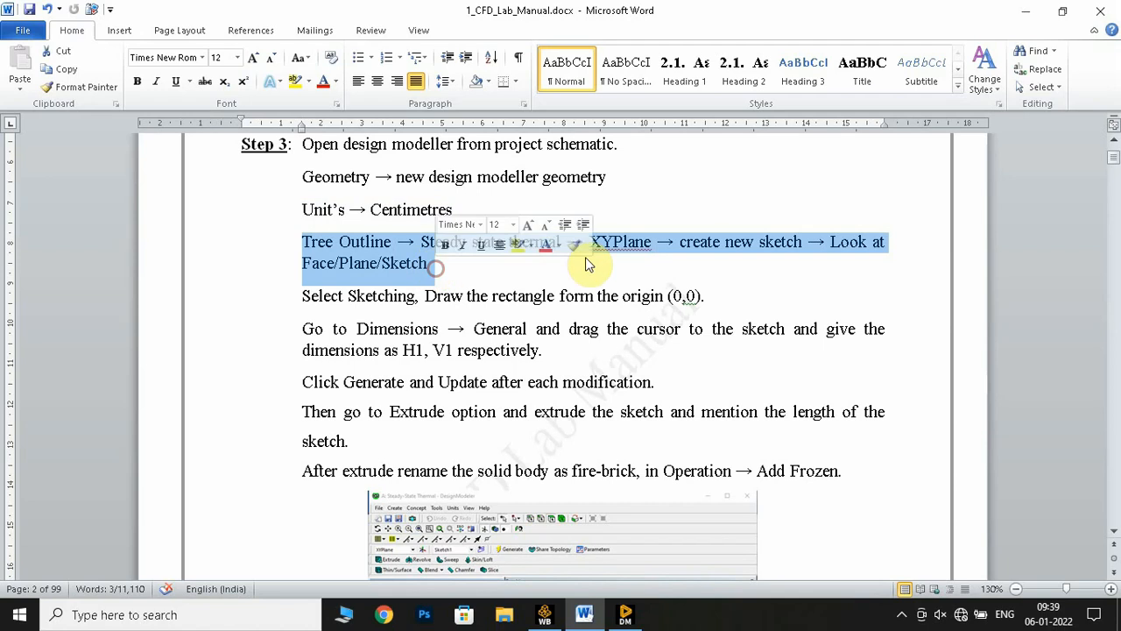
pyautogui.scroll(-1, 593, 324)
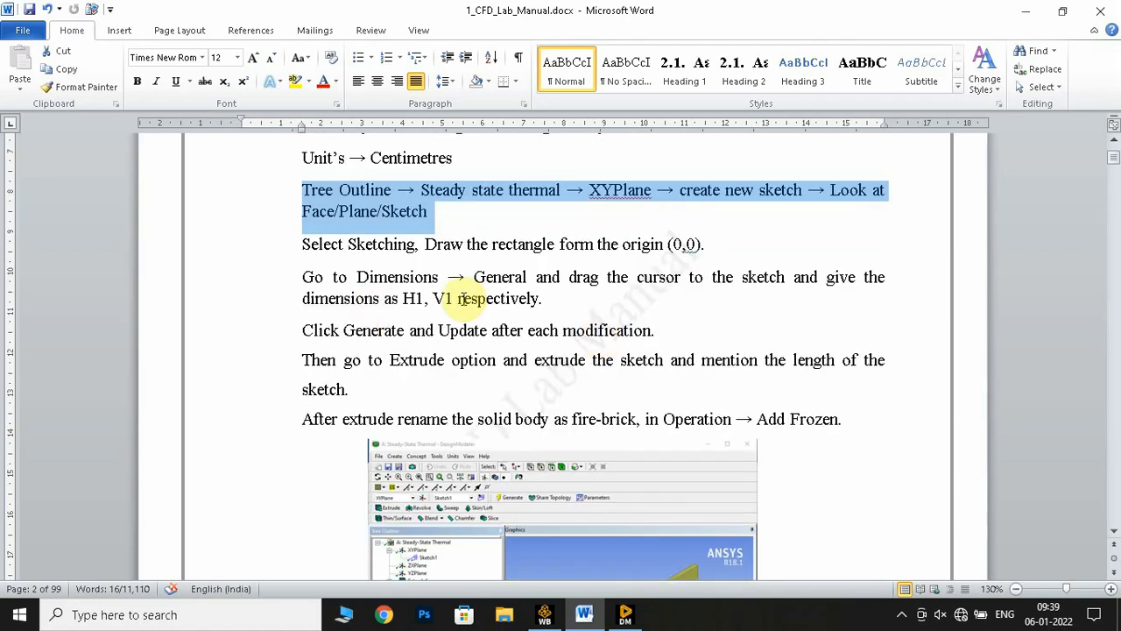
pyautogui.scroll(-5, 527, 332)
pyautogui.moveTo(663, 160); pyautogui.dragTo(846, 158)
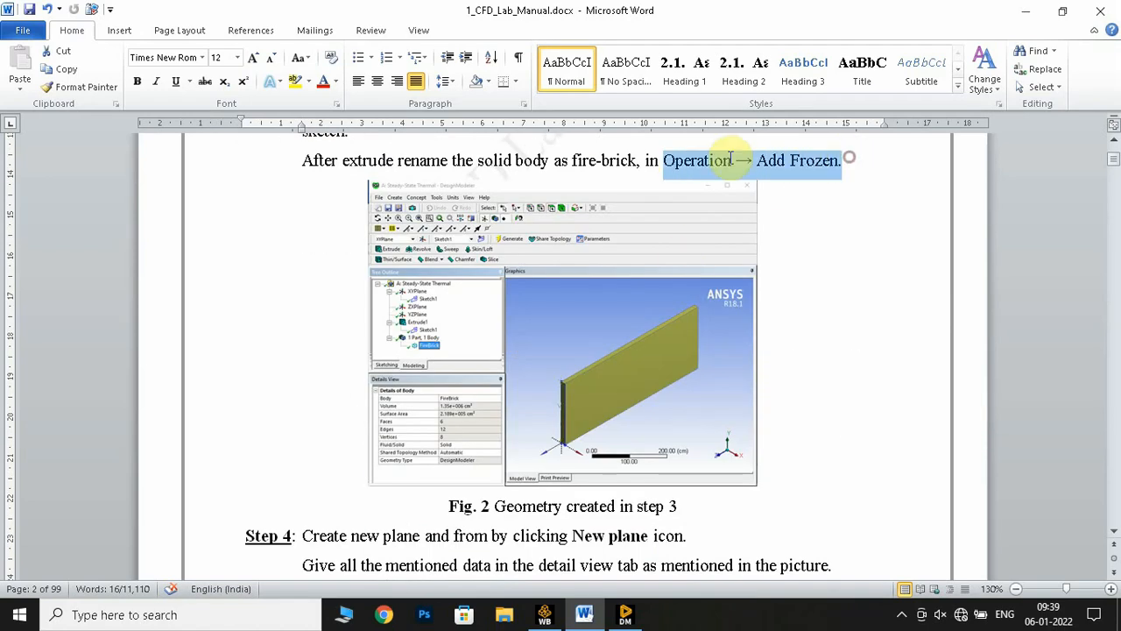
# Read on through Steps 4 and 5 of the lab manual for the remaining layers' geometry and the material assignment procedure
pyautogui.scroll(-5, 561, 333)
pyautogui.scroll(-5, 619, 353)
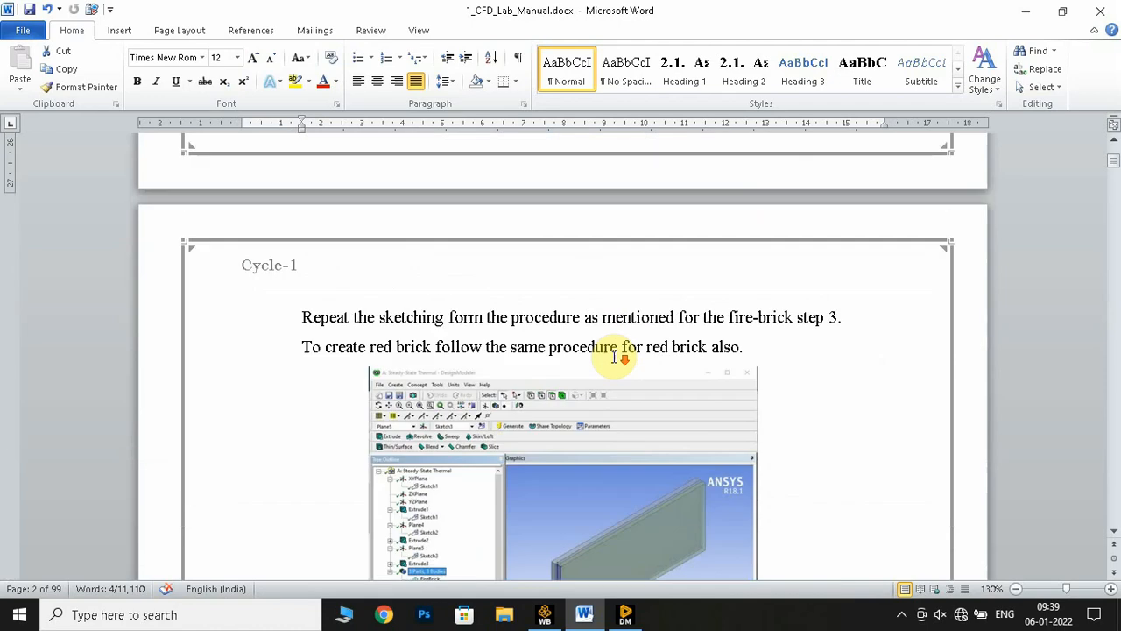
pyautogui.scroll(-3, 465, 341)
pyautogui.scroll(-5, 465, 345)
pyautogui.scroll(-1, 467, 342)
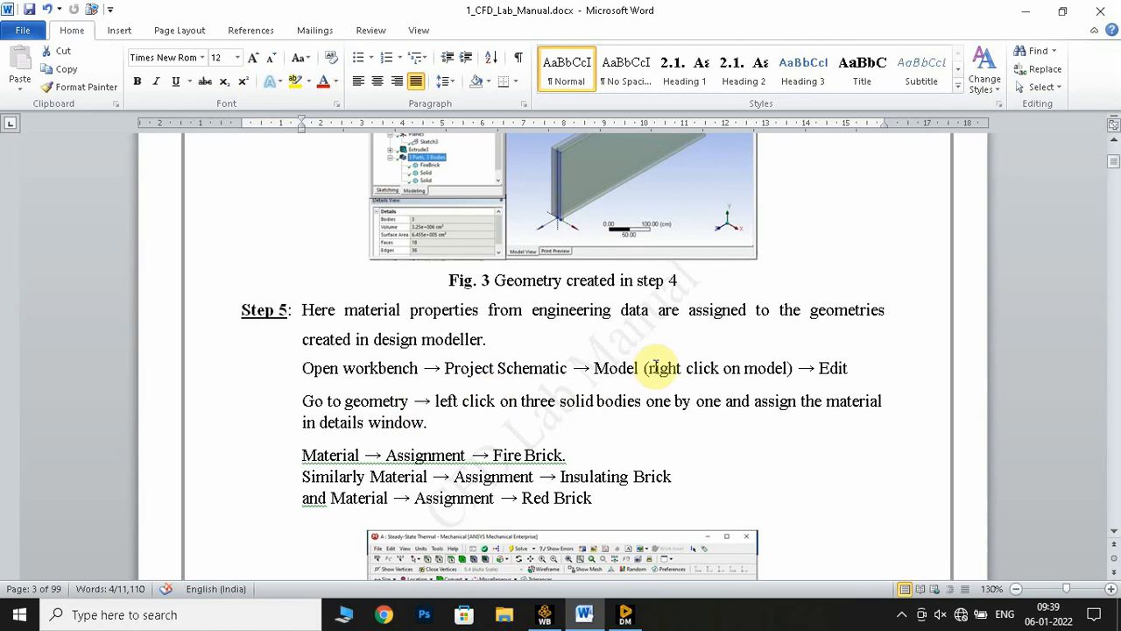
pyautogui.scroll(-4, 663, 366)
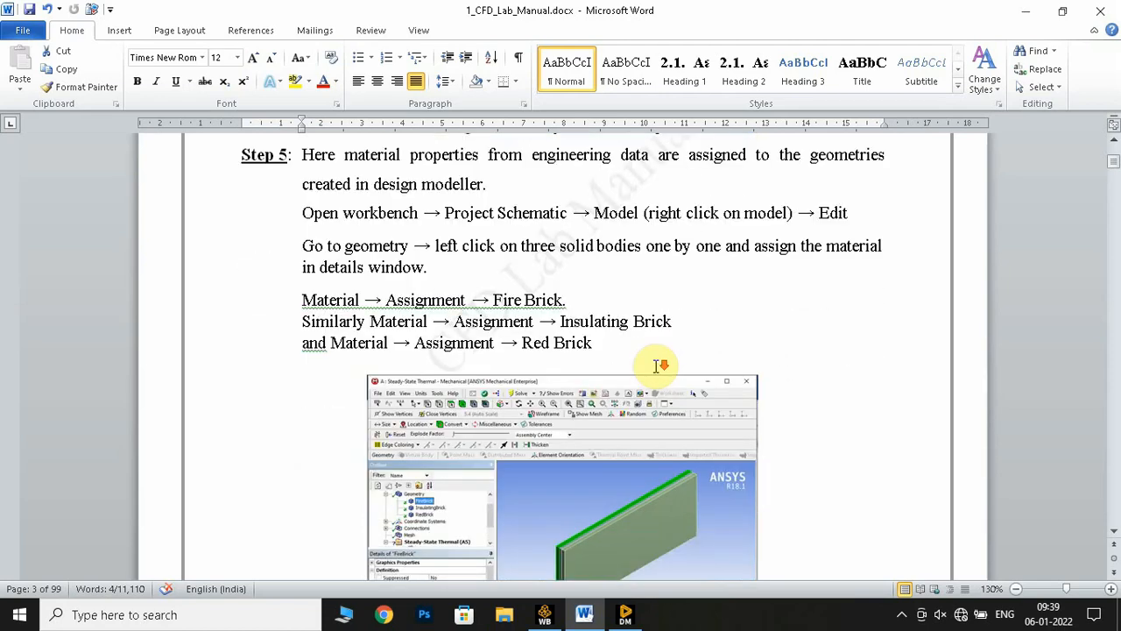
pyautogui.moveTo(610, 308); pyautogui.dragTo(598, 298)
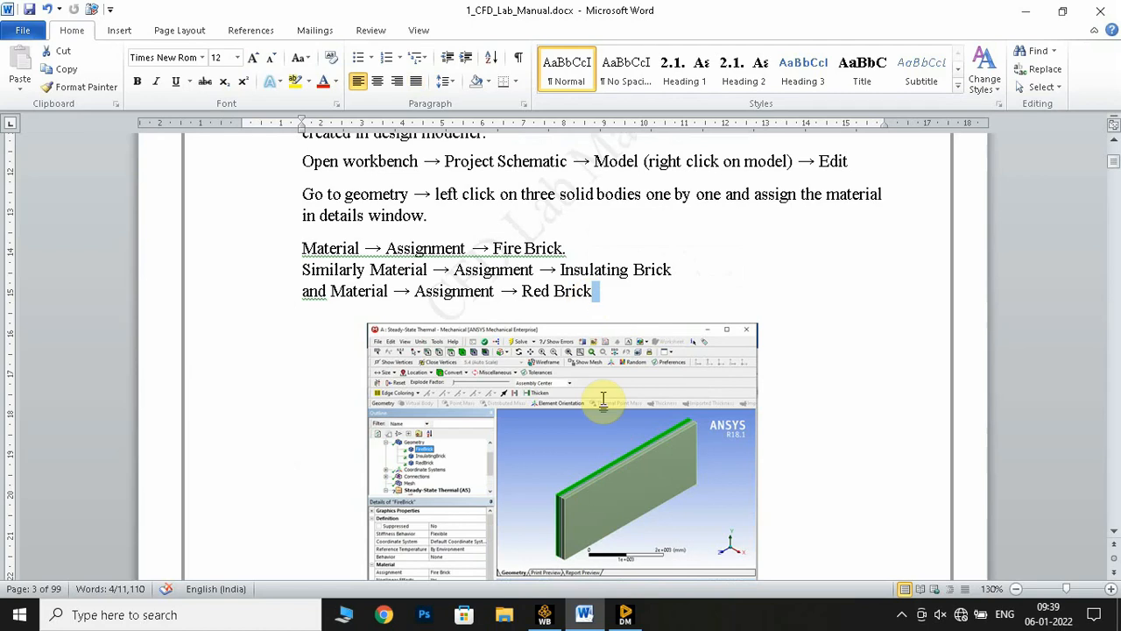
# Close DesignModeler, return to Workbench and open the Steady-State Thermal system's Model cell for editing in Mechanical
pyautogui.click(625, 615)
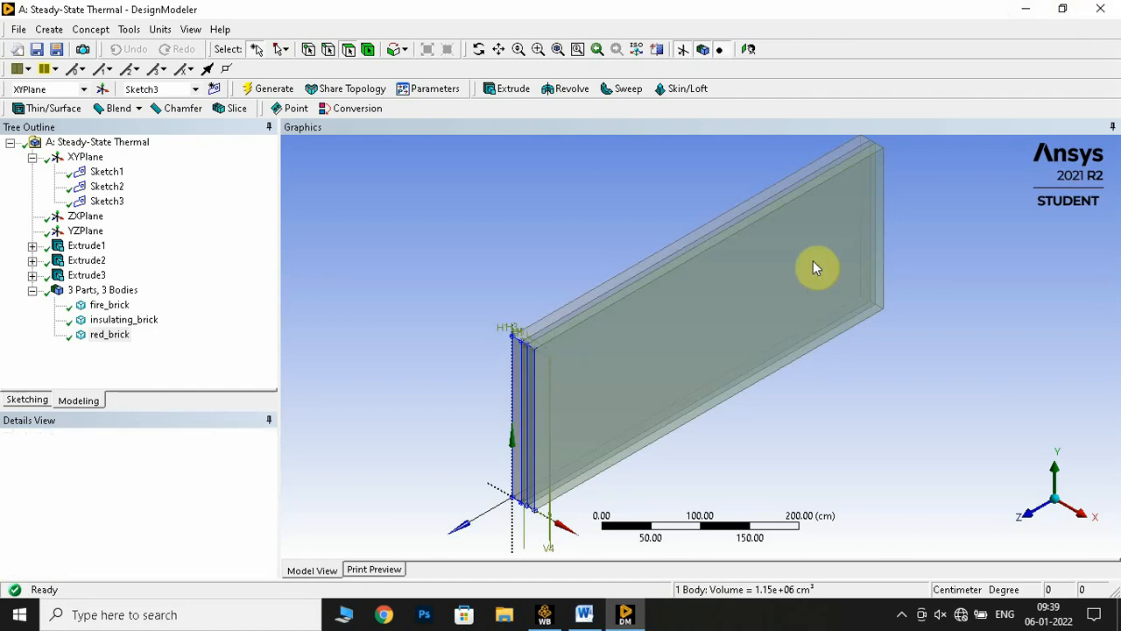
pyautogui.hotkey('alt', 'Tab')
pyautogui.click(543, 616)
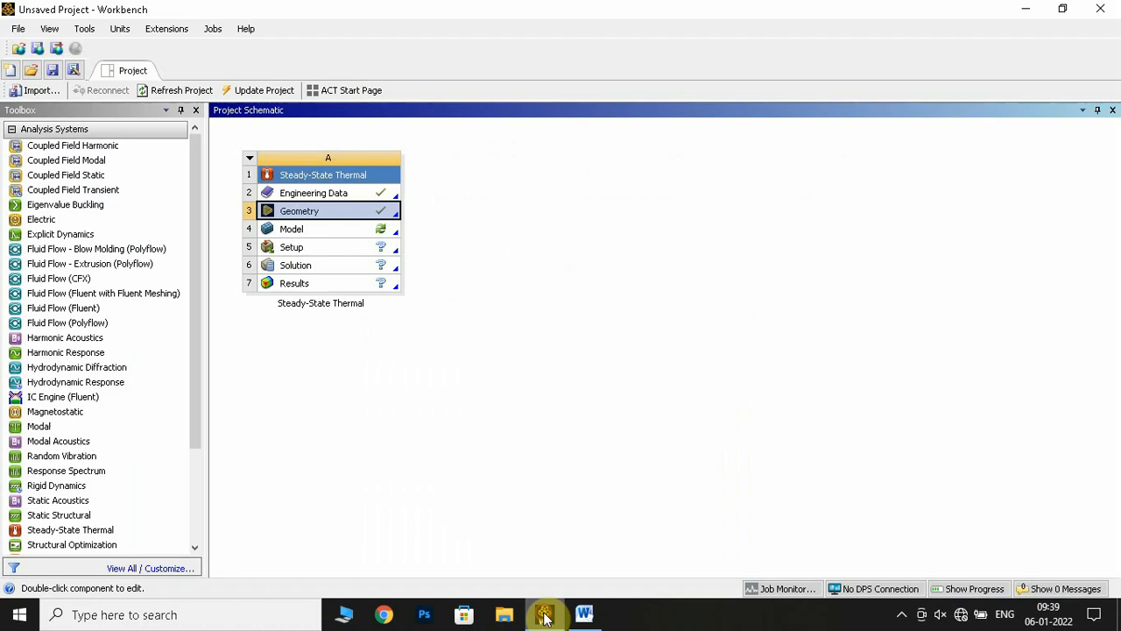
pyautogui.click(324, 229)
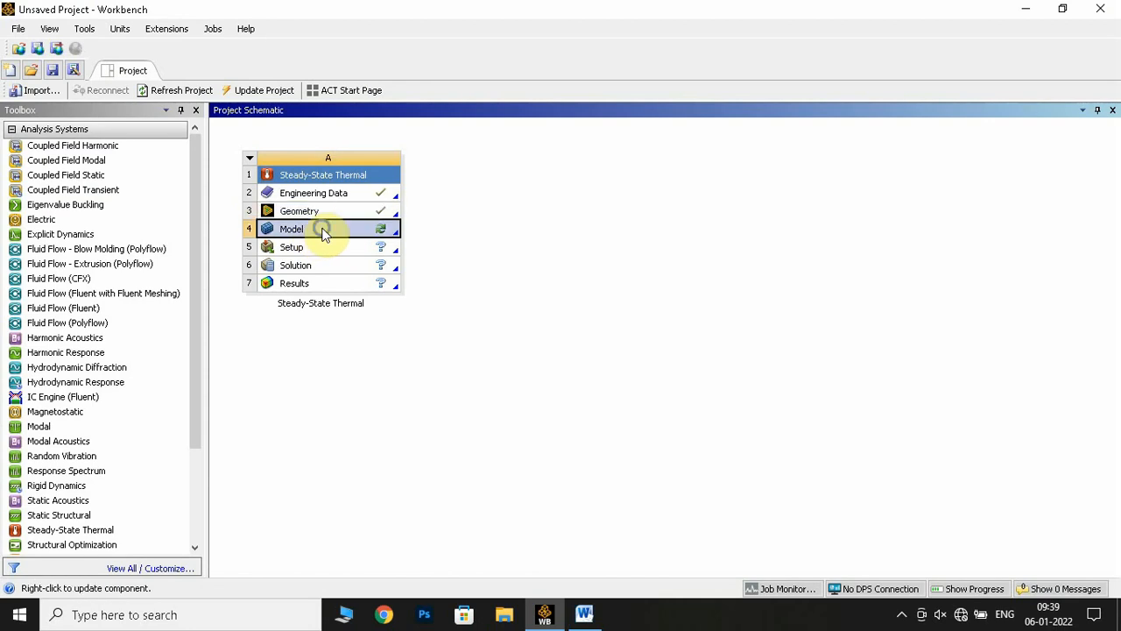
pyautogui.rightClick(324, 231)
pyautogui.click(371, 239)
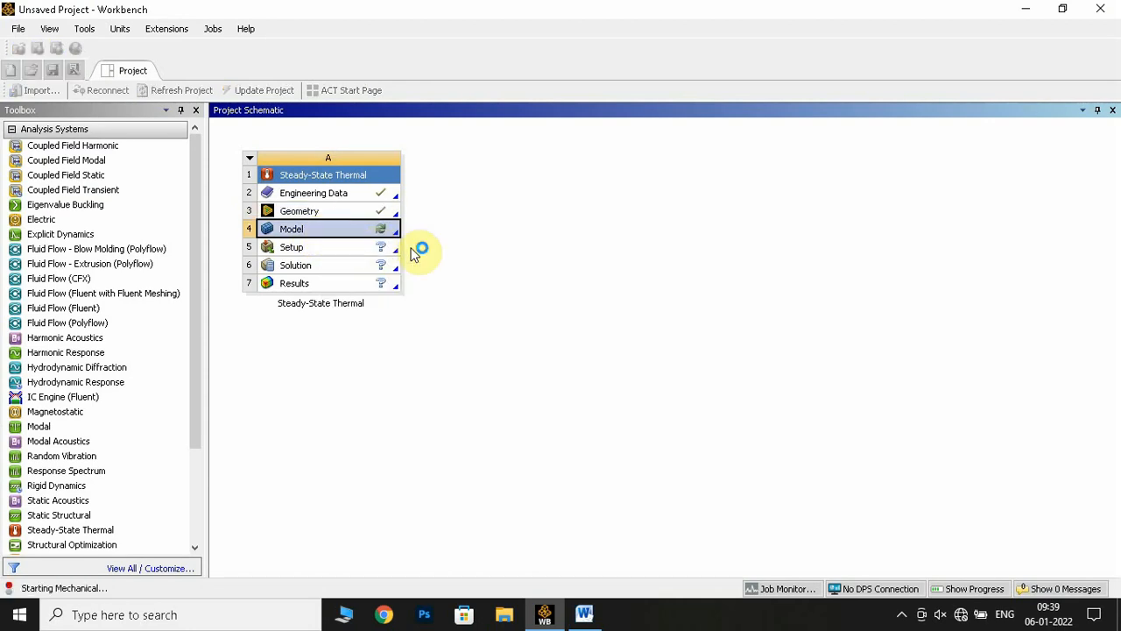
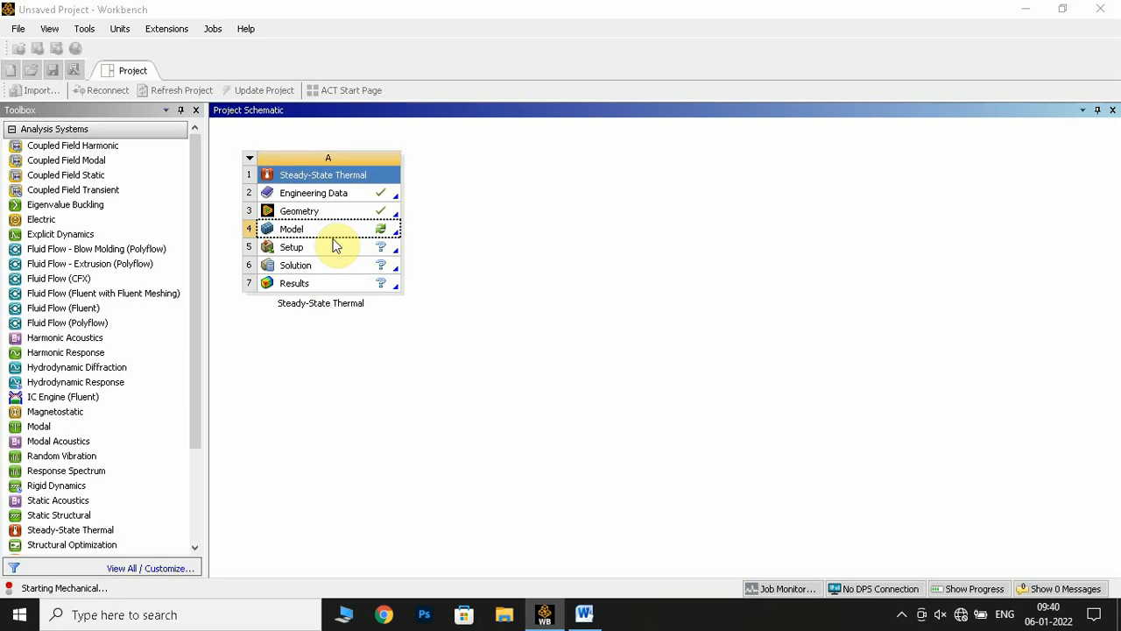
# Review Step 5 of the Word lab manual on assigning fire brick, insulating brick and red brick to the three solid bodies
pyautogui.click(584, 614)
pyautogui.scroll(1, 496, 400)
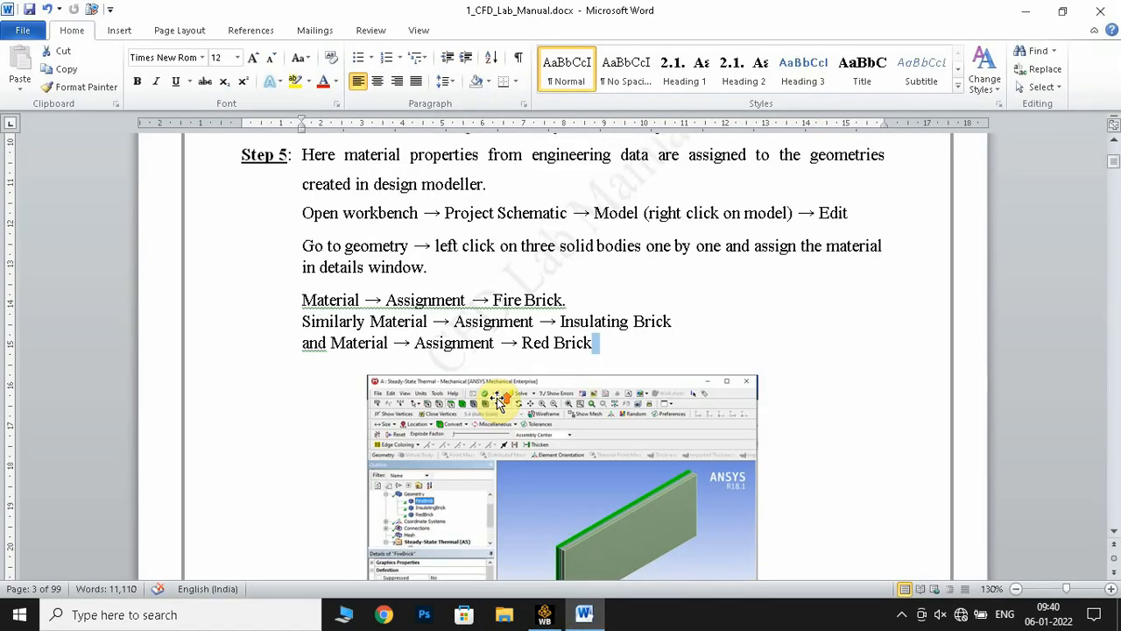
pyautogui.scroll(2, 496, 397)
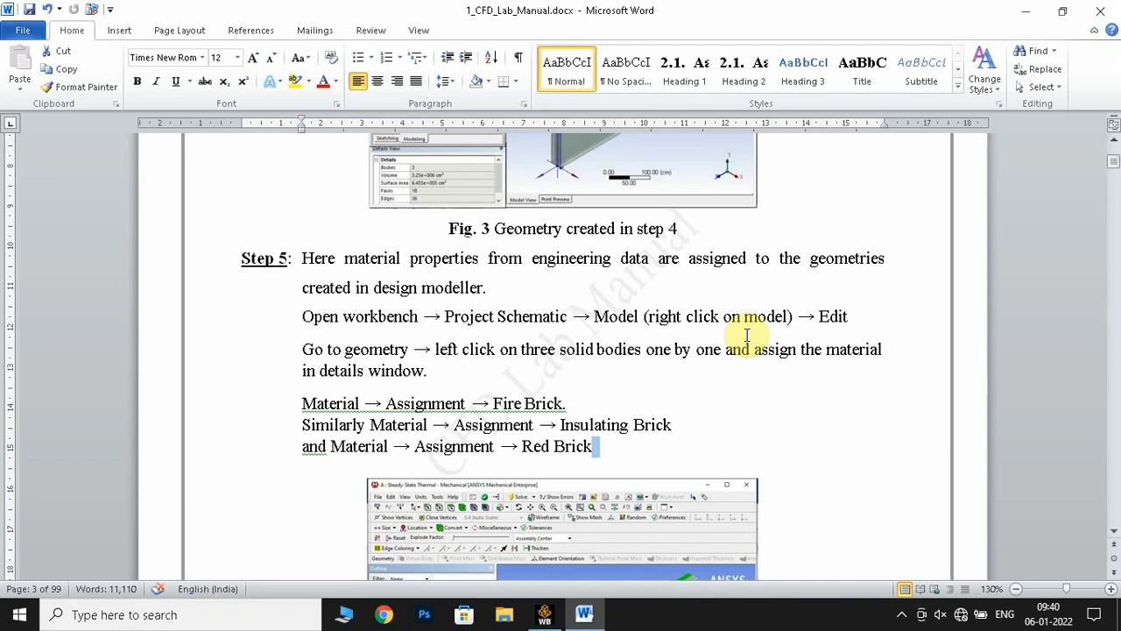
pyautogui.scroll(-2, 701, 360)
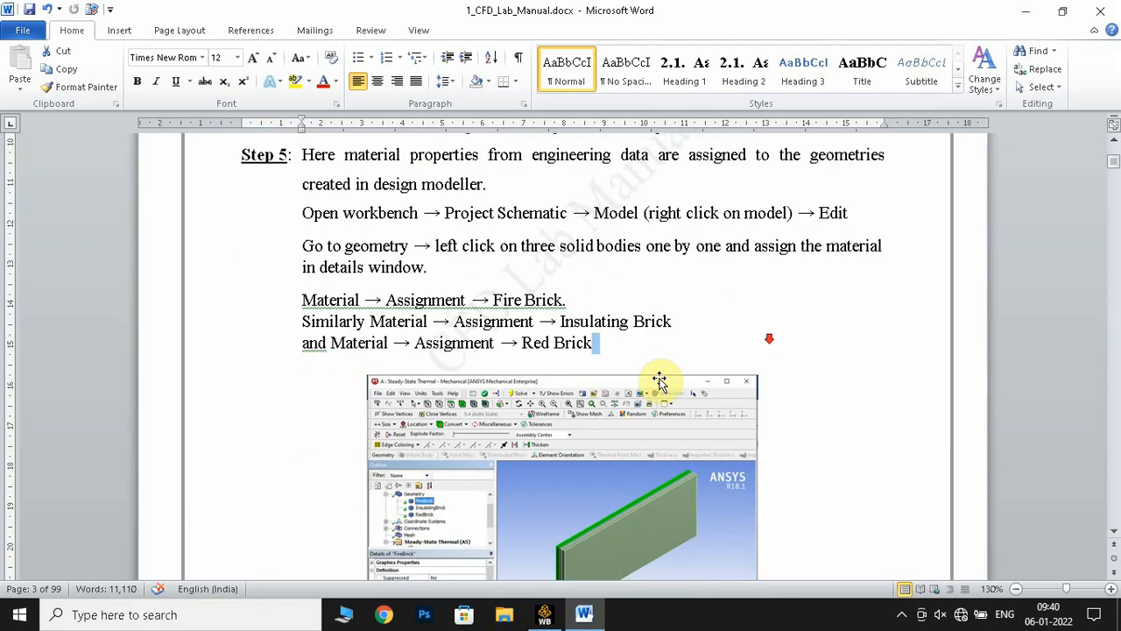
pyautogui.click(645, 323)
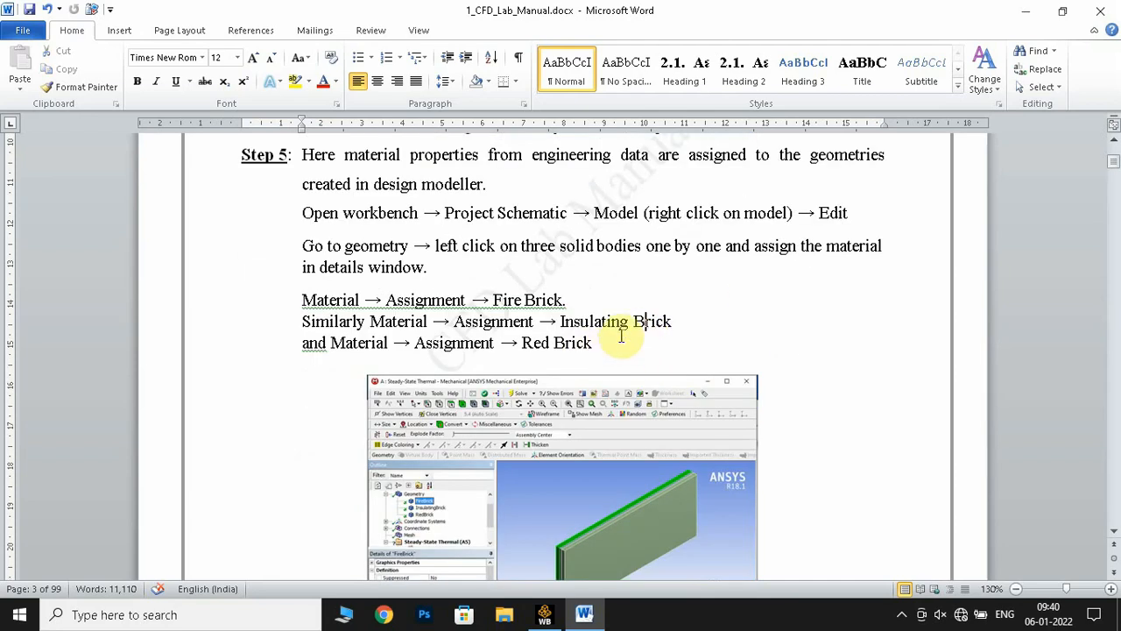
pyautogui.scroll(-2, 651, 321)
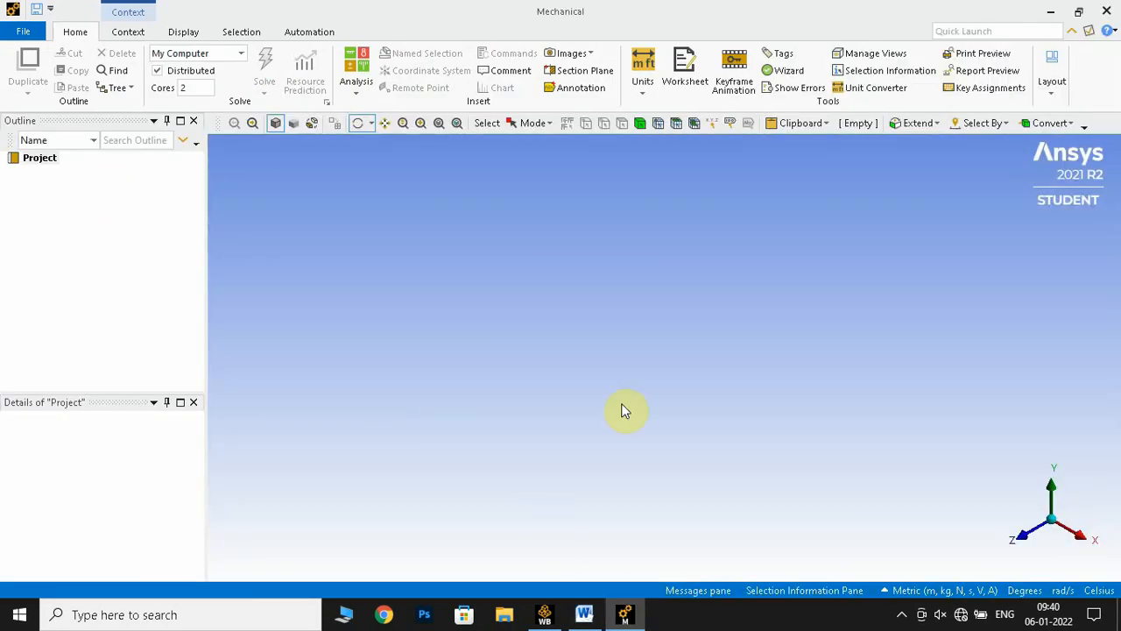
# Reread the furnace wall problem statement in the Word lab manual, examining the layer materials, their thermal conductivities and the composite slab figure
pyautogui.click(585, 616)
pyautogui.scroll(10, 426, 325)
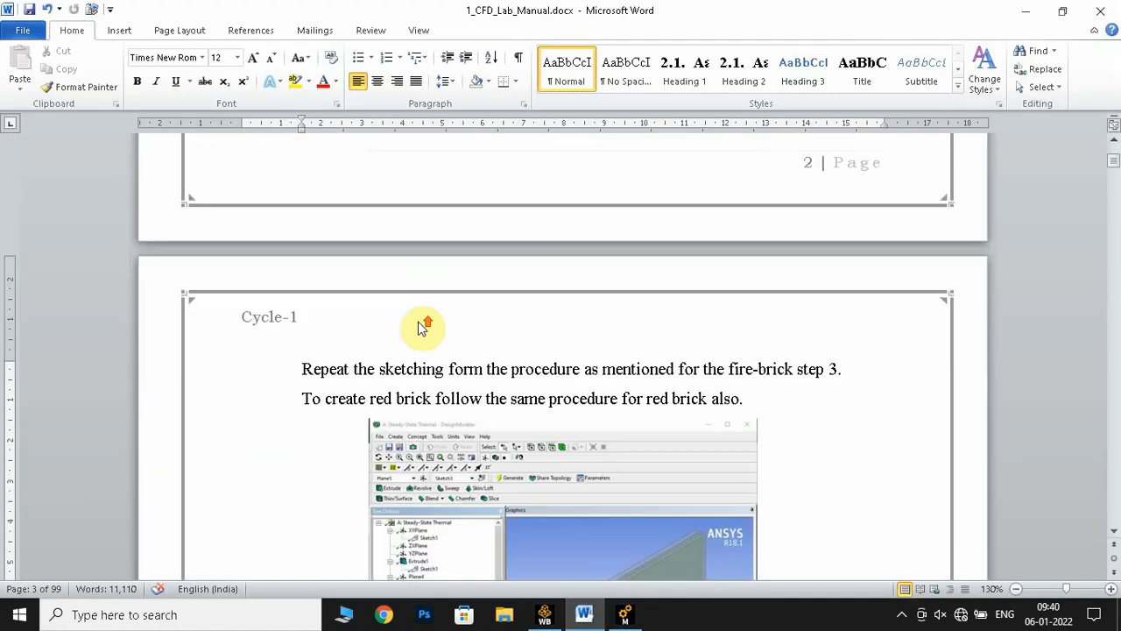
pyautogui.scroll(20, 419, 322)
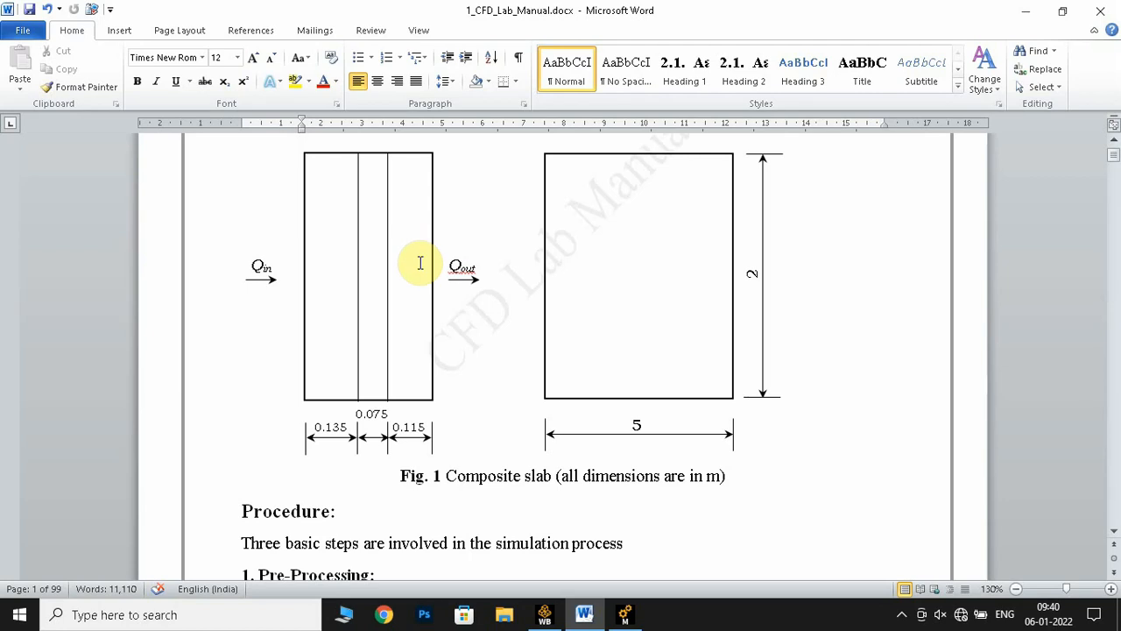
pyautogui.scroll(1, 420, 266)
pyautogui.scroll(-9, 424, 266)
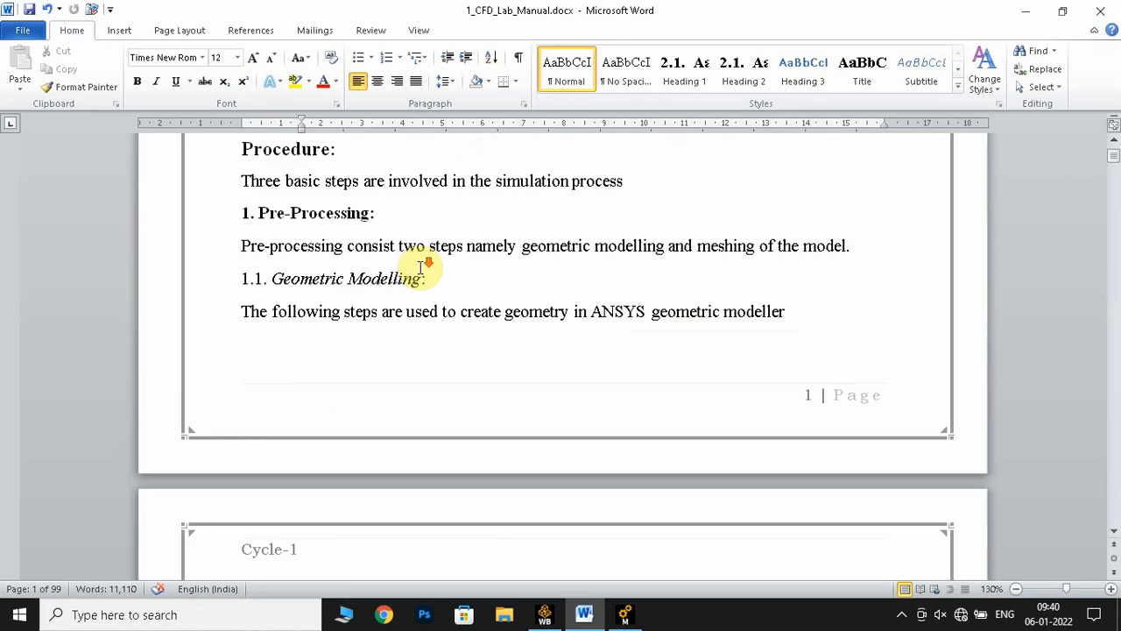
pyautogui.scroll(8, 416, 271)
pyautogui.scroll(4, 329, 268)
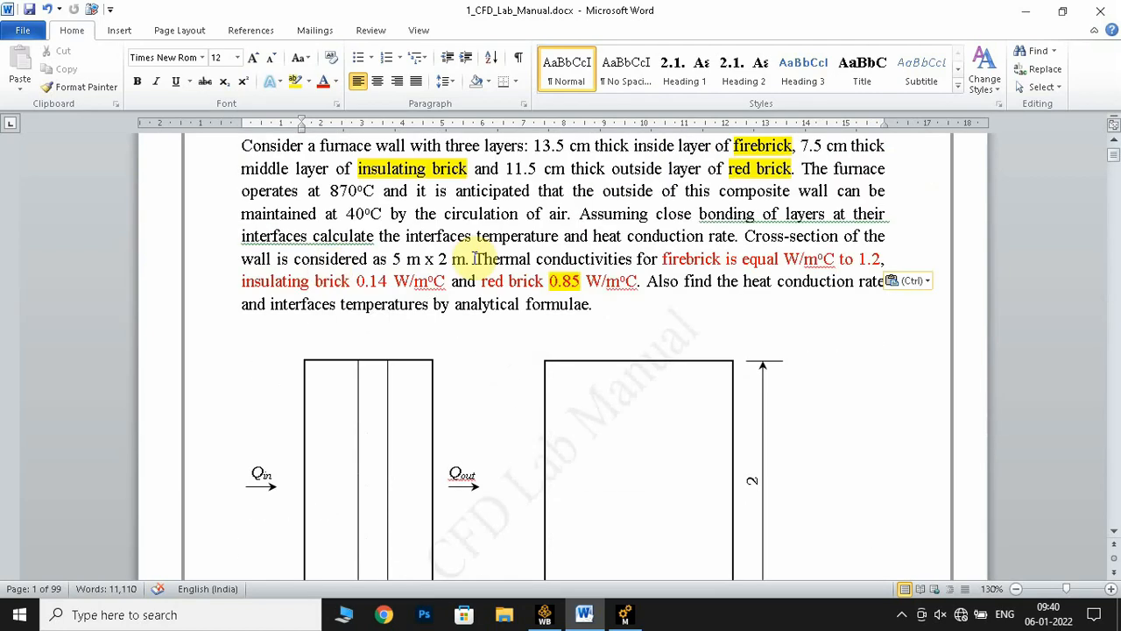
pyautogui.moveTo(666, 263); pyautogui.dragTo(878, 261)
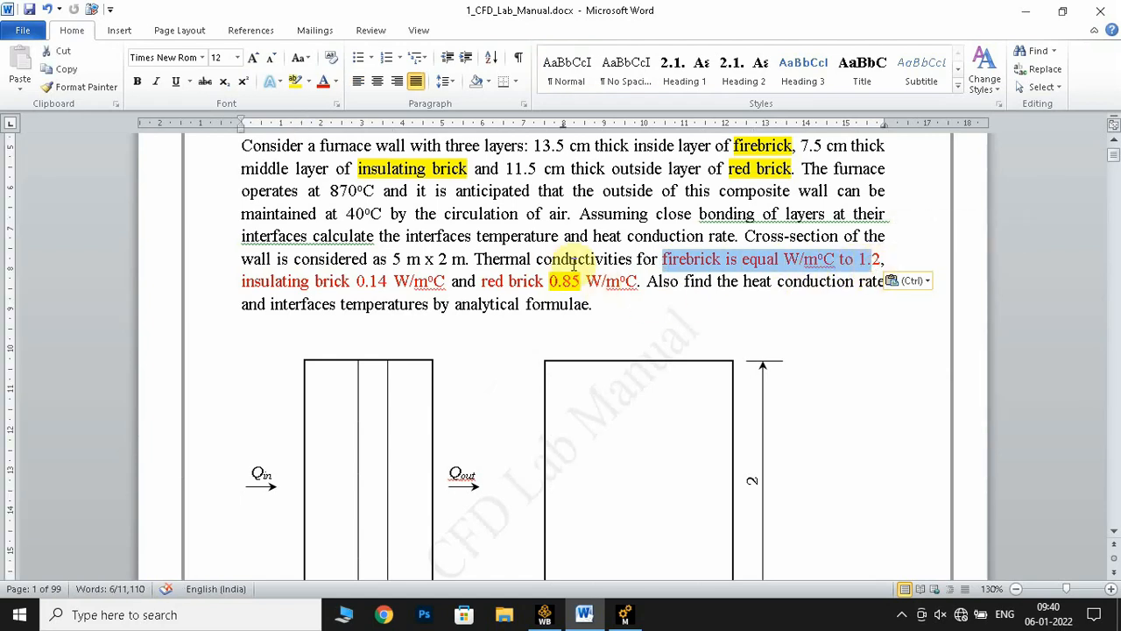
pyautogui.scroll(-3, 438, 346)
pyautogui.scroll(2, 437, 338)
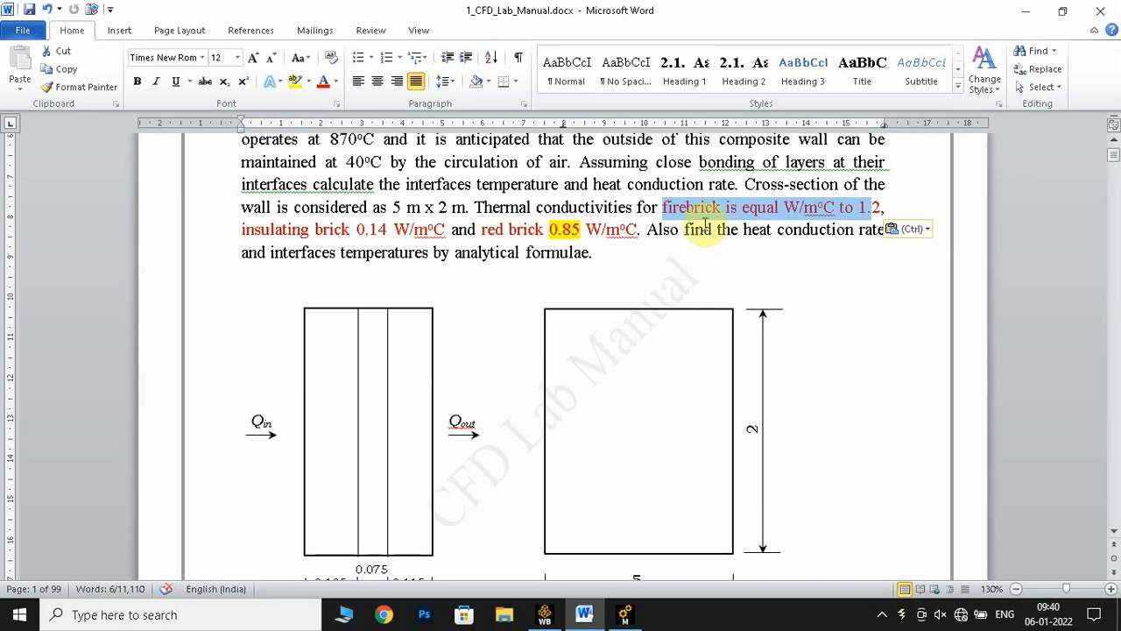
pyautogui.moveTo(664, 210); pyautogui.dragTo(877, 208)
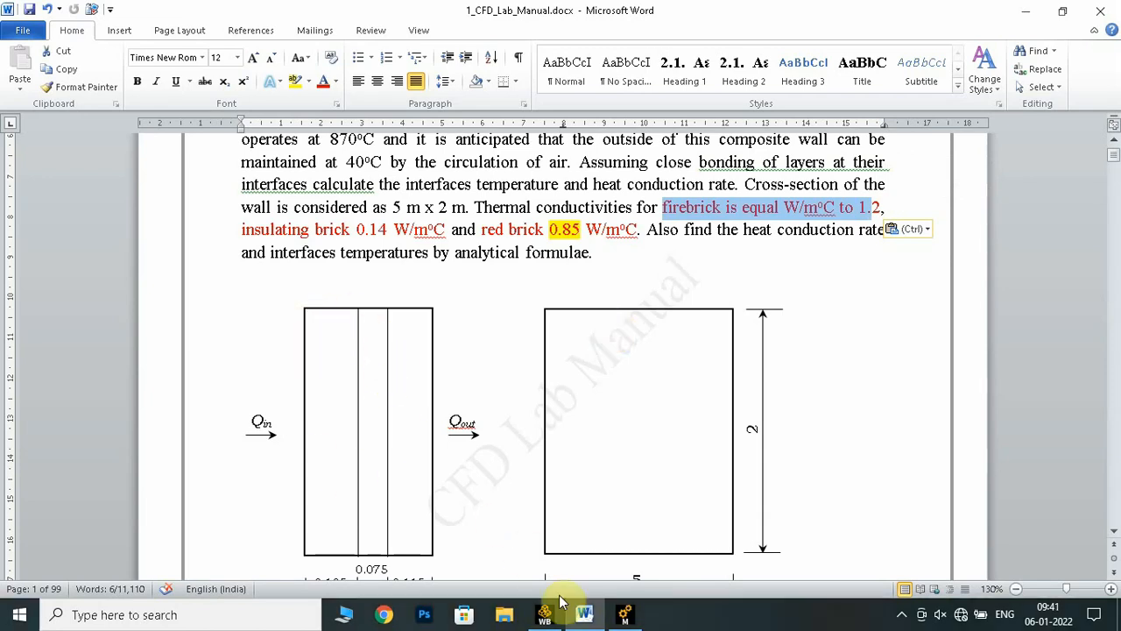
# Switch to Mechanical and assign the fire brick material to the fire_brick body
pyautogui.click(624, 617)
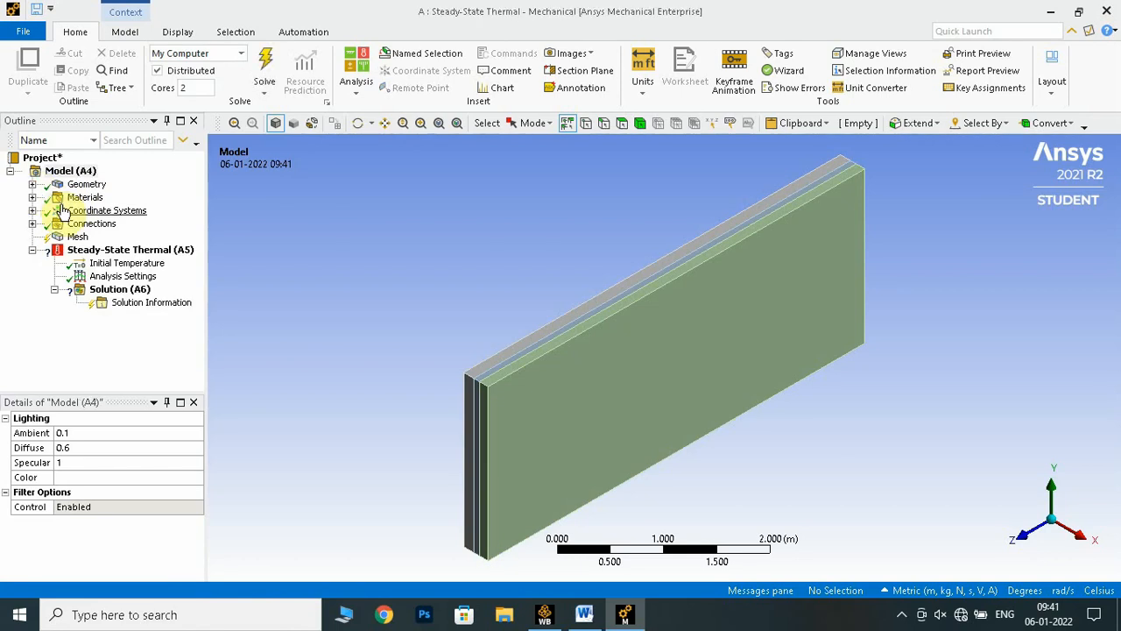
pyautogui.click(33, 185)
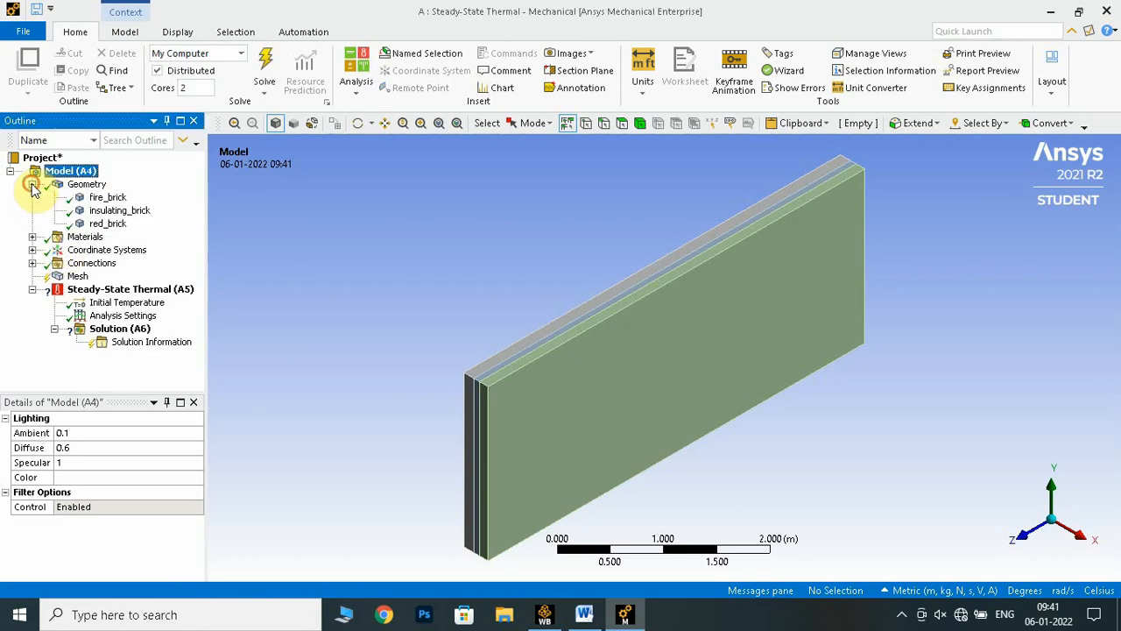
pyautogui.click(114, 198)
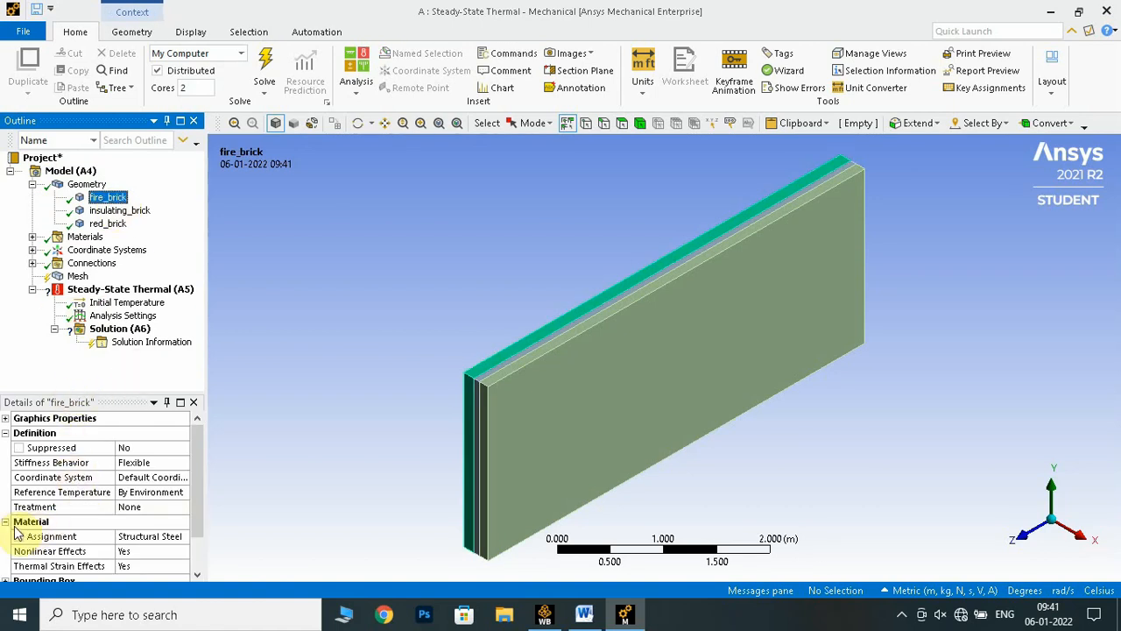
pyautogui.click(138, 539)
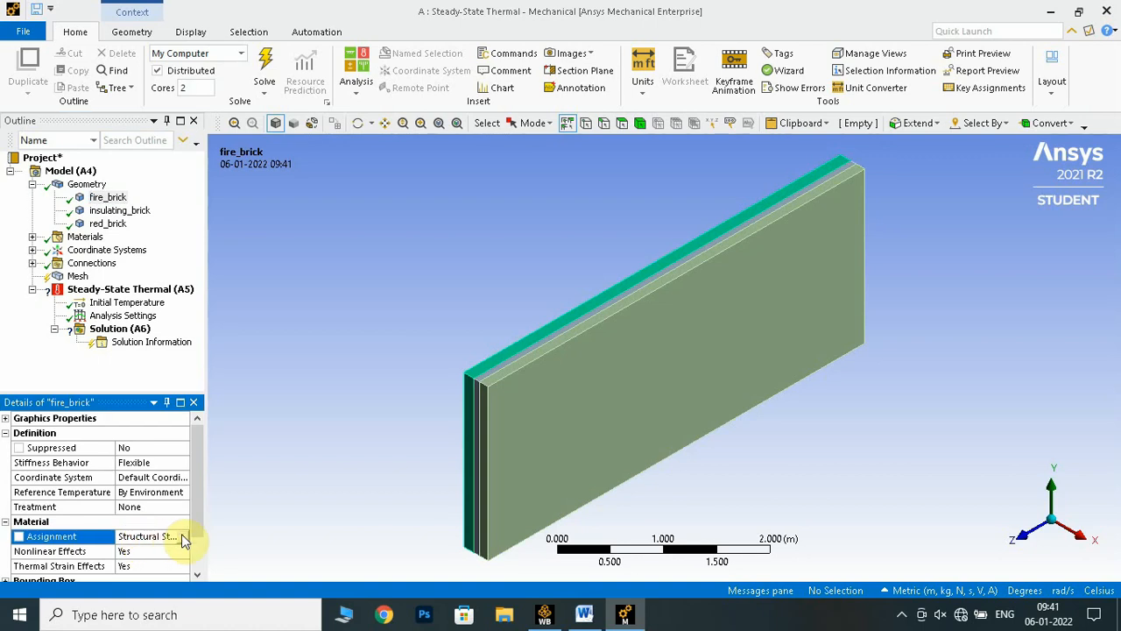
pyautogui.click(183, 536)
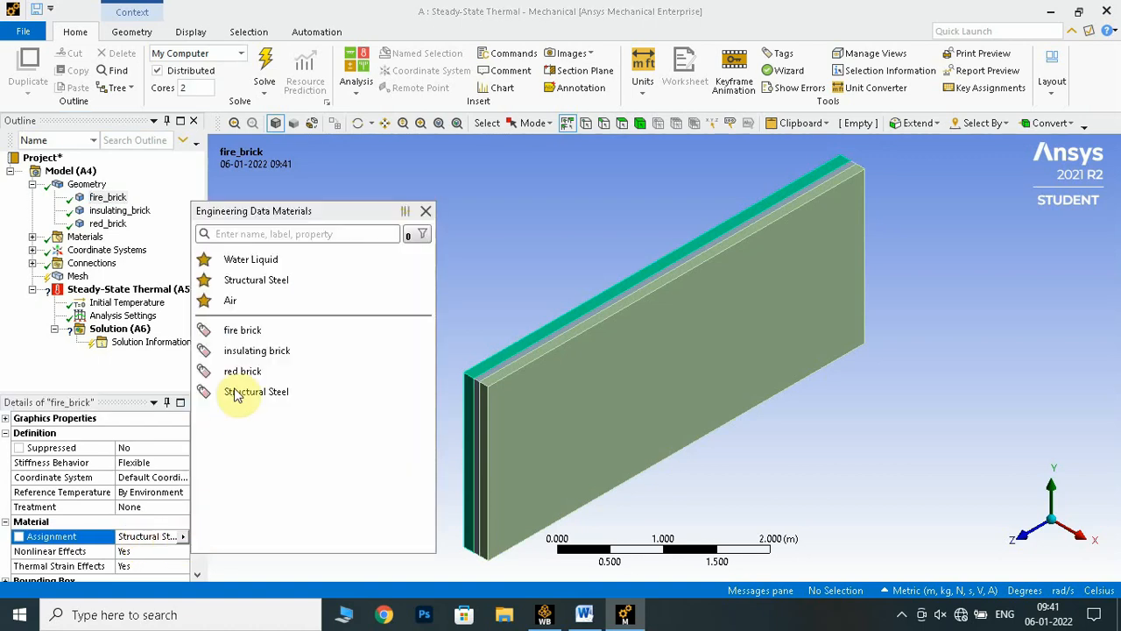
pyautogui.click(241, 333)
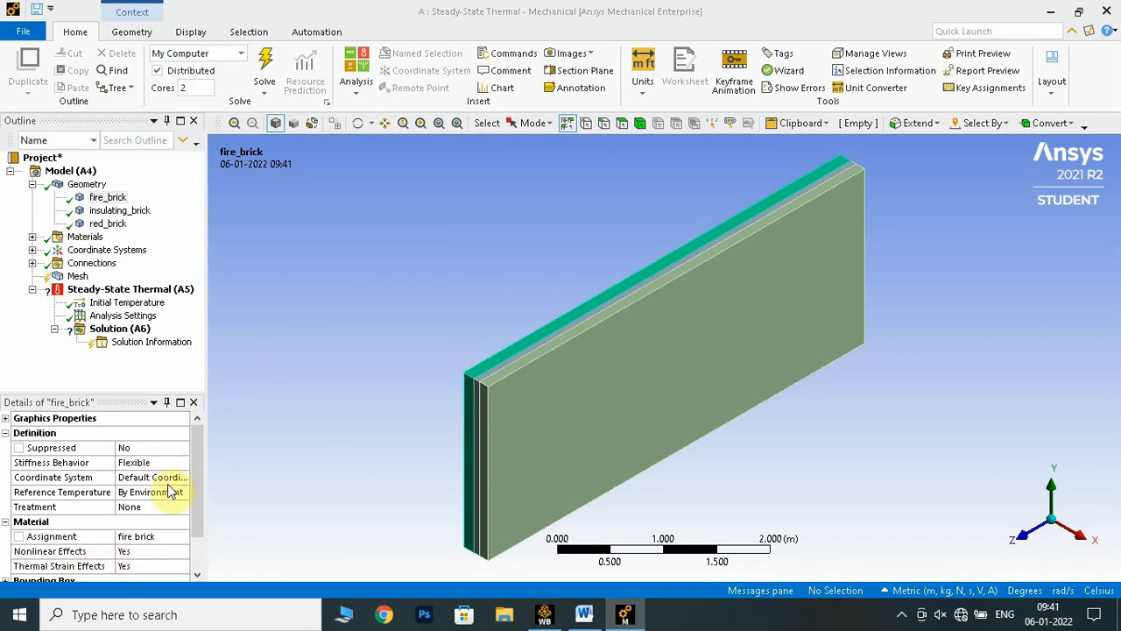
# Assign the insulating brick material to the insulating_brick body
pyautogui.click(120, 211)
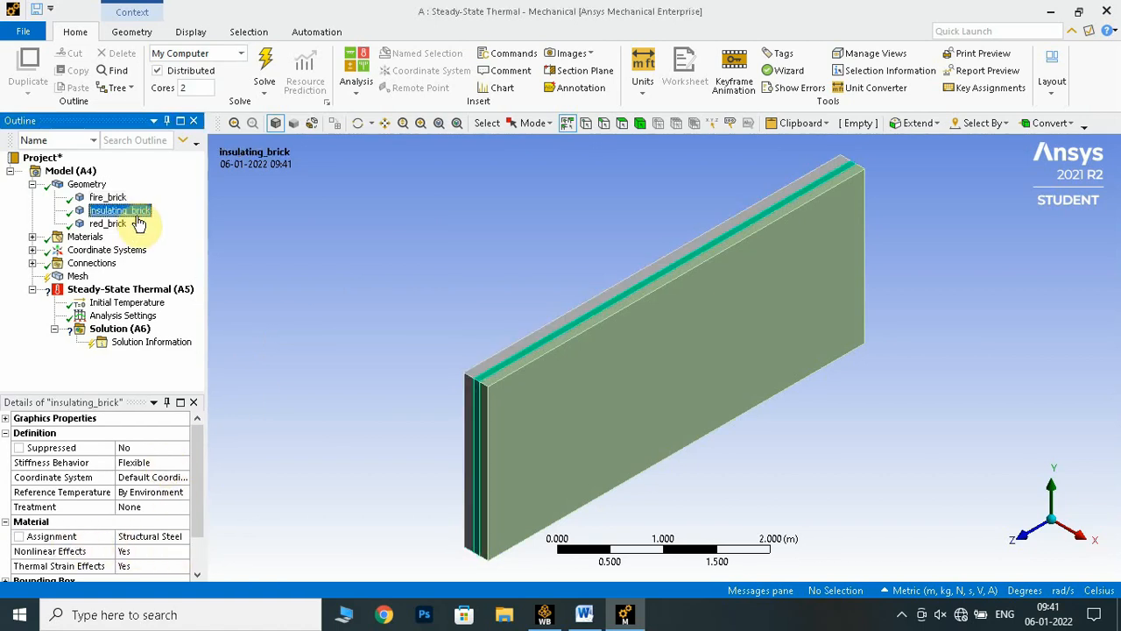
pyautogui.click(132, 536)
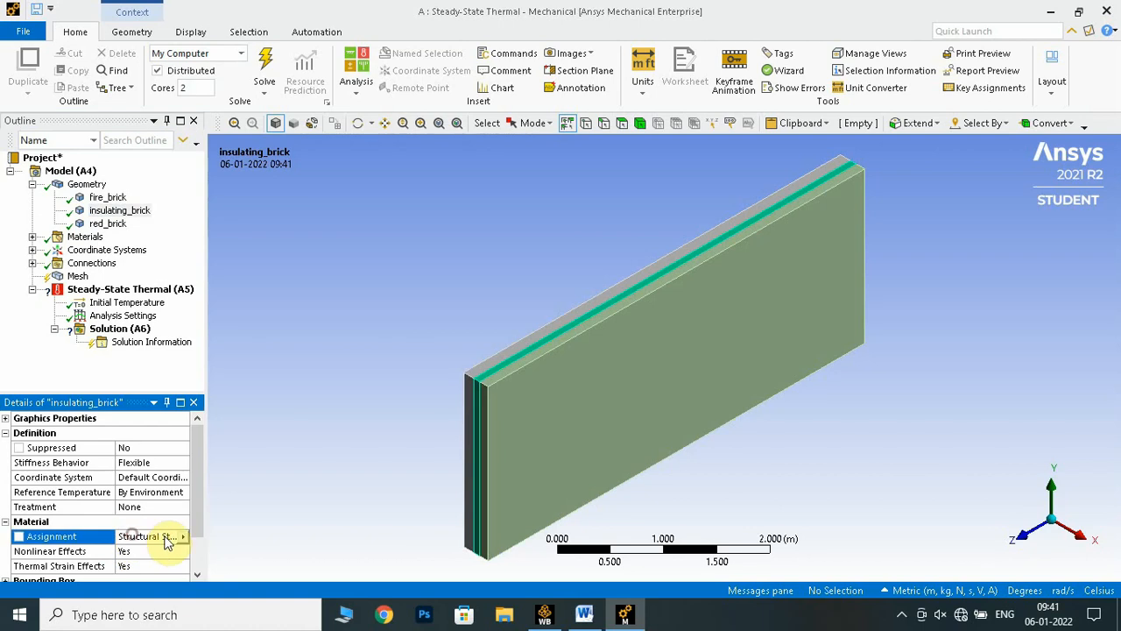
pyautogui.click(183, 536)
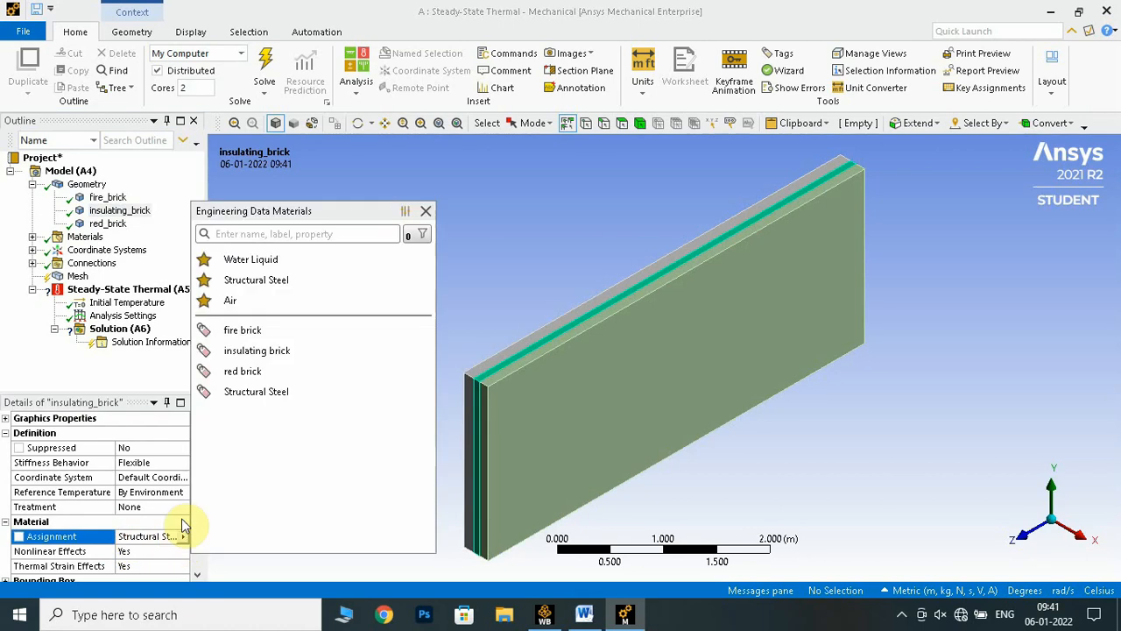
pyautogui.click(282, 351)
# Assign the red brick material to the red_brick body and collapse the geometry's body list
pyautogui.click(107, 224)
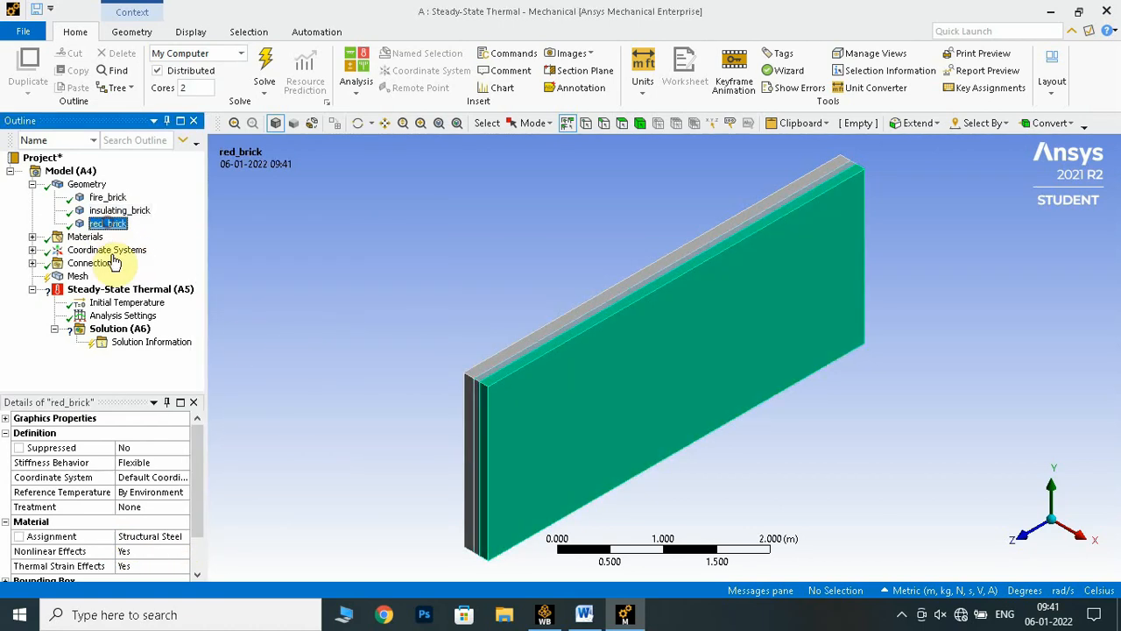
pyautogui.click(147, 538)
pyautogui.click(182, 536)
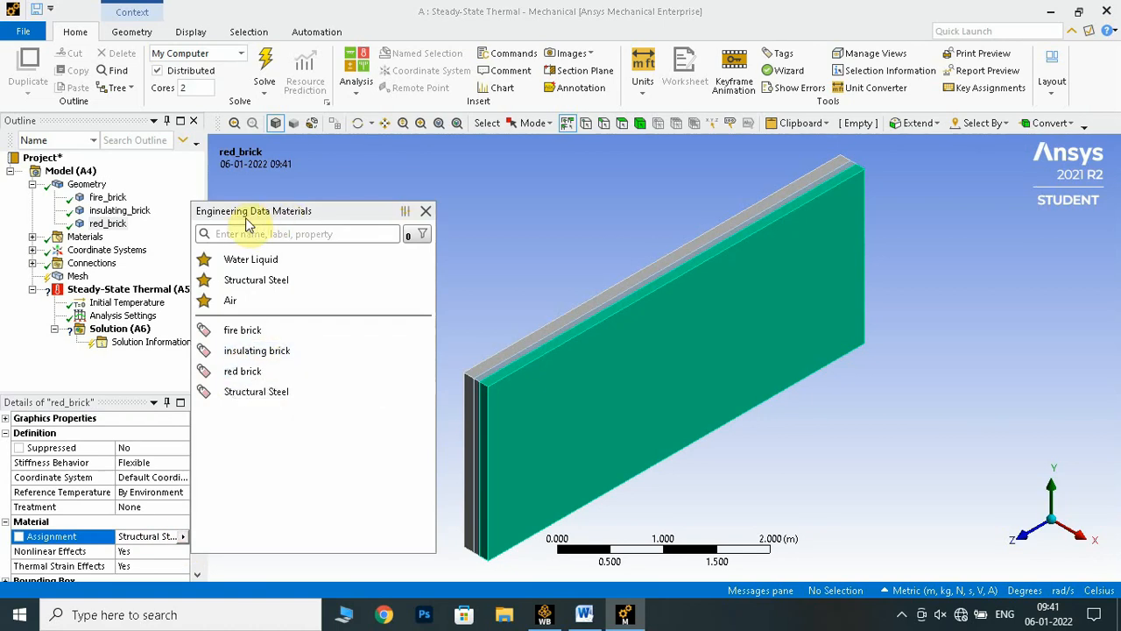
pyautogui.click(249, 371)
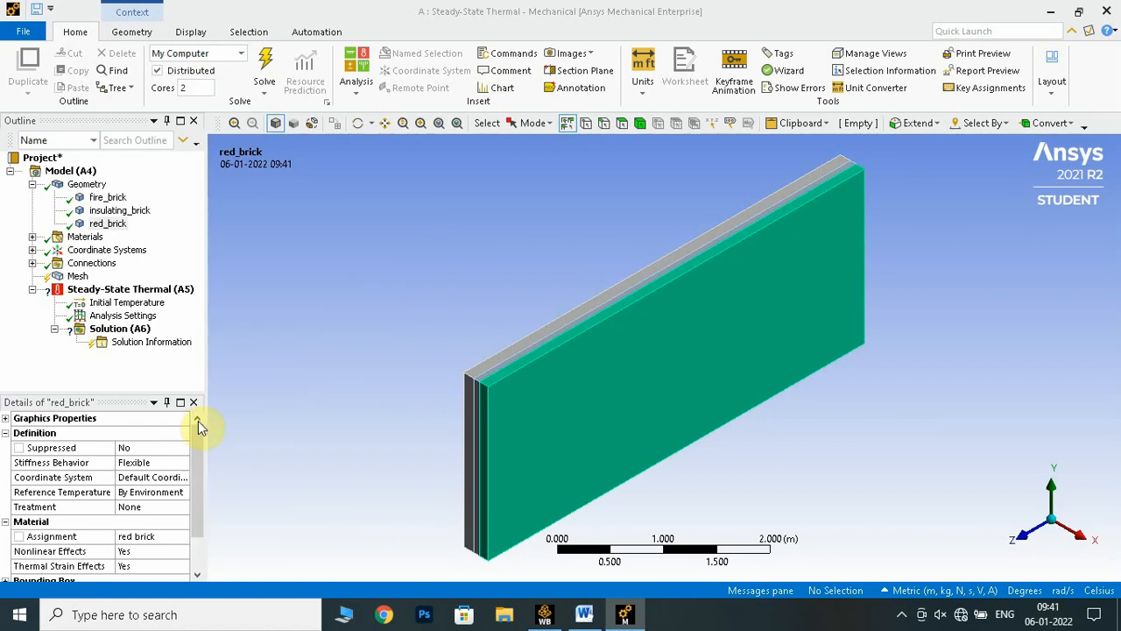
pyautogui.doubleClick(42, 188)
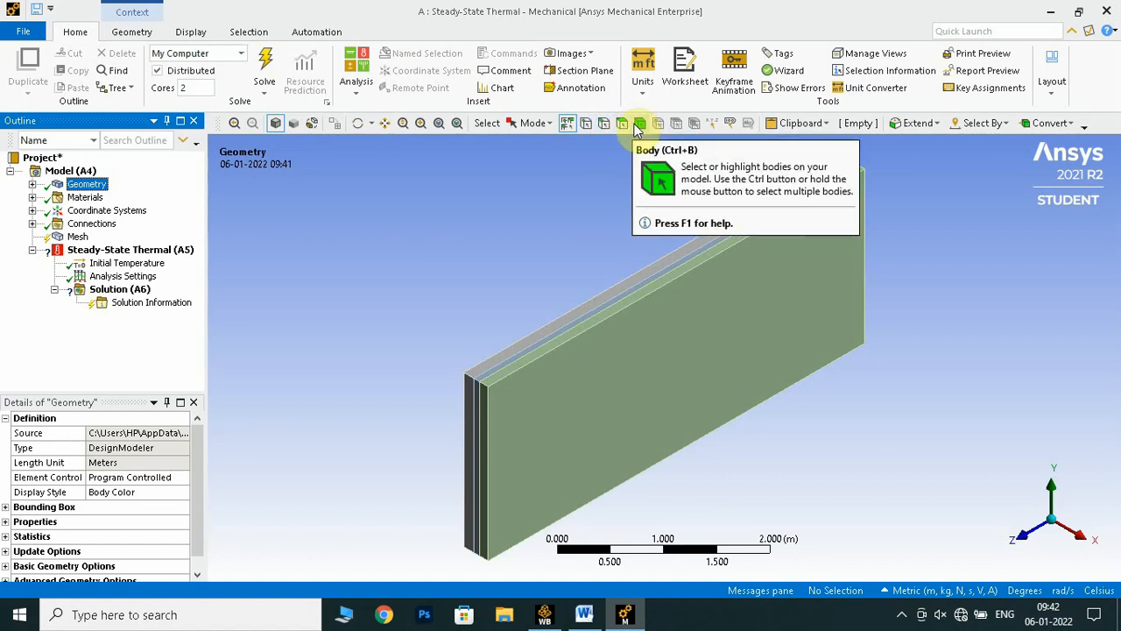
# Hide all bodies except fire_brick so that only the inside layer of the wall is displayed
pyautogui.scroll(-2, 441, 225)
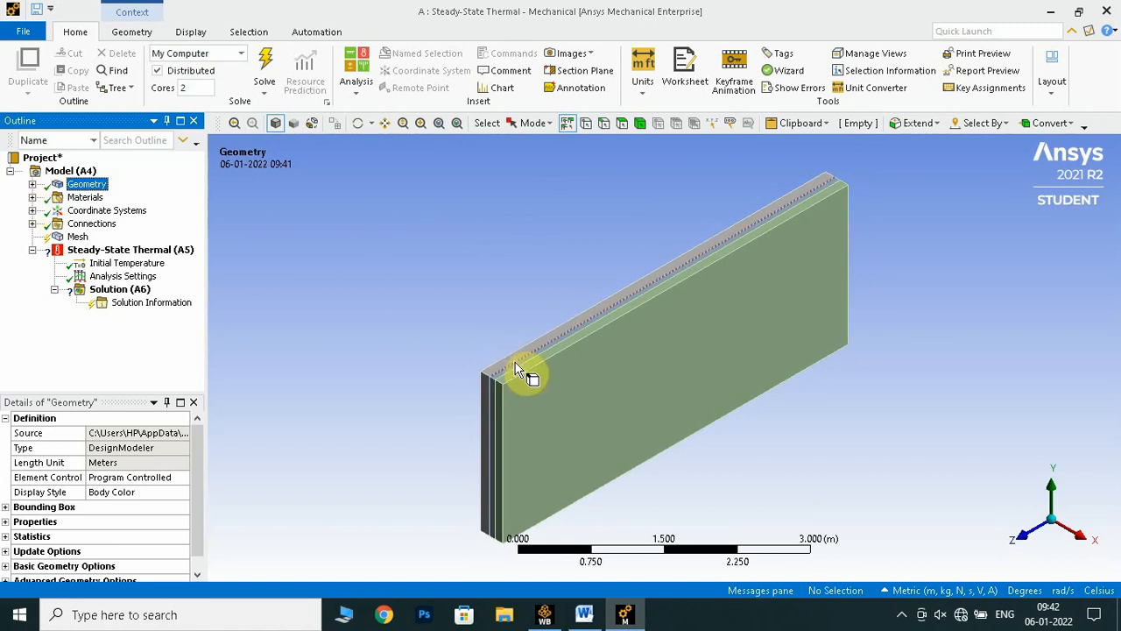
pyautogui.moveTo(443, 295); pyautogui.dragTo(565, 290, button='middle')
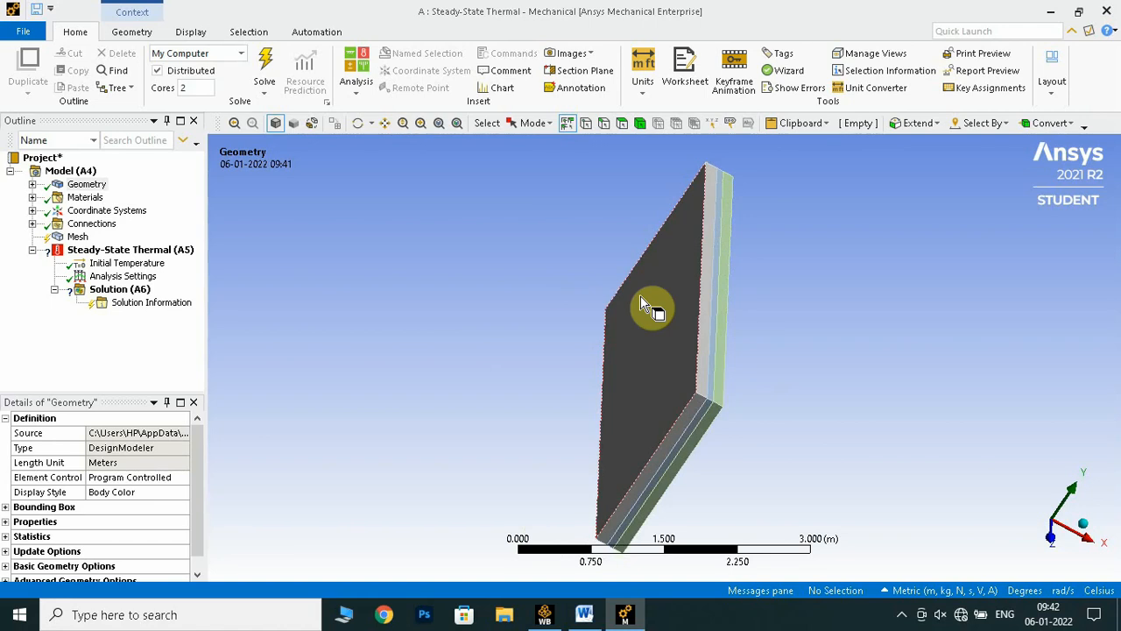
pyautogui.moveTo(475, 258); pyautogui.dragTo(395, 263, button='middle')
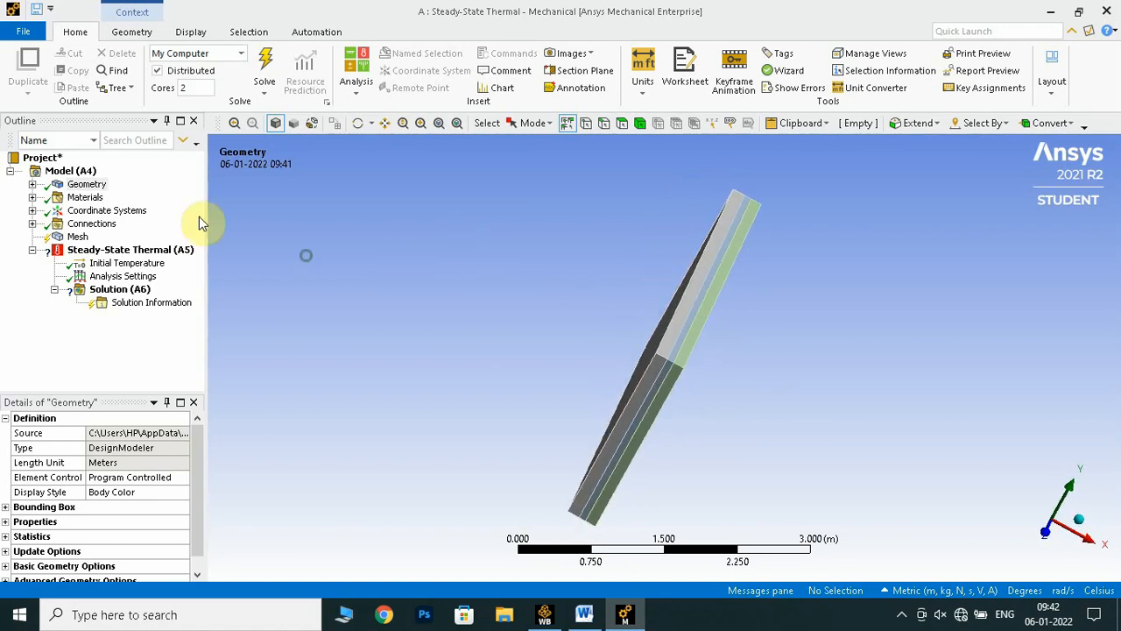
pyautogui.click(33, 185)
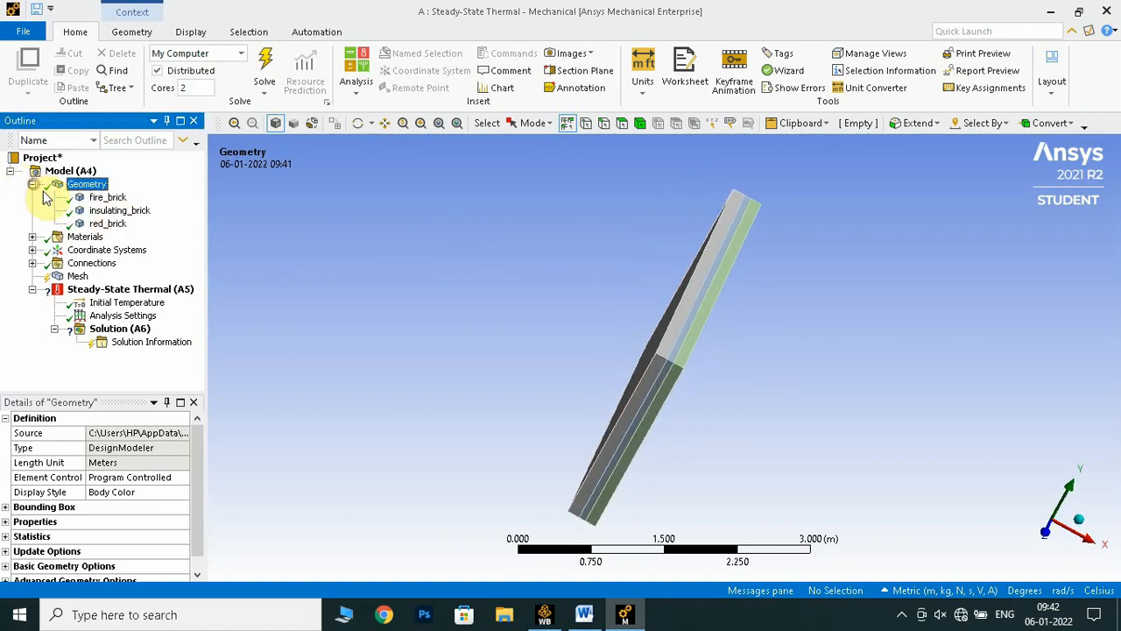
pyautogui.click(109, 198)
pyautogui.rightClick(110, 198)
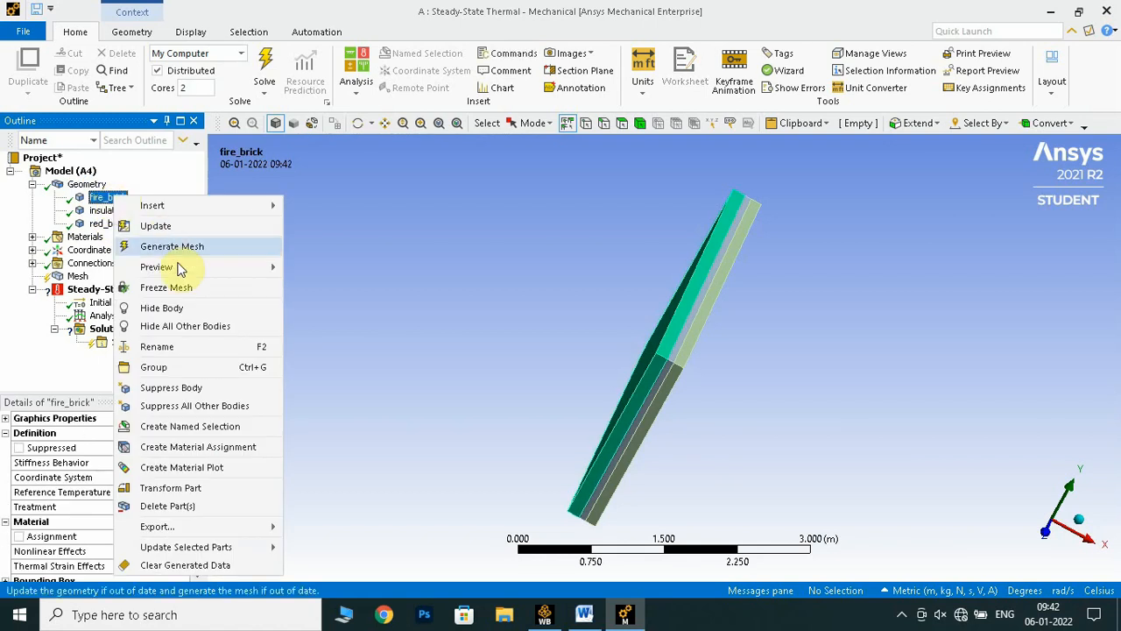
pyautogui.click(181, 325)
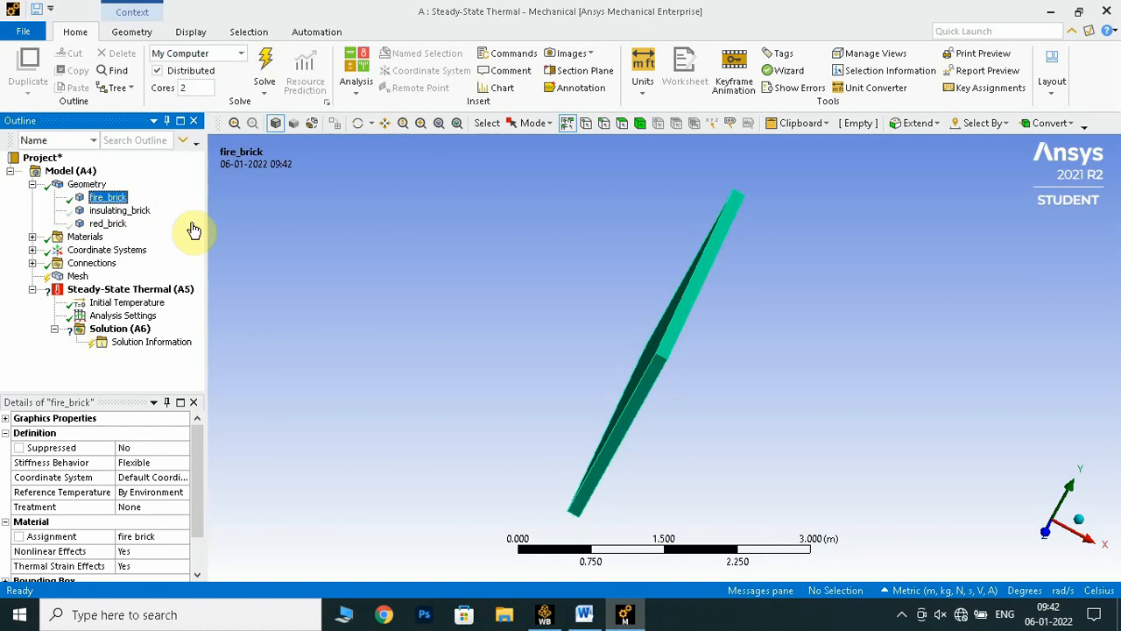
# Create a named selection wall-1 from the large fire_brick face that faces away from the other layers, and expand the named selections list
pyautogui.moveTo(475, 291); pyautogui.dragTo(818, 415, button='middle')
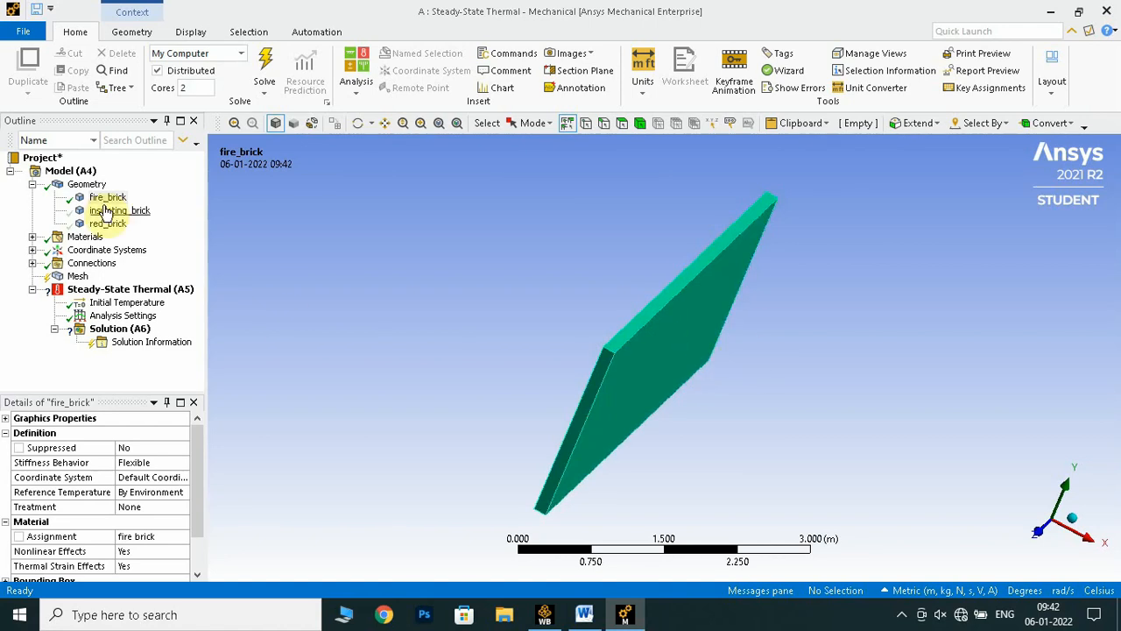
pyautogui.click(622, 124)
pyautogui.moveTo(566, 230); pyautogui.dragTo(671, 275, button='middle')
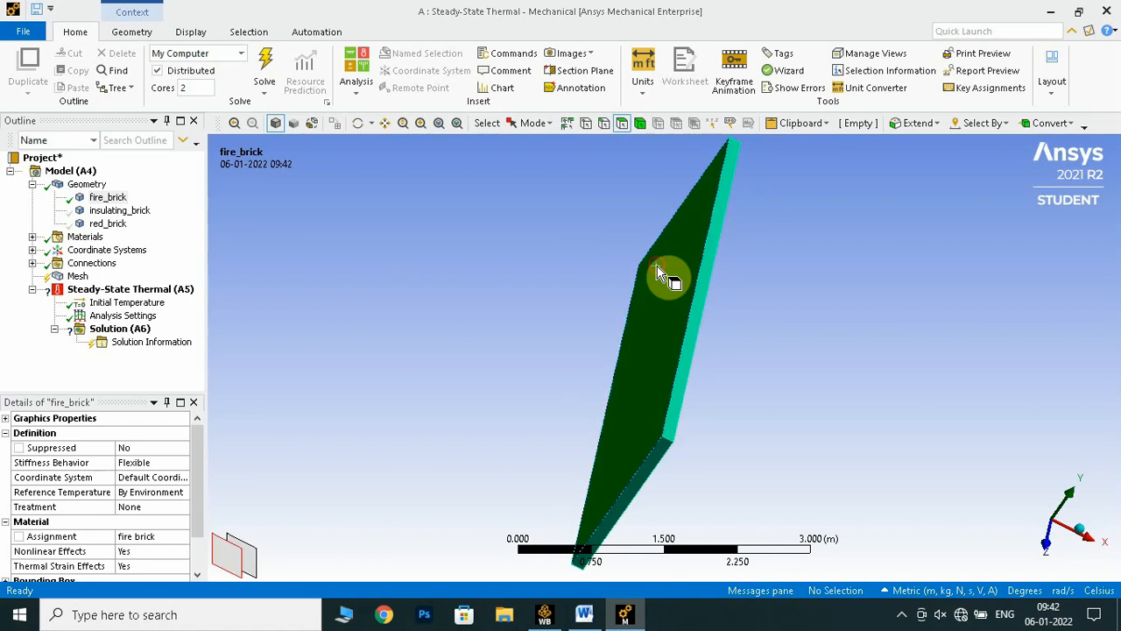
pyautogui.click(659, 274)
pyautogui.rightClick(663, 273)
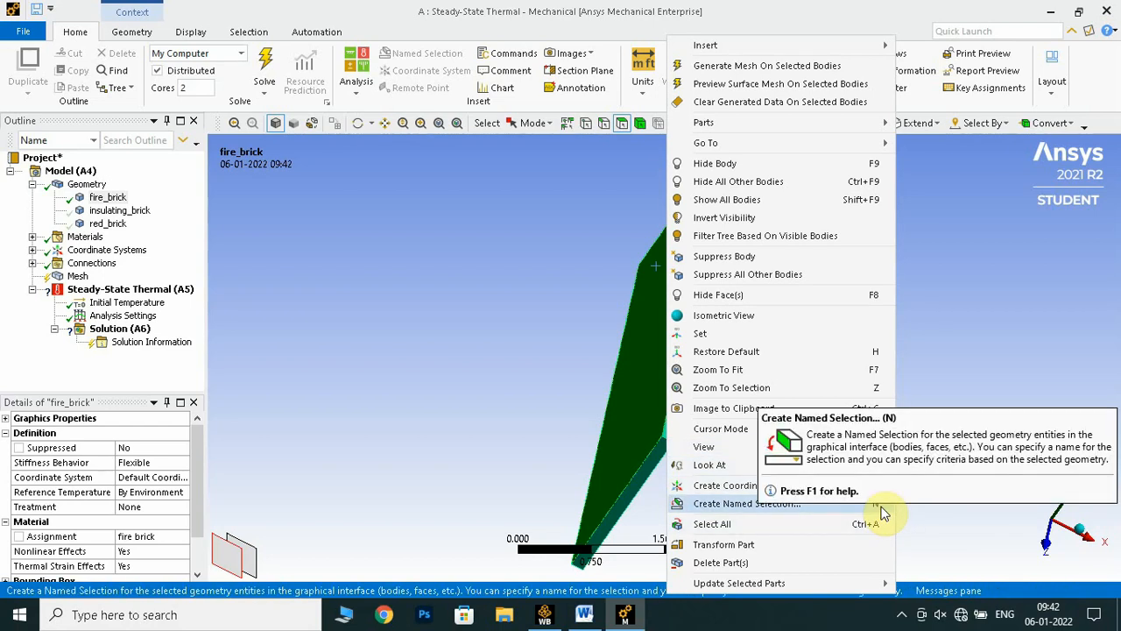
pyautogui.click(740, 505)
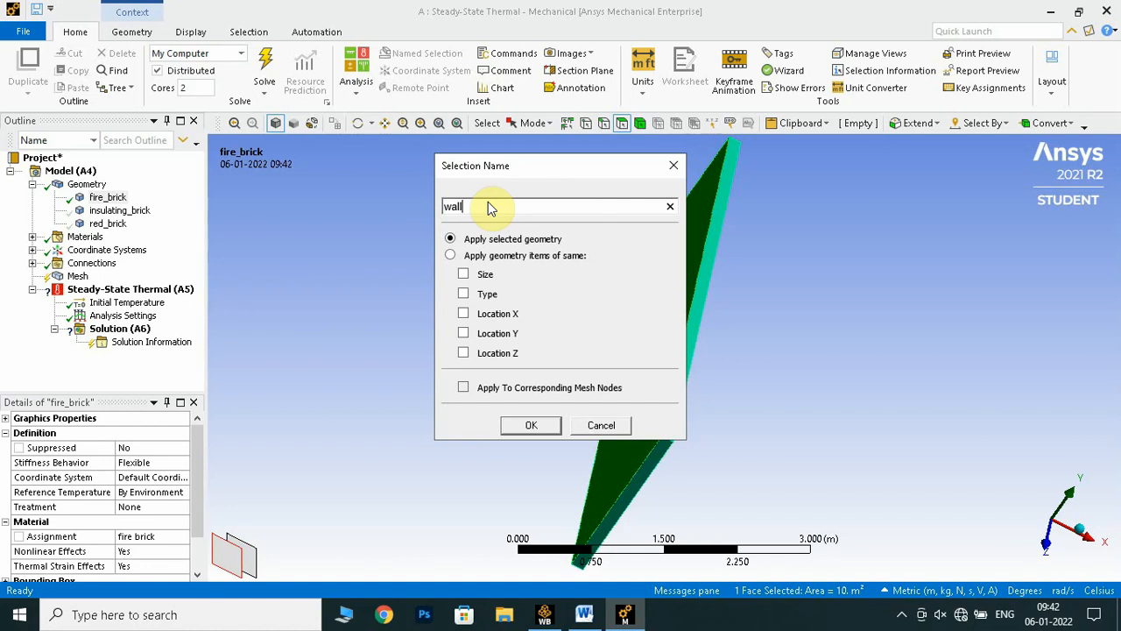
pyautogui.write('wall-1')
pyautogui.press('Return')
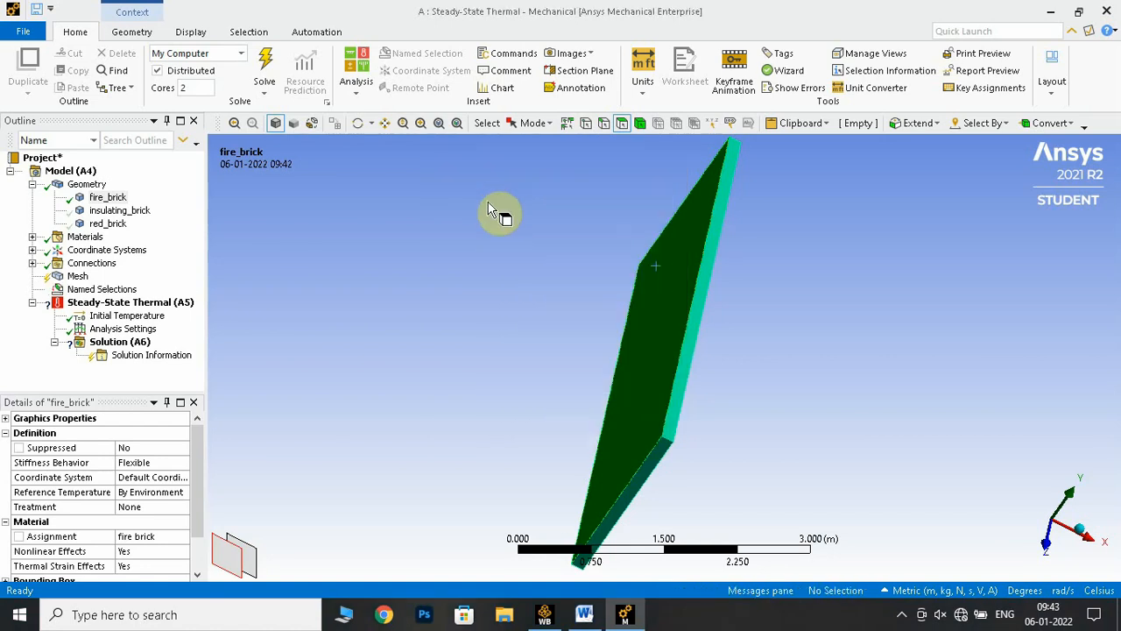
pyautogui.click(33, 290)
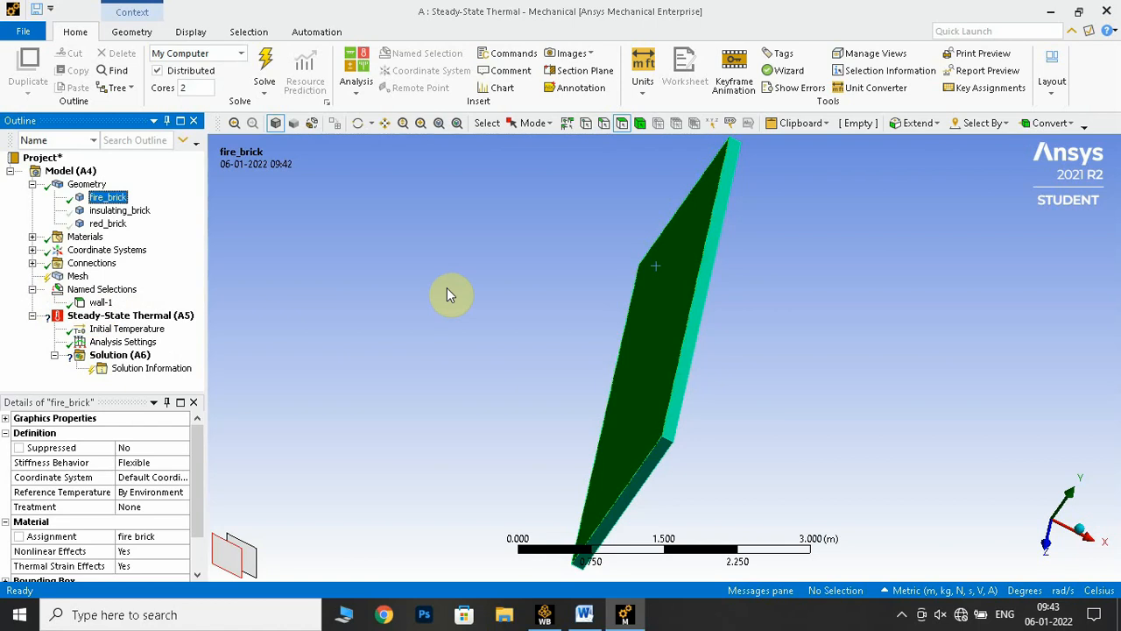
# Create a named selection wall-2 from the opposite large face of fire_brick, where the insulating layer adjoins
pyautogui.moveTo(450, 295); pyautogui.dragTo(388, 246, button='middle')
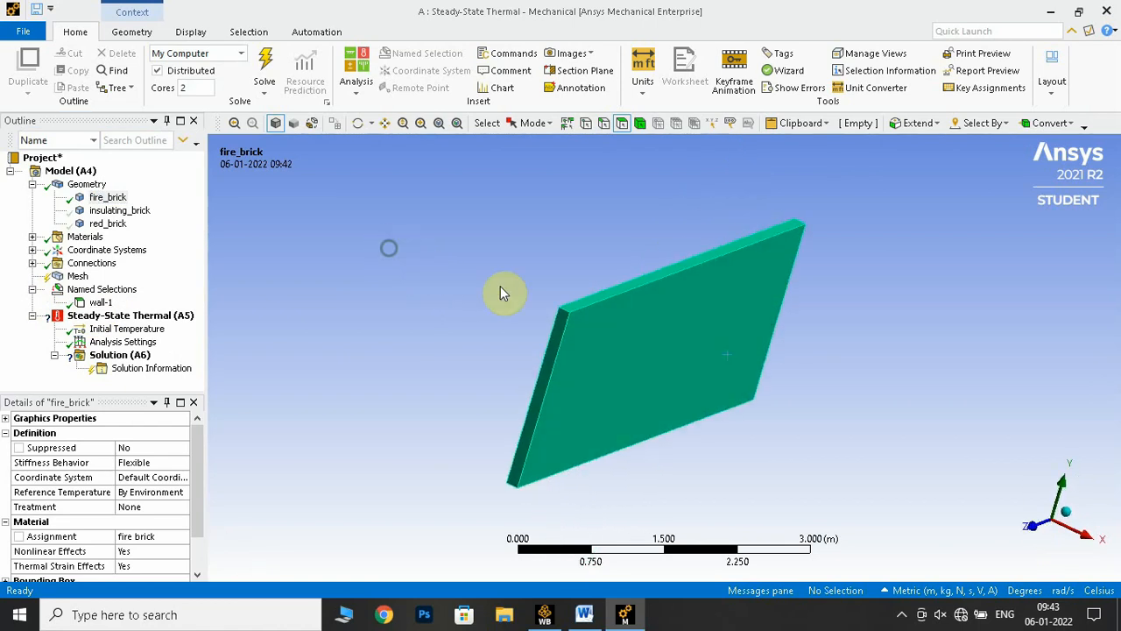
pyautogui.click(642, 335)
pyautogui.press('n')
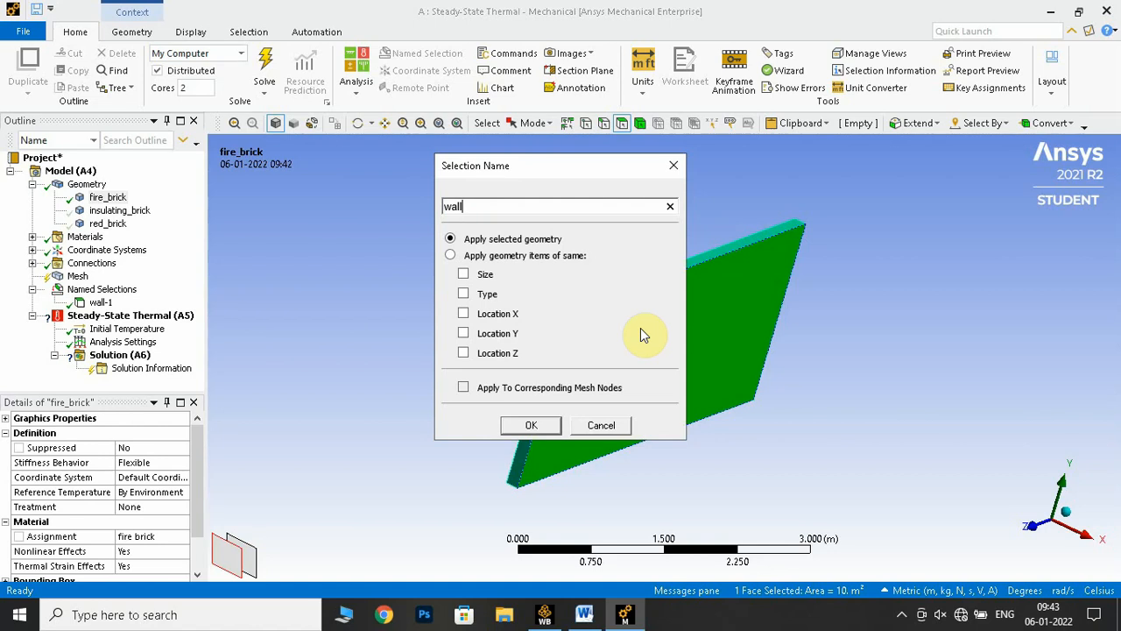
pyautogui.press('Return')
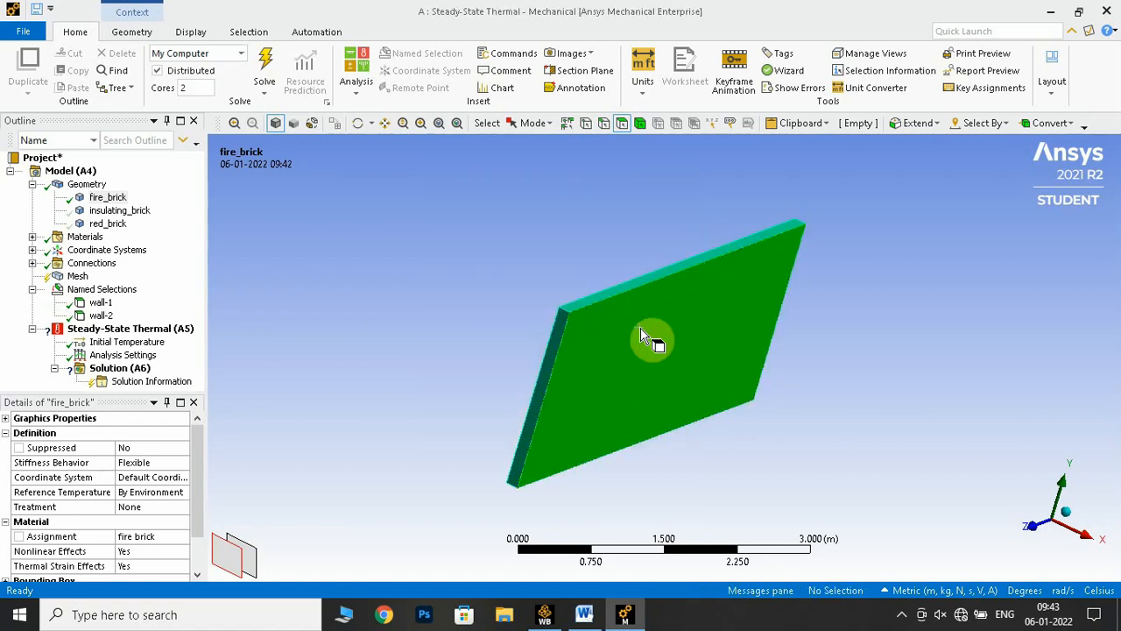
# Show the insulating_brick body and create a named selection wall-3 from its large exposed face
pyautogui.click(93, 215)
pyautogui.rightClick(94, 215)
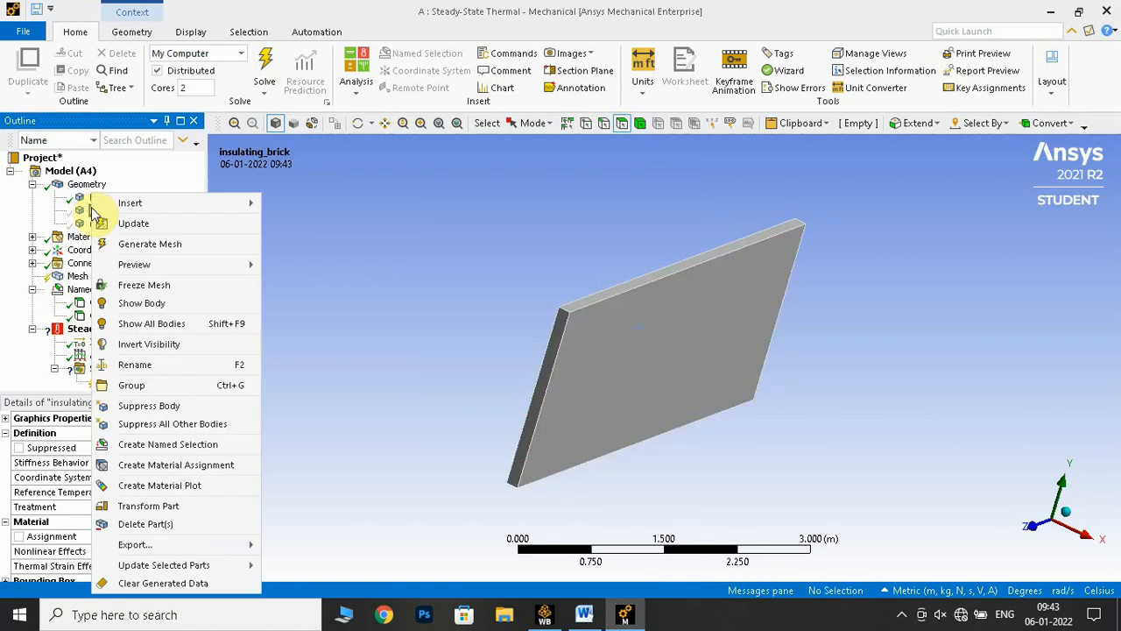
pyautogui.click(142, 303)
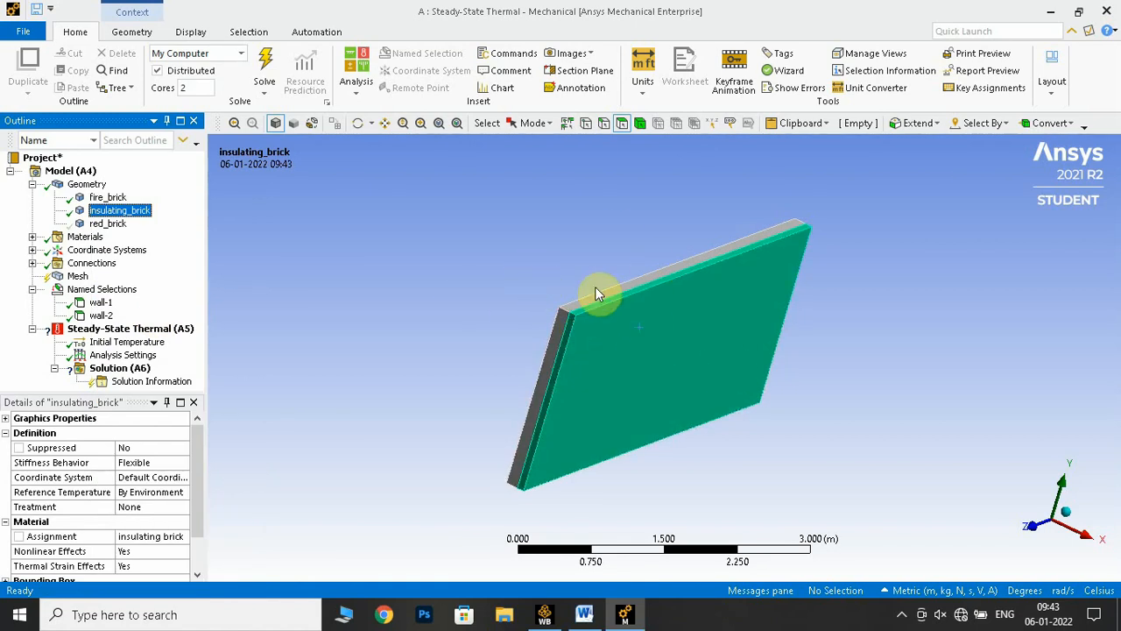
pyautogui.click(620, 331)
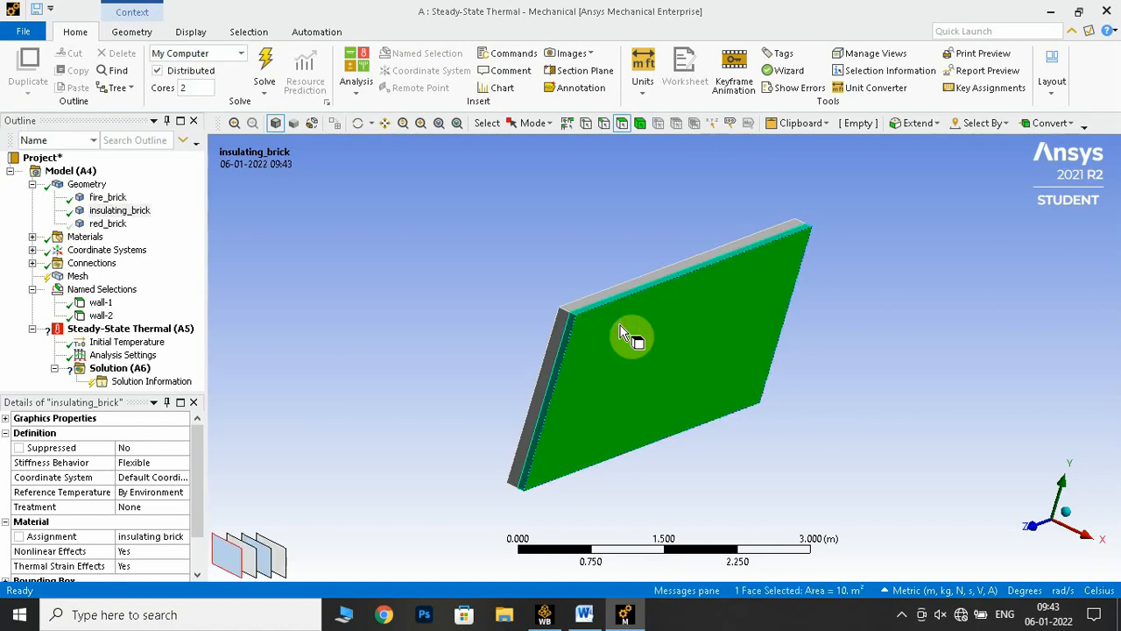
pyautogui.press('n')
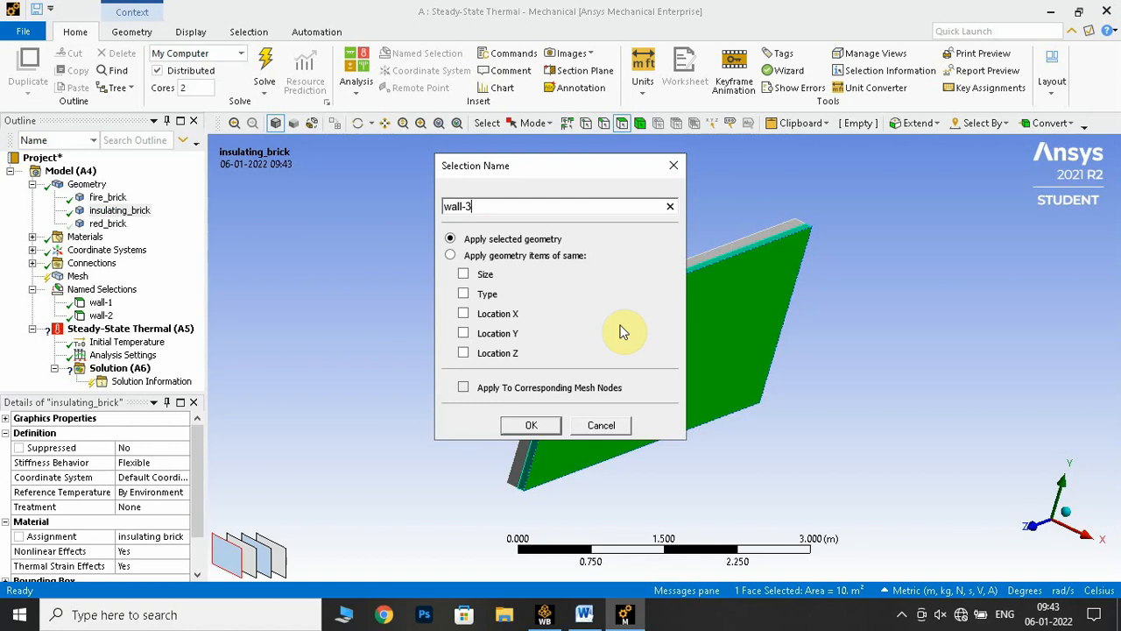
pyautogui.press('Return')
pyautogui.click(443, 312)
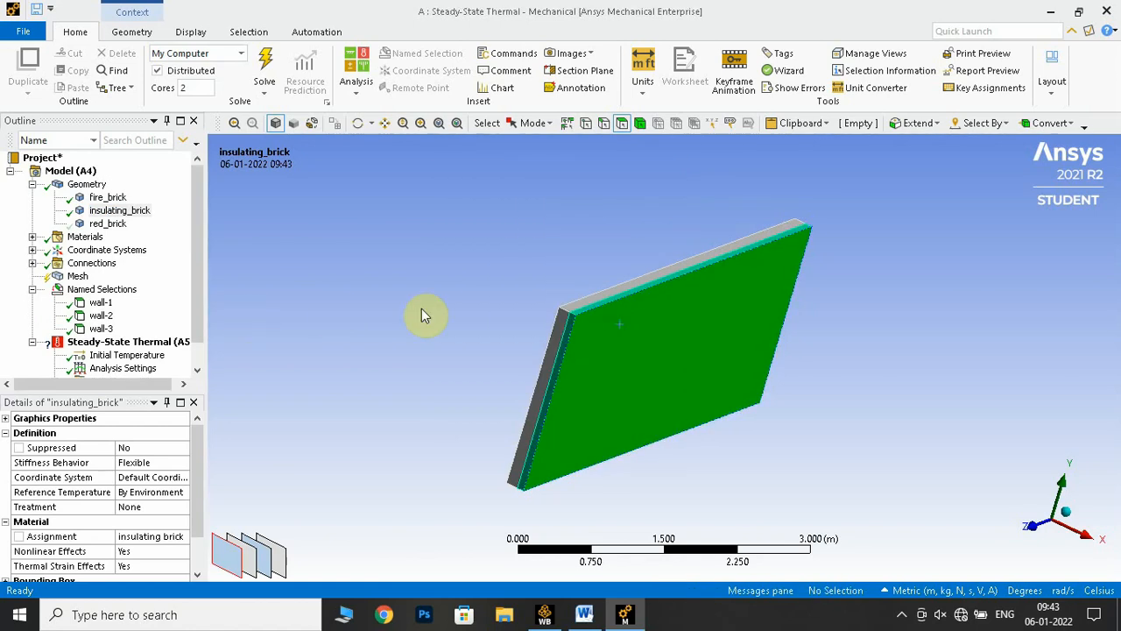
# Show the red_brick body and create a named selection wall-4 from its large outer face
pyautogui.click(105, 224)
pyautogui.rightClick(105, 225)
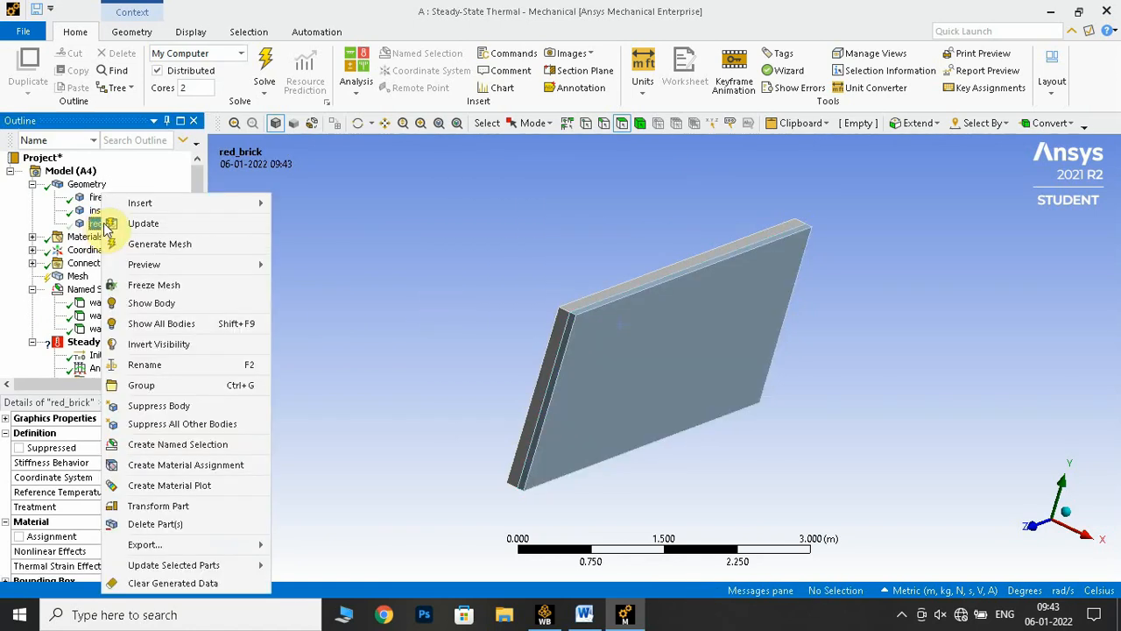
pyautogui.click(140, 303)
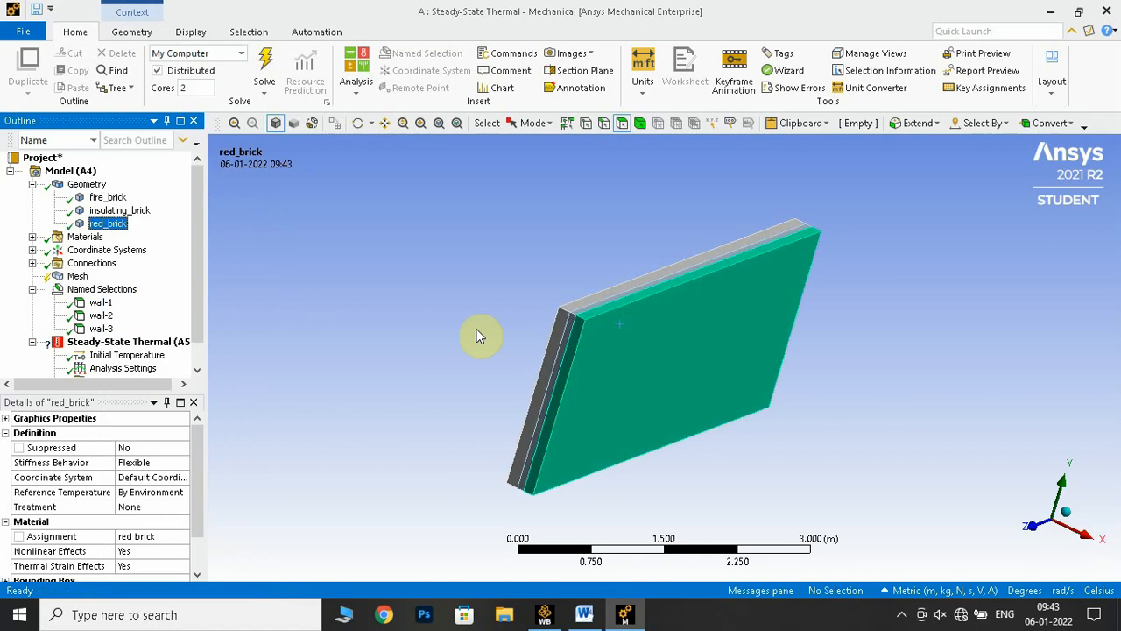
pyautogui.click(663, 352)
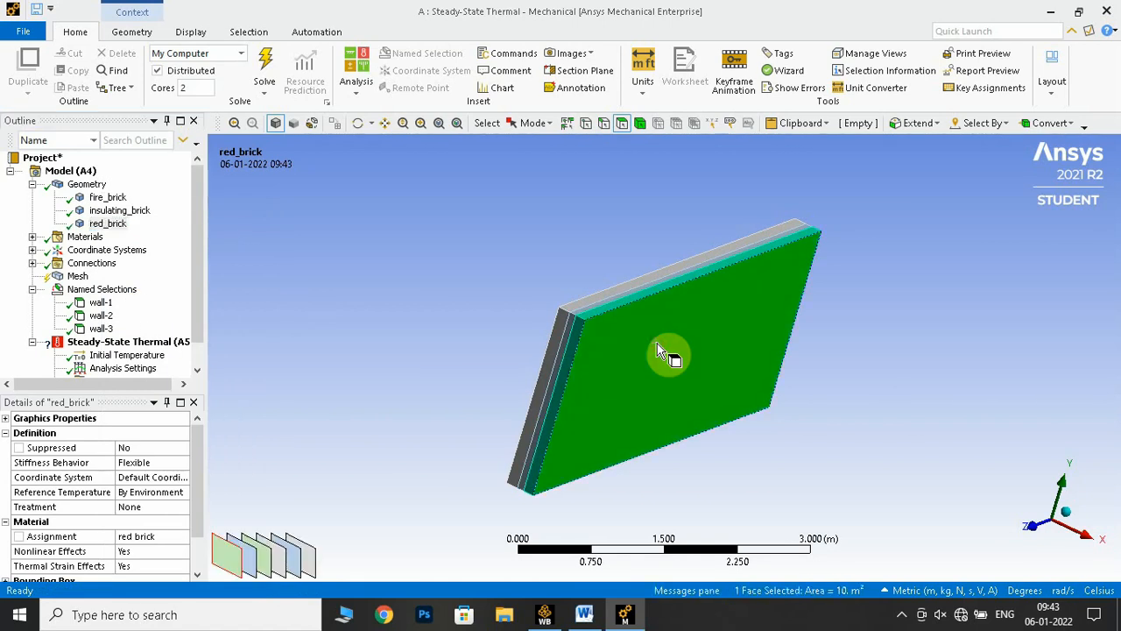
pyautogui.press('n')
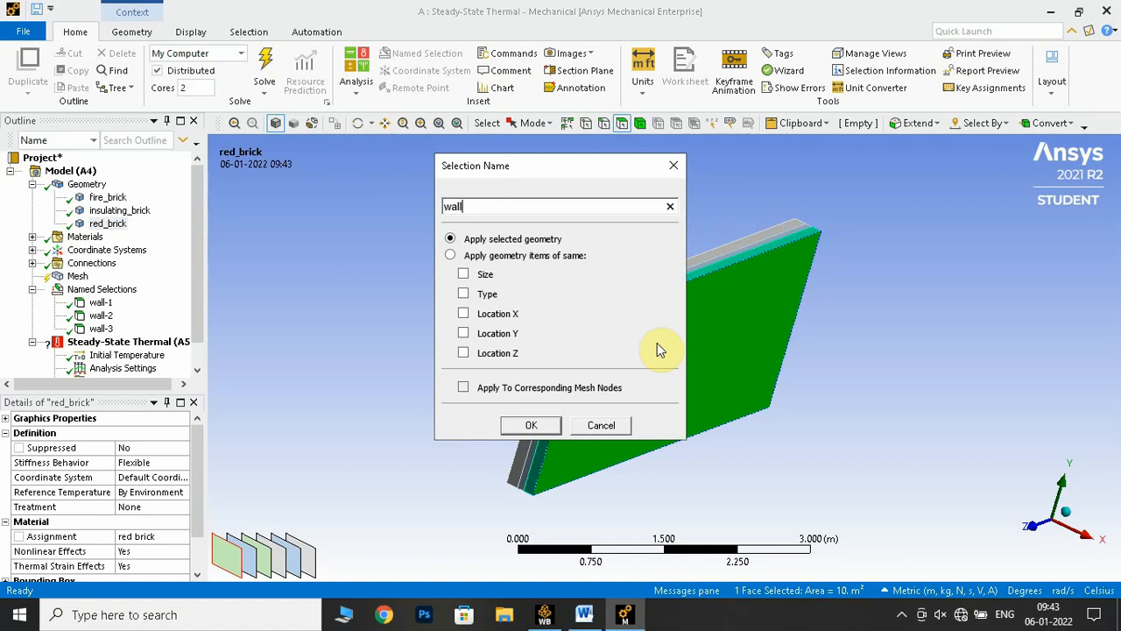
pyautogui.press('Return')
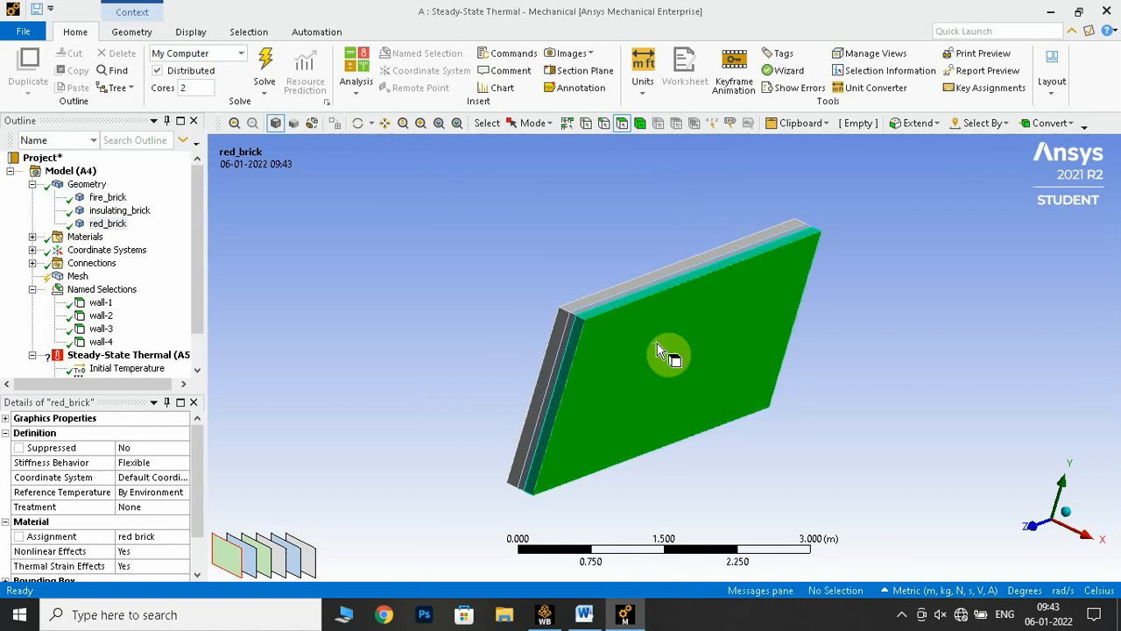
# Check the face locations of wall-1 to wall-4 on the model, collapse the named selections, and highlight the fire_brick body
pyautogui.click(98, 304)
pyautogui.moveTo(296, 285); pyautogui.dragTo(345, 272, button='middle')
pyautogui.click(98, 318)
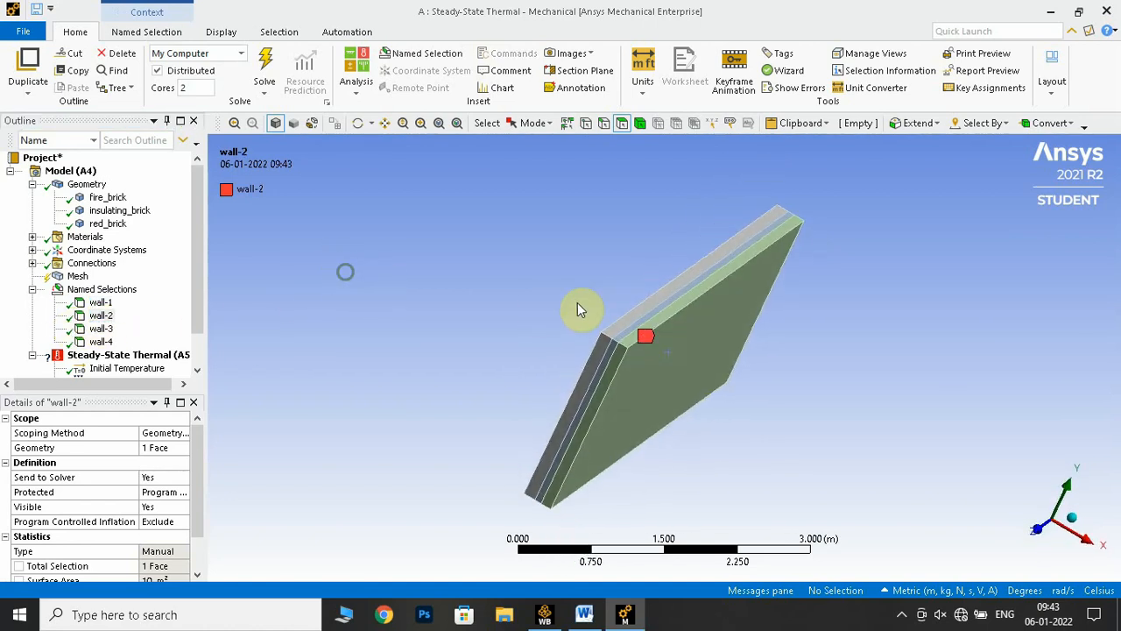
pyautogui.scroll(3, 607, 333)
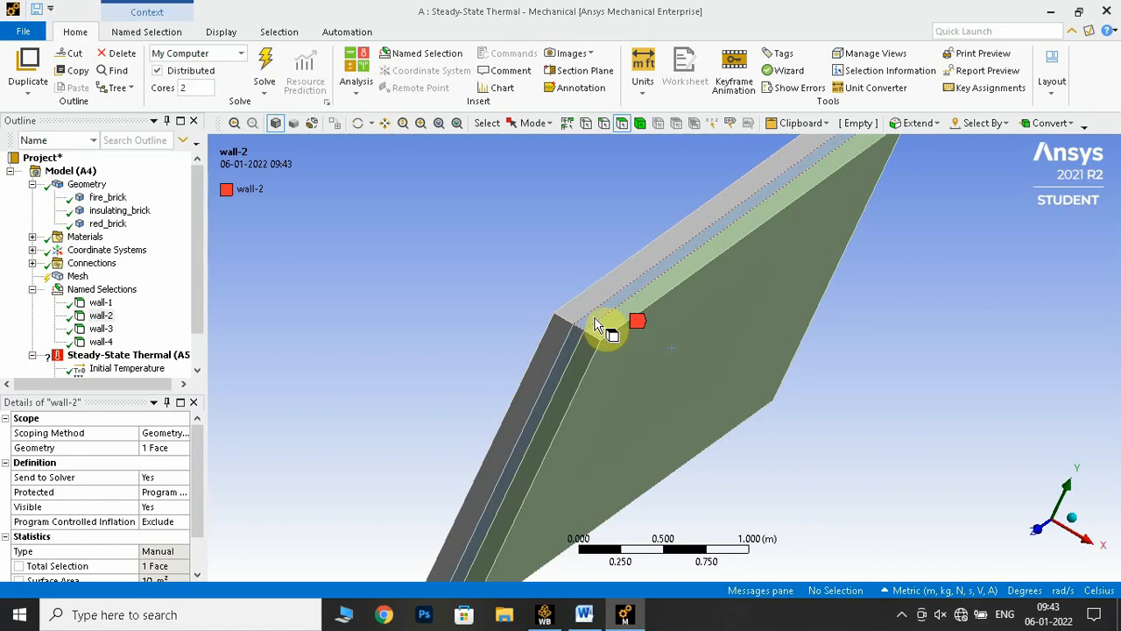
pyautogui.click(101, 329)
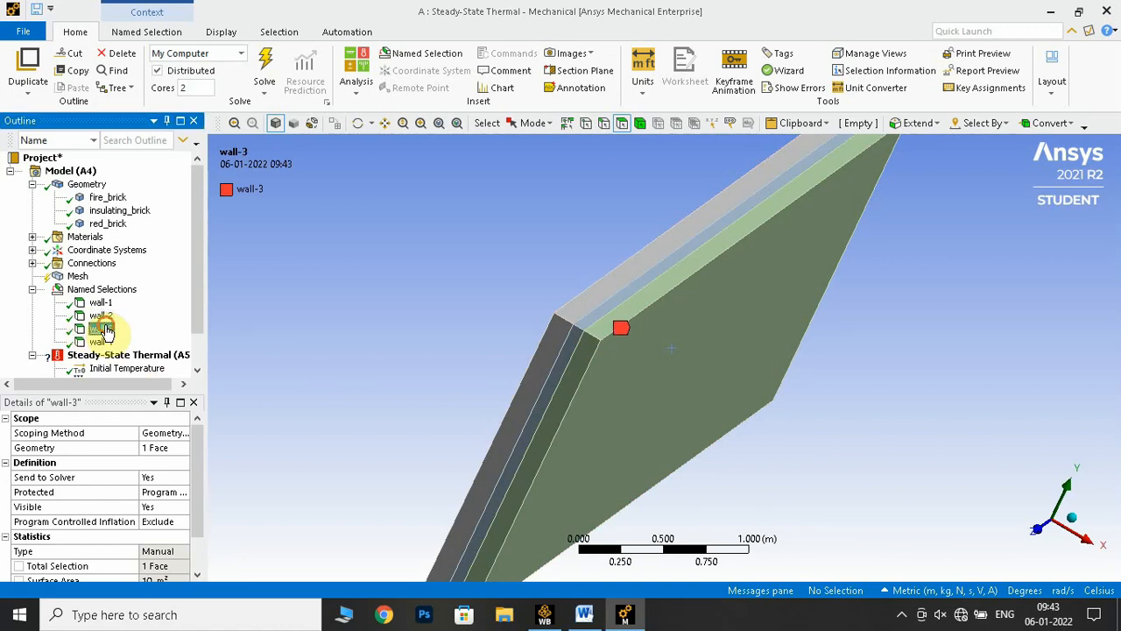
pyautogui.moveTo(476, 318); pyautogui.dragTo(417, 272, button='middle')
pyautogui.scroll(-2, 416, 270)
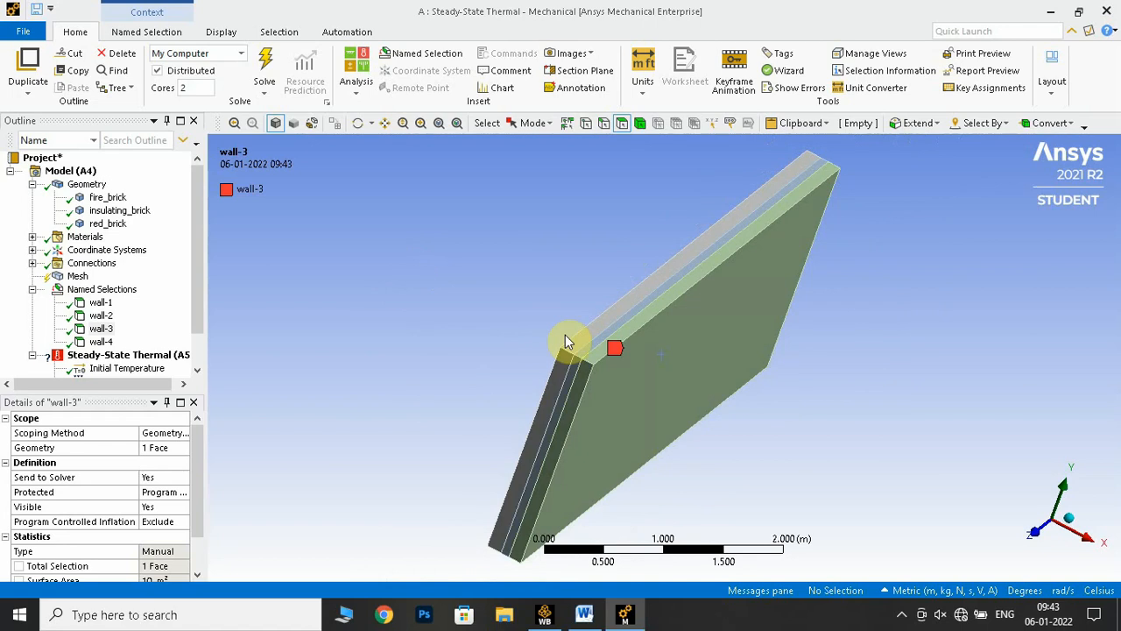
pyautogui.click(102, 341)
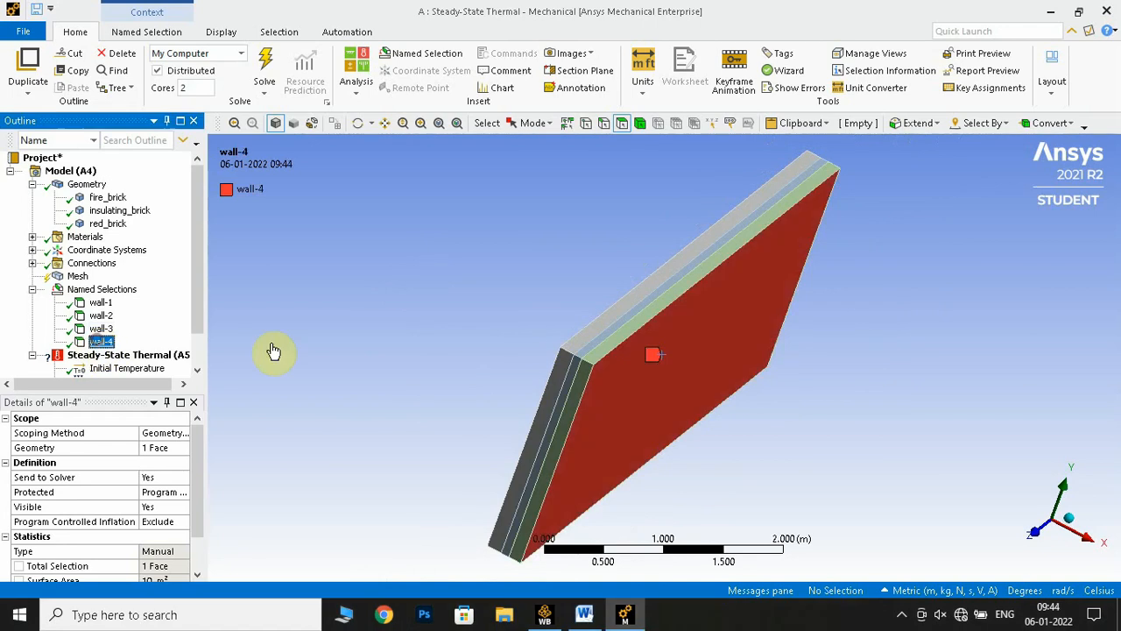
pyautogui.click(31, 291)
pyautogui.click(32, 290)
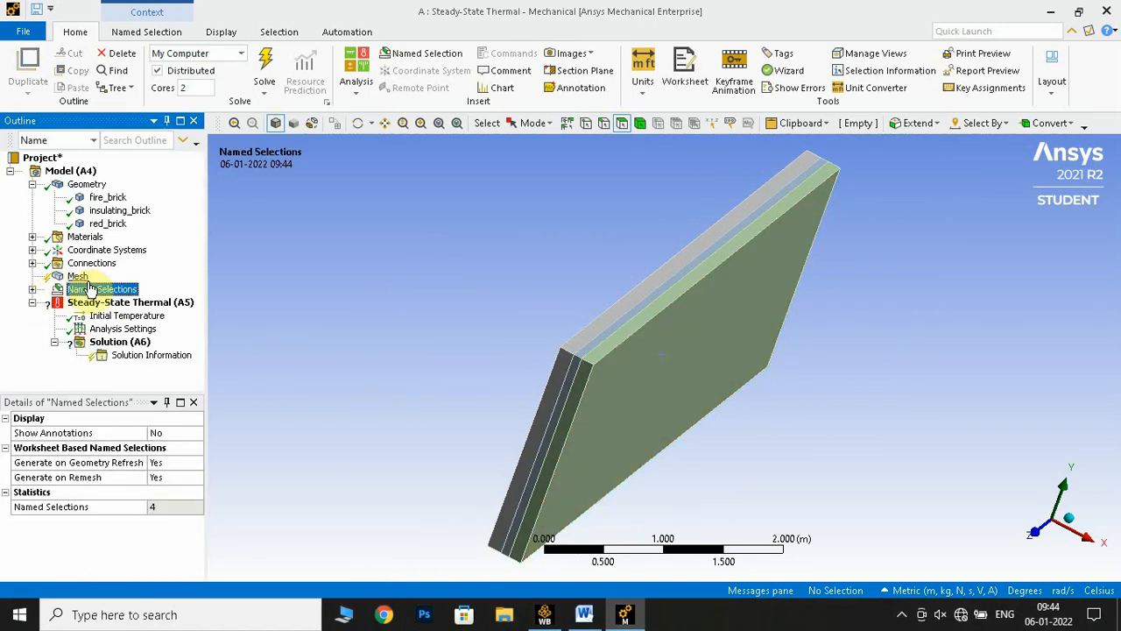
pyautogui.click(98, 198)
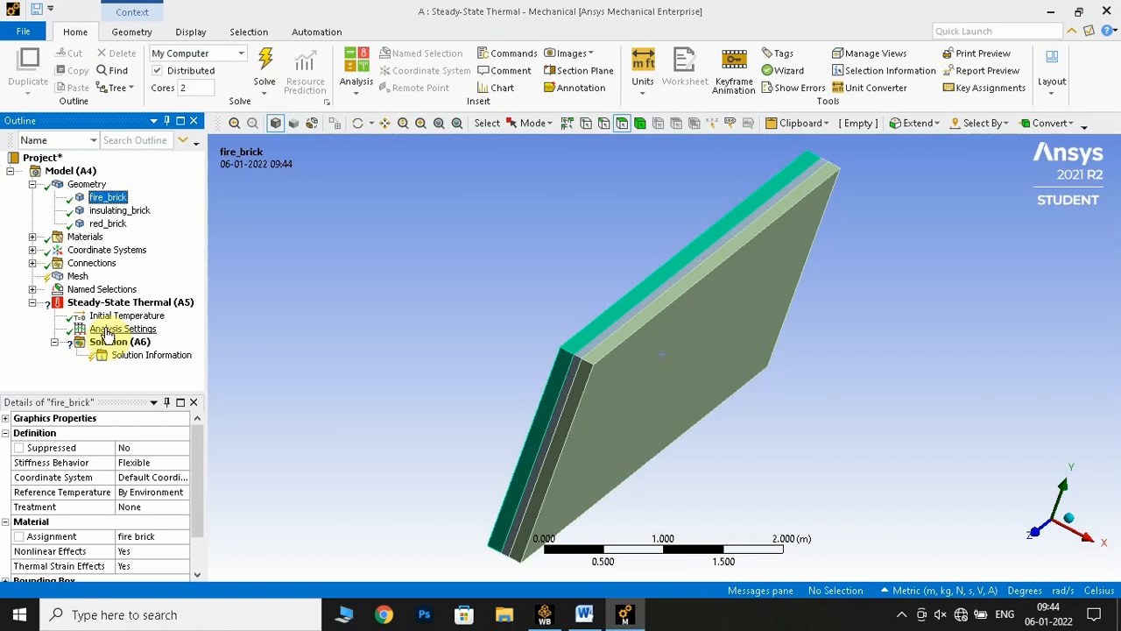
# Switch to the lab manual in Word and read the material assignment in Step 5 and the meshing instructions in Step 6
pyautogui.click(584, 614)
pyautogui.scroll(-15, 465, 366)
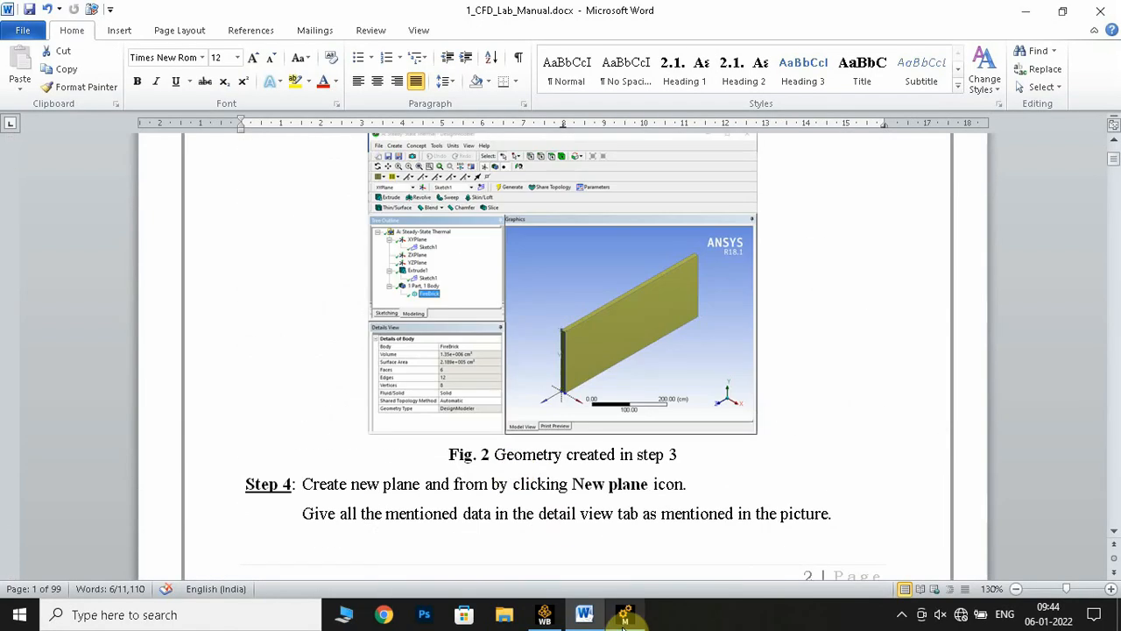
pyautogui.scroll(-7, 799, 316)
pyautogui.scroll(-20, 799, 316)
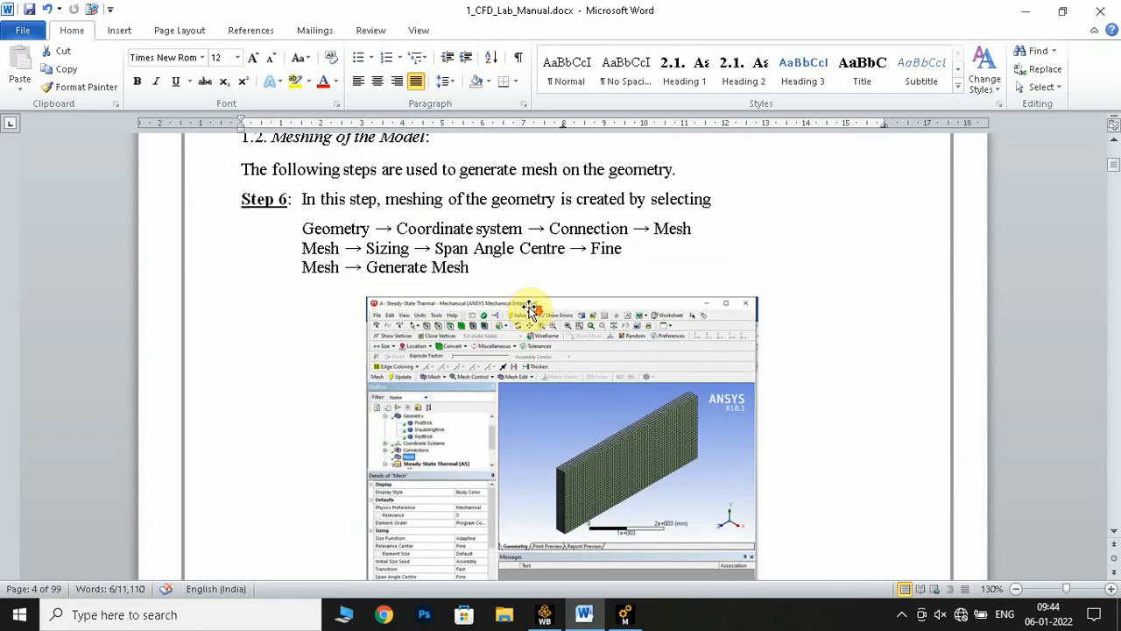
pyautogui.scroll(15, 530, 306)
pyautogui.scroll(1, 534, 306)
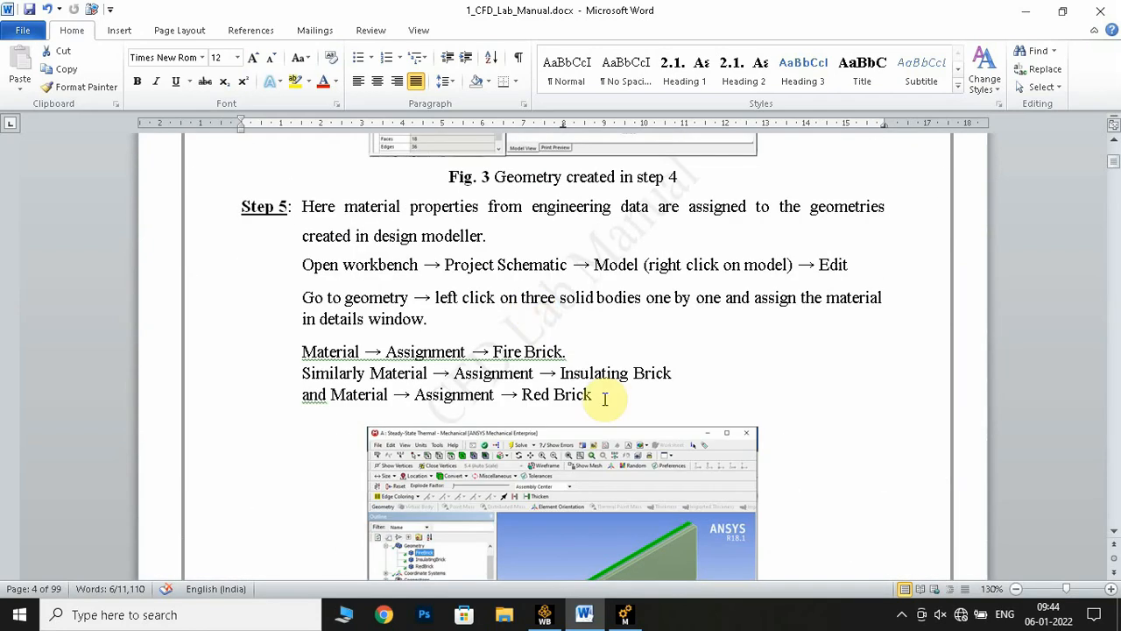
pyautogui.moveTo(640, 394); pyautogui.dragTo(307, 351)
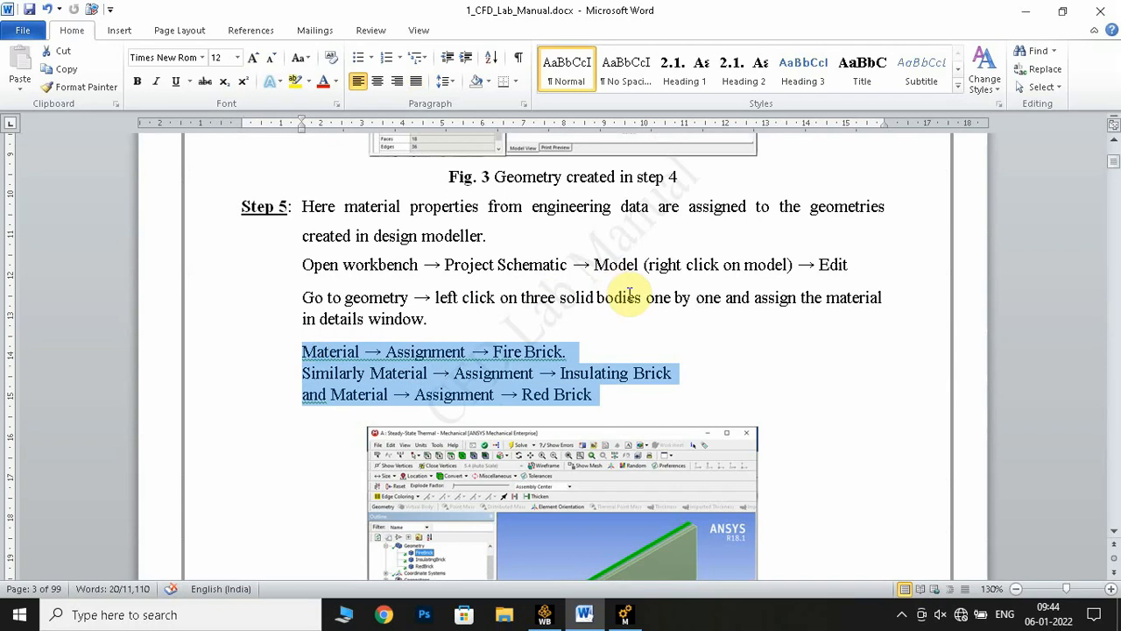
pyautogui.scroll(-12, 634, 298)
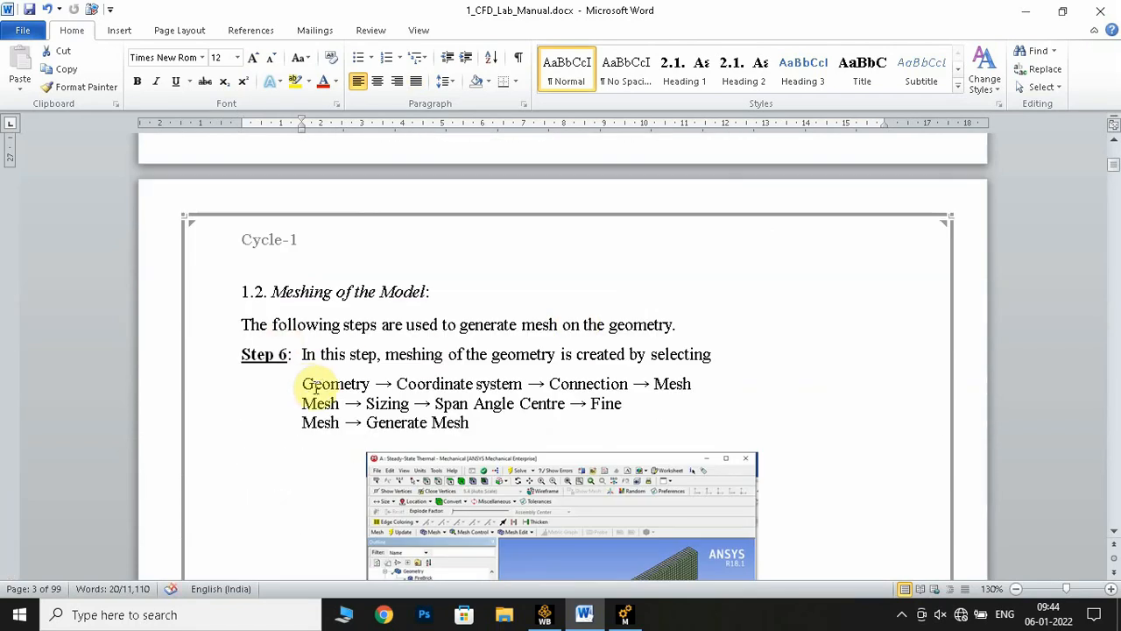
pyautogui.moveTo(301, 383); pyautogui.dragTo(468, 424)
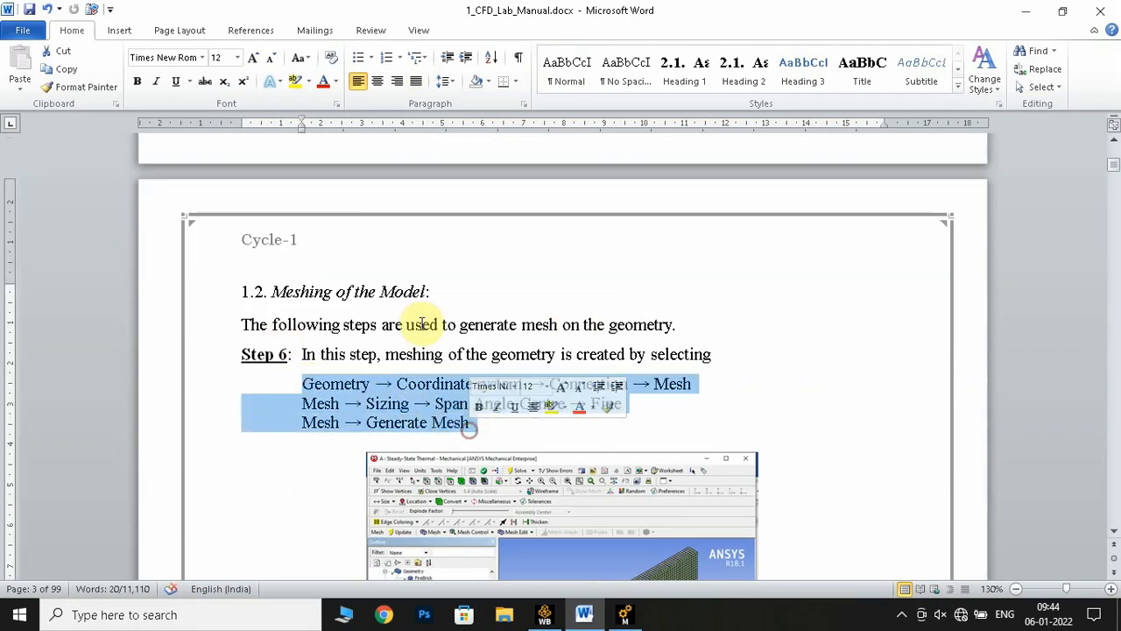
# Switch back to Ansys Mechanical and set the mesh sizing's Span Angle Center to Fine
pyautogui.click(625, 614)
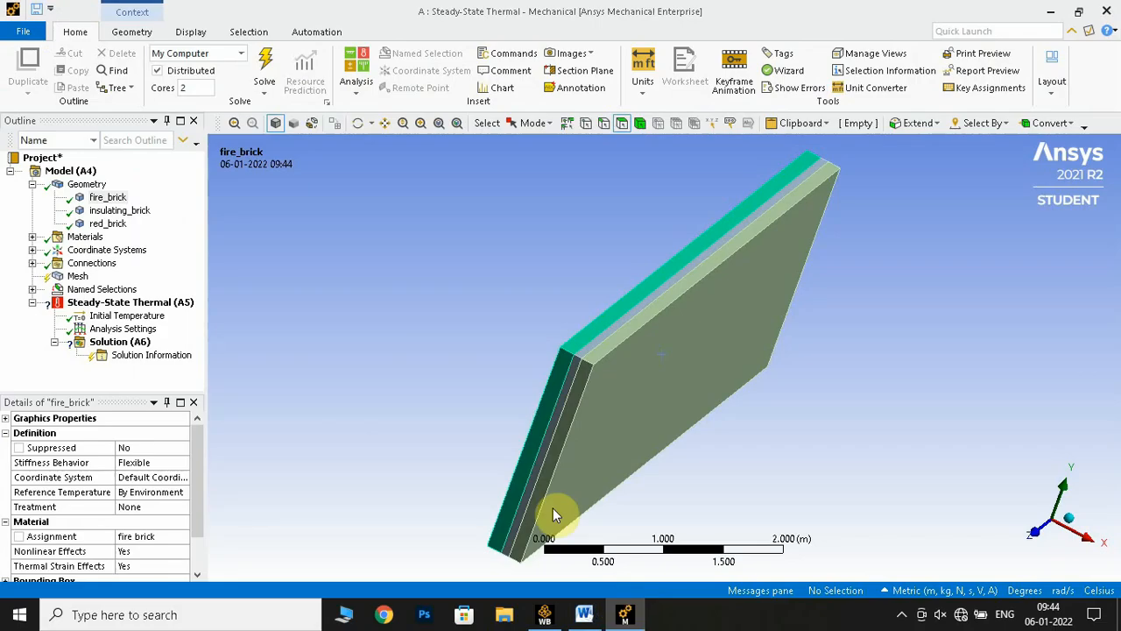
pyautogui.click(77, 276)
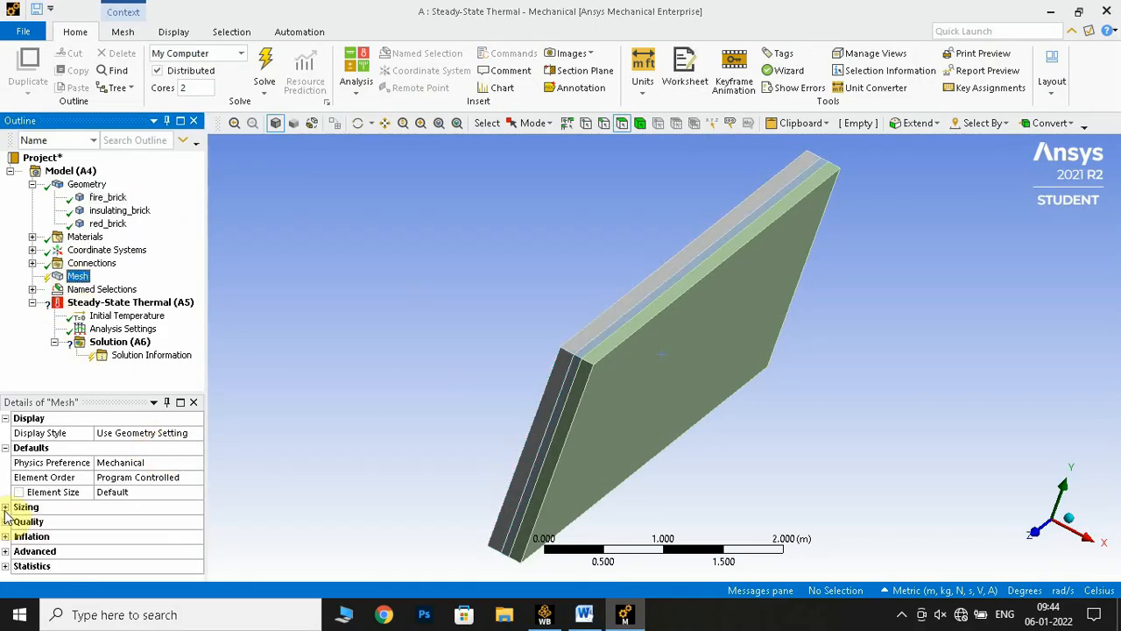
pyautogui.click(6, 507)
pyautogui.scroll(-3, 110, 478)
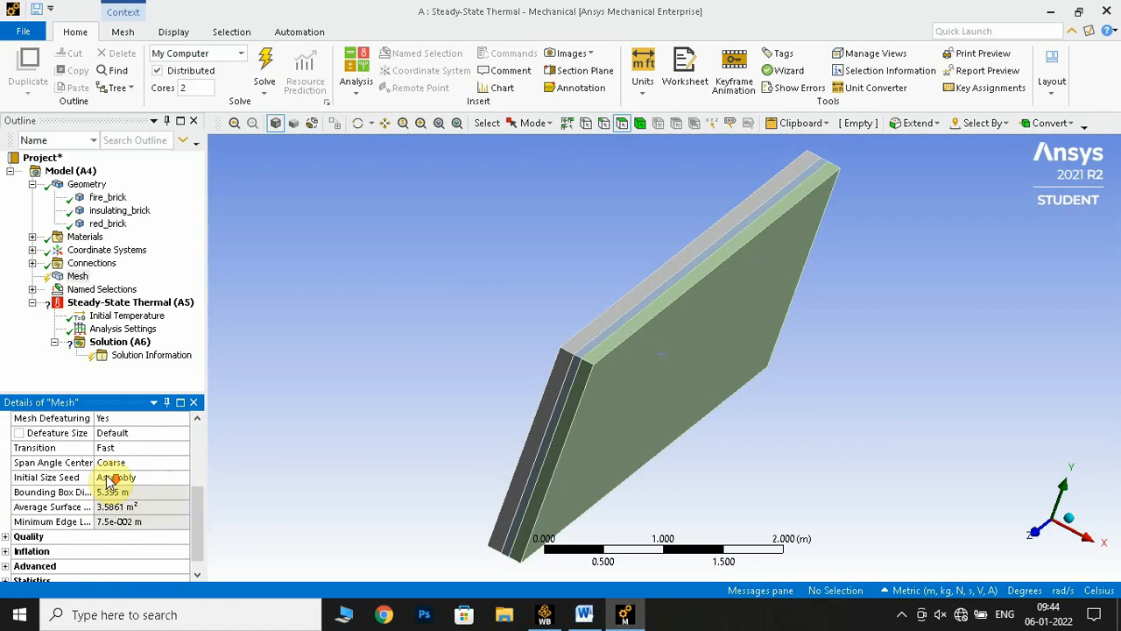
pyautogui.click(131, 462)
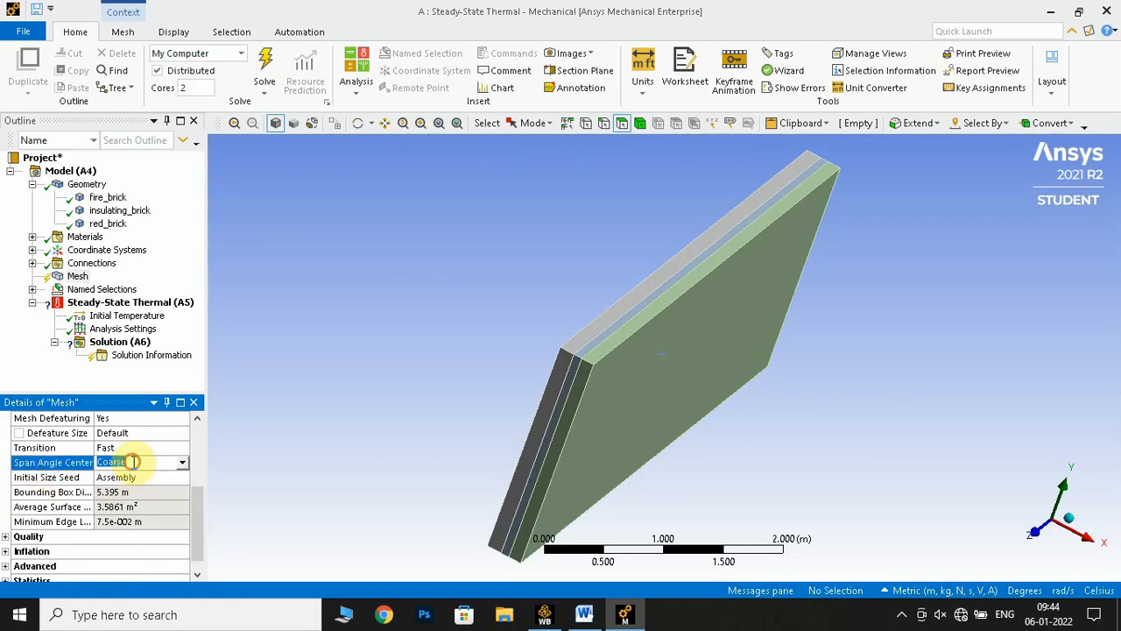
pyautogui.click(182, 465)
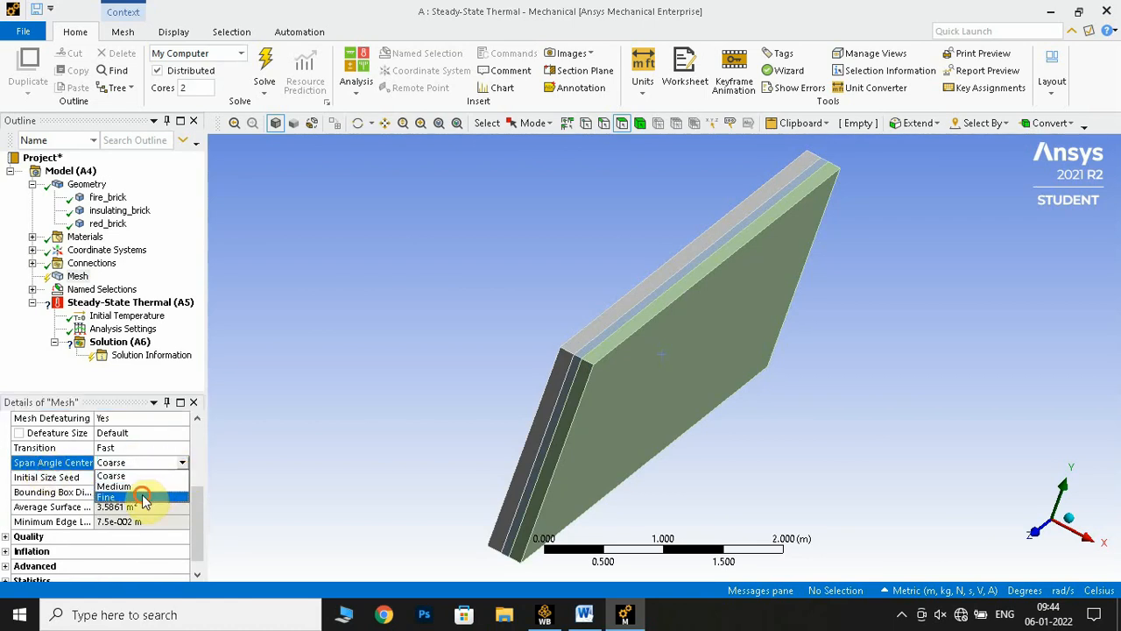
pyautogui.click(146, 500)
pyautogui.scroll(-3, 123, 473)
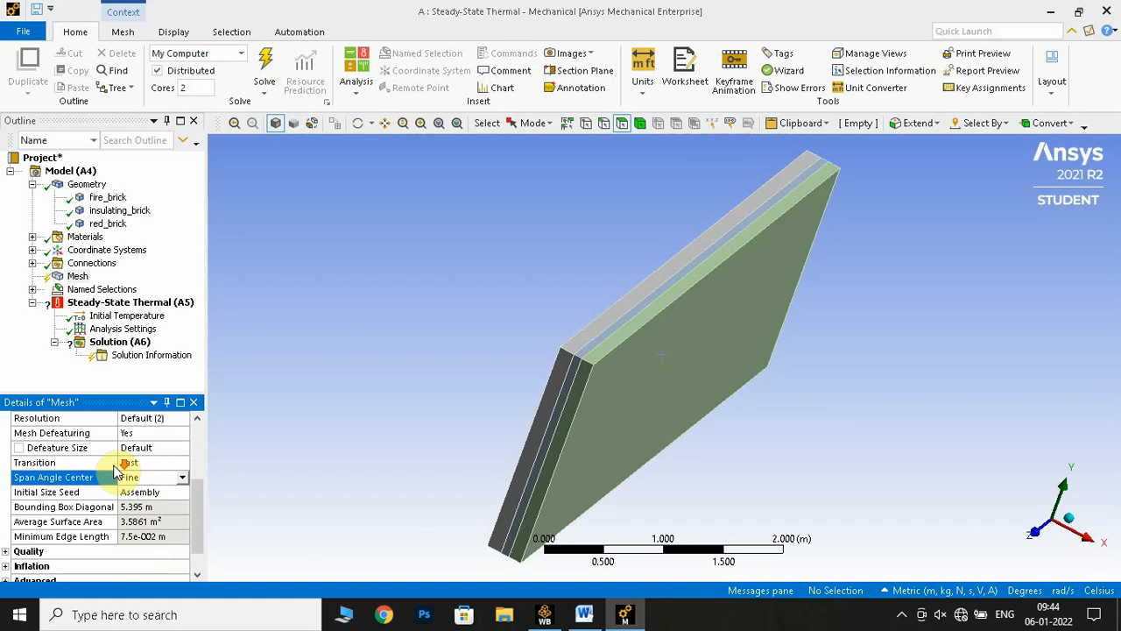
pyautogui.scroll(5, 123, 473)
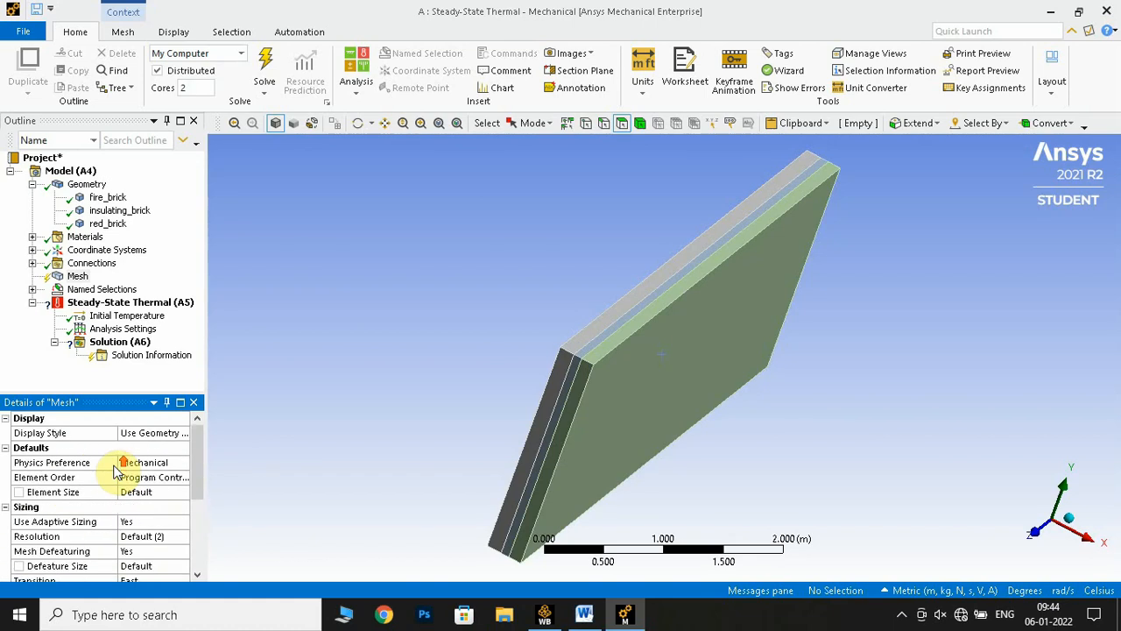
# Generate the mesh on the three-layer wall and inspect it along the layered edge
pyautogui.rightClick(77, 279)
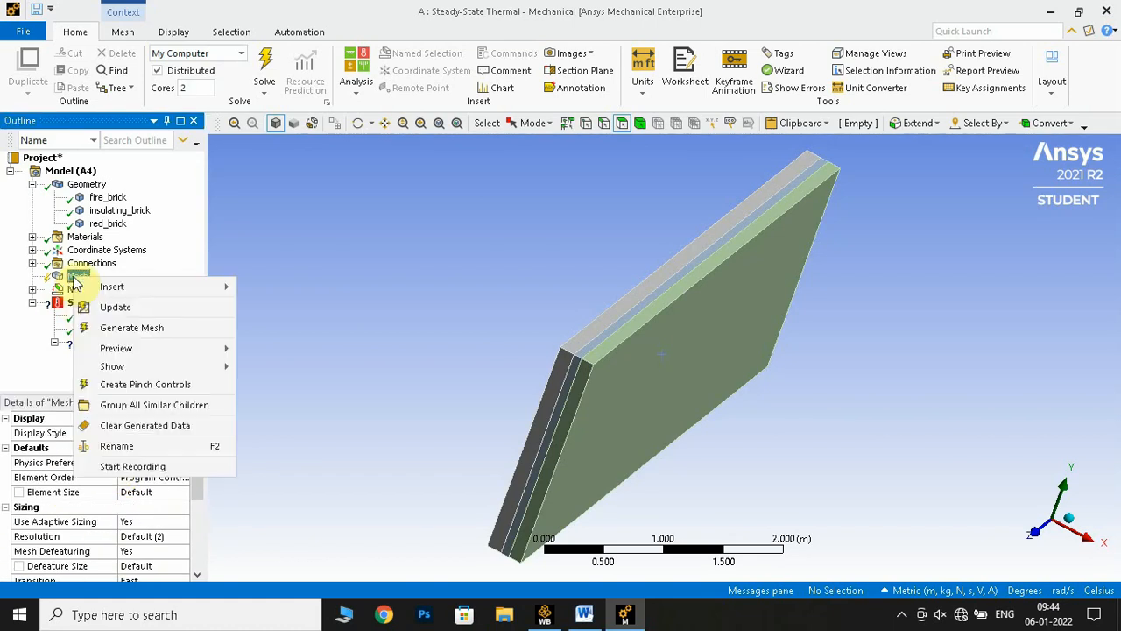
pyautogui.click(153, 328)
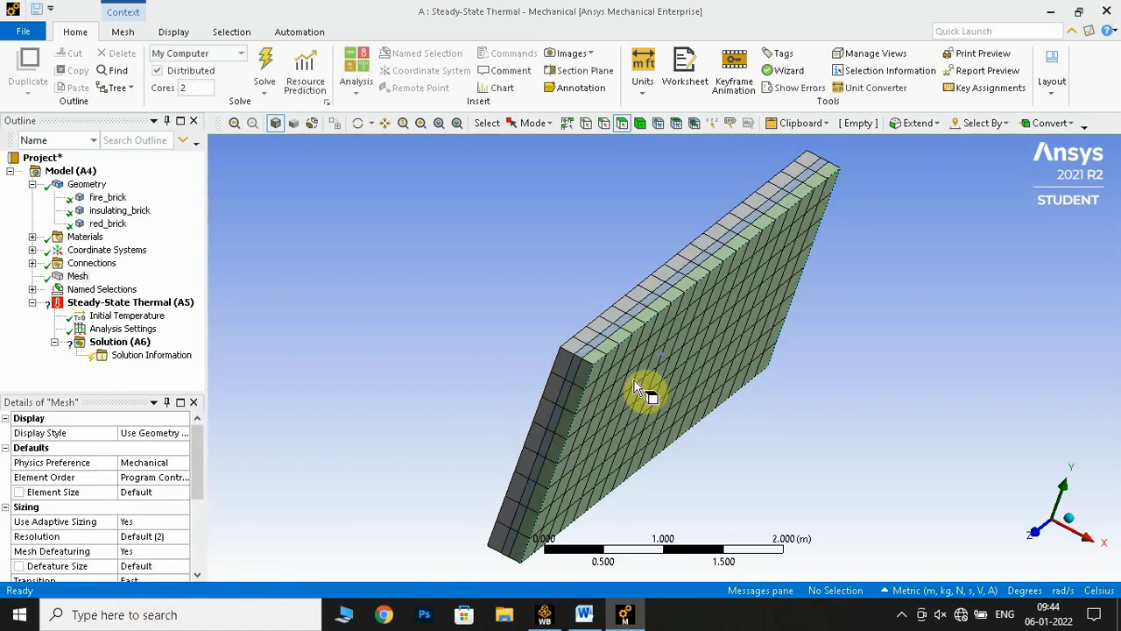
pyautogui.moveTo(545, 326); pyautogui.dragTo(438, 355, button='middle')
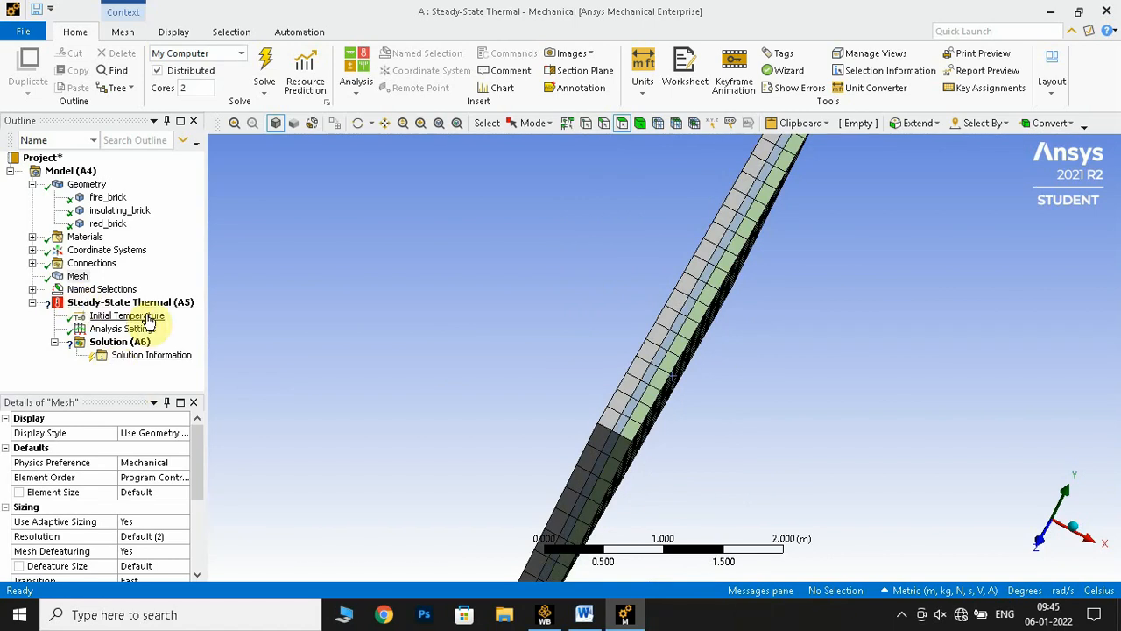
# Switch to the lab manual in Word and read the Step 7 instructions on creating the wall named selections
pyautogui.click(584, 614)
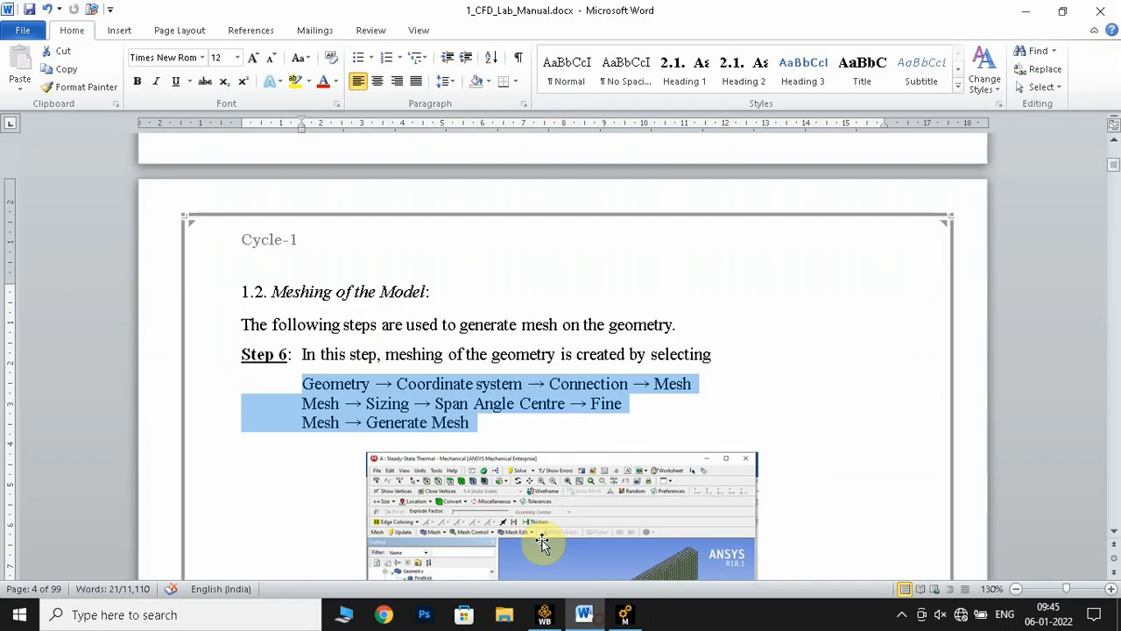
pyautogui.click(601, 324)
pyautogui.scroll(-10, 600, 324)
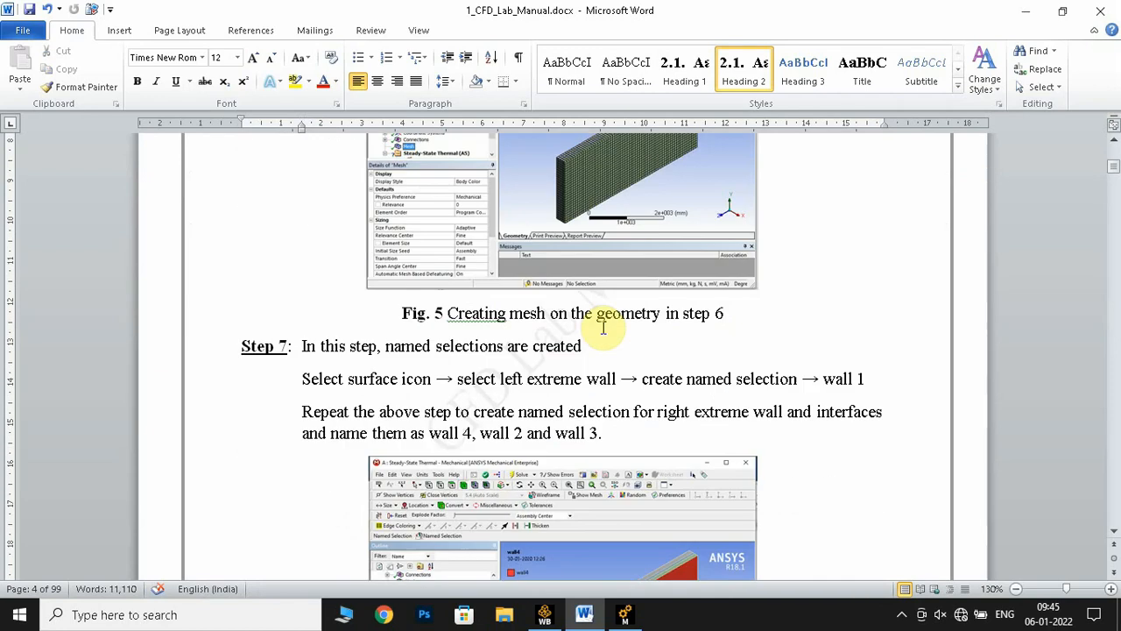
pyautogui.scroll(-1, 480, 350)
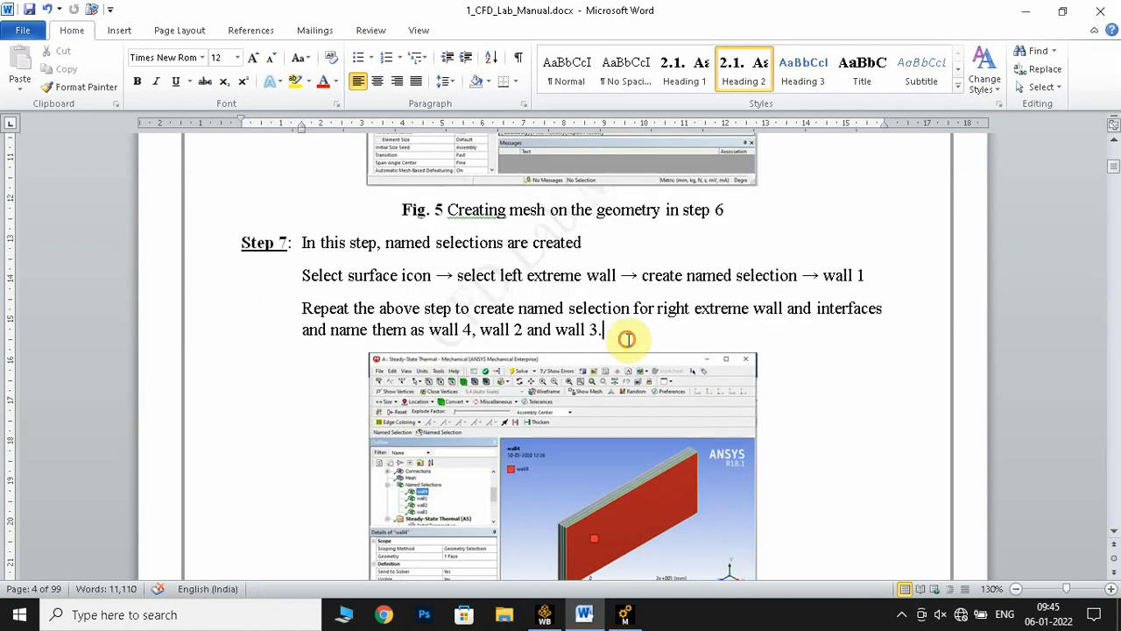
pyautogui.moveTo(634, 338); pyautogui.dragTo(347, 275)
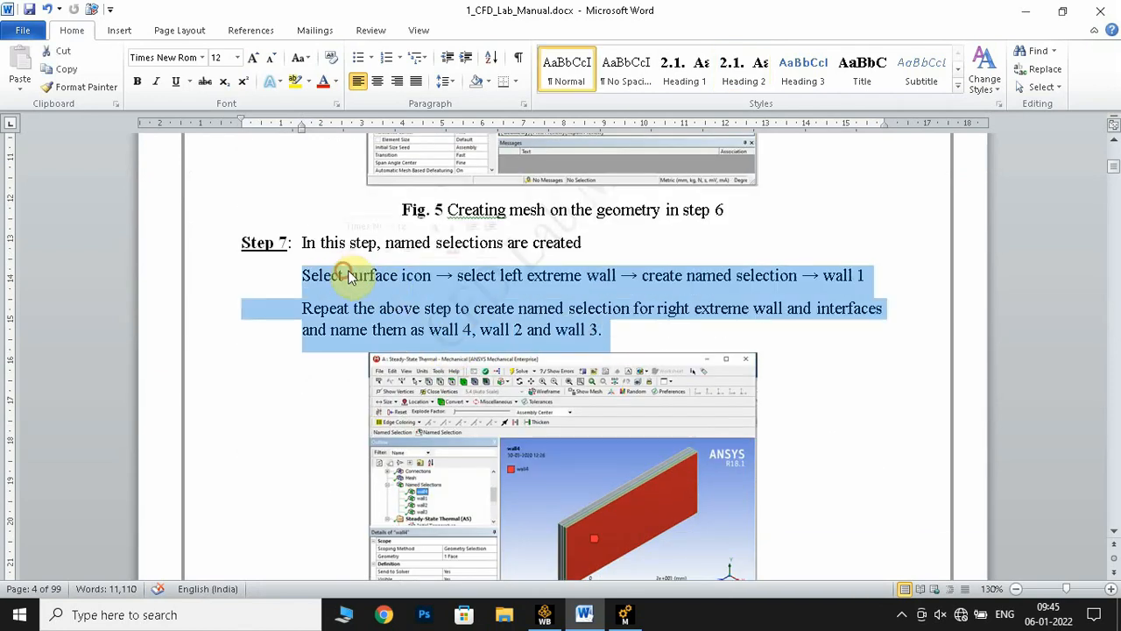
pyautogui.click(723, 329)
# Read the Processing section of the manual, highlighting the Step 8 line on the initial temperature value
pyautogui.scroll(-5, 721, 354)
pyautogui.scroll(-6, 722, 345)
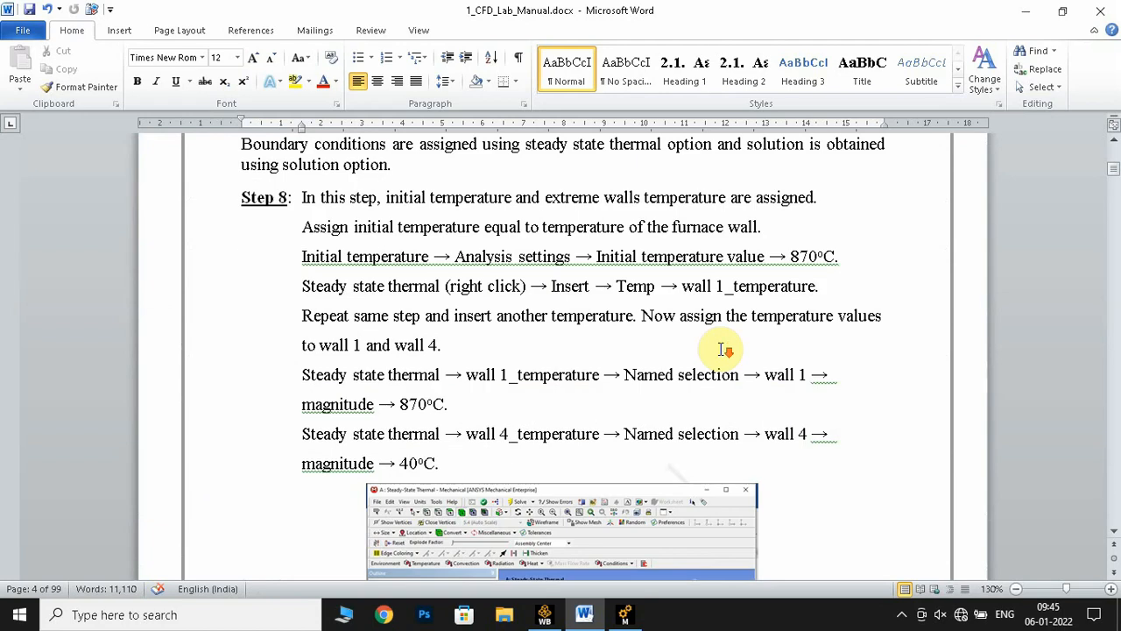
pyautogui.scroll(2, 726, 345)
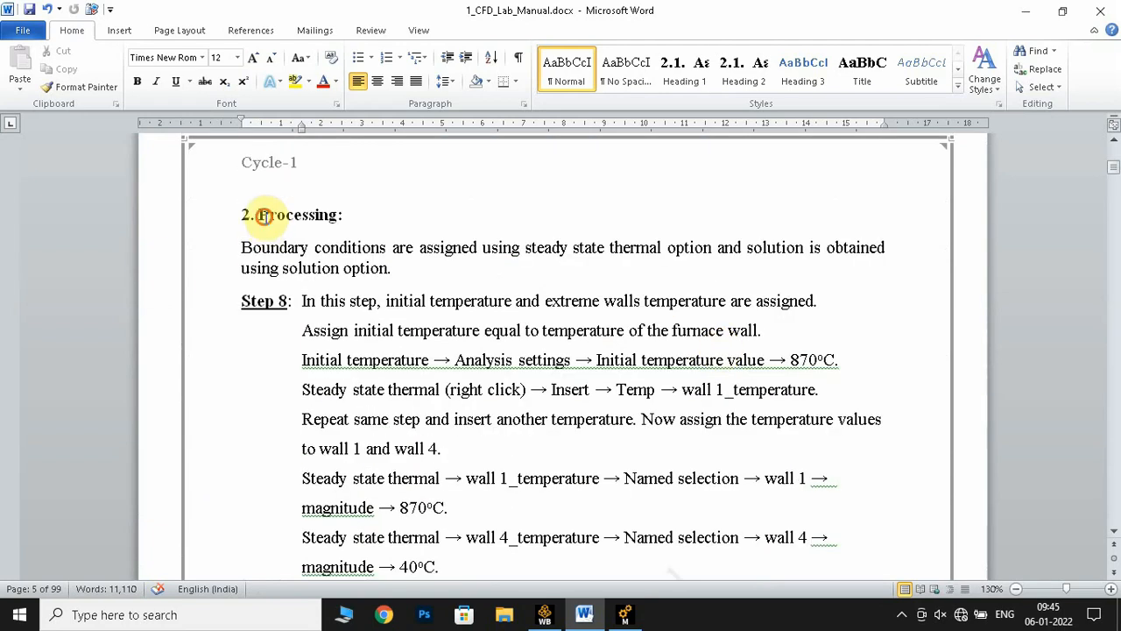
pyautogui.moveTo(263, 215); pyautogui.dragTo(382, 233)
pyautogui.click(449, 331)
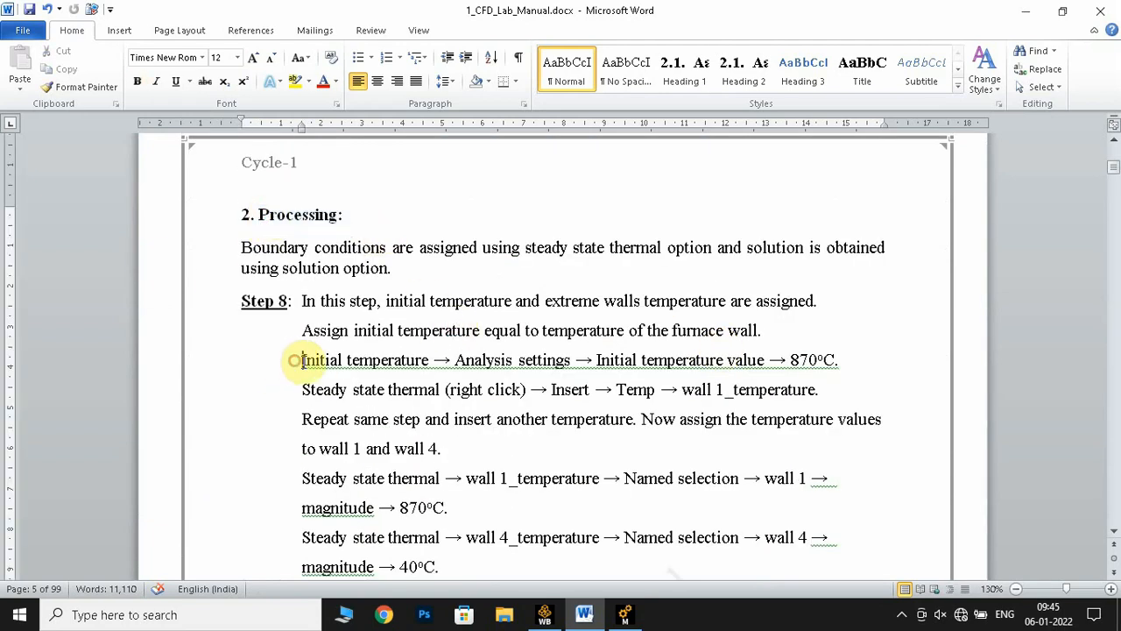
pyautogui.moveTo(301, 360); pyautogui.dragTo(839, 366)
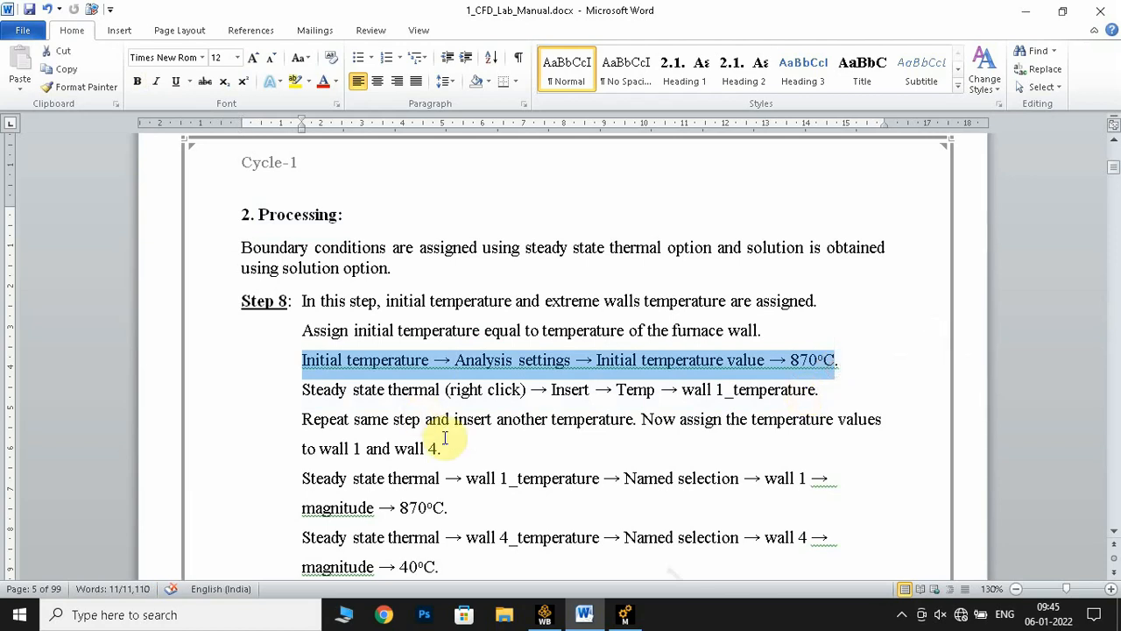
# Switch back to Ansys Mechanical, set the Initial Temperature Value to 870 °C and select the Steady-State Thermal analysis
pyautogui.click(625, 618)
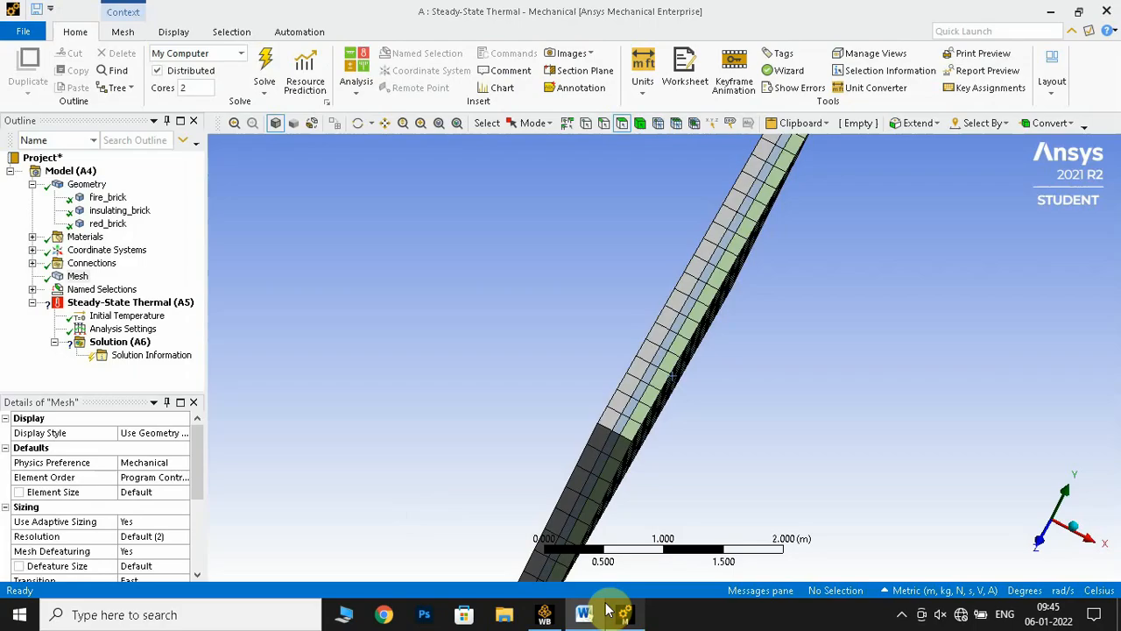
pyautogui.click(126, 317)
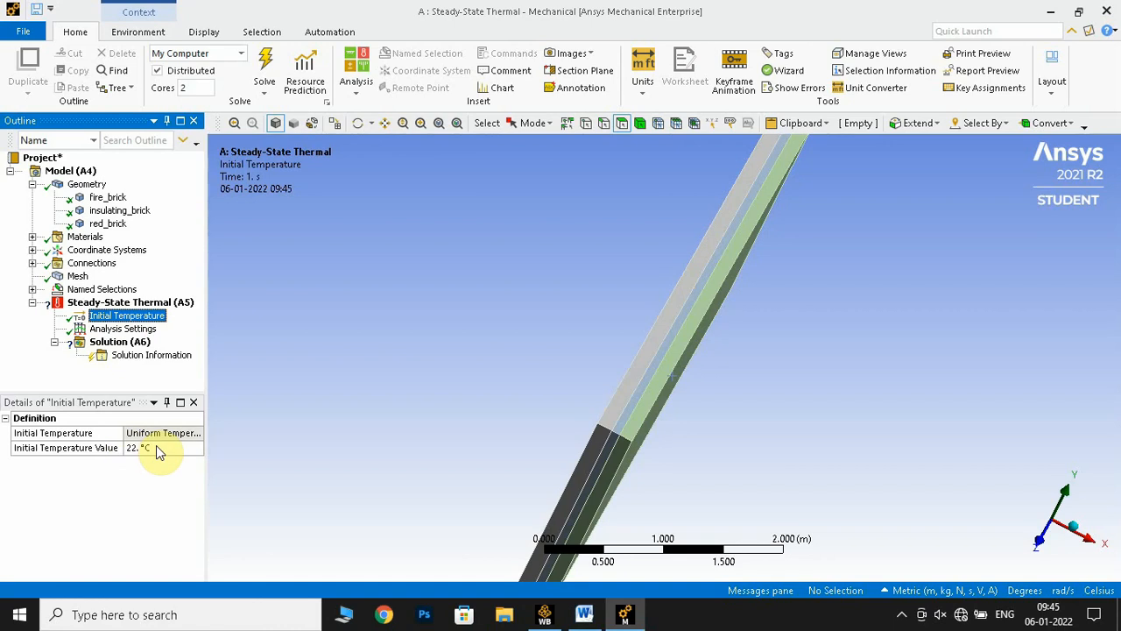
pyautogui.click(156, 447)
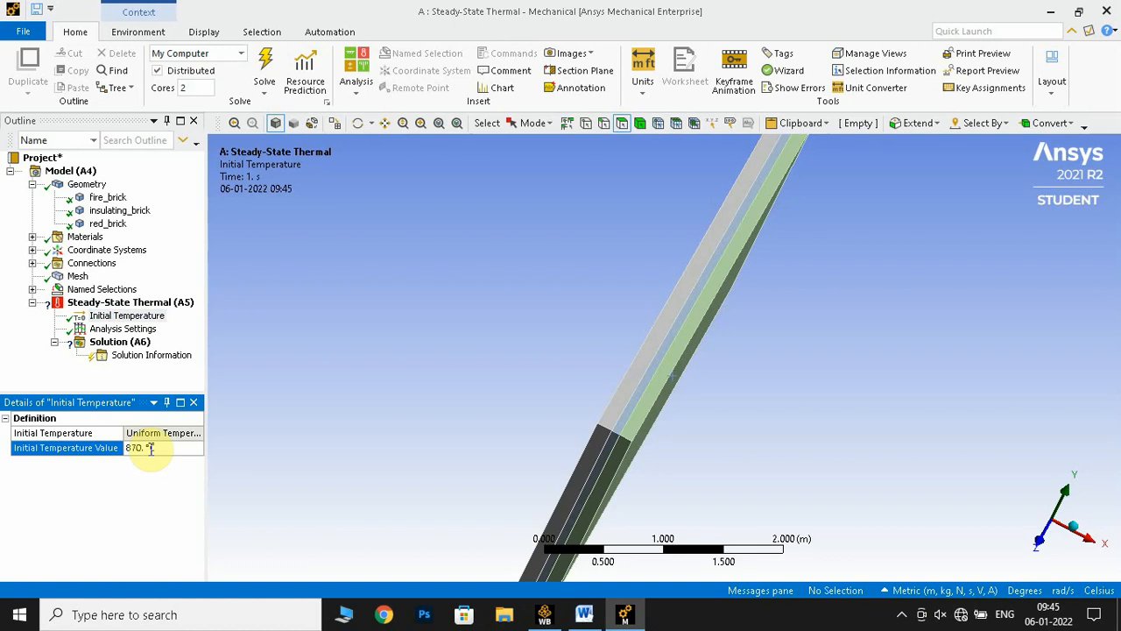
pyautogui.click(140, 303)
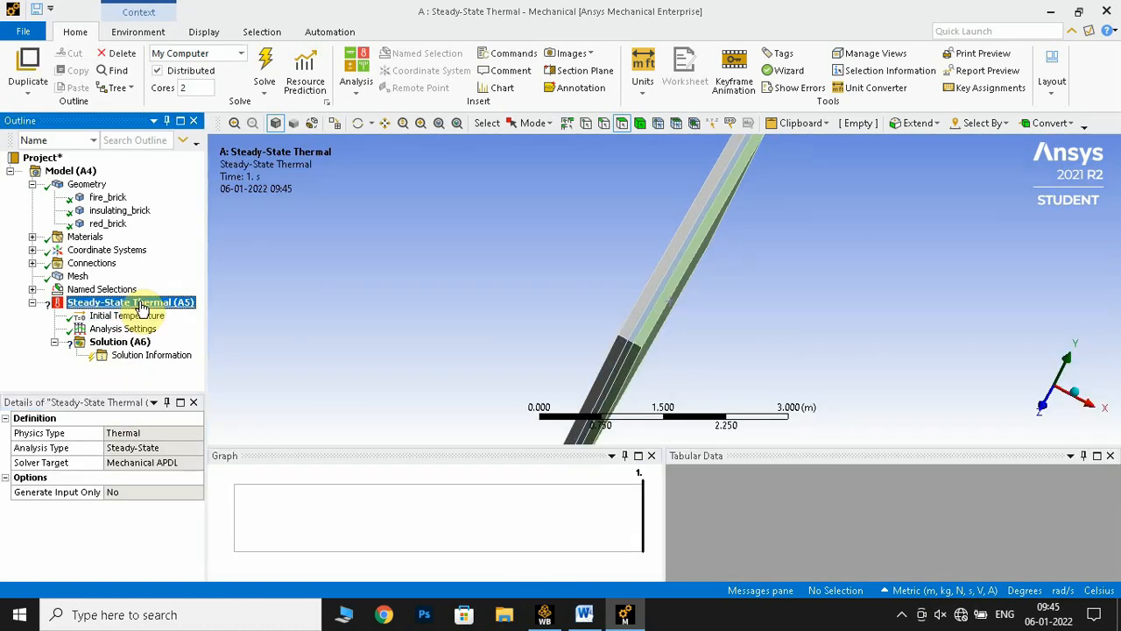
pyautogui.moveTo(483, 248); pyautogui.dragTo(426, 233, button='middle')
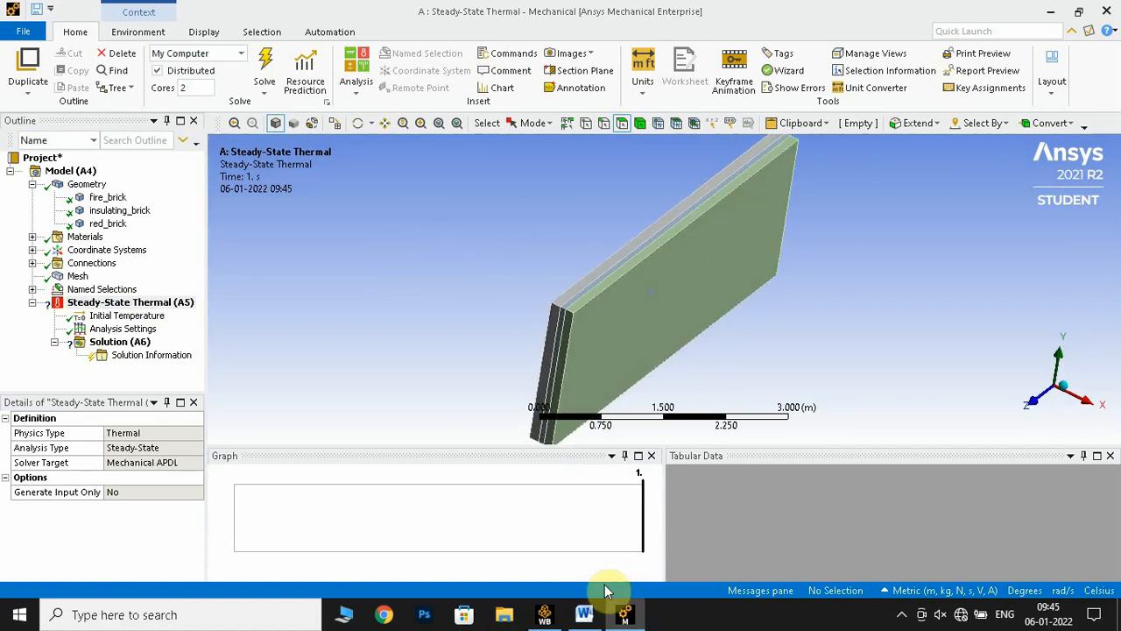
# Return to the manual in Word and read the Step 8 temperature assignments for wall 1 and wall 4
pyautogui.click(584, 614)
pyautogui.scroll(-2, 529, 470)
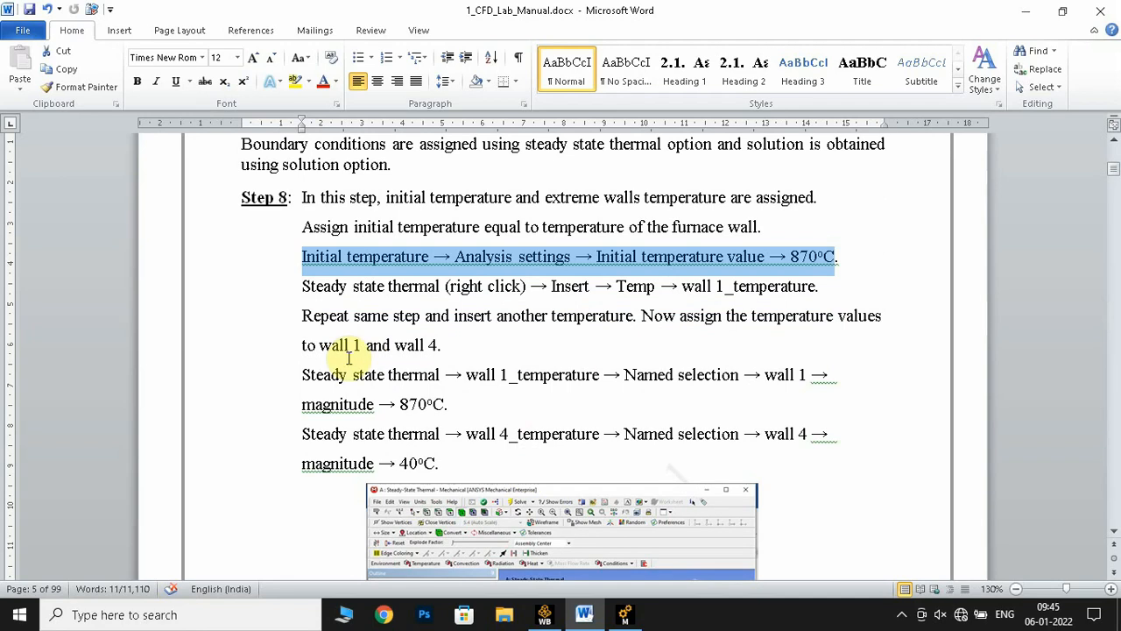
pyautogui.moveTo(304, 373); pyautogui.dragTo(475, 403)
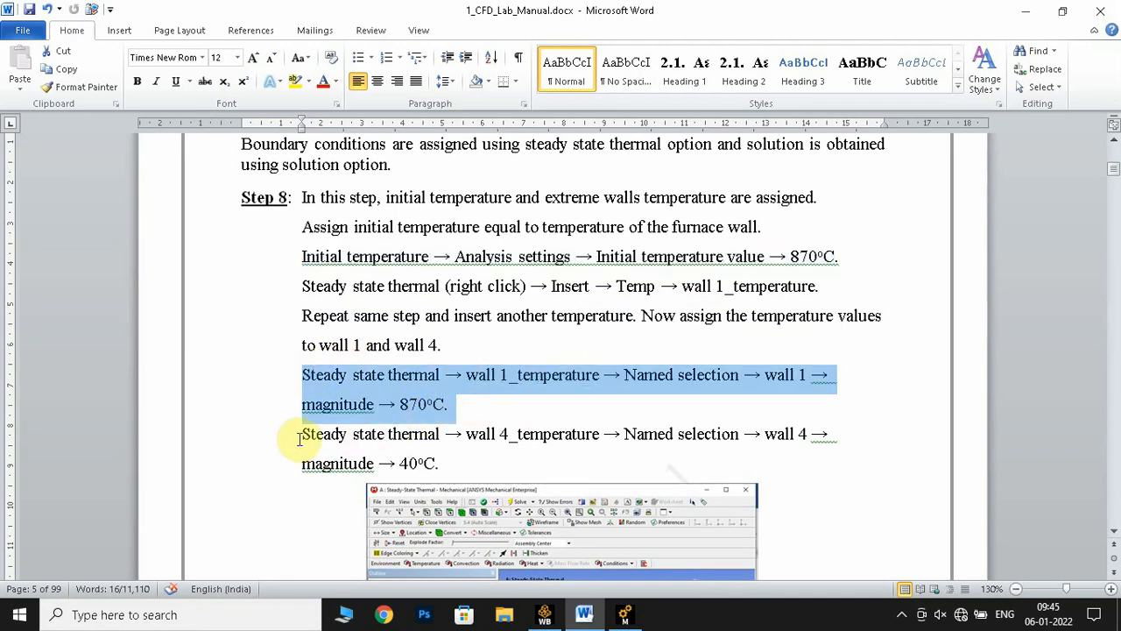
pyautogui.moveTo(299, 438); pyautogui.dragTo(445, 465)
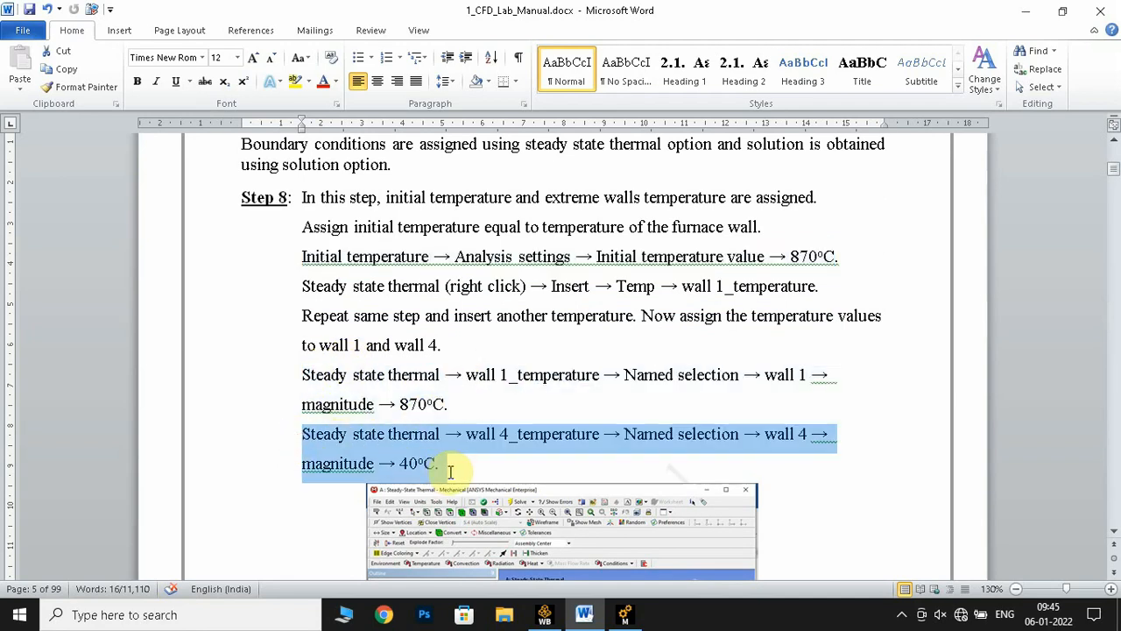
pyautogui.click(623, 390)
pyautogui.moveTo(513, 434); pyautogui.dragTo(466, 435)
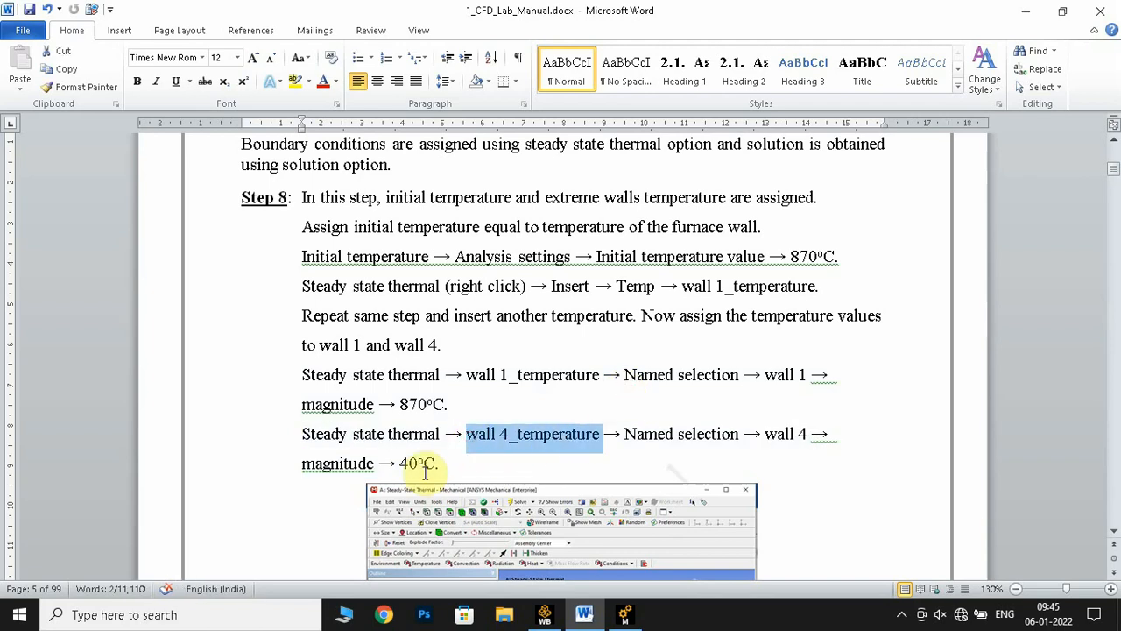
# Switch back to Ansys Mechanical and insert a Temperature boundary condition in the Steady-State Thermal analysis
pyautogui.click(620, 616)
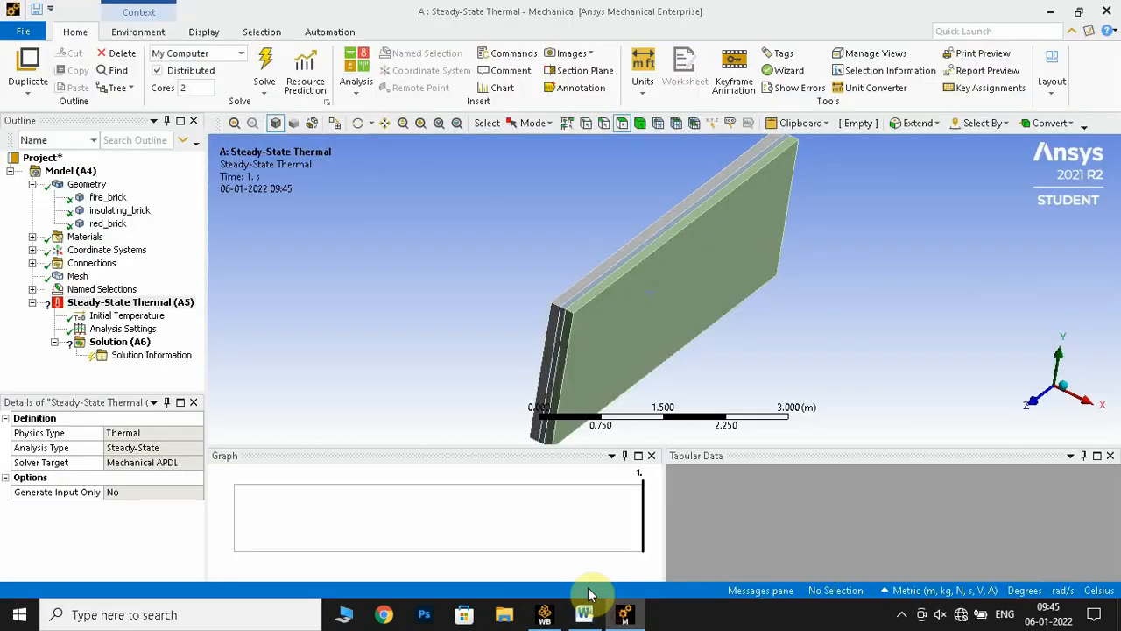
pyautogui.rightClick(109, 305)
pyautogui.moveTo(184, 314)
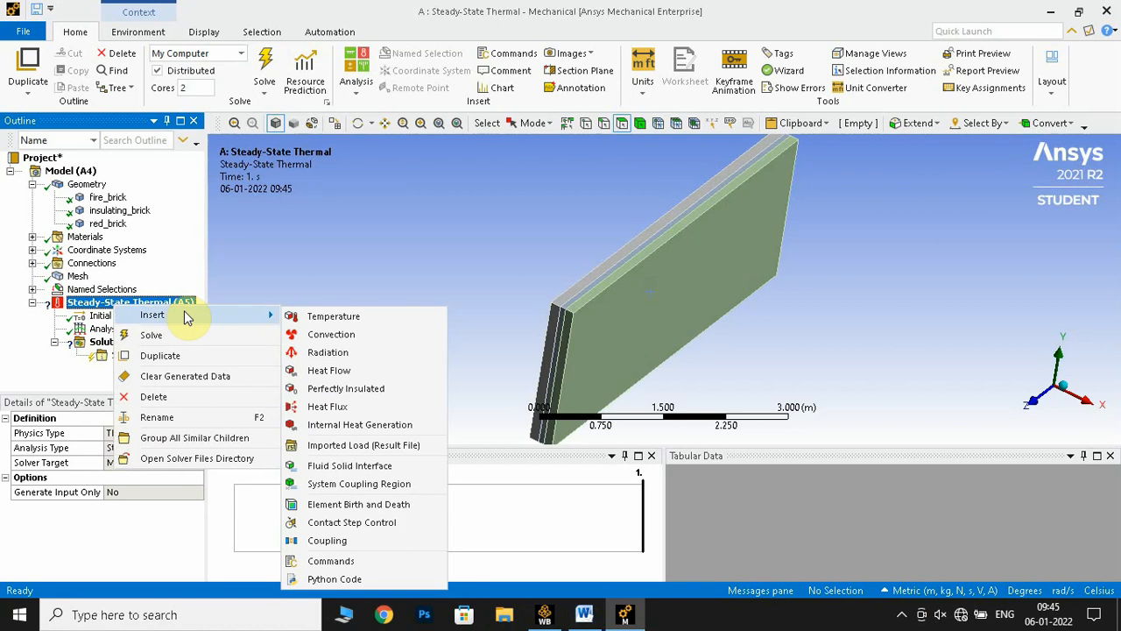
pyautogui.click(326, 317)
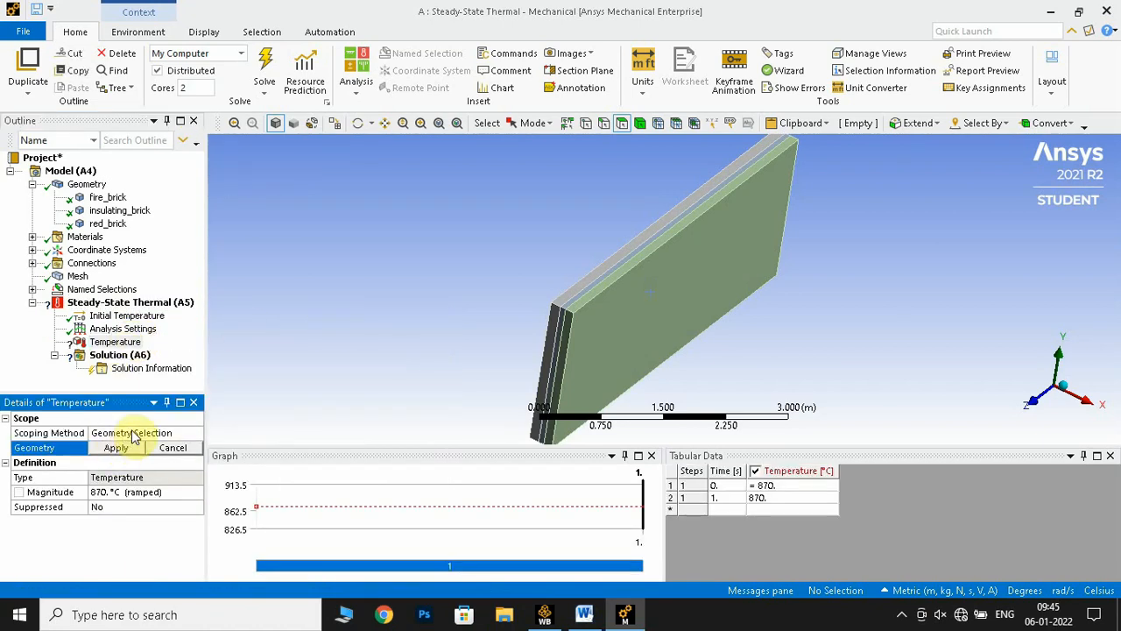
# Change the Temperature load's scoping method to Named Selection and assign it to wall-1
pyautogui.click(137, 432)
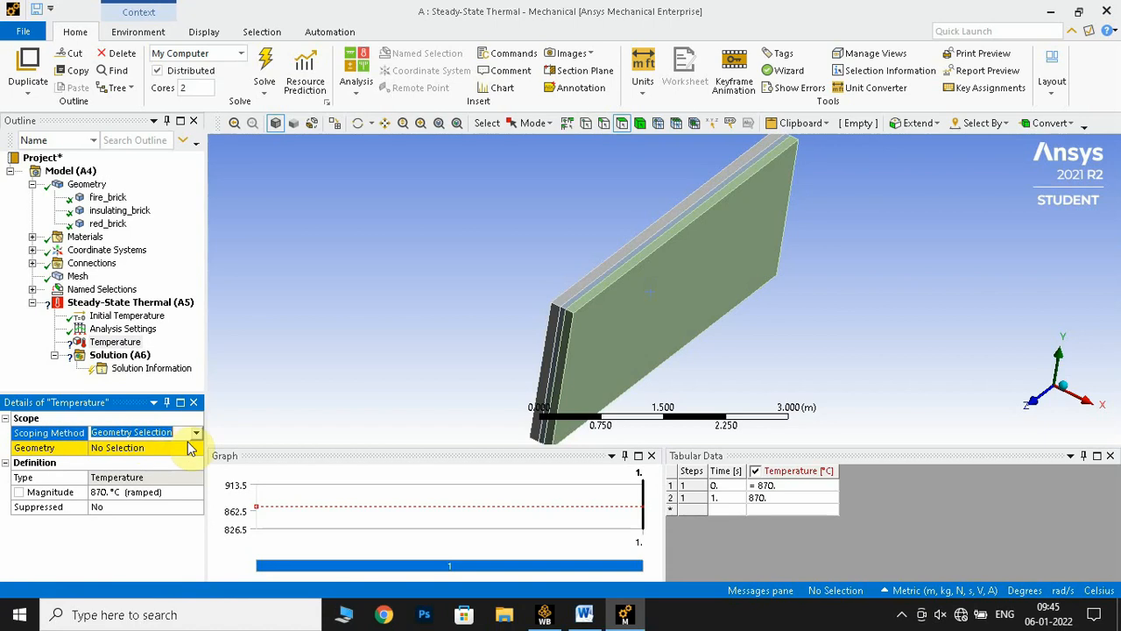
pyautogui.click(198, 434)
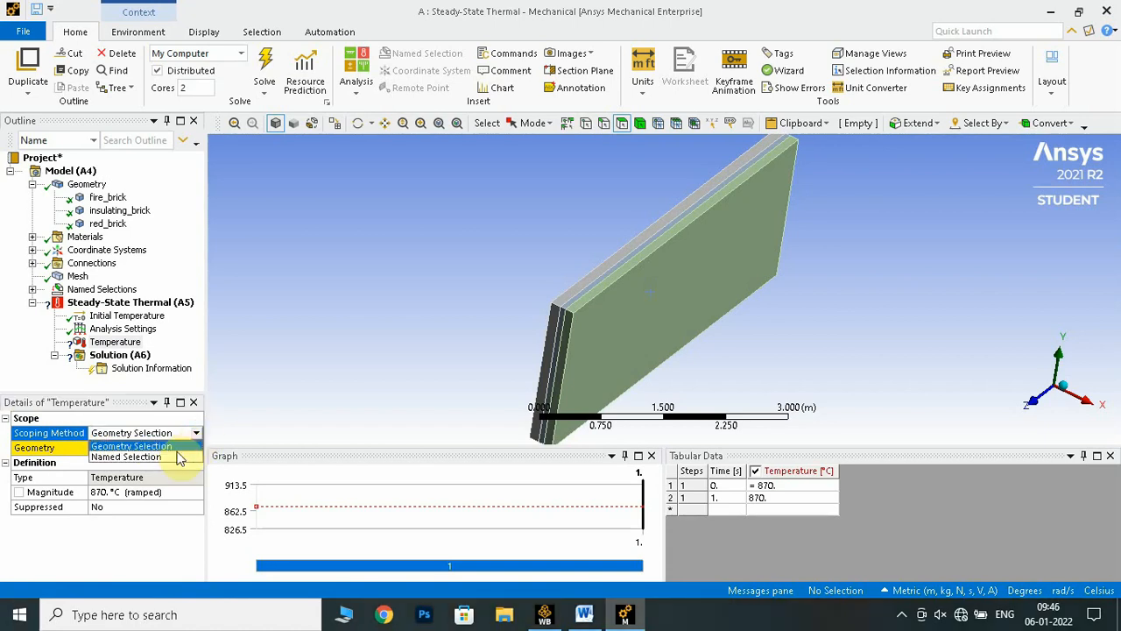
pyautogui.click(179, 457)
pyautogui.click(153, 448)
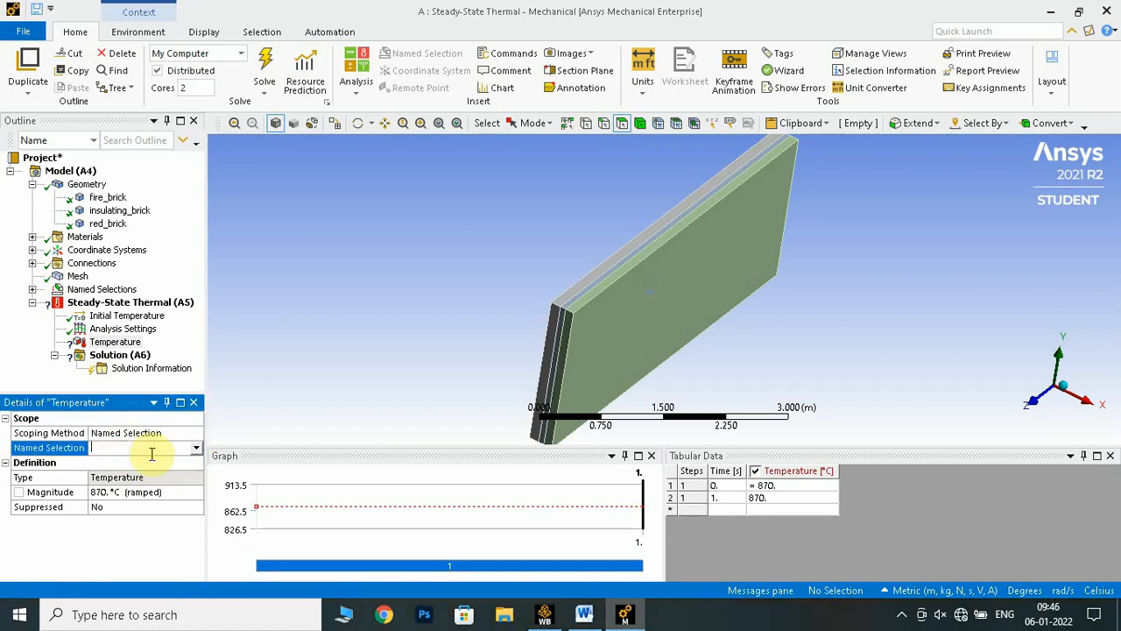
pyautogui.click(197, 449)
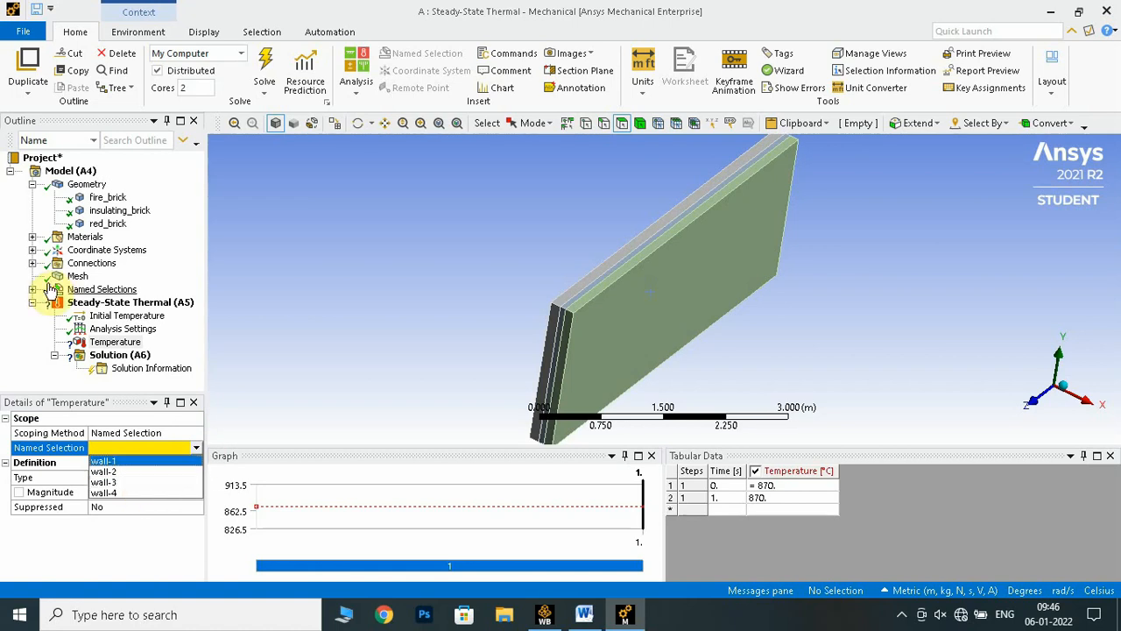
pyautogui.click(143, 460)
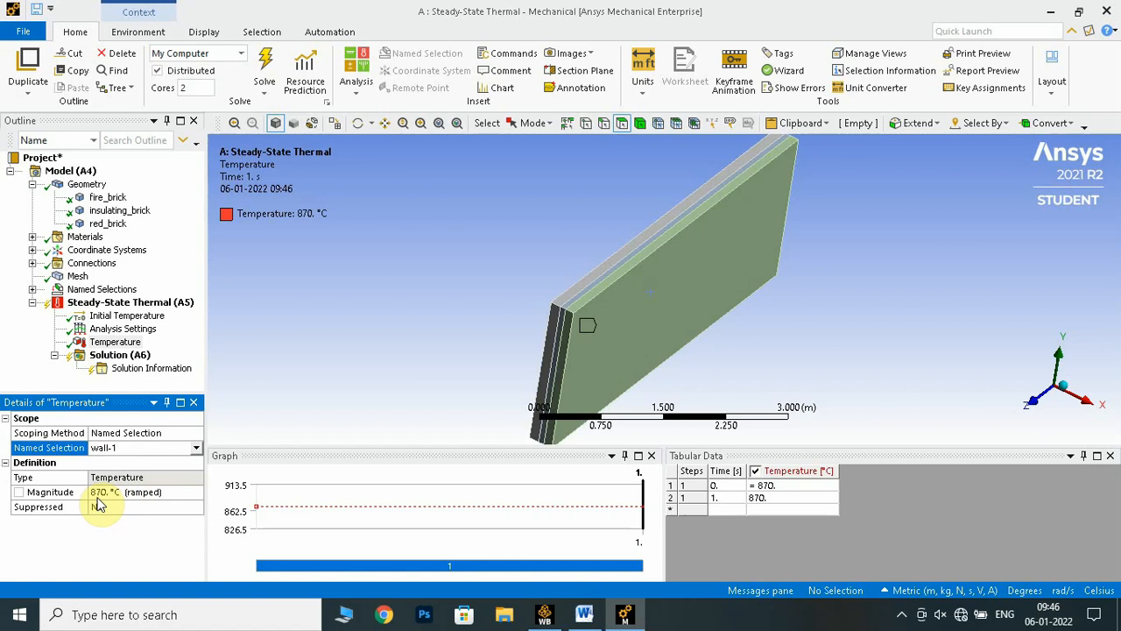
# Check the wall-1 Temperature load's magnitude against Step 8 of the Word manual and return to Ansys Mechanical
pyautogui.click(136, 496)
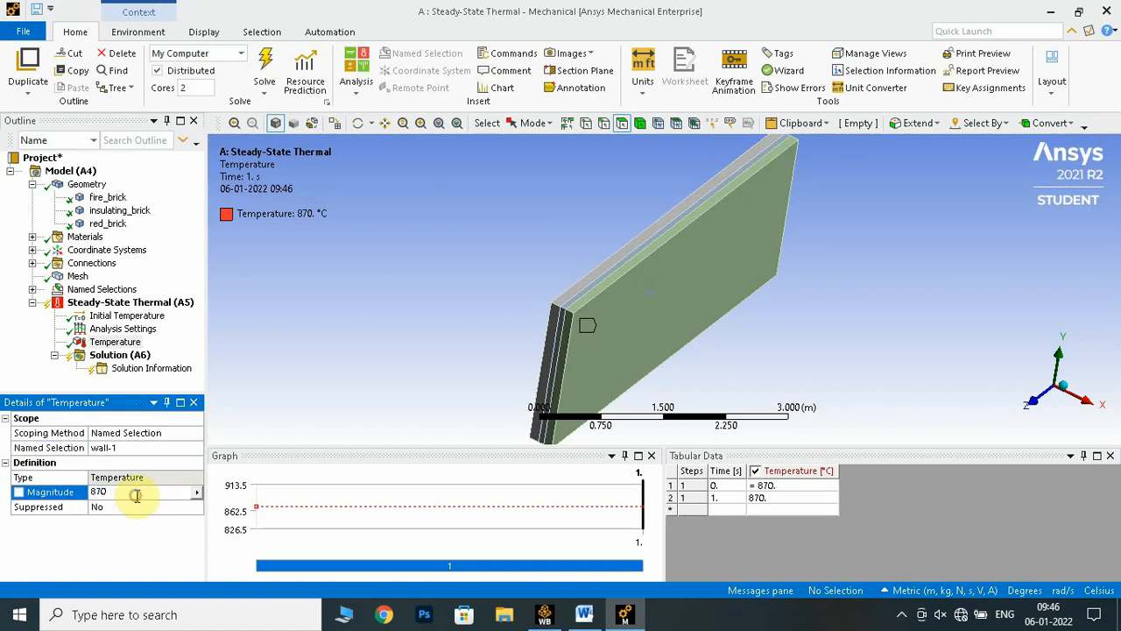
pyautogui.click(582, 612)
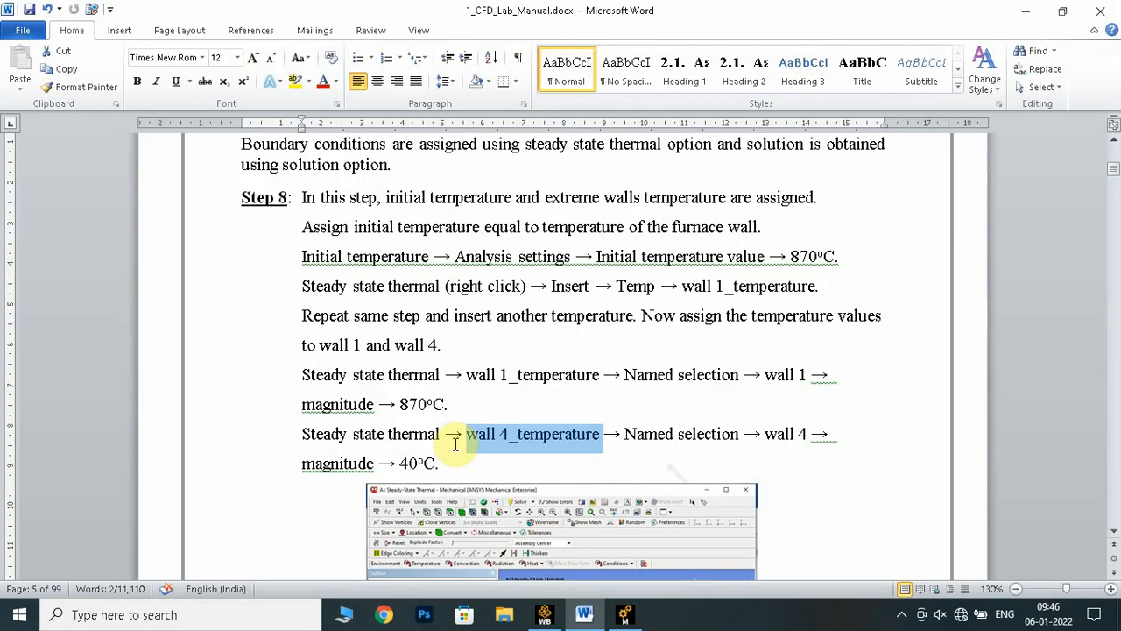
pyautogui.click(623, 614)
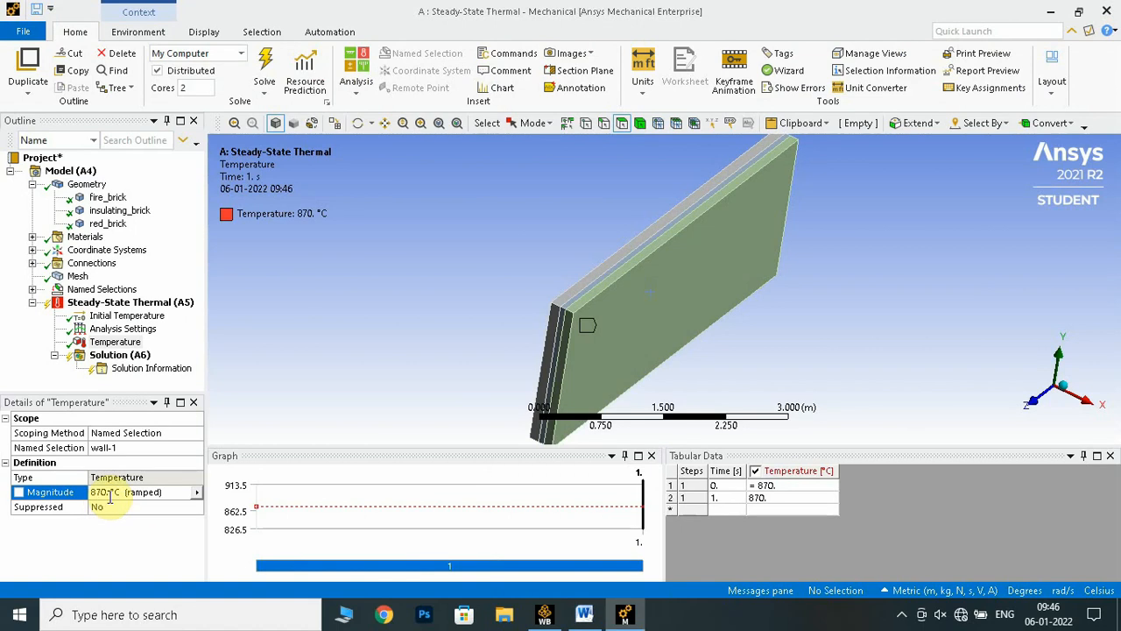
# Insert a second Temperature boundary condition in the Steady-State Thermal analysis
pyautogui.click(166, 305)
pyautogui.rightClick(165, 306)
pyautogui.moveTo(223, 321)
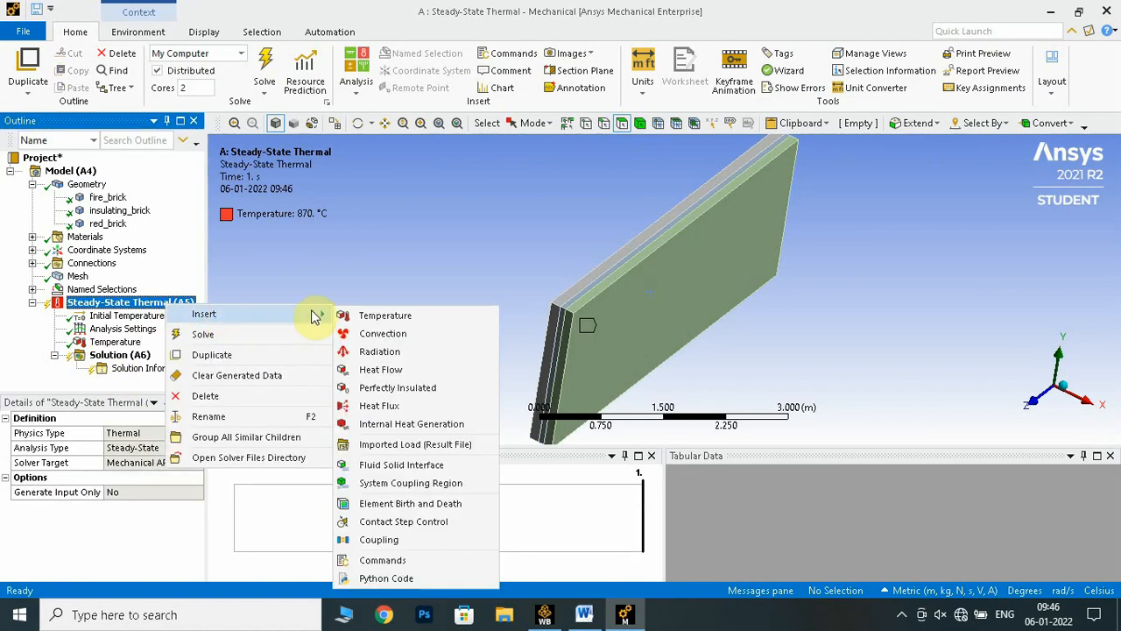
pyautogui.click(368, 316)
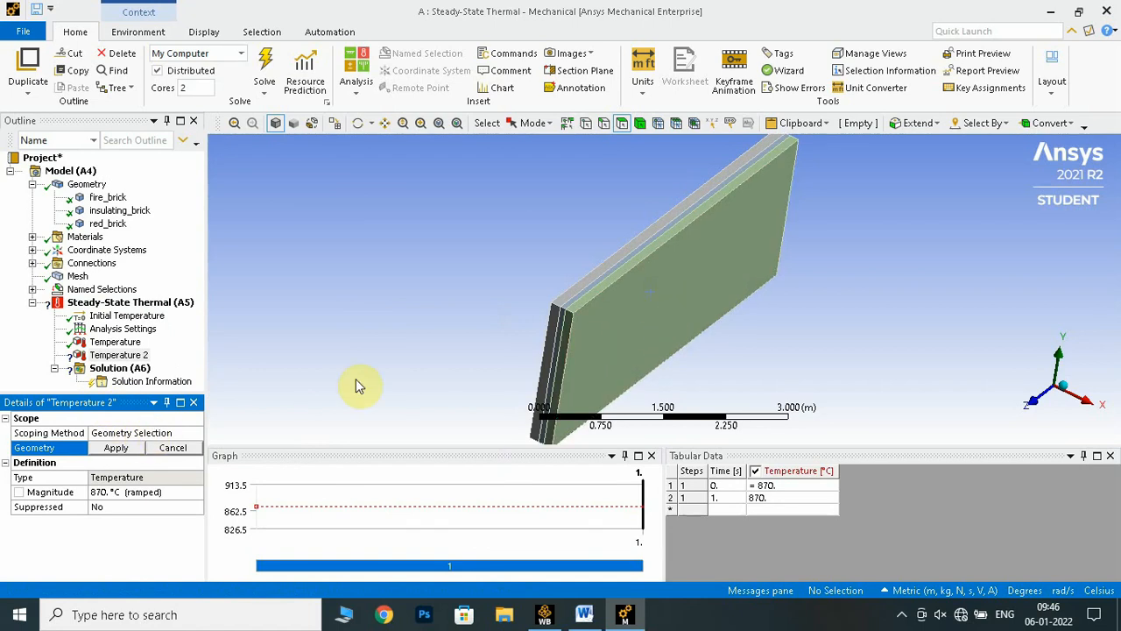
# Change the second Temperature load's scoping method to Named Selection and assign it to wall-4
pyautogui.click(159, 433)
pyautogui.click(198, 433)
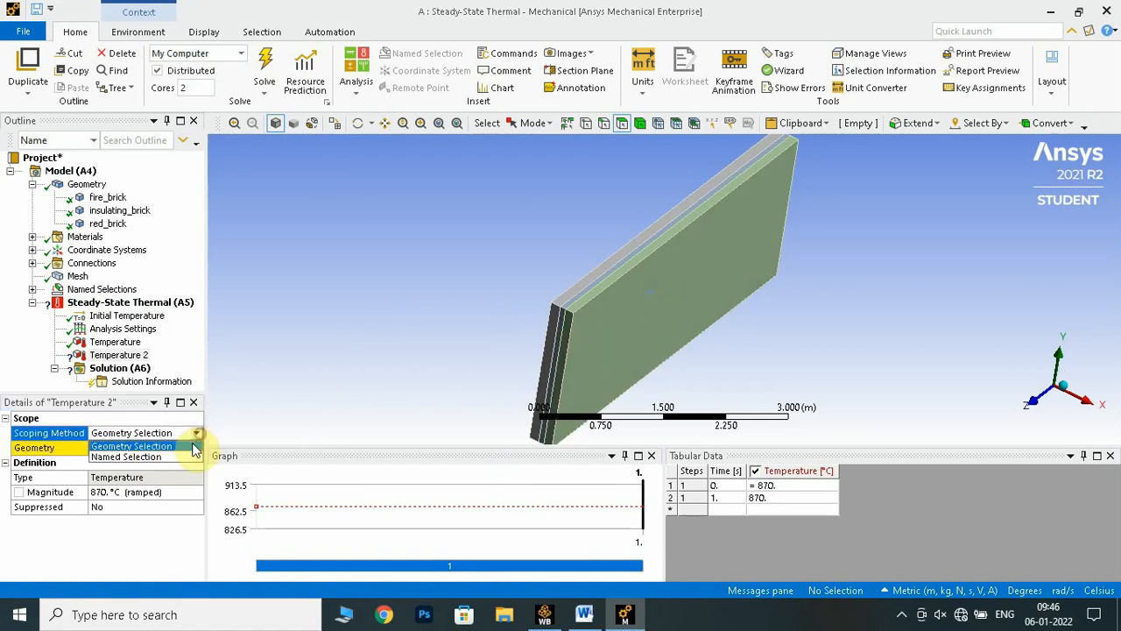
pyautogui.click(173, 456)
pyautogui.click(162, 450)
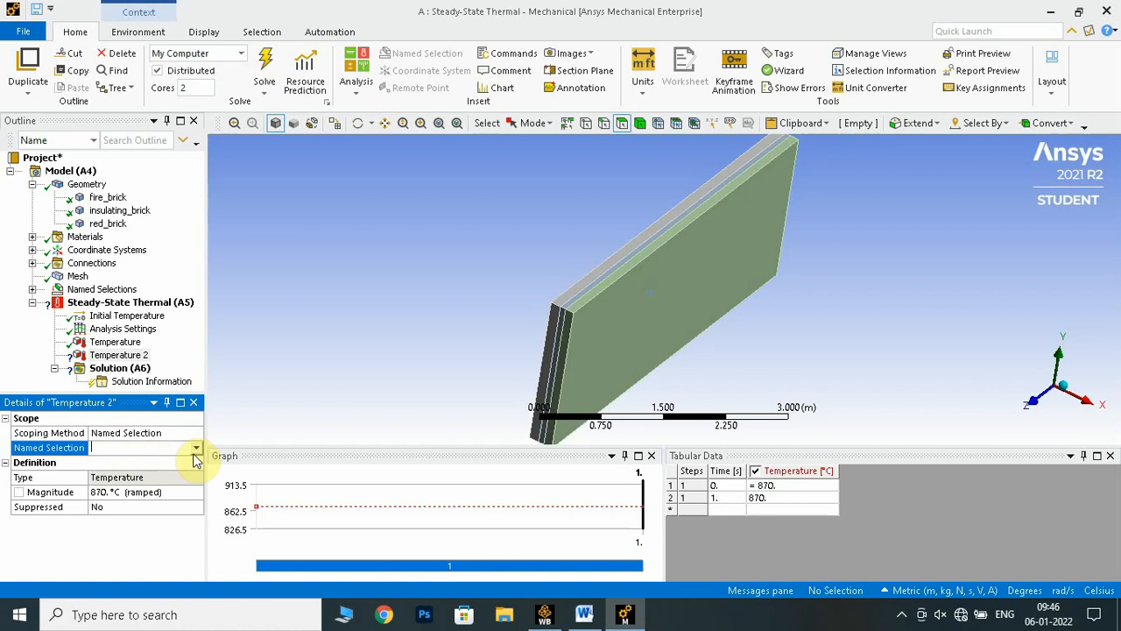
pyautogui.click(197, 454)
pyautogui.click(157, 494)
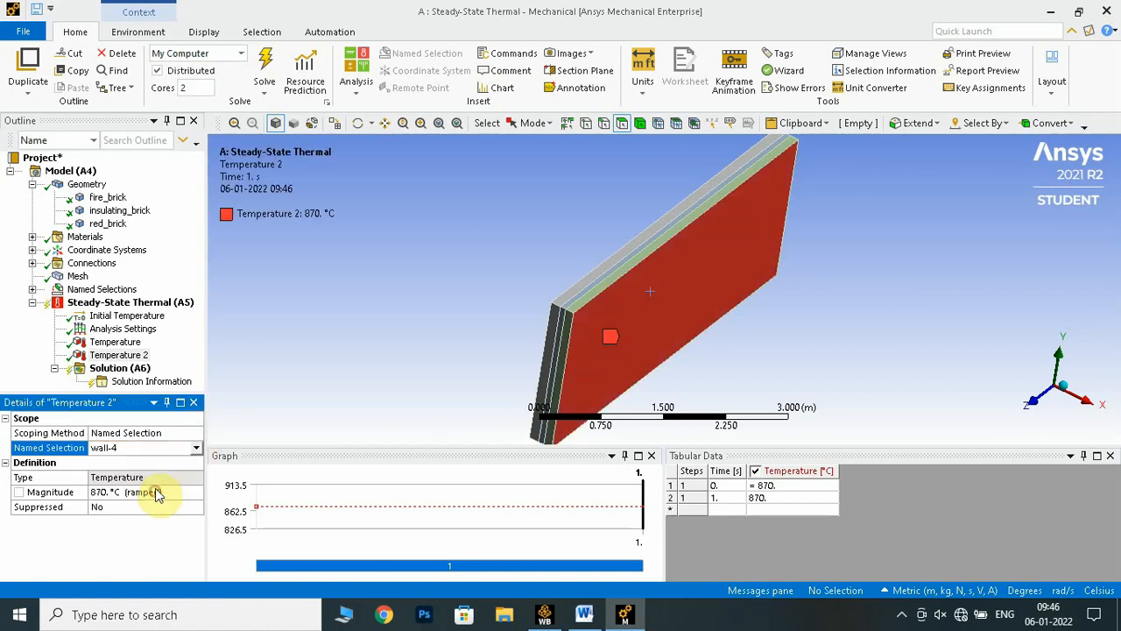
# Look up the wall 4 temperature magnitude in Step 8 of the Word manual and return to Ansys Mechanical
pyautogui.click(150, 493)
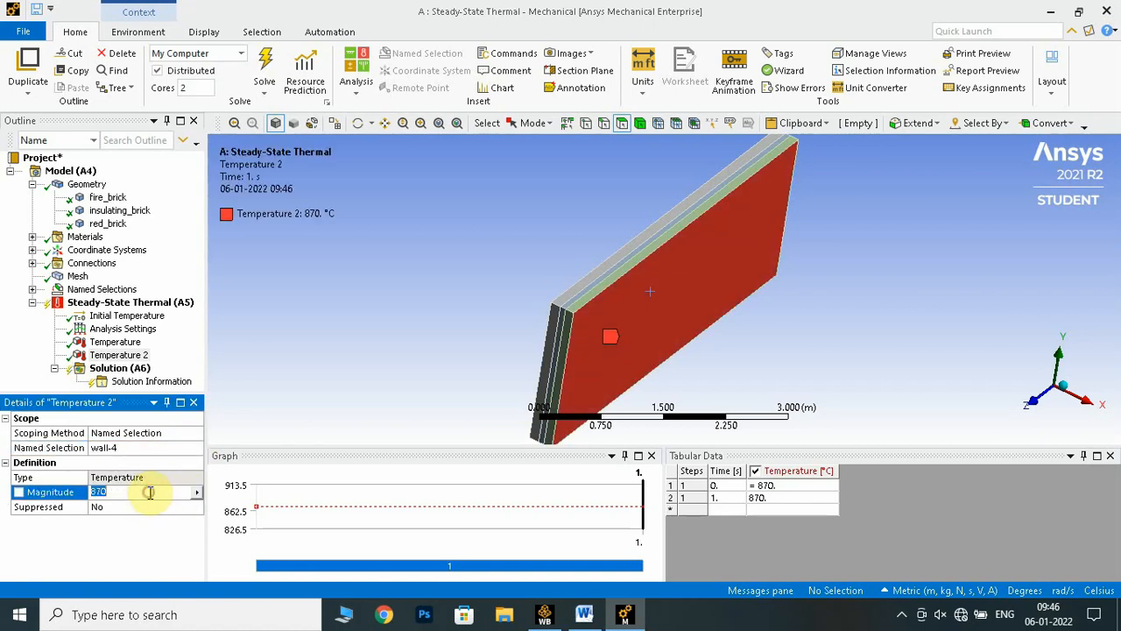
pyautogui.click(583, 611)
pyautogui.moveTo(438, 463); pyautogui.dragTo(406, 470)
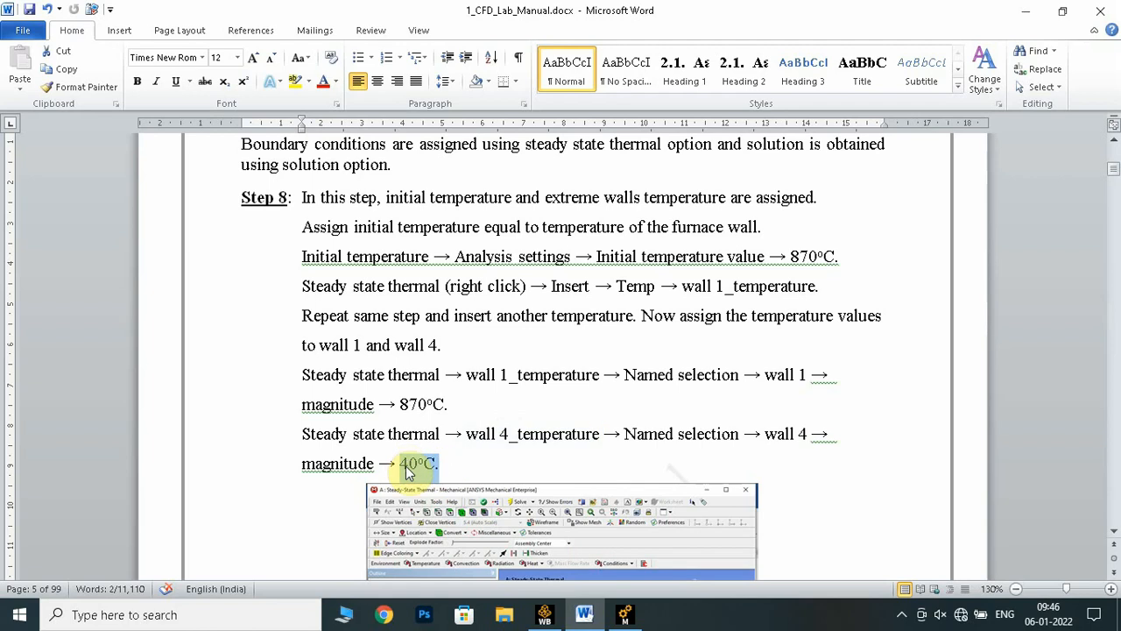
pyautogui.click(623, 614)
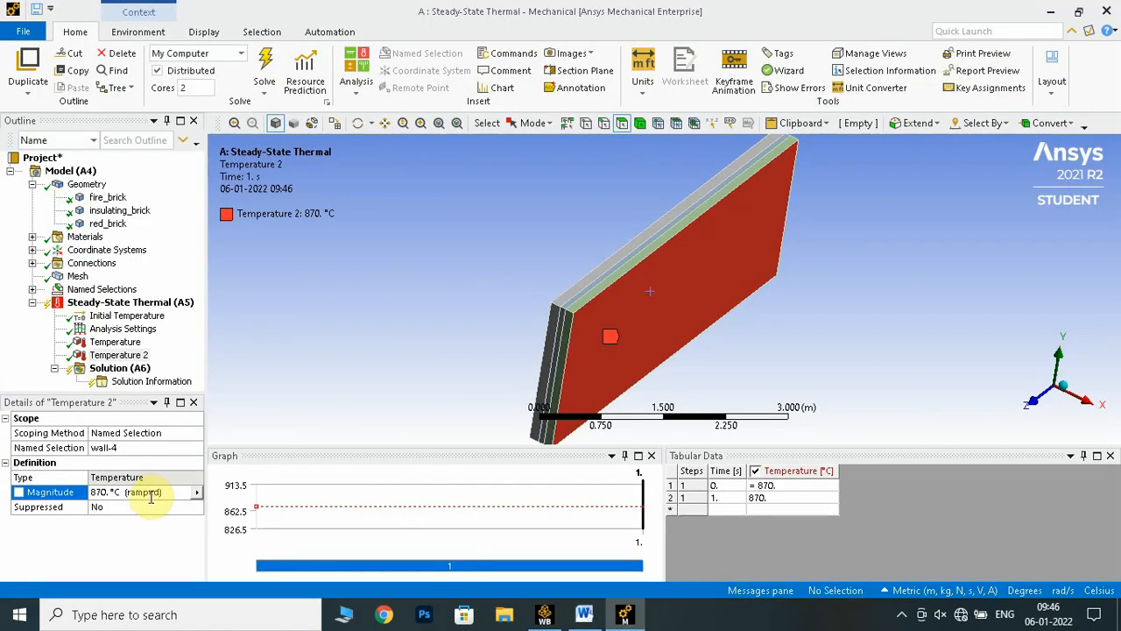
# Set the wall-4 Temperature load's magnitude to 40 °C and review both temperature loads
pyautogui.click(152, 493)
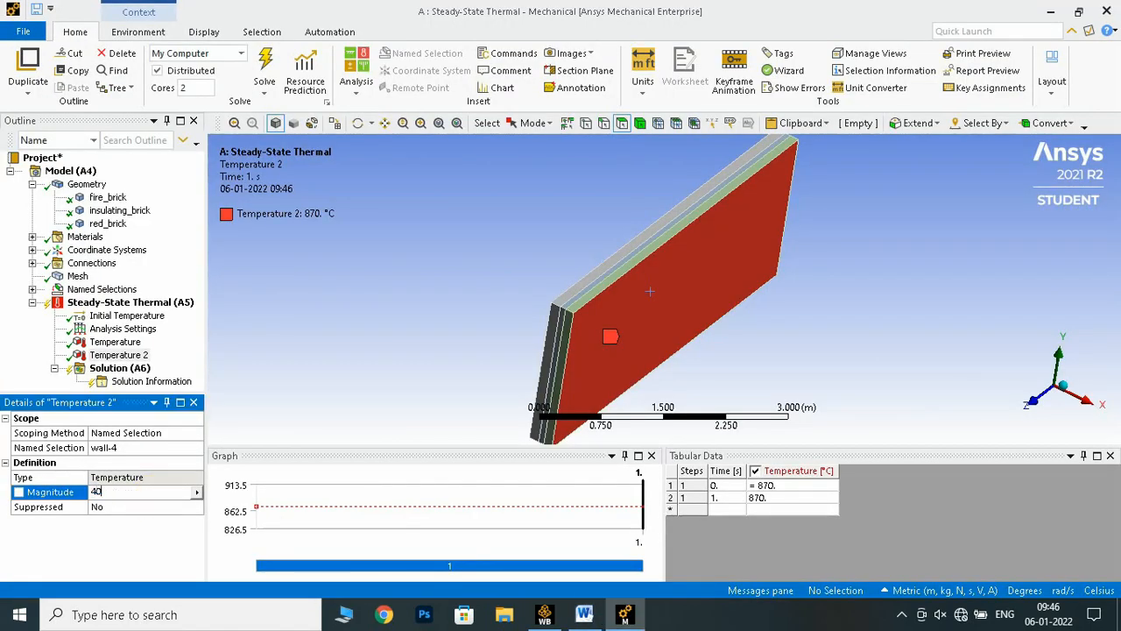
pyautogui.write('40')
pyautogui.press('Return')
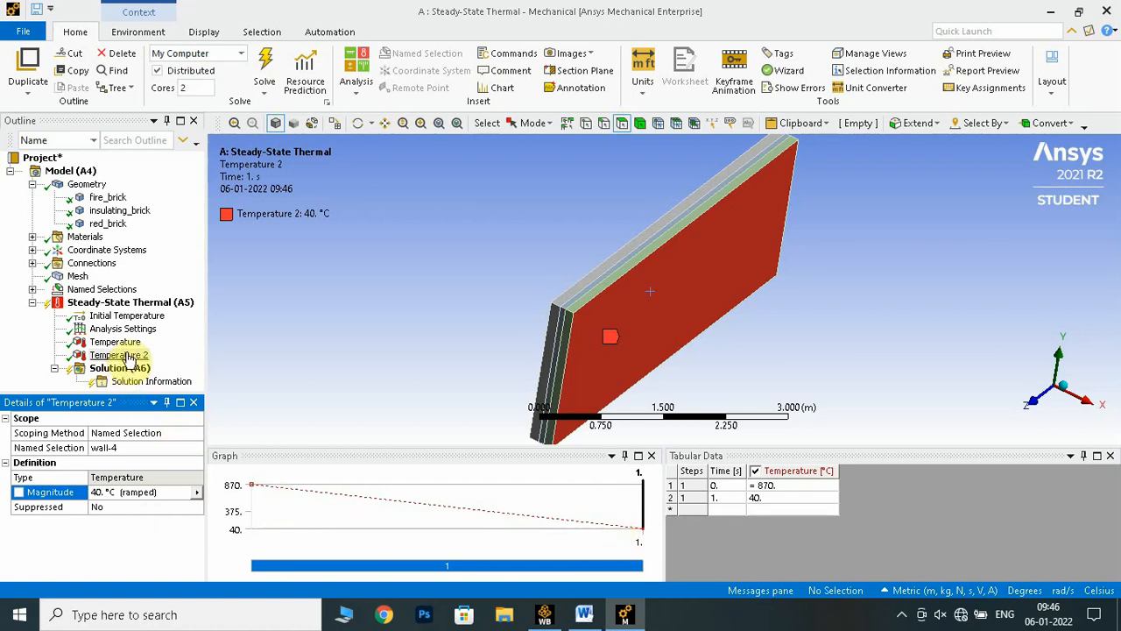
pyautogui.click(121, 341)
pyautogui.click(132, 355)
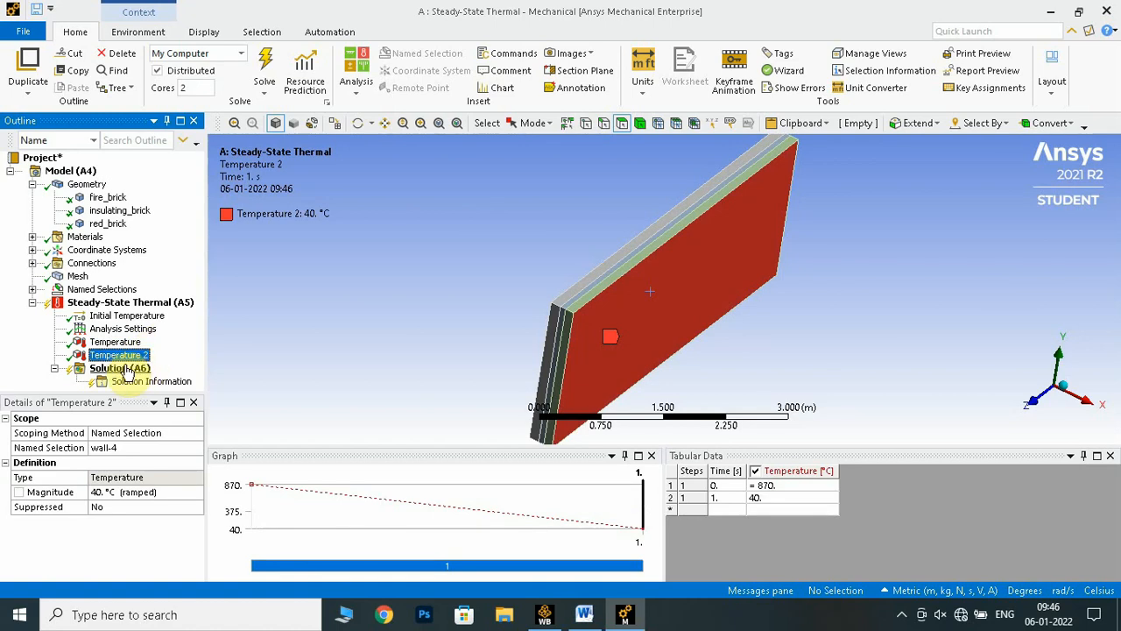
# Switch to the manual in Word and examine the following figures, the composite wall problem statement and the layer diagram
pyautogui.click(584, 614)
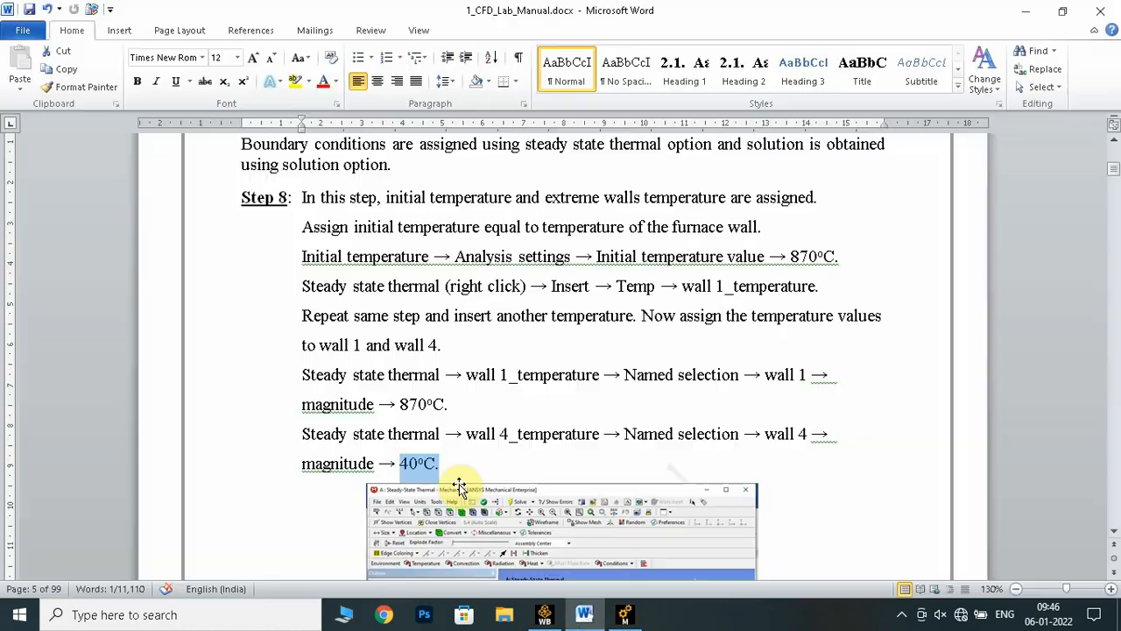
pyautogui.scroll(-1, 460, 488)
pyautogui.scroll(5, 461, 488)
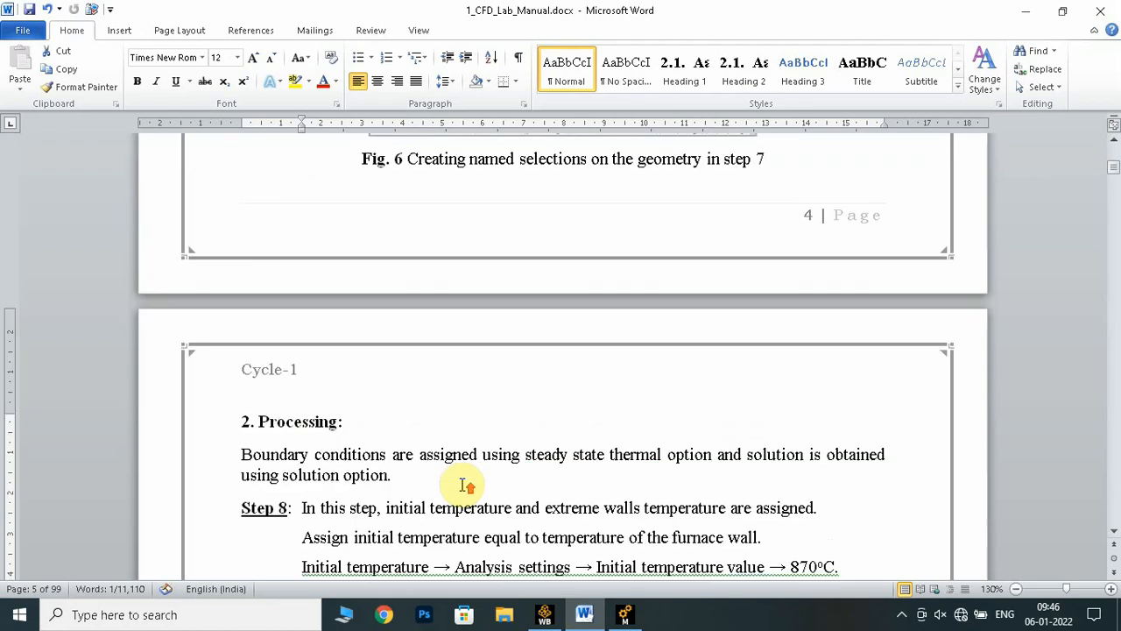
pyautogui.scroll(-15, 462, 488)
pyautogui.scroll(-15, 464, 490)
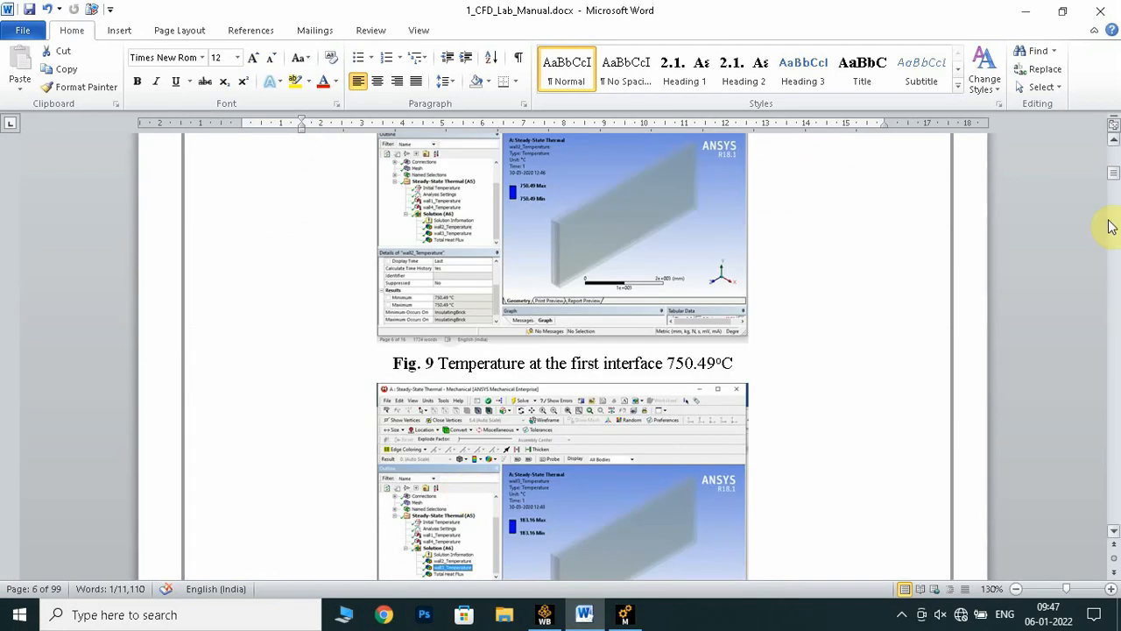
pyautogui.moveTo(1115, 176); pyautogui.dragTo(1117, 145)
pyautogui.scroll(-6, 459, 431)
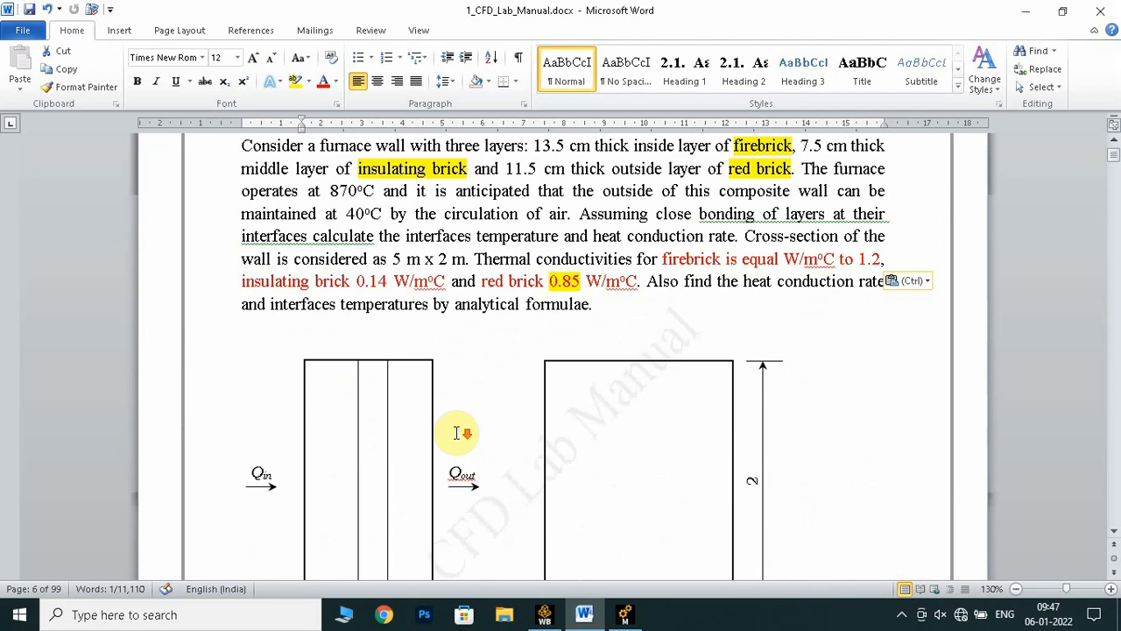
pyautogui.click(300, 421)
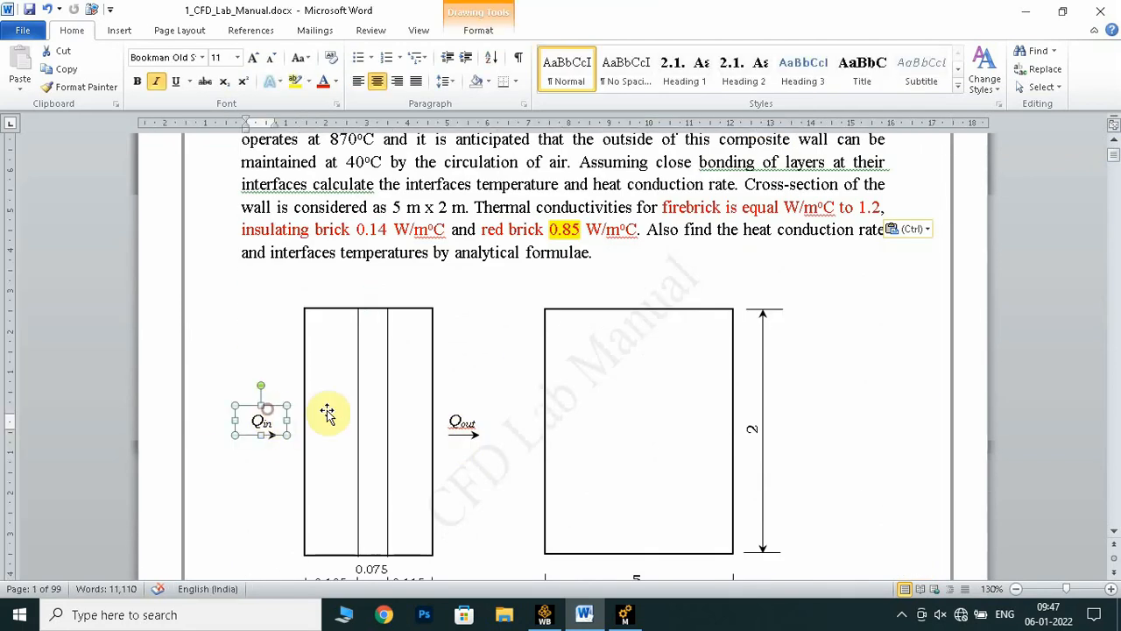
pyautogui.click(478, 397)
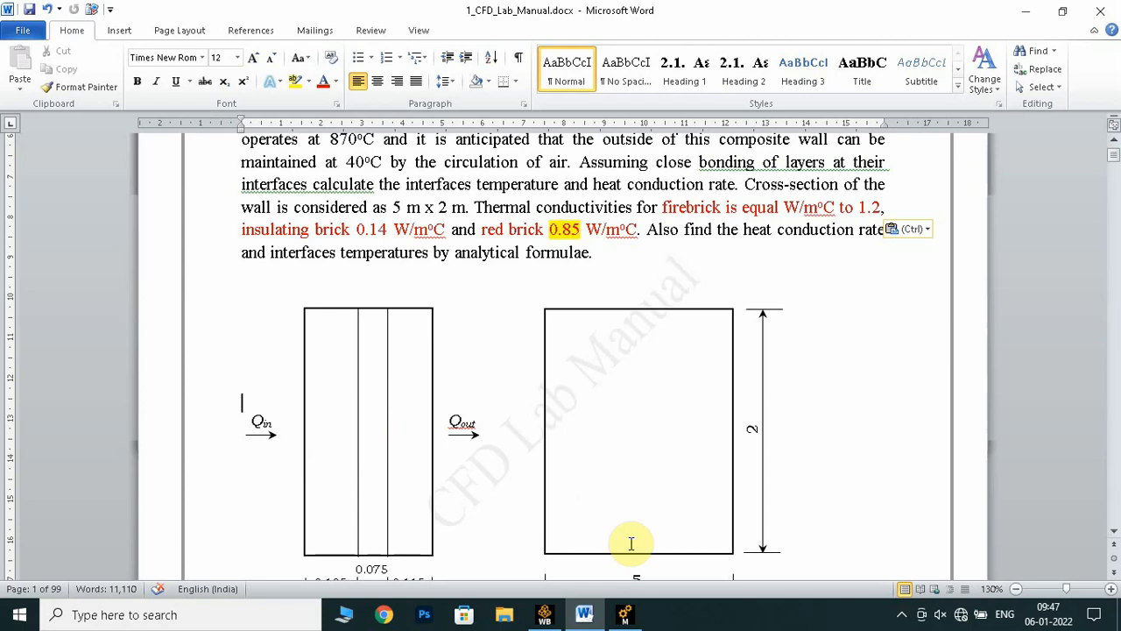
# Switch back to Ansys Mechanical and insert a thermal Temperature result under Solution
pyautogui.click(623, 614)
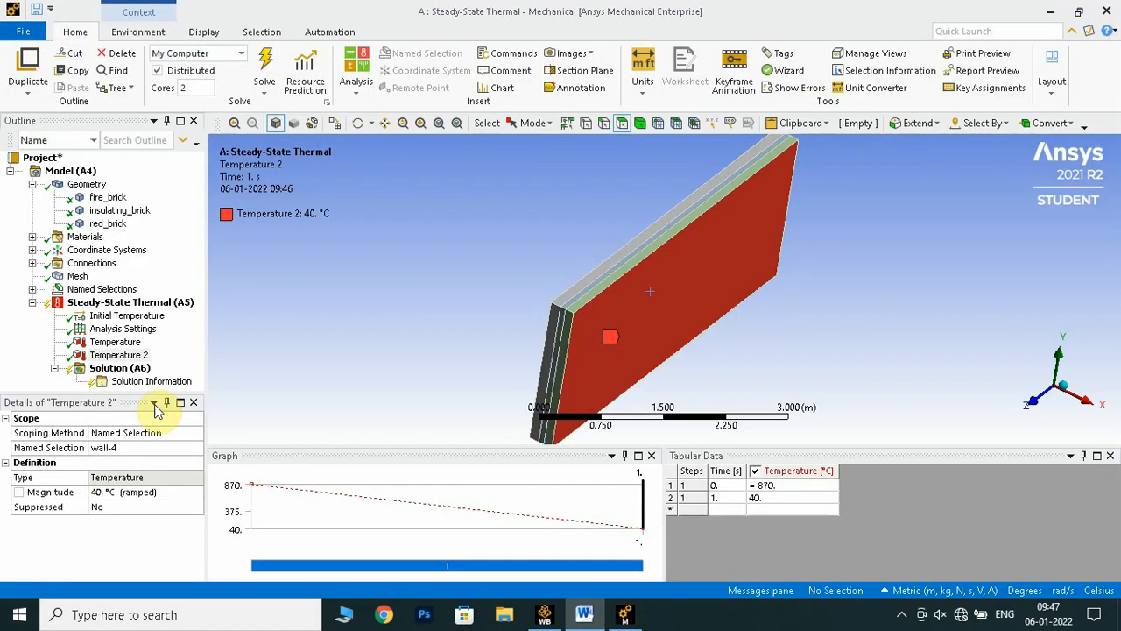
pyautogui.rightClick(102, 372)
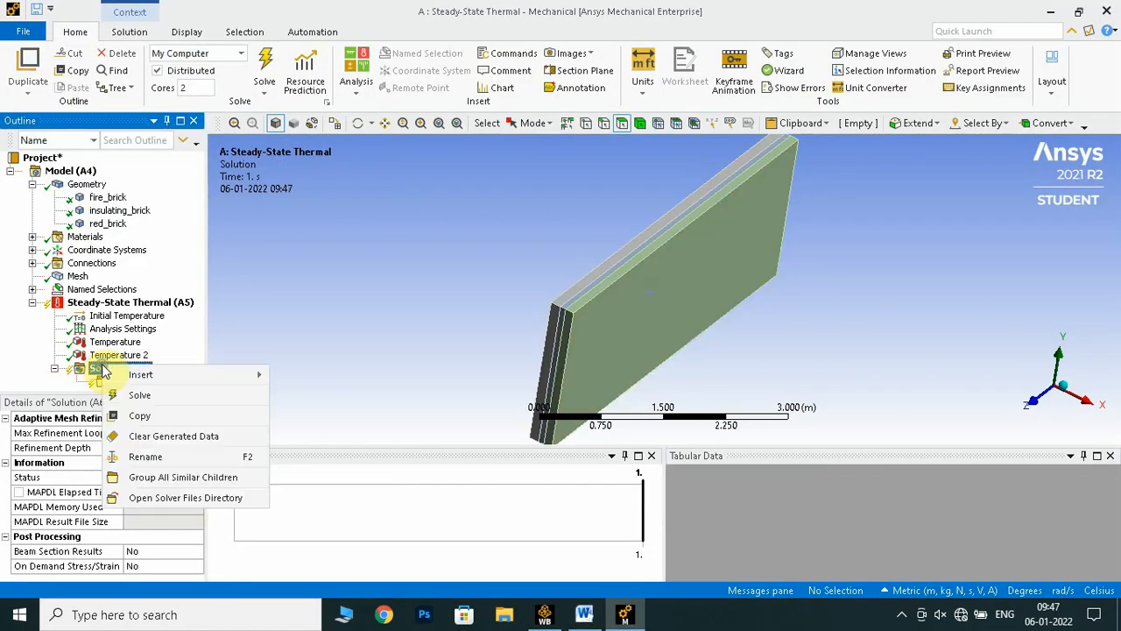
pyautogui.moveTo(219, 375)
pyautogui.moveTo(299, 381)
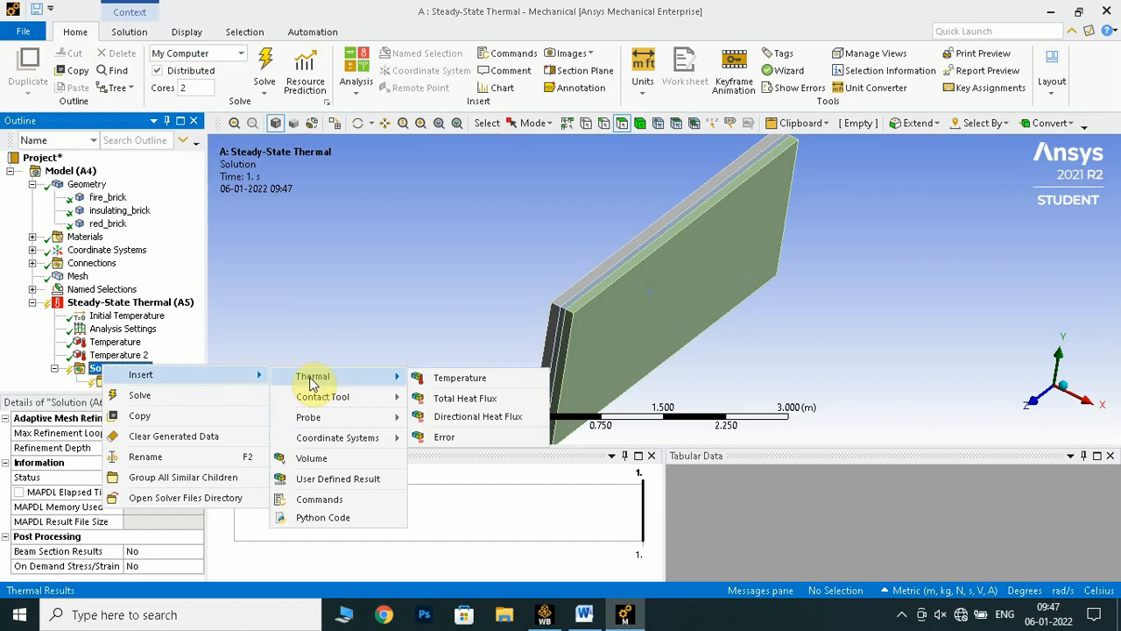
pyautogui.click(457, 377)
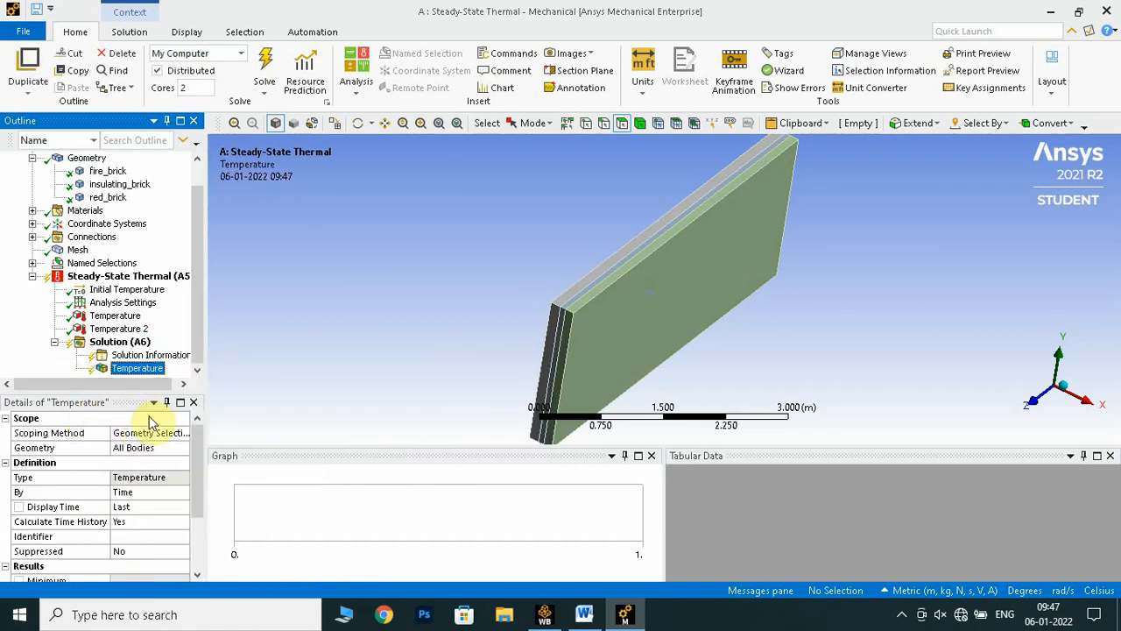
# Change the Temperature result's scoping method to Named Selection and assign it to wall-2
pyautogui.click(153, 433)
pyautogui.click(182, 434)
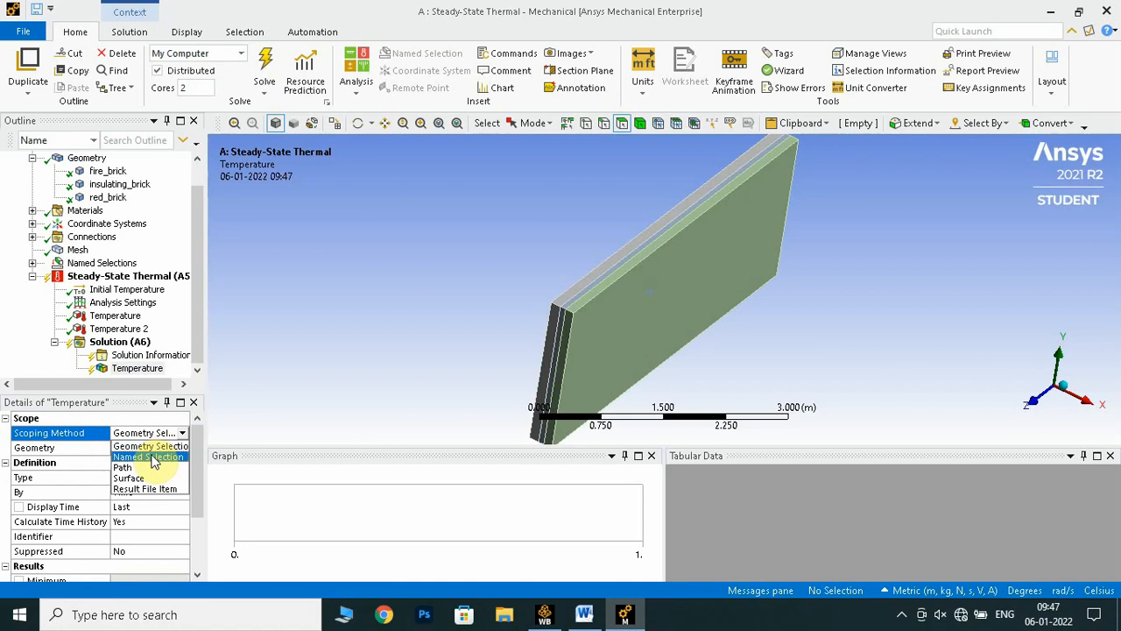
pyautogui.click(148, 456)
pyautogui.click(131, 447)
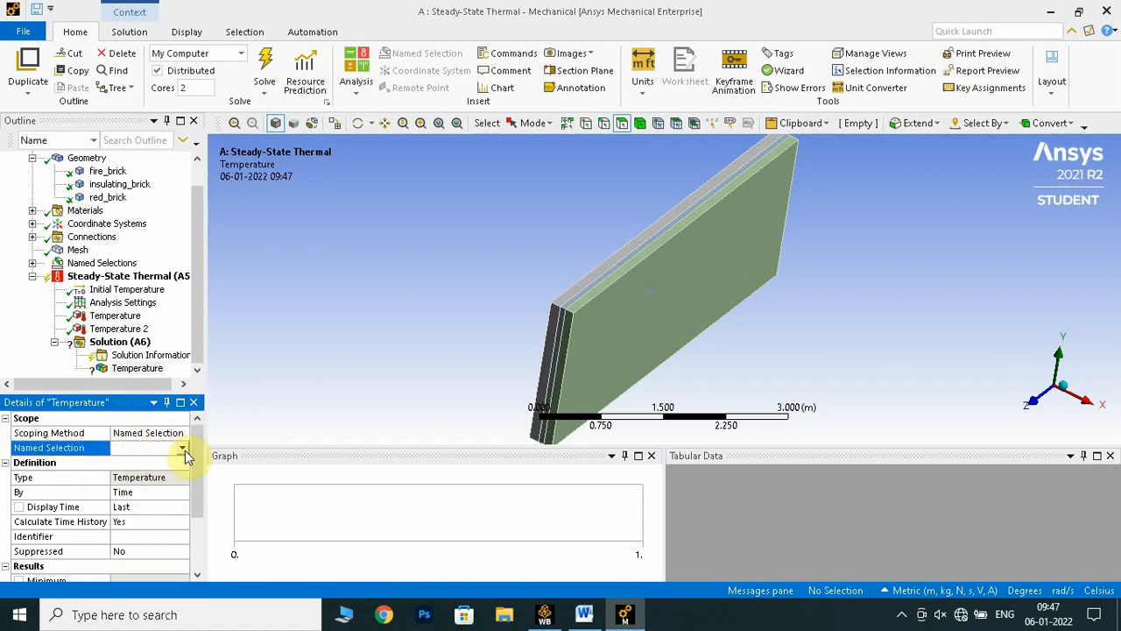
pyautogui.click(183, 449)
pyautogui.click(154, 476)
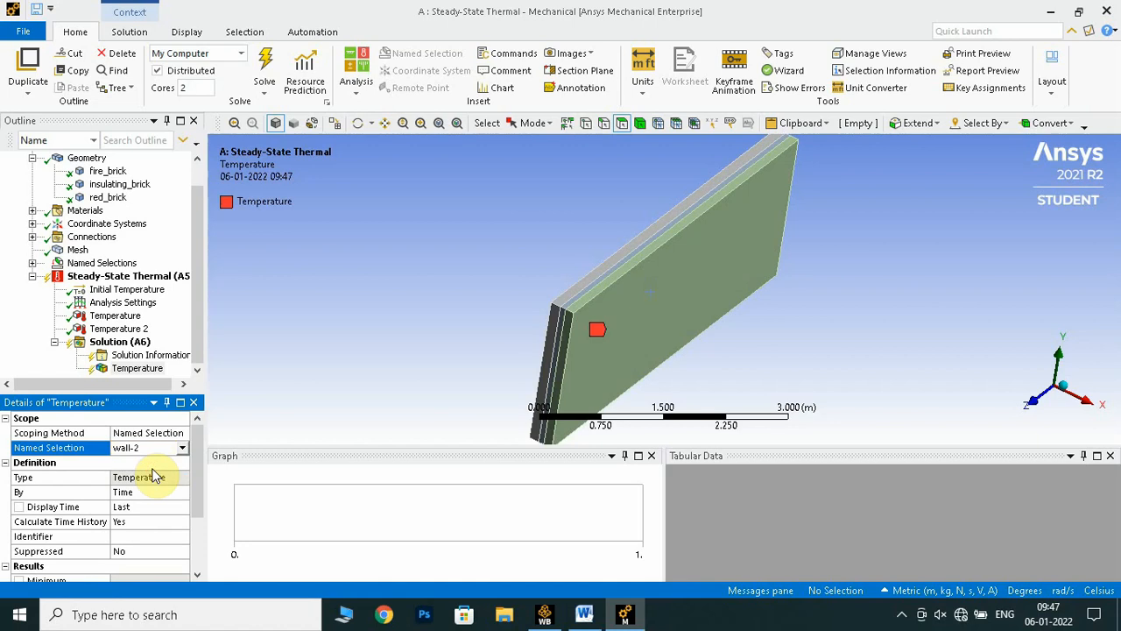
# Rename the wall-2 Temperature result as wall-2_temp
pyautogui.rightClick(137, 369)
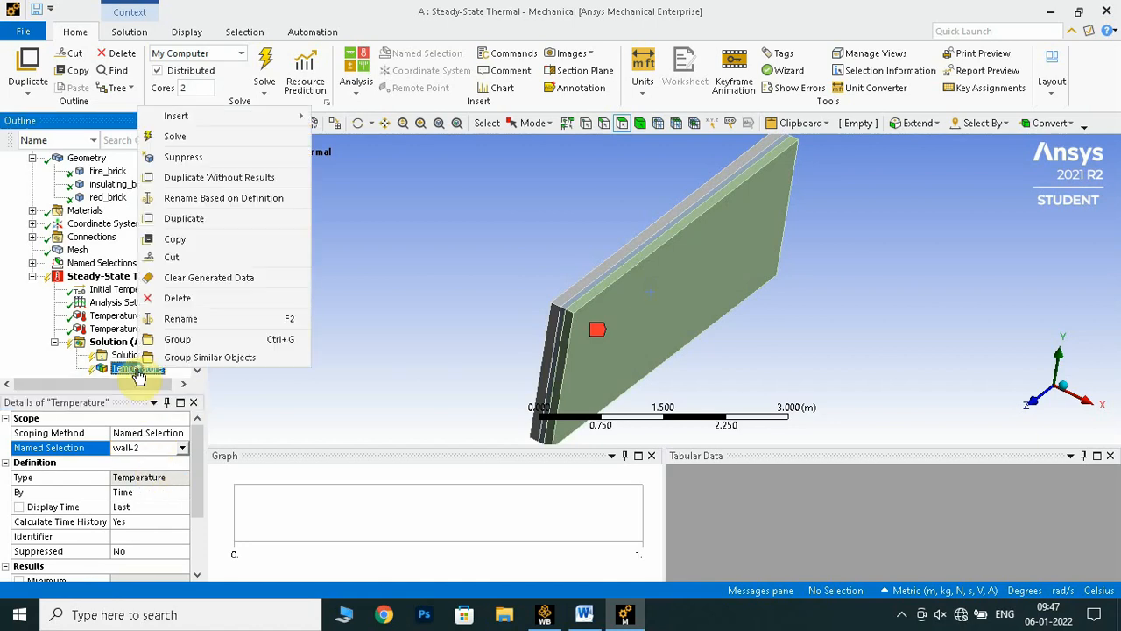
pyautogui.click(200, 319)
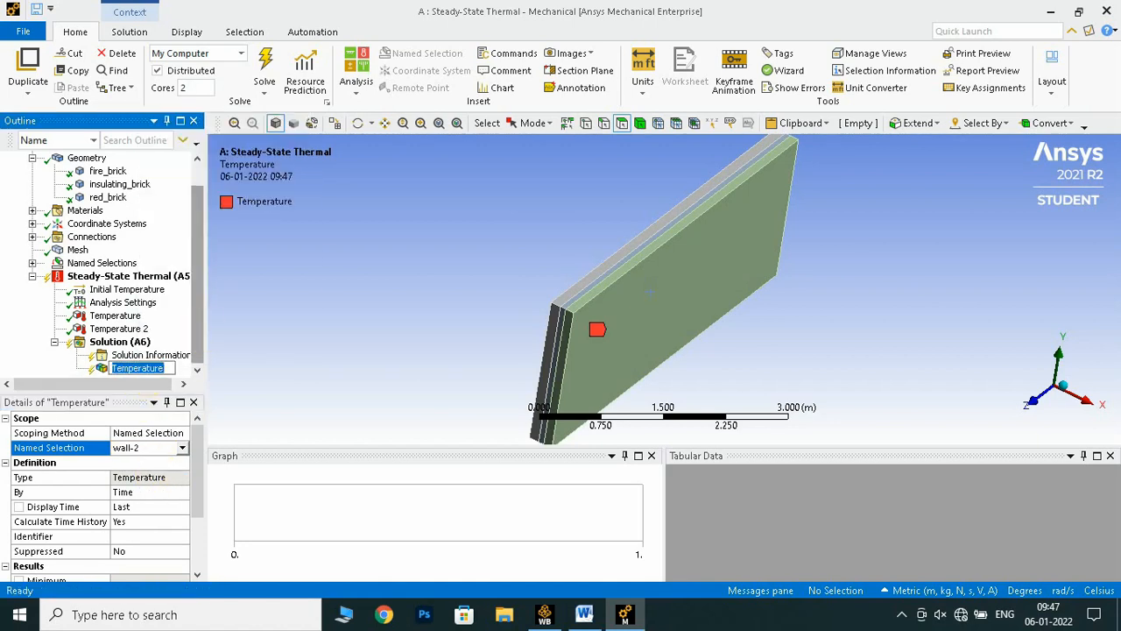
pyautogui.write('wall-2')
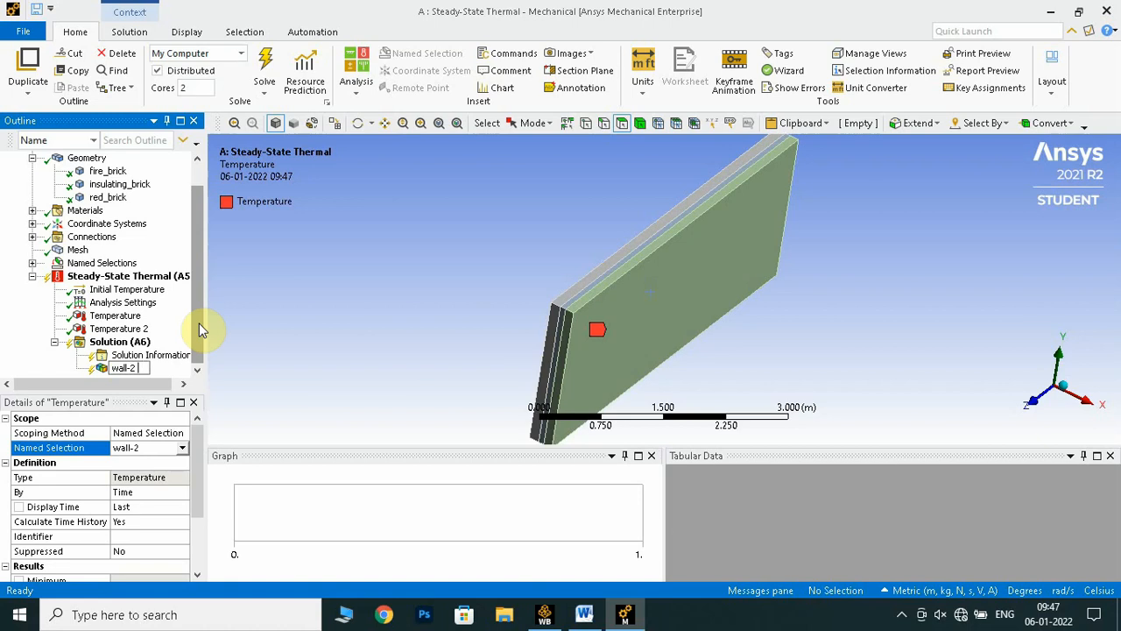
pyautogui.write('_temp')
pyautogui.press('Return')
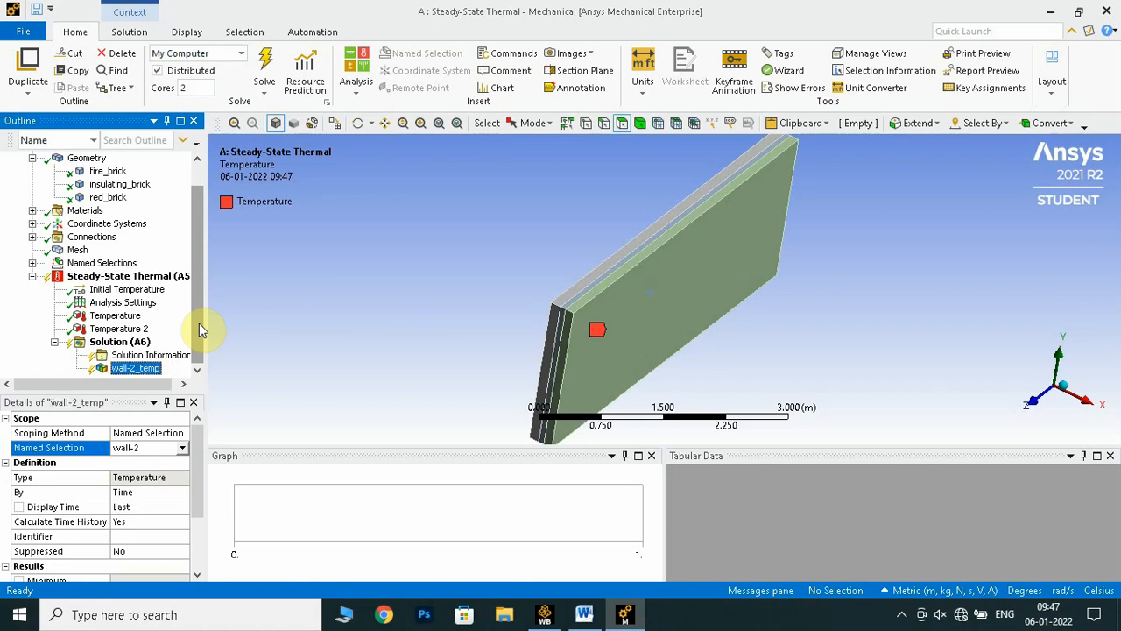
# Insert another thermal Temperature result under Solution and scope it to the wall-3 named selection
pyautogui.rightClick(124, 341)
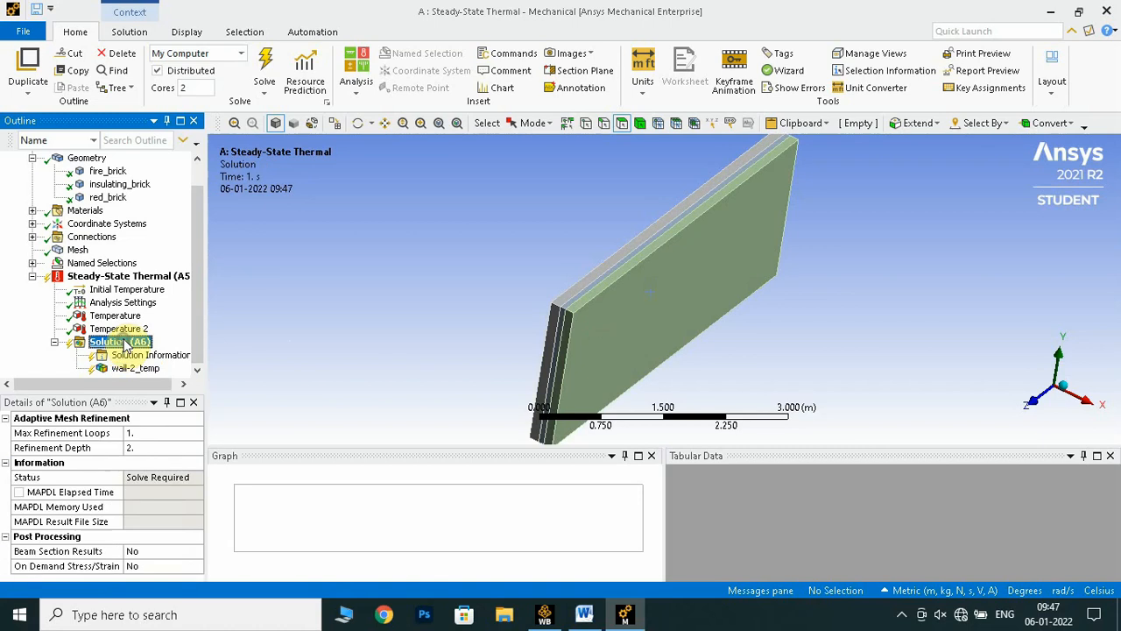
pyautogui.moveTo(273, 351)
pyautogui.moveTo(416, 350)
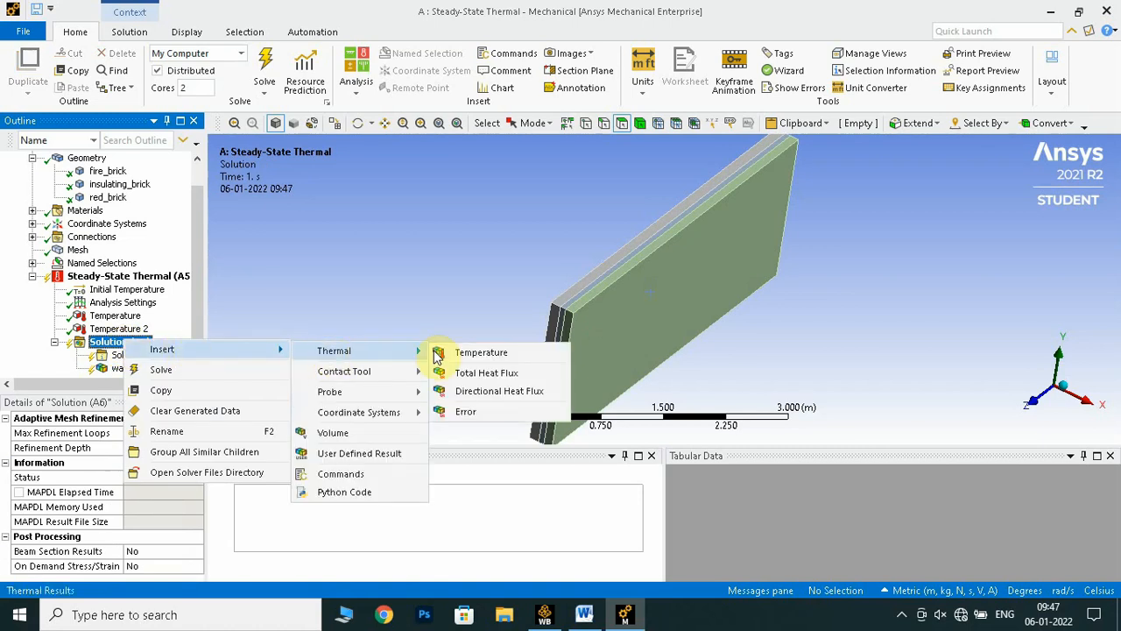
pyautogui.click(467, 353)
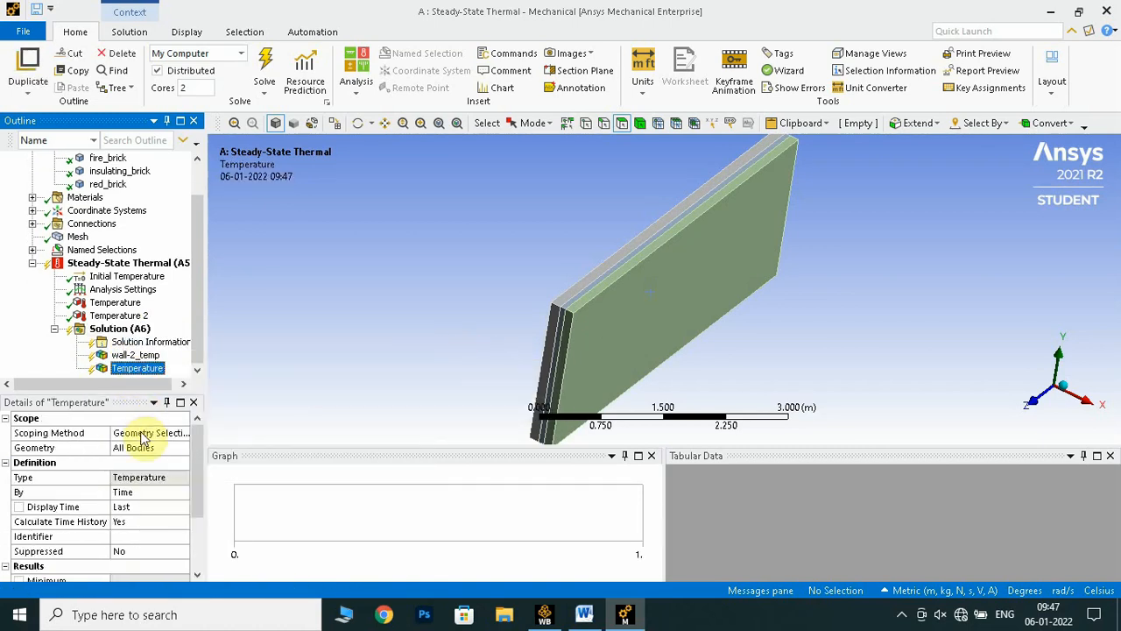
pyautogui.click(170, 435)
pyautogui.click(176, 432)
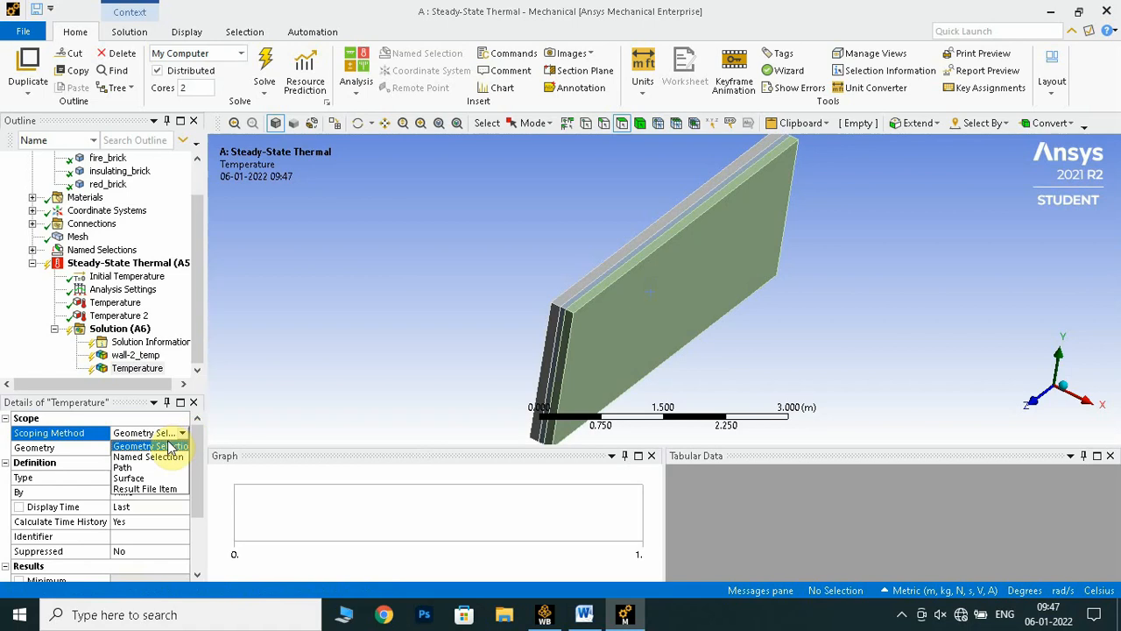
pyautogui.click(149, 453)
pyautogui.click(149, 448)
pyautogui.click(181, 447)
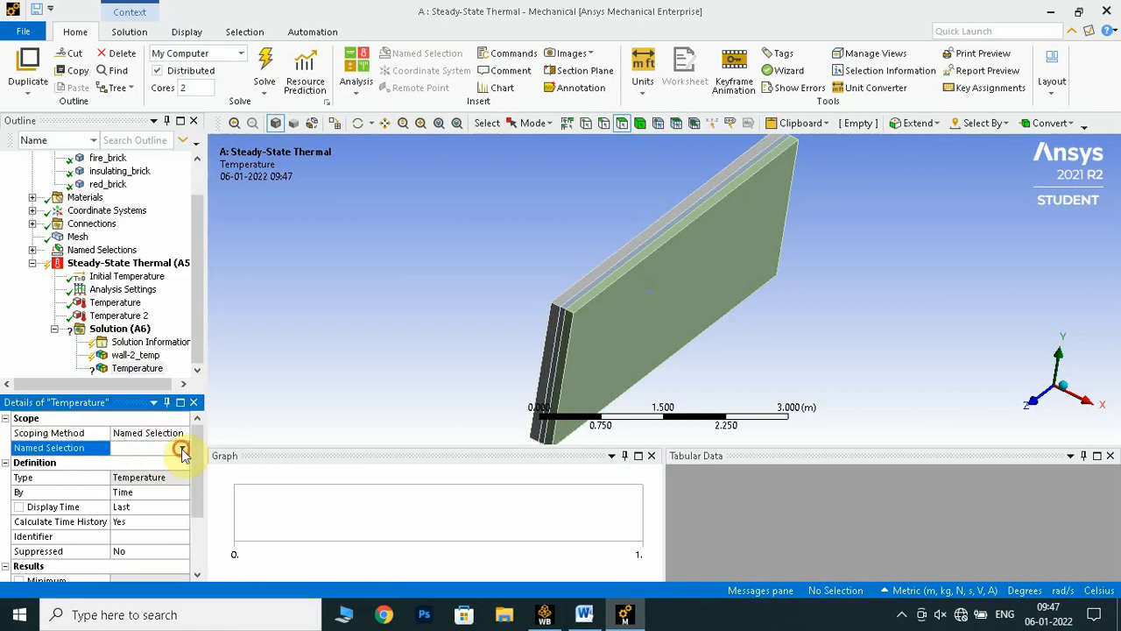
pyautogui.click(149, 484)
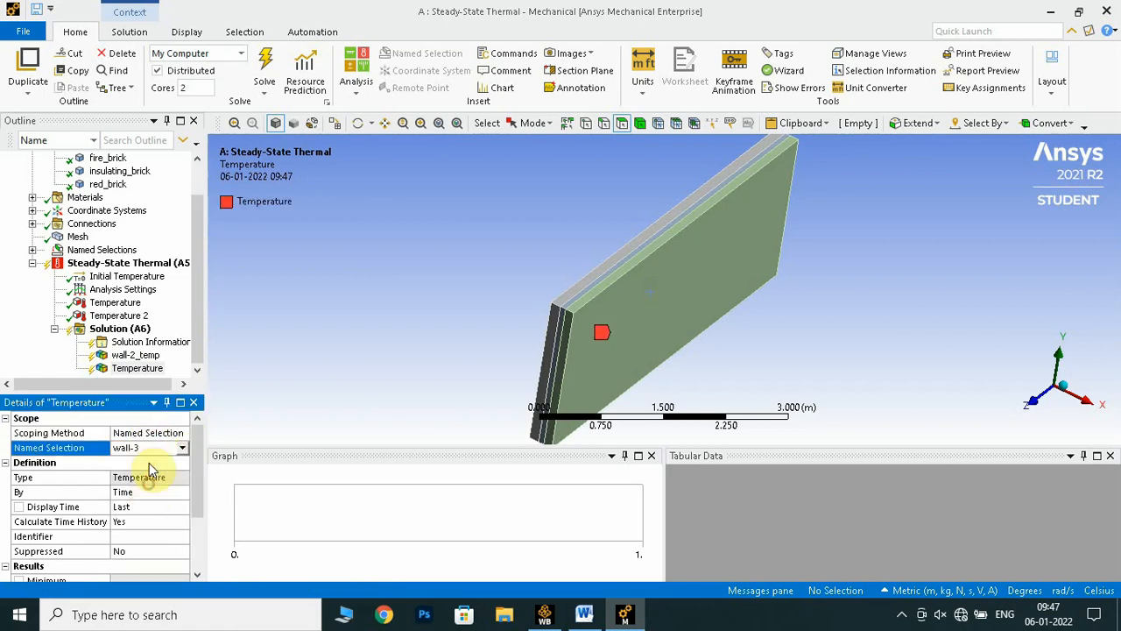
# Rename the wall-3 Temperature result as wall-3_temp
pyautogui.click(140, 369)
pyautogui.rightClick(140, 369)
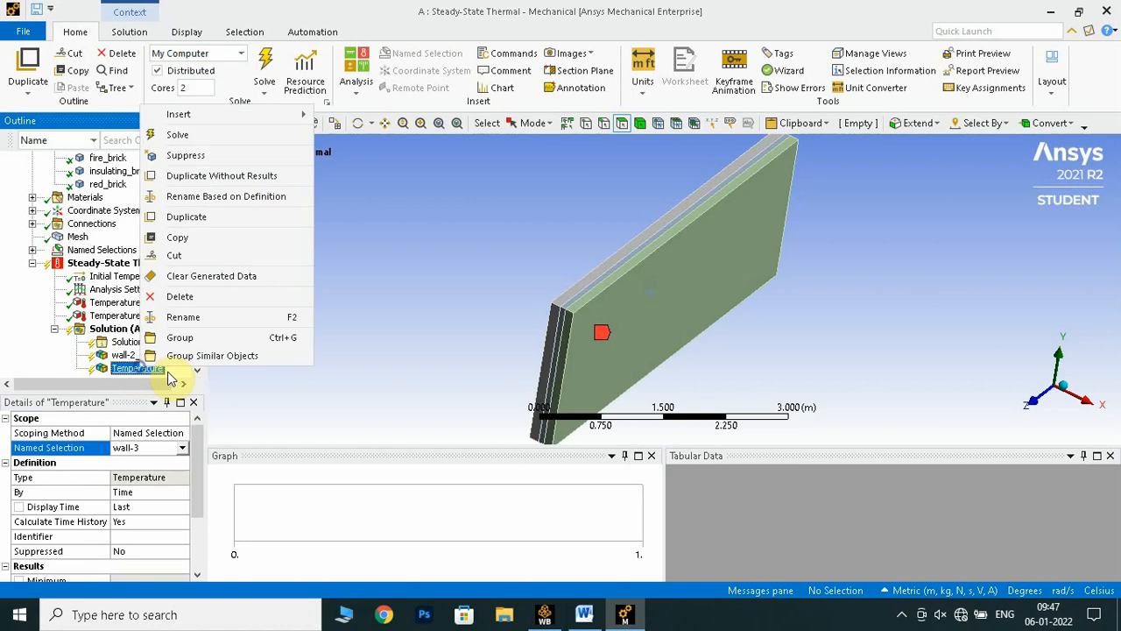
pyautogui.click(200, 319)
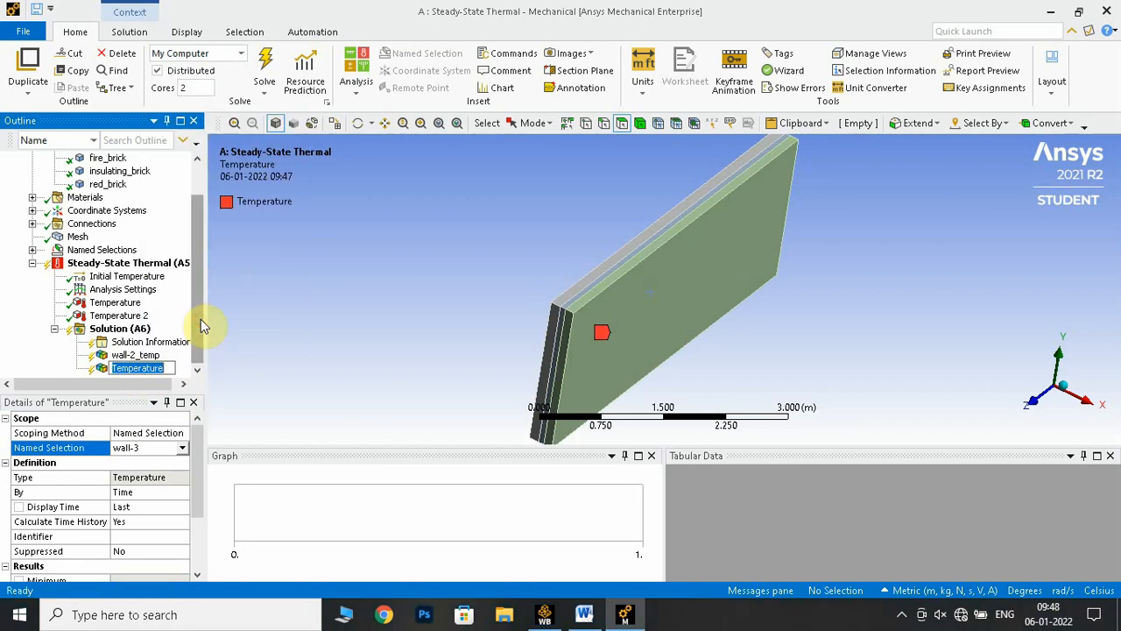
pyautogui.write('wall-3')
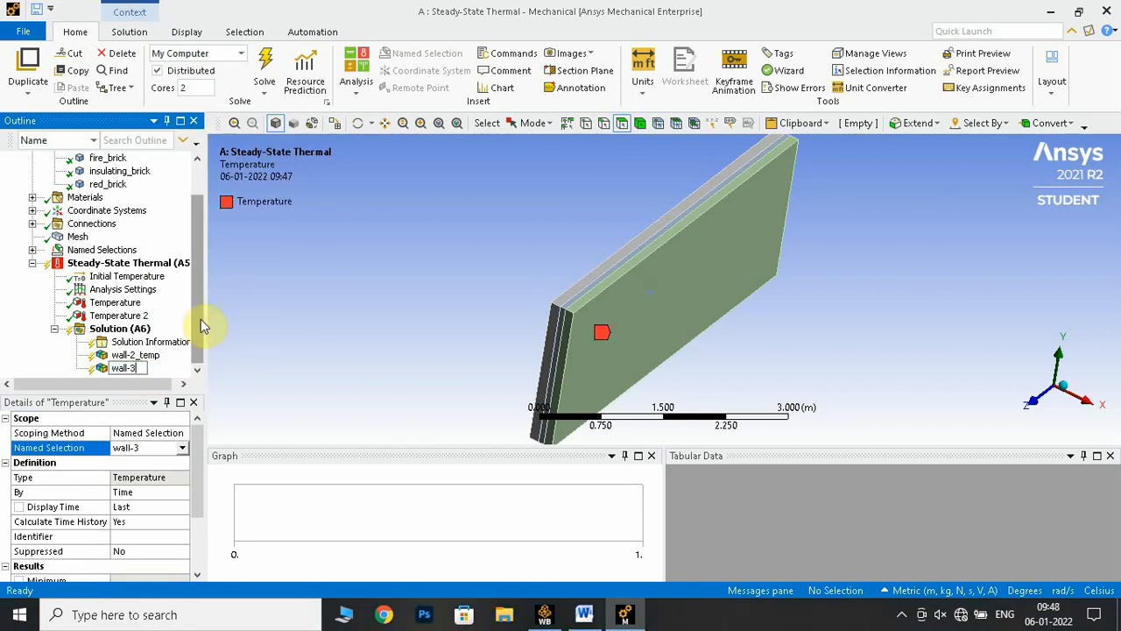
pyautogui.write('_temp')
pyautogui.press('Return')
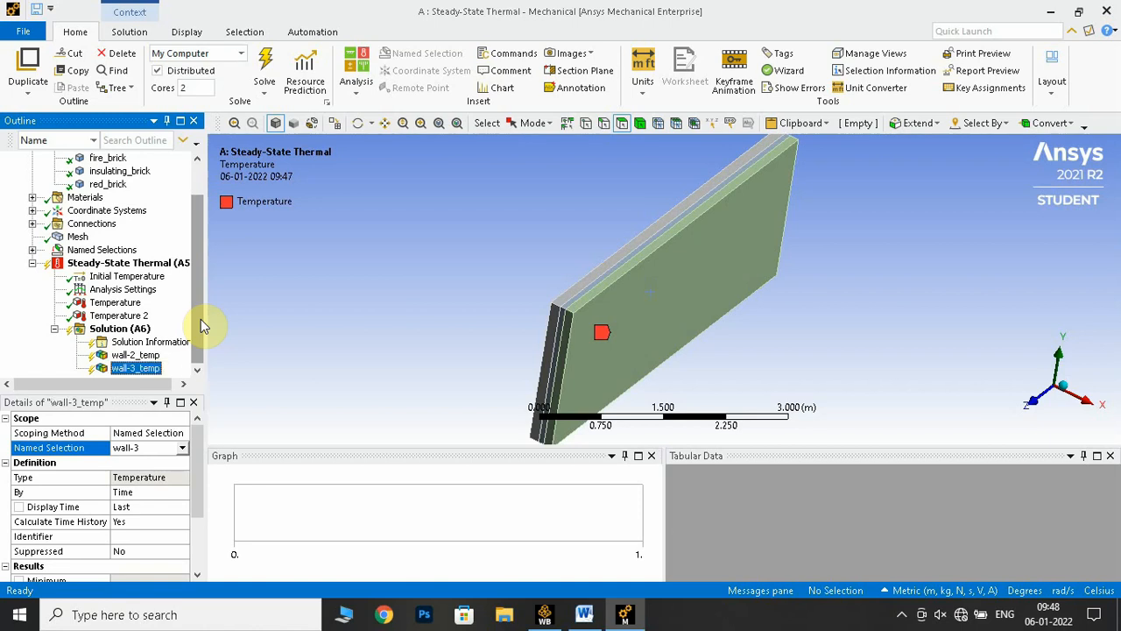
# Insert a thermal Total Heat Flux result under Solution and solve the analysis
pyautogui.click(149, 328)
pyautogui.rightClick(131, 328)
pyautogui.moveTo(249, 336)
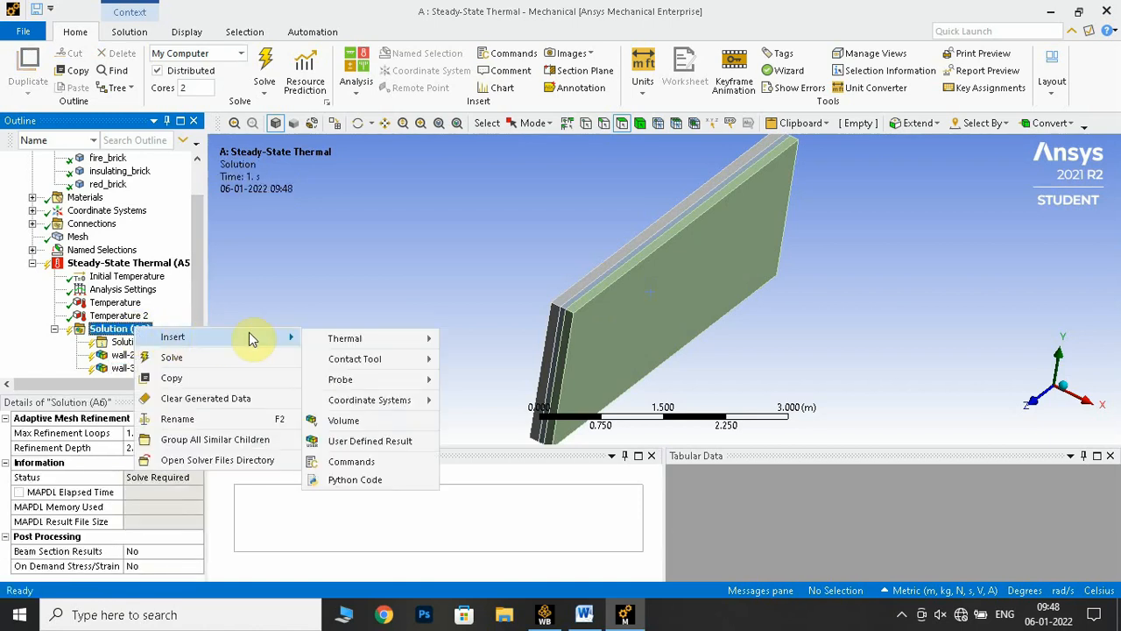
pyautogui.moveTo(353, 347)
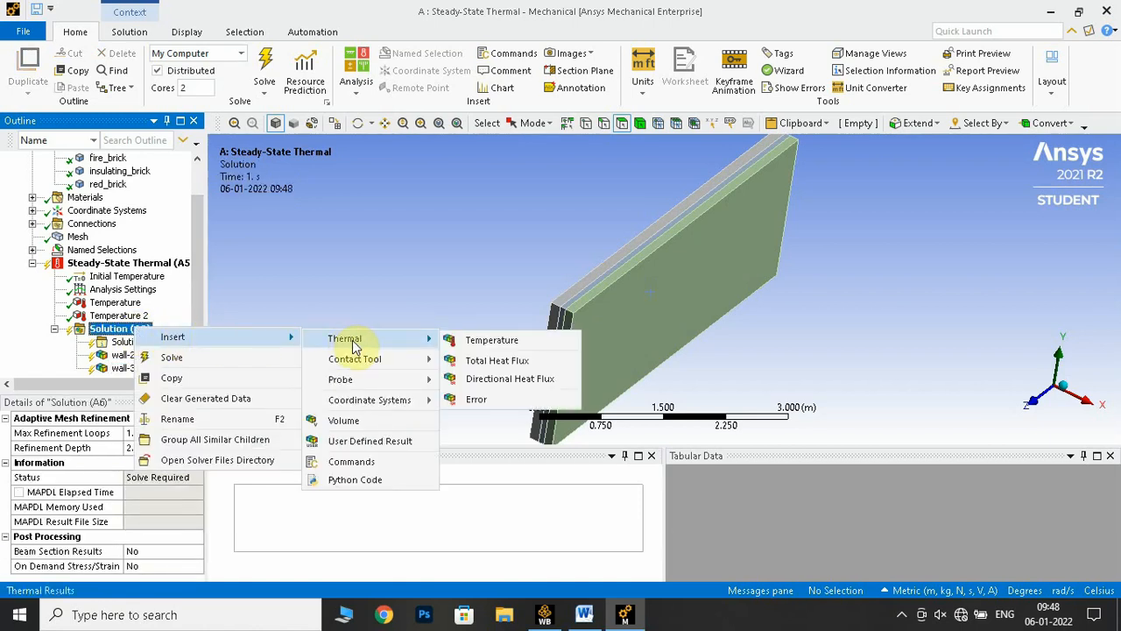
pyautogui.click(481, 365)
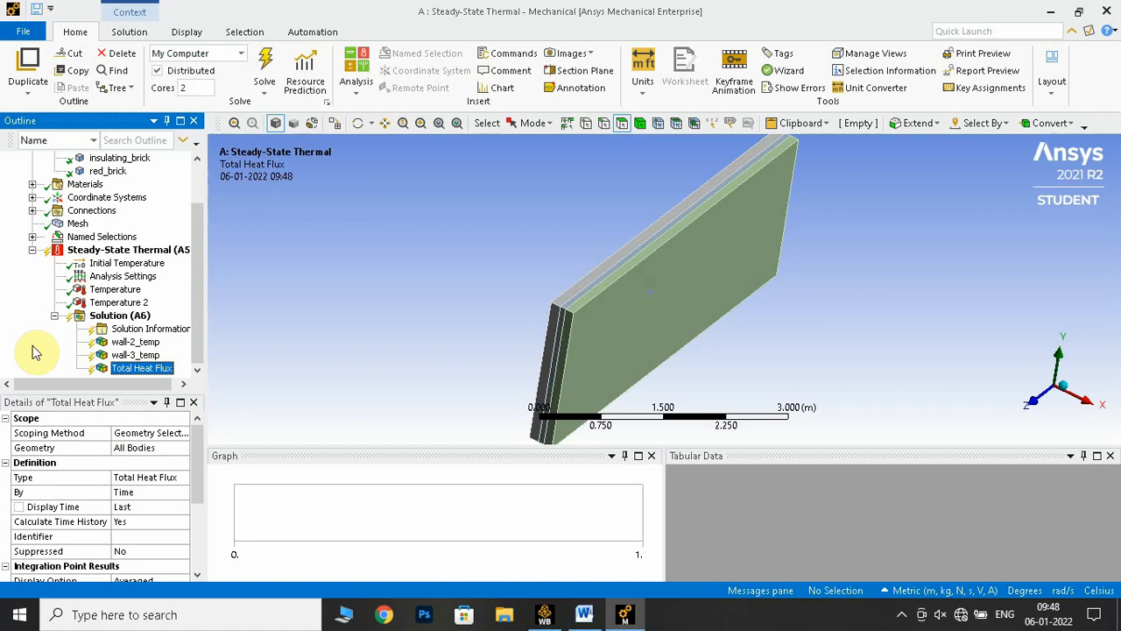
pyautogui.rightClick(128, 319)
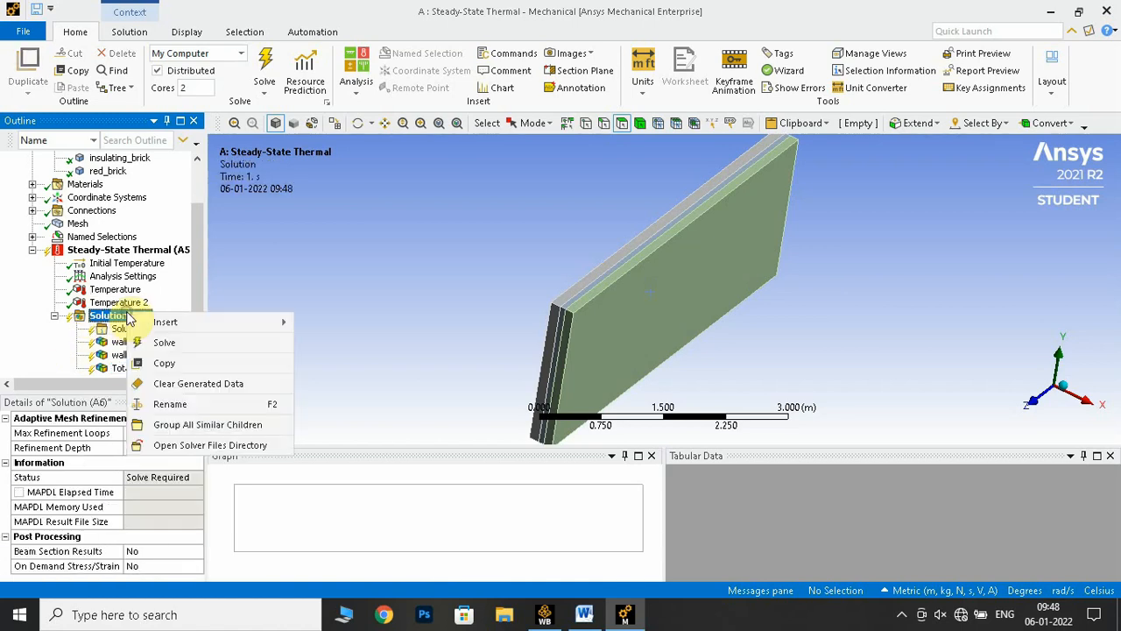
pyautogui.click(160, 342)
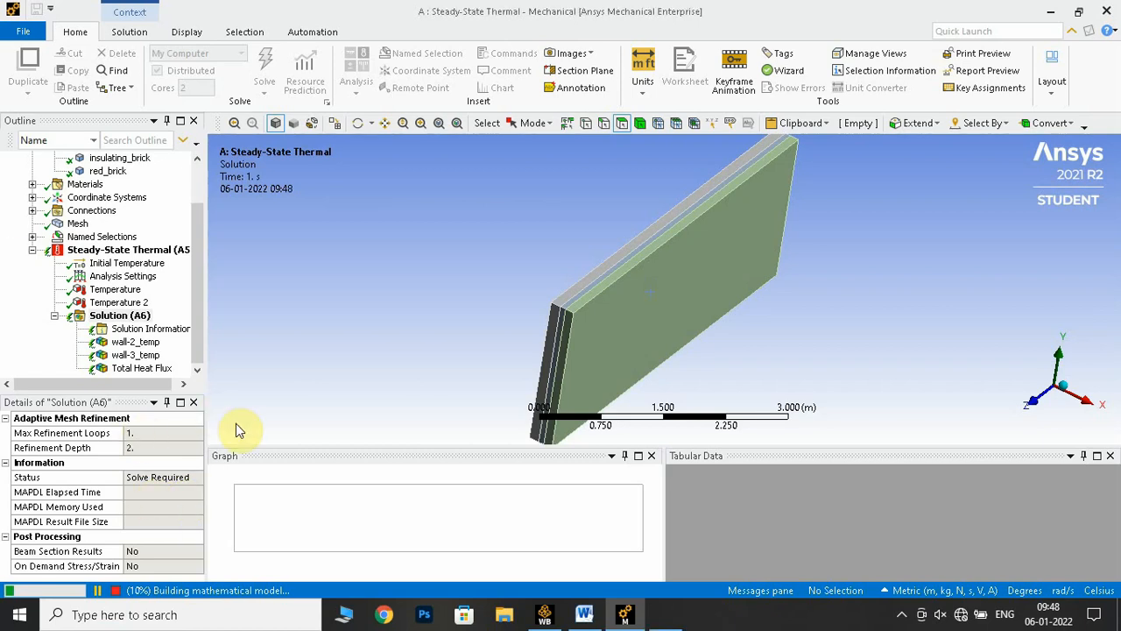
# Switch to the manual in Word, examine the problem description, Result and Discussion section and Step 9 instructions, and return to Ansys Mechanical
pyautogui.click(584, 614)
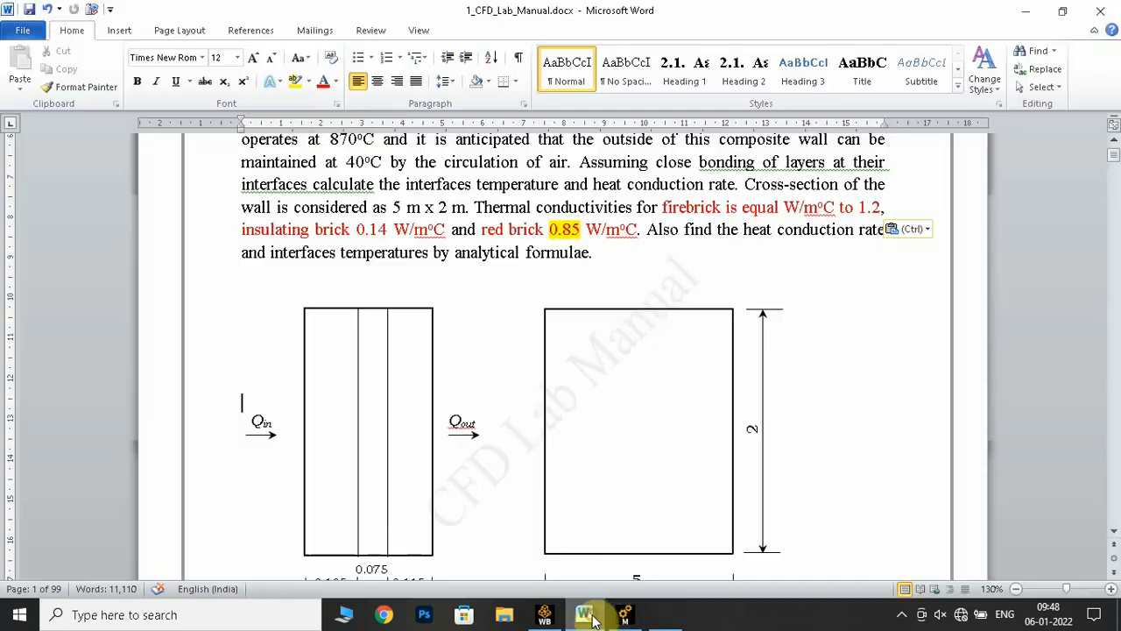
pyautogui.scroll(3, 583, 251)
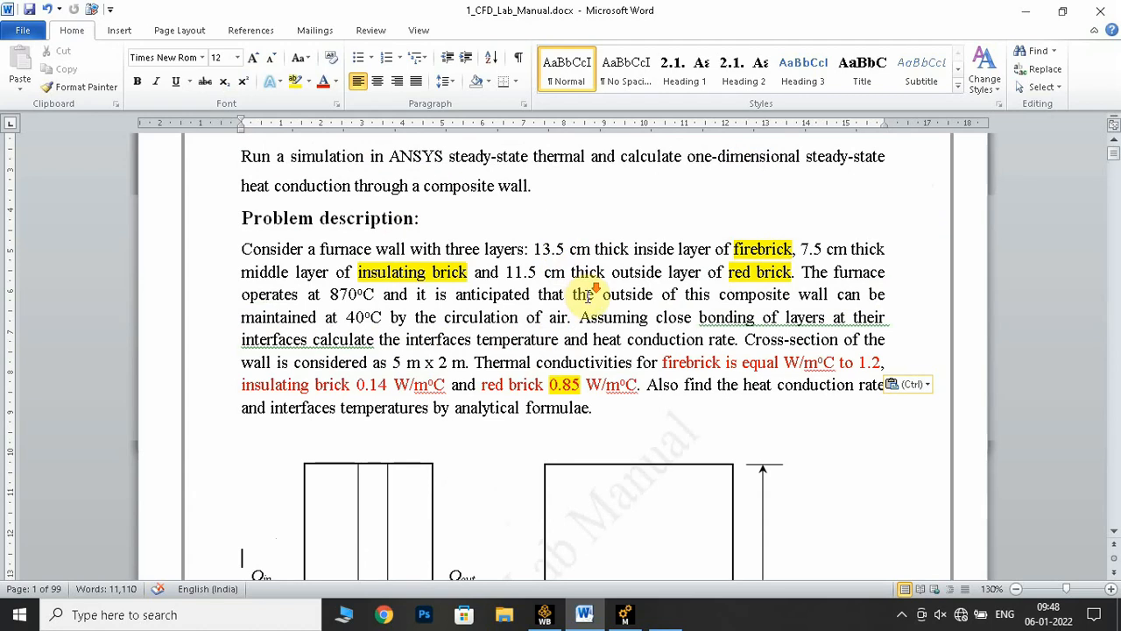
pyautogui.scroll(-9, 601, 293)
pyautogui.scroll(-8, 590, 310)
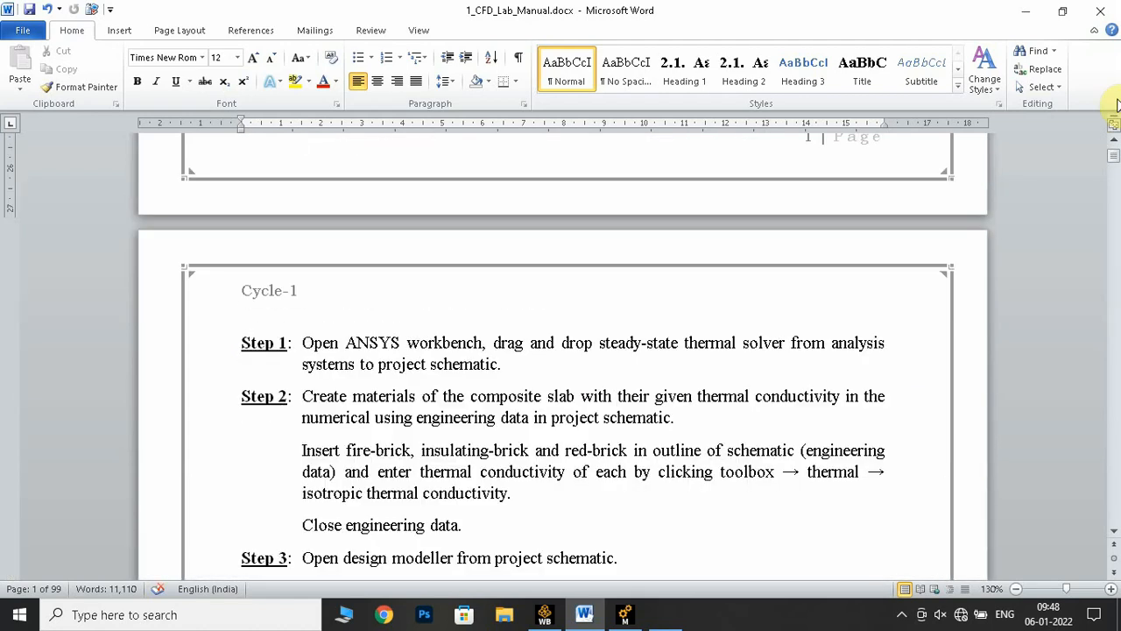
pyautogui.click(1114, 571)
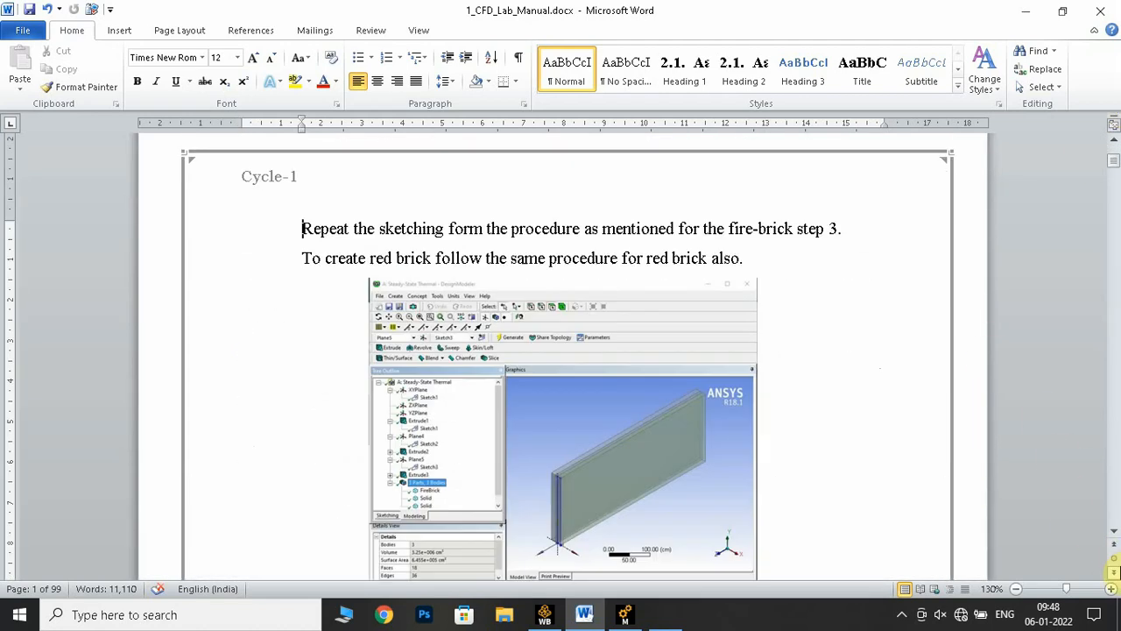
pyautogui.click(1114, 571)
pyautogui.click(1114, 571)
pyautogui.click(1114, 571)
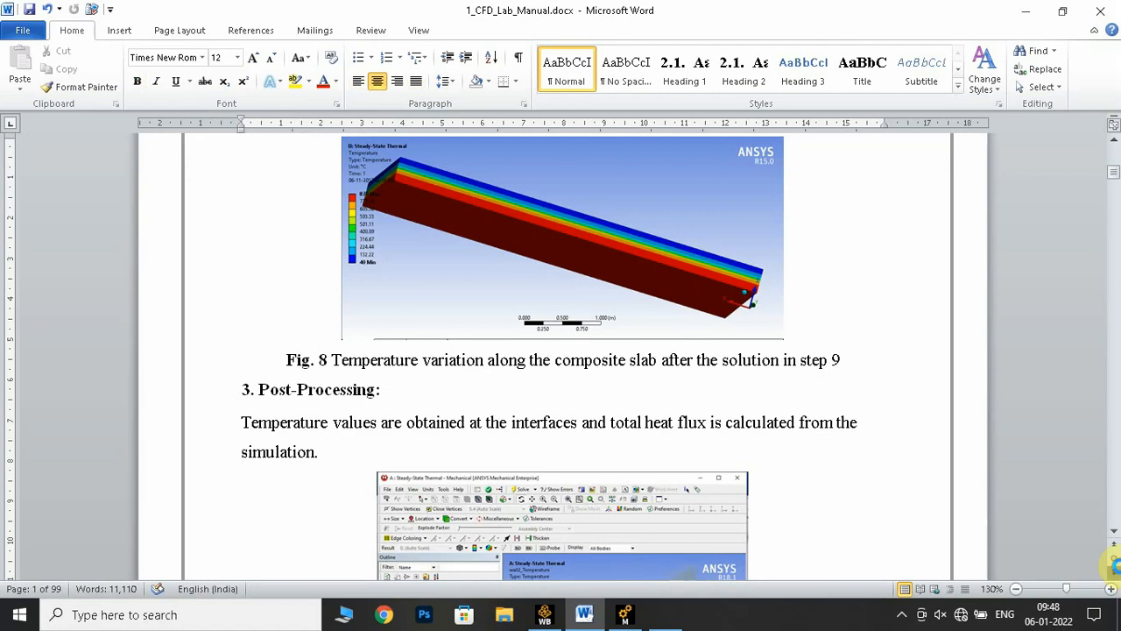
pyautogui.scroll(-20, 650, 388)
pyautogui.scroll(5, 652, 382)
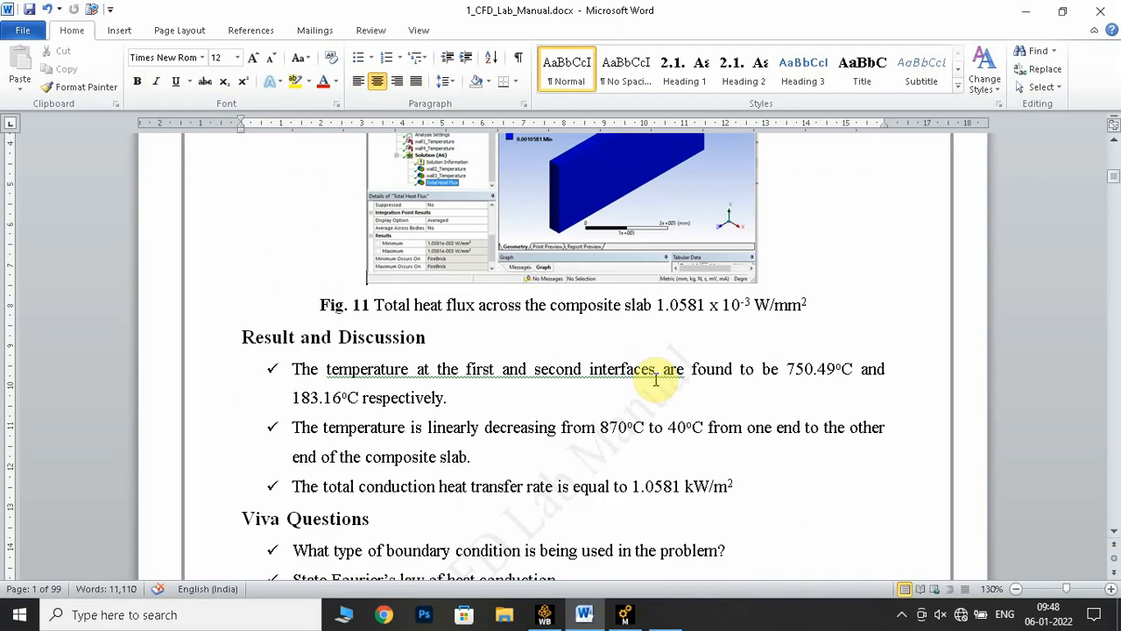
pyautogui.scroll(10, 655, 383)
pyautogui.scroll(-10, 659, 377)
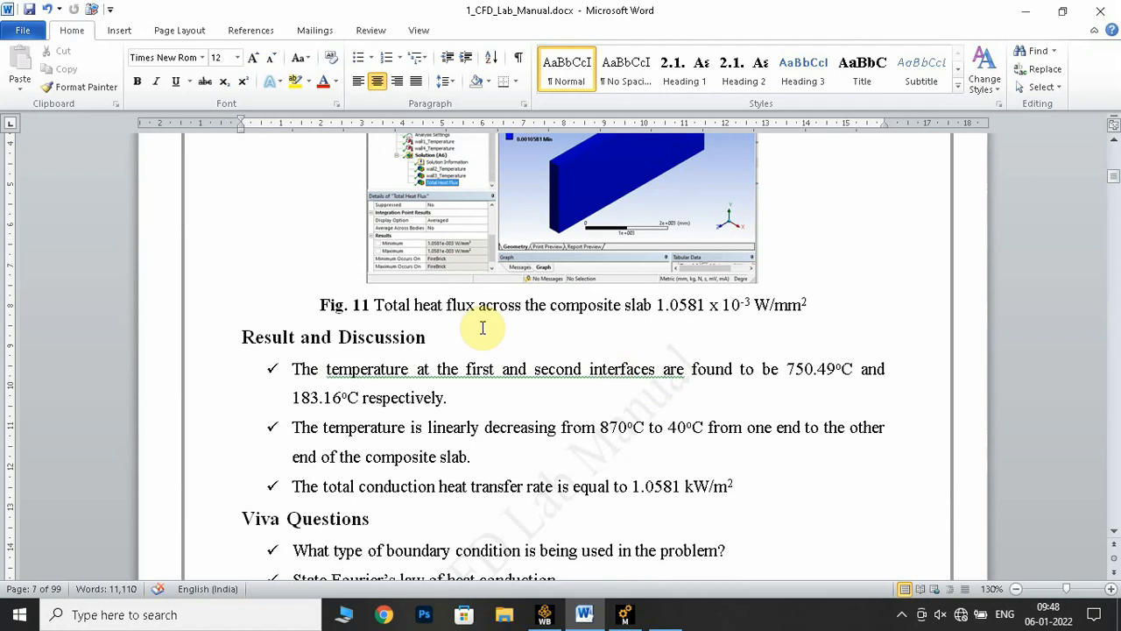
pyautogui.moveTo(749, 492); pyautogui.dragTo(202, 243)
pyautogui.click(202, 243)
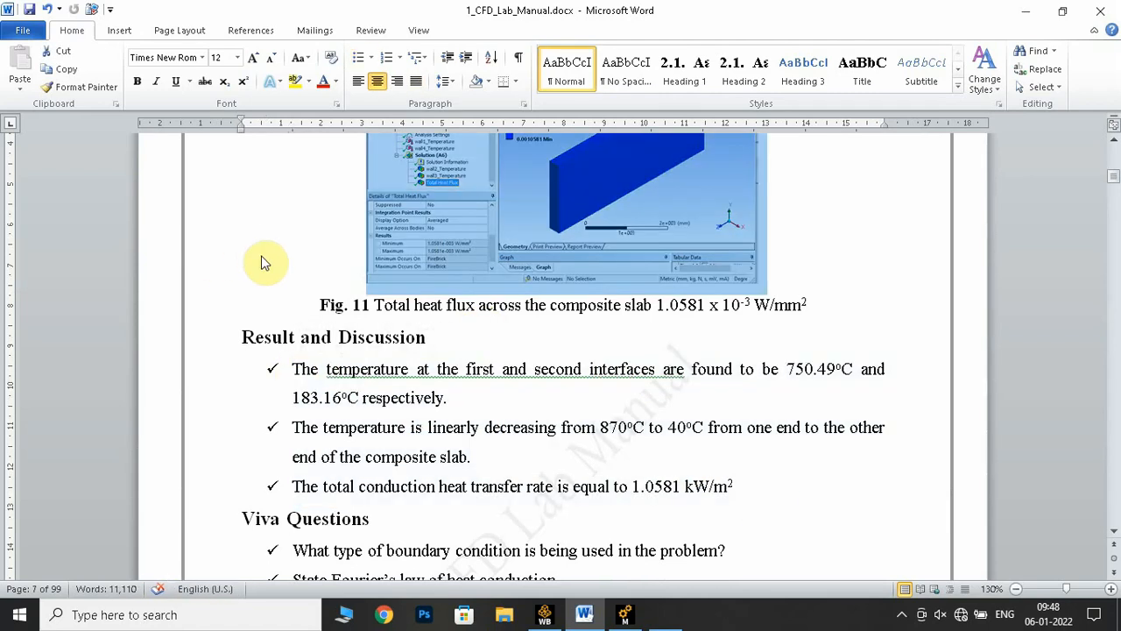
pyautogui.scroll(2, 291, 268)
pyautogui.scroll(10, 242, 294)
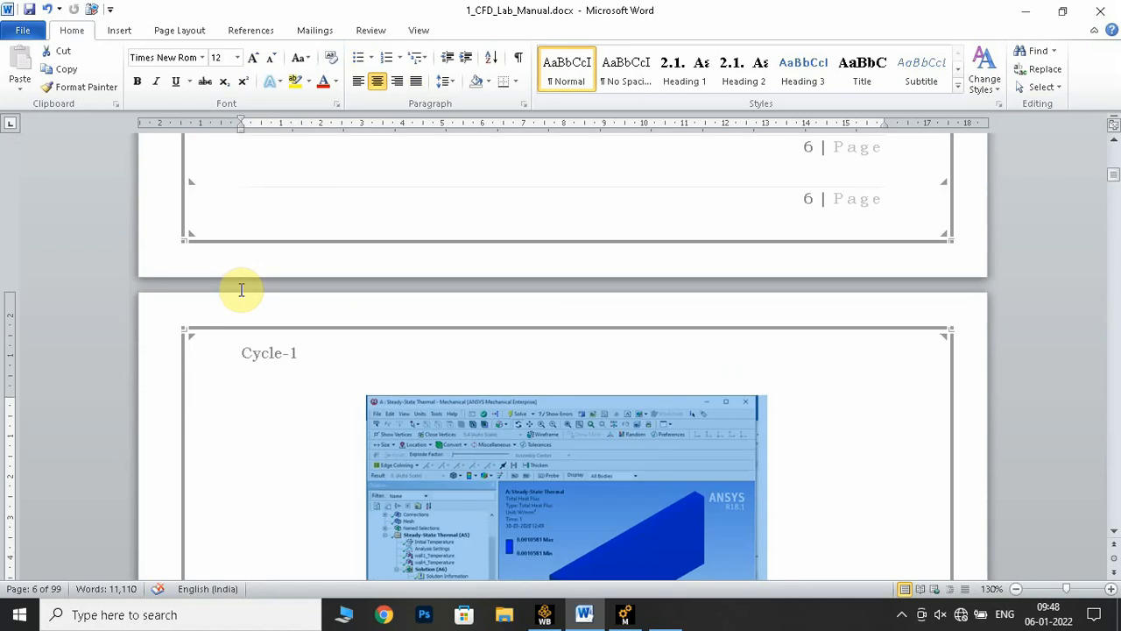
pyautogui.scroll(8, 240, 291)
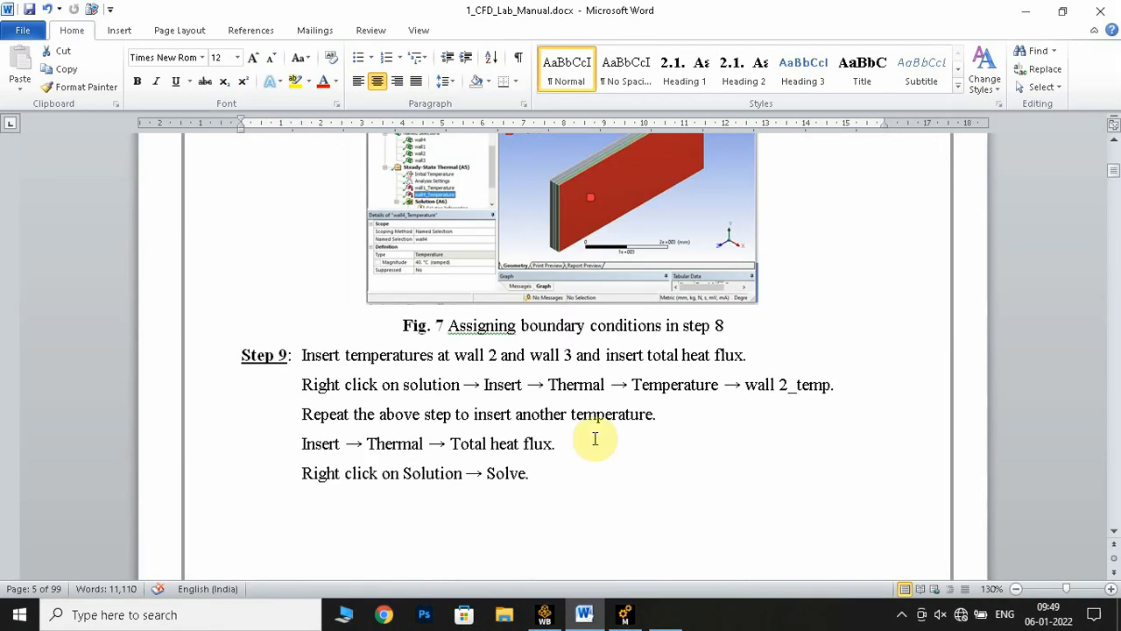
pyautogui.click(624, 614)
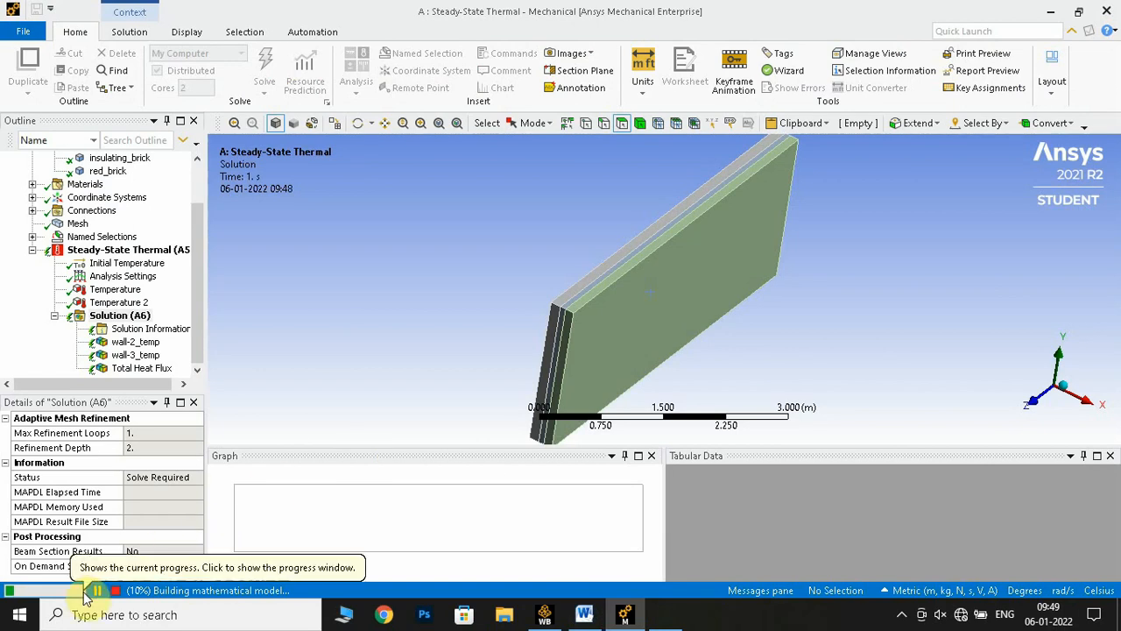
pyautogui.click(903, 616)
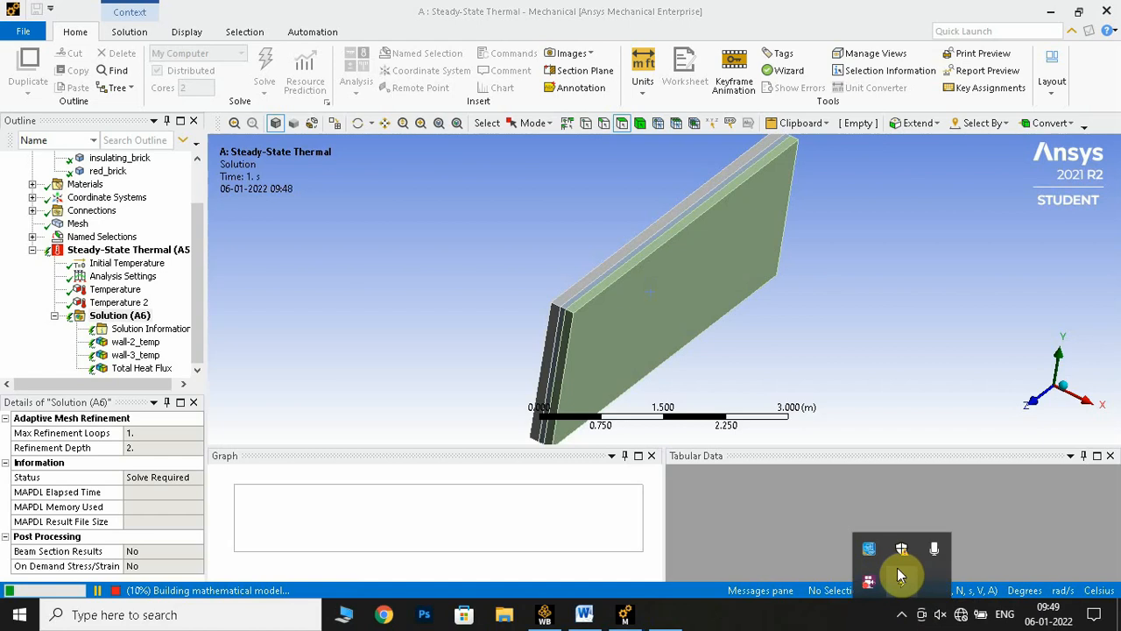
pyautogui.rightClick(877, 583)
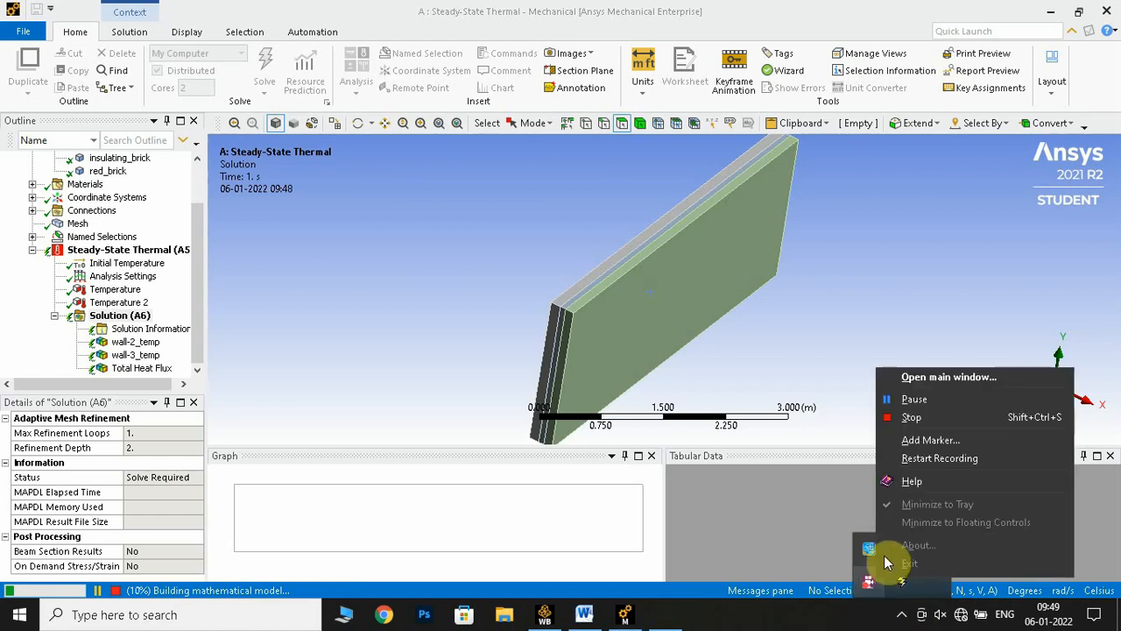
pyautogui.click(912, 403)
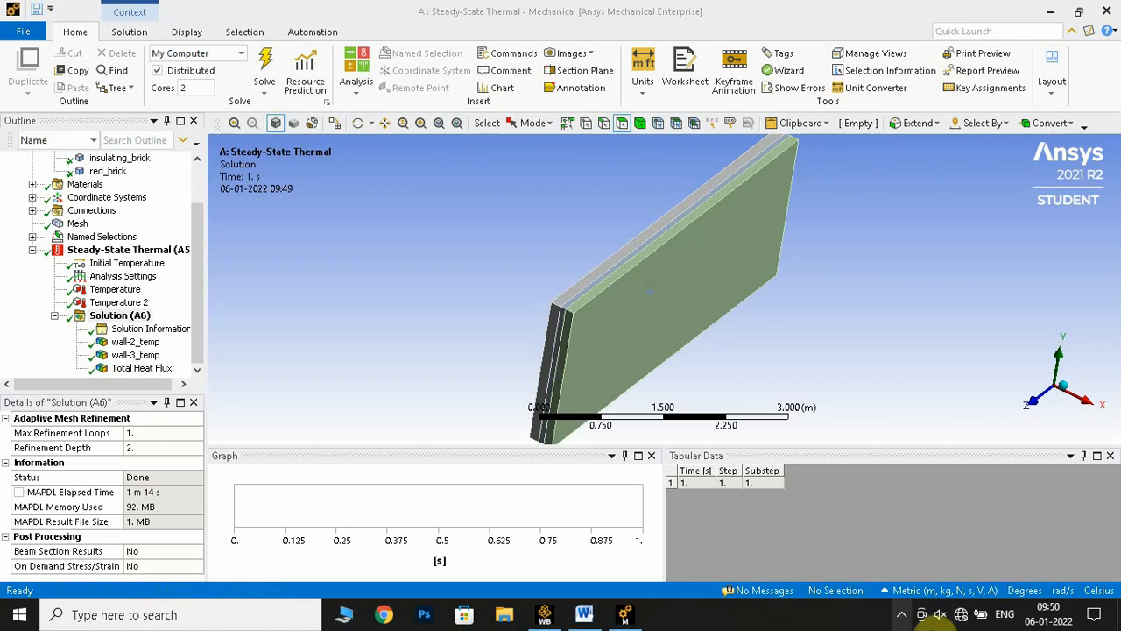
pyautogui.click(903, 615)
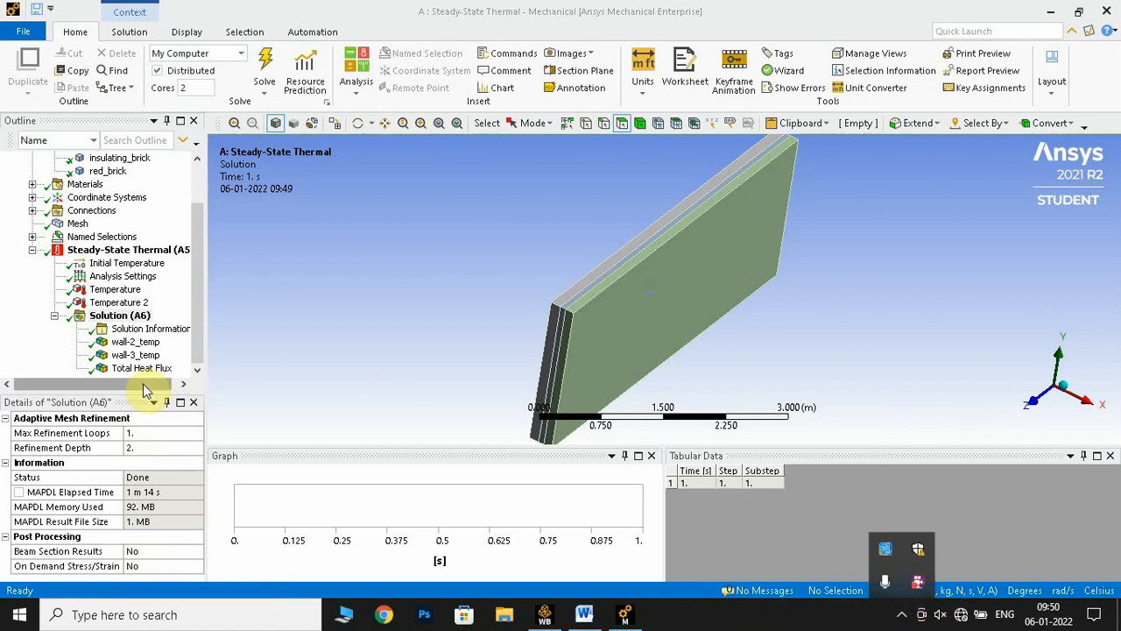
# Display the wall-2_temp result and compare it with the interface temperatures in the Result and Discussion section of the Word manual
pyautogui.click(133, 343)
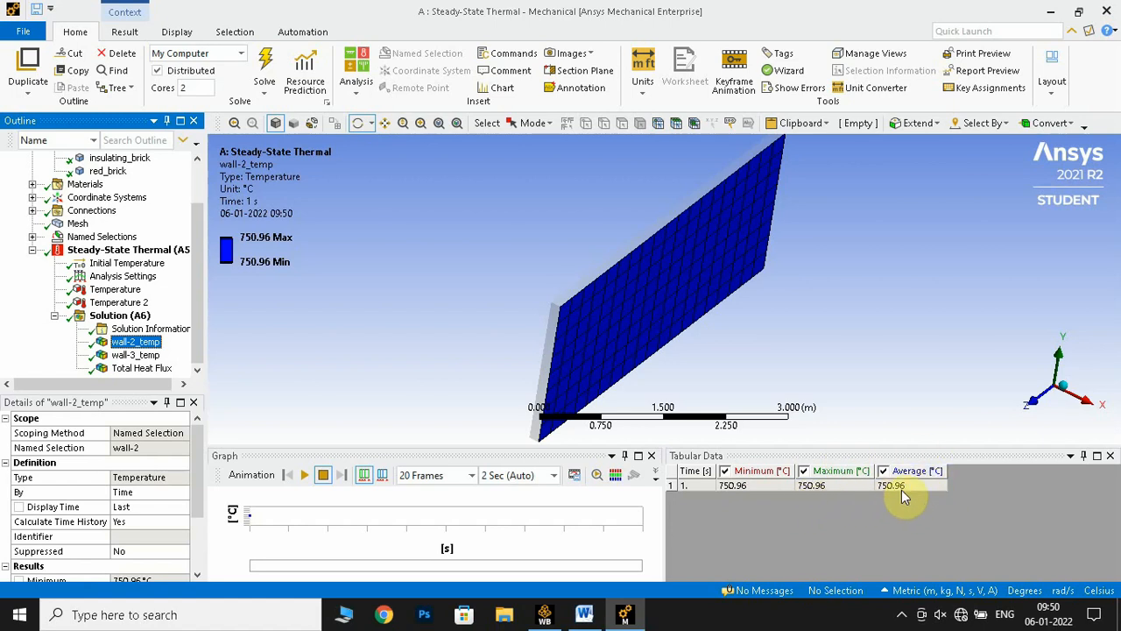
pyautogui.click(584, 614)
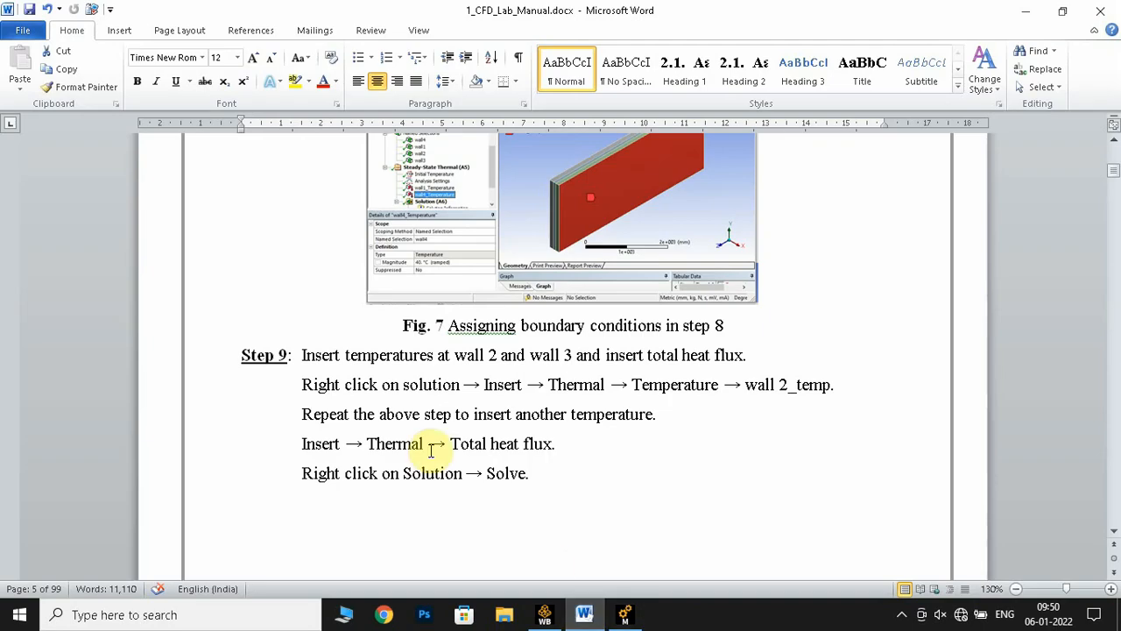
pyautogui.scroll(-20, 383, 423)
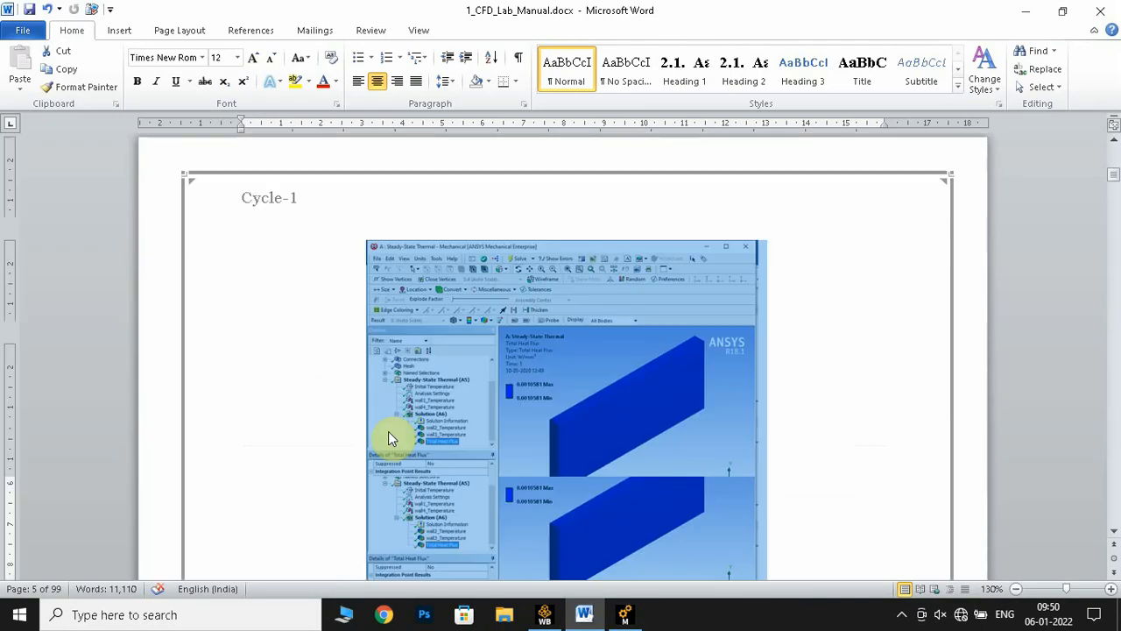
pyautogui.scroll(5, 397, 433)
pyautogui.scroll(-2, 530, 400)
pyautogui.click(564, 391)
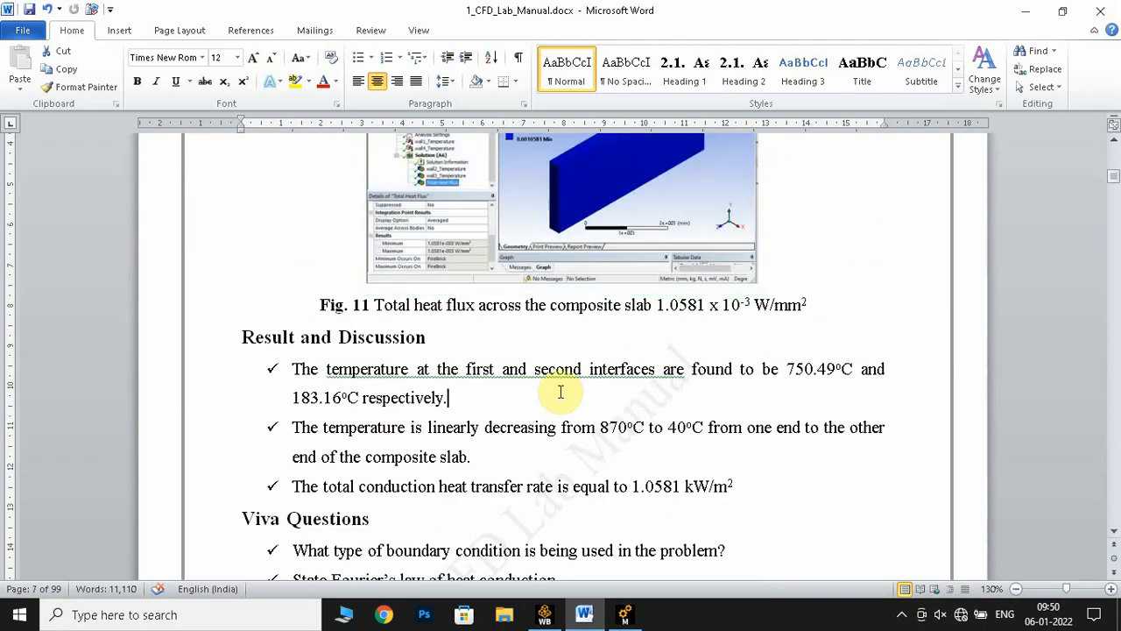
pyautogui.moveTo(466, 368); pyautogui.dragTo(659, 370)
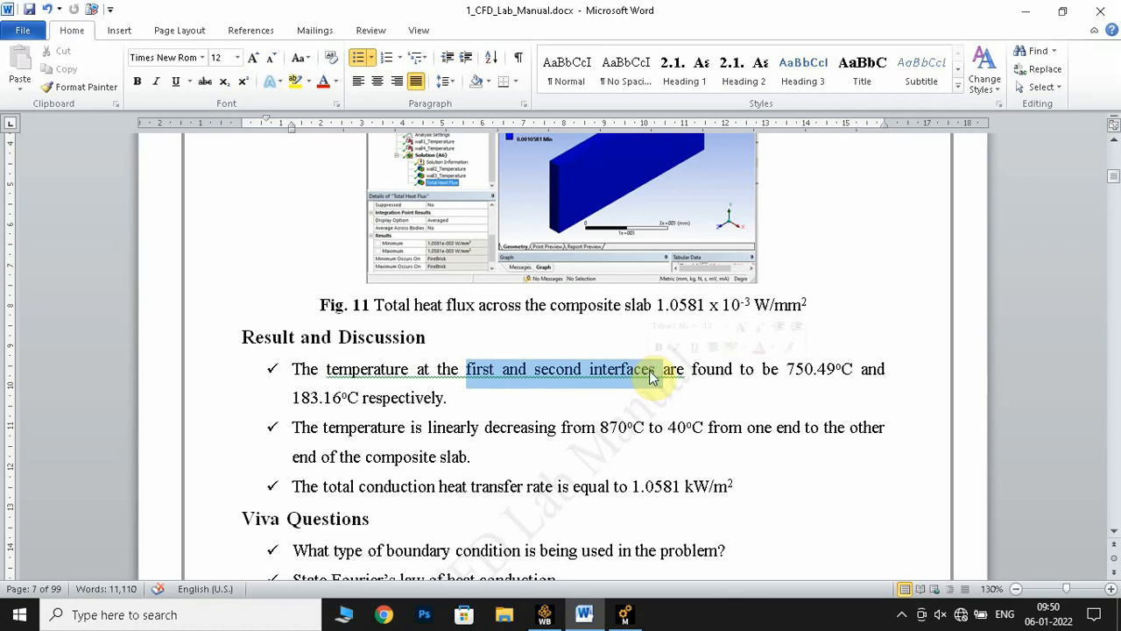
# Check the first interface temperature in the Word manual against the wall-2_temp result in Ansys Mechanical
pyautogui.moveTo(786, 368); pyautogui.dragTo(854, 369)
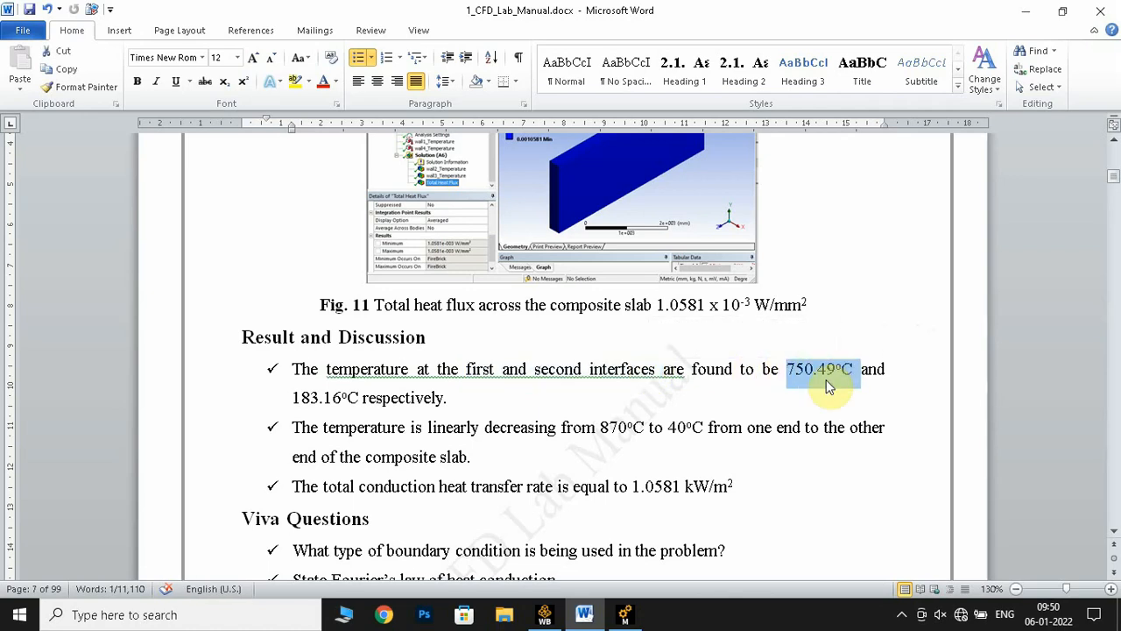
pyautogui.click(627, 612)
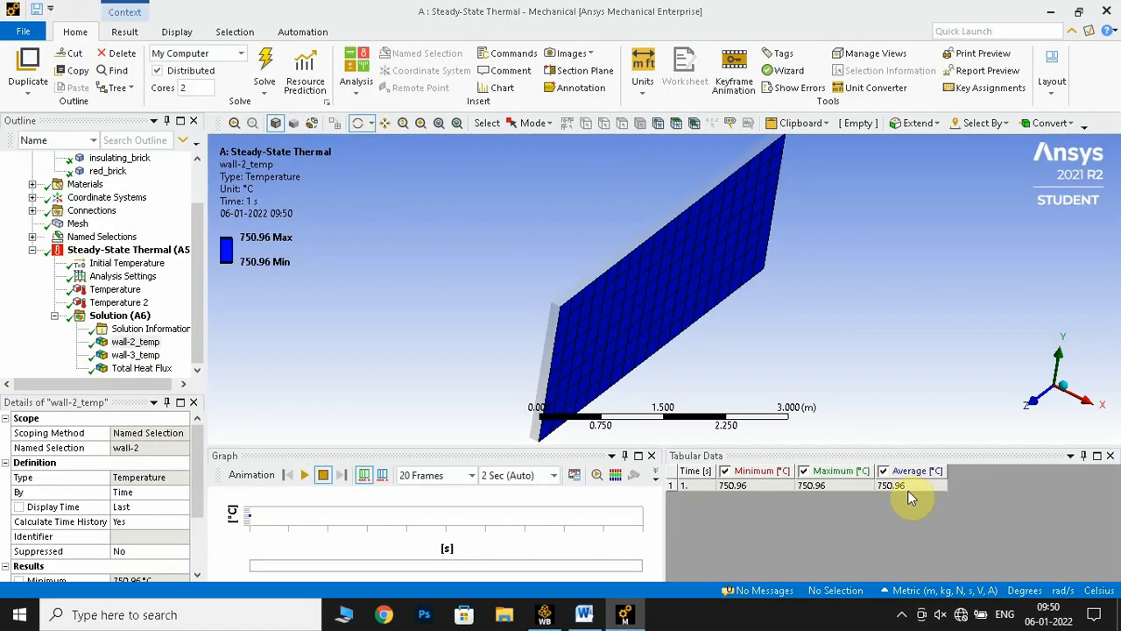
pyautogui.click(589, 610)
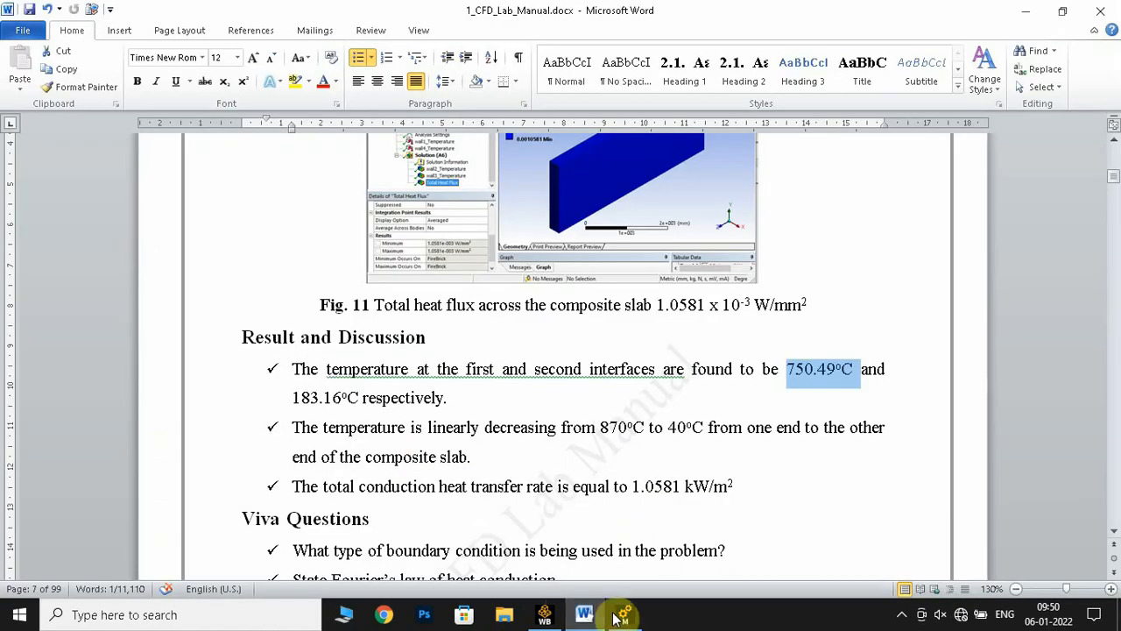
# Display the wall-3_temp result in Ansys Mechanical and compare it with the second interface temperature in the Word manual
pyautogui.click(625, 612)
pyautogui.click(137, 354)
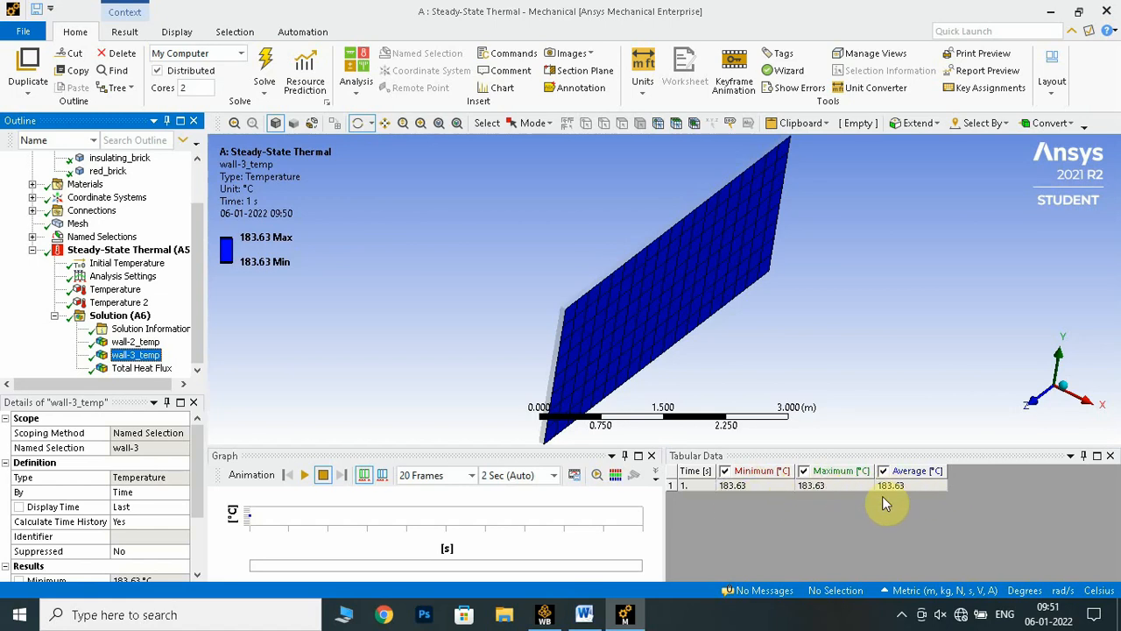
pyautogui.click(600, 622)
pyautogui.click(300, 399)
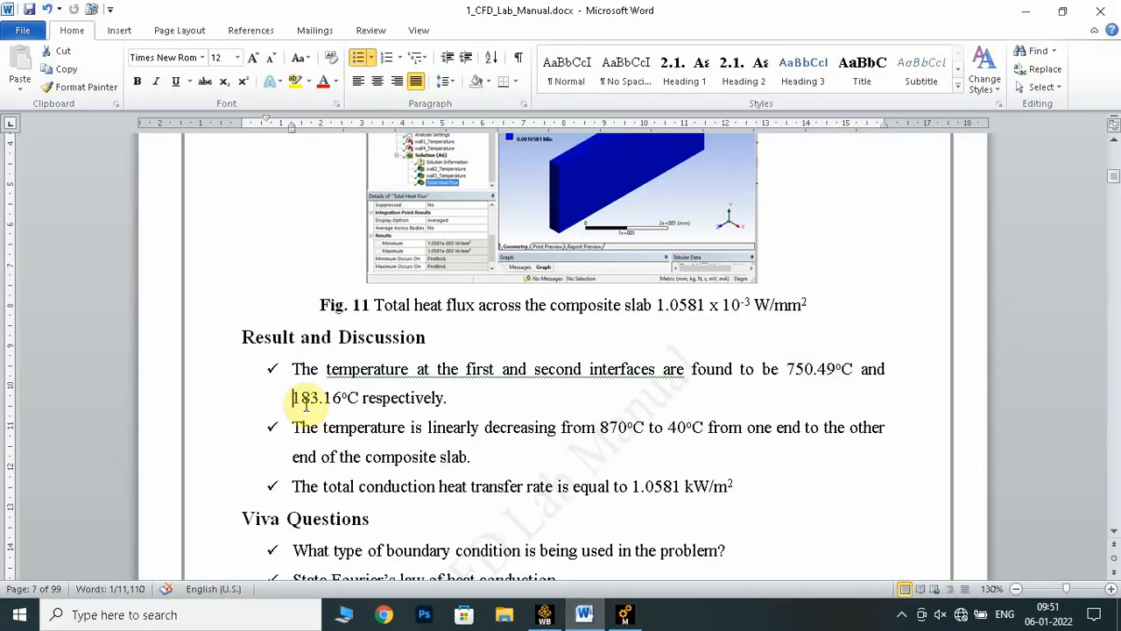
pyautogui.moveTo(304, 403); pyautogui.dragTo(361, 399)
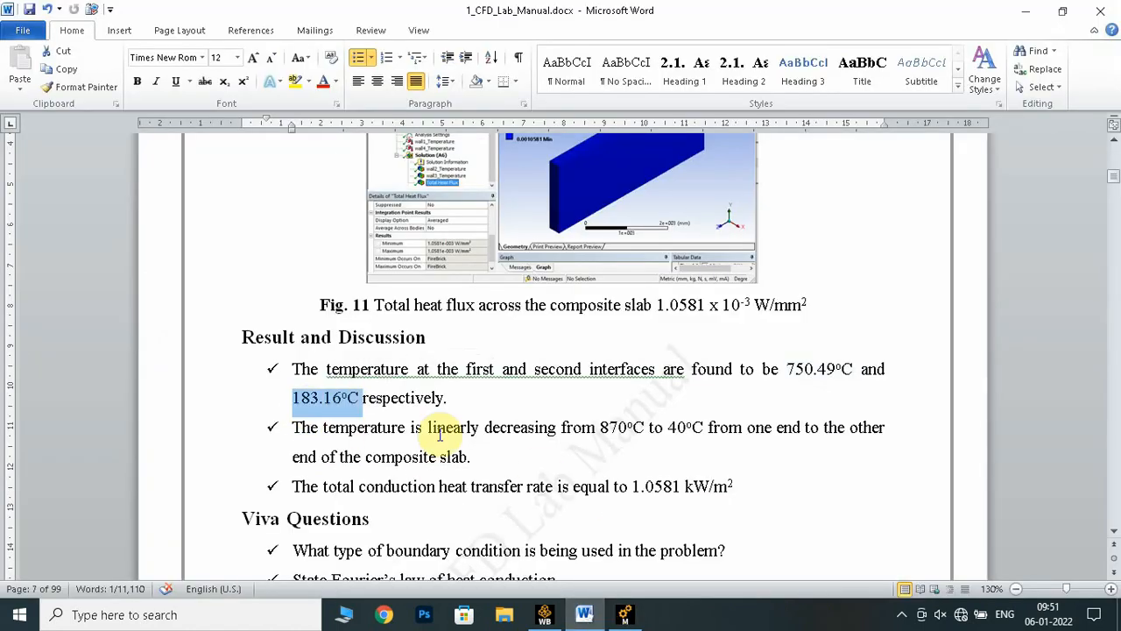
pyautogui.click(516, 466)
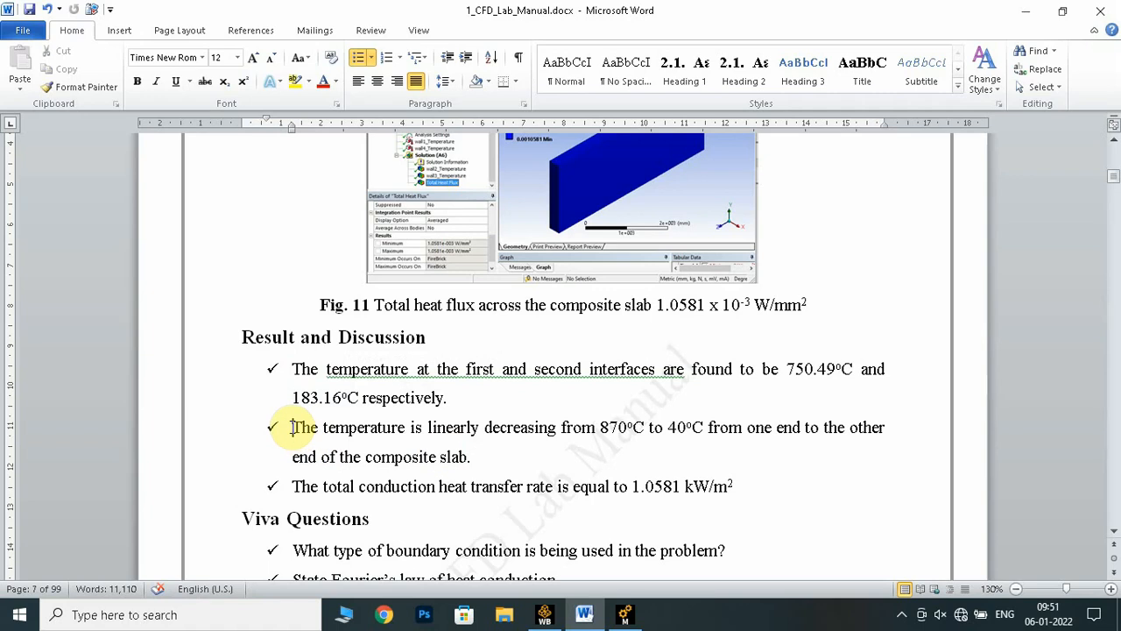
# Read the manual's Result and Discussion point about the linear temperature decrease across the composite slab
pyautogui.moveTo(291, 427); pyautogui.dragTo(608, 427)
pyautogui.click(465, 457)
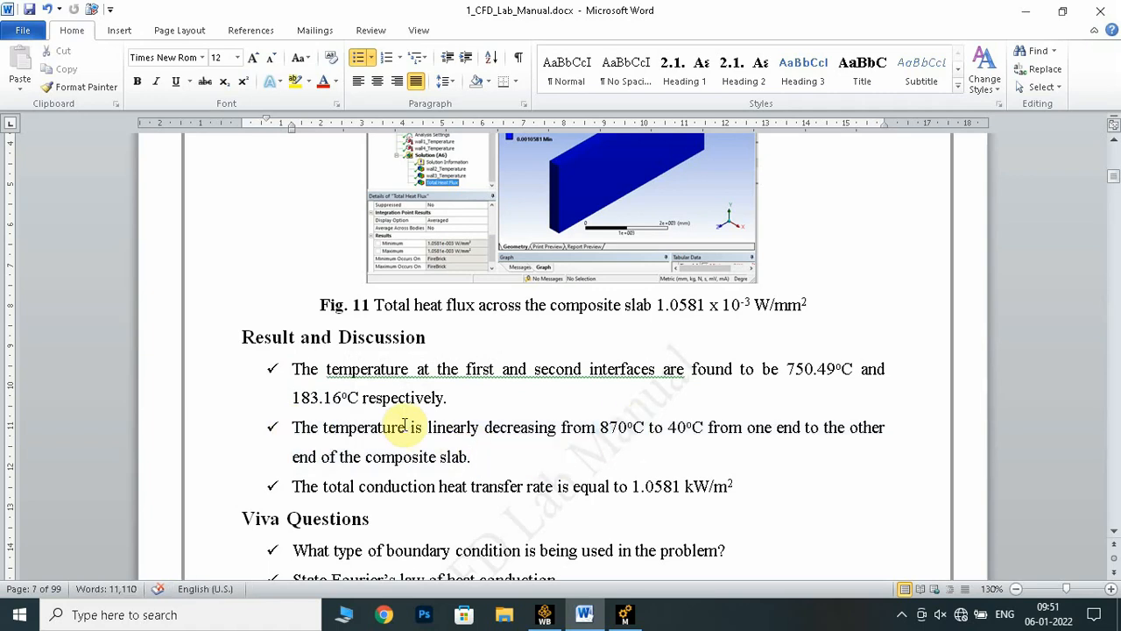
pyautogui.moveTo(408, 426); pyautogui.dragTo(702, 429)
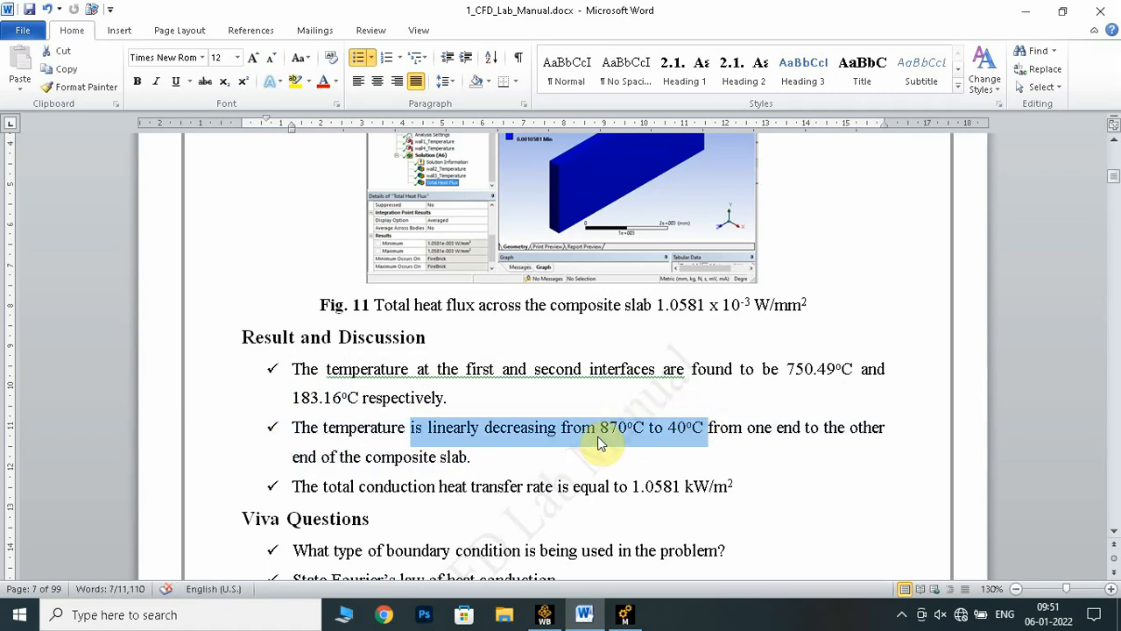
pyautogui.click(655, 476)
# Display the Total Heat Flux result in Ansys Mechanical and compare it with the total conduction heat transfer rate in the Word manual
pyautogui.click(624, 615)
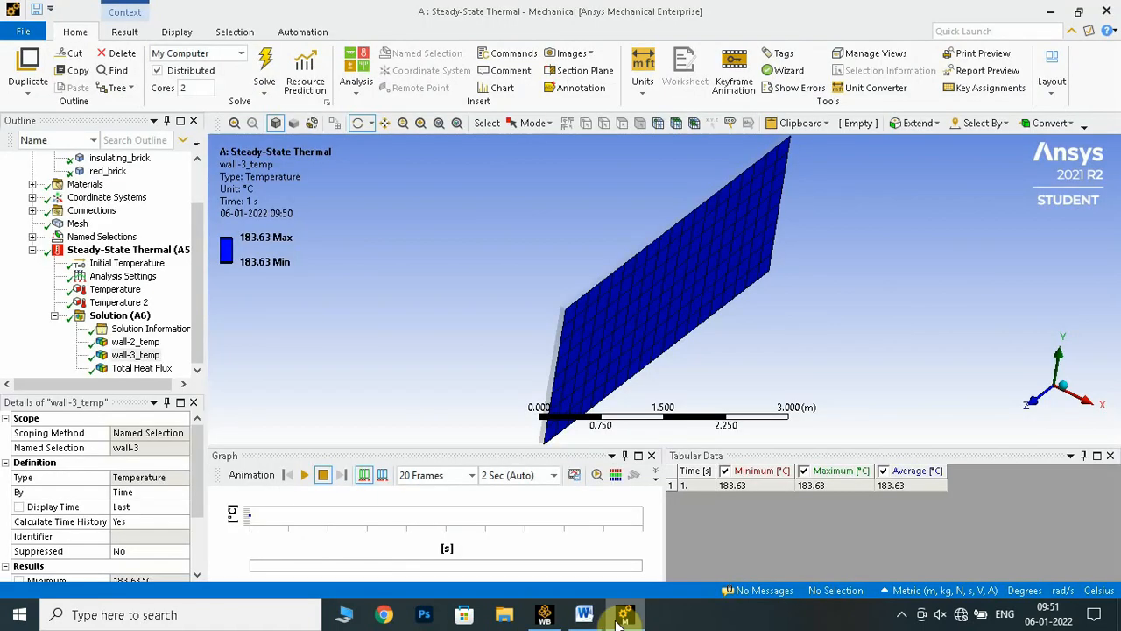
pyautogui.click(166, 368)
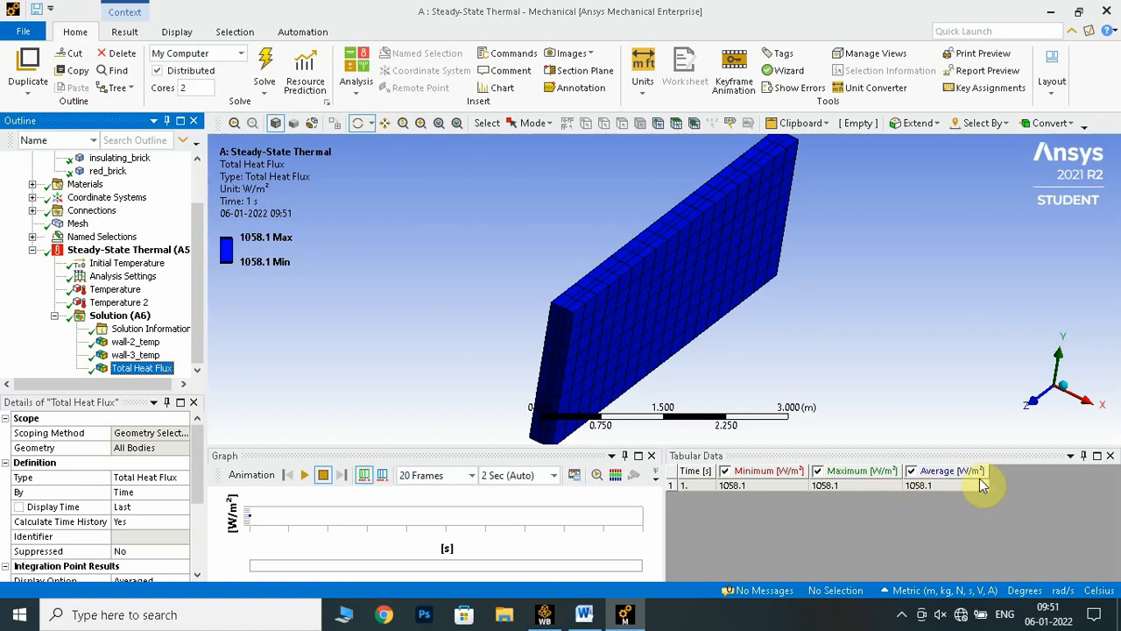
pyautogui.click(585, 614)
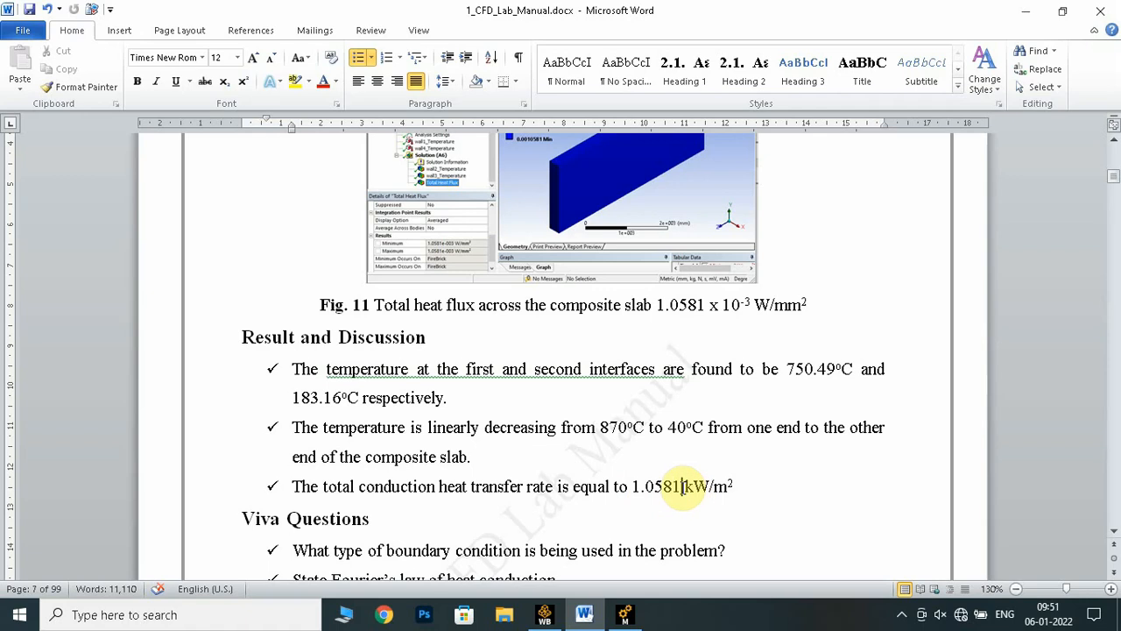
pyautogui.moveTo(683, 487); pyautogui.dragTo(728, 485)
pyautogui.click(611, 495)
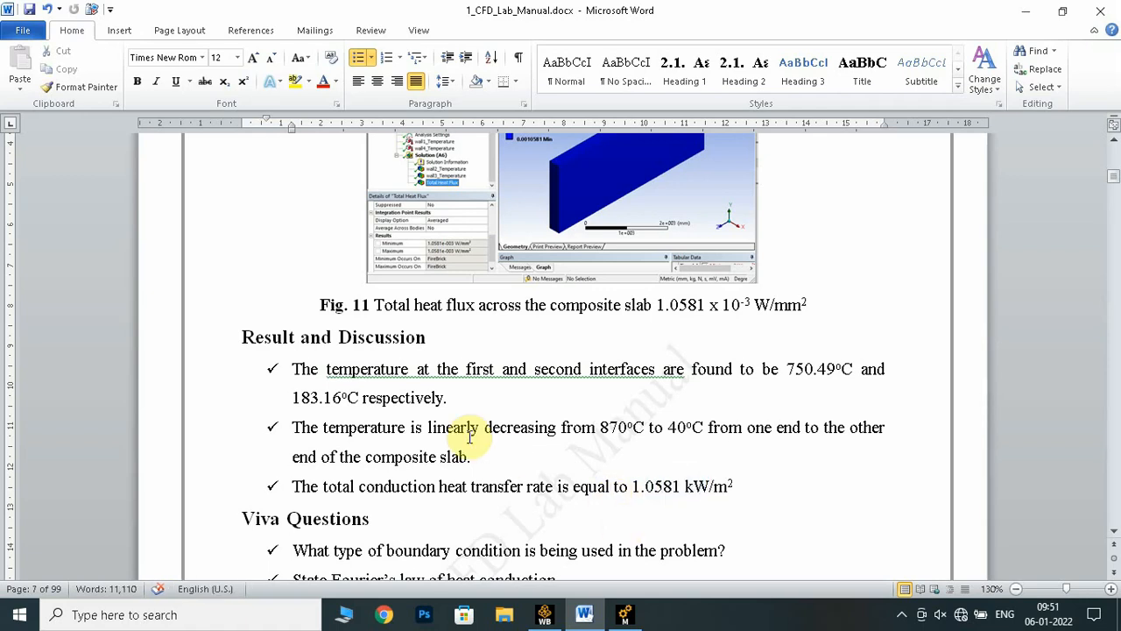
# Highlight all Result and Discussion points in the manual and review the wall-2_temp, wall-3_temp and Total Heat Flux results in Ansys Mechanical
pyautogui.moveTo(746, 493); pyautogui.dragTo(299, 369)
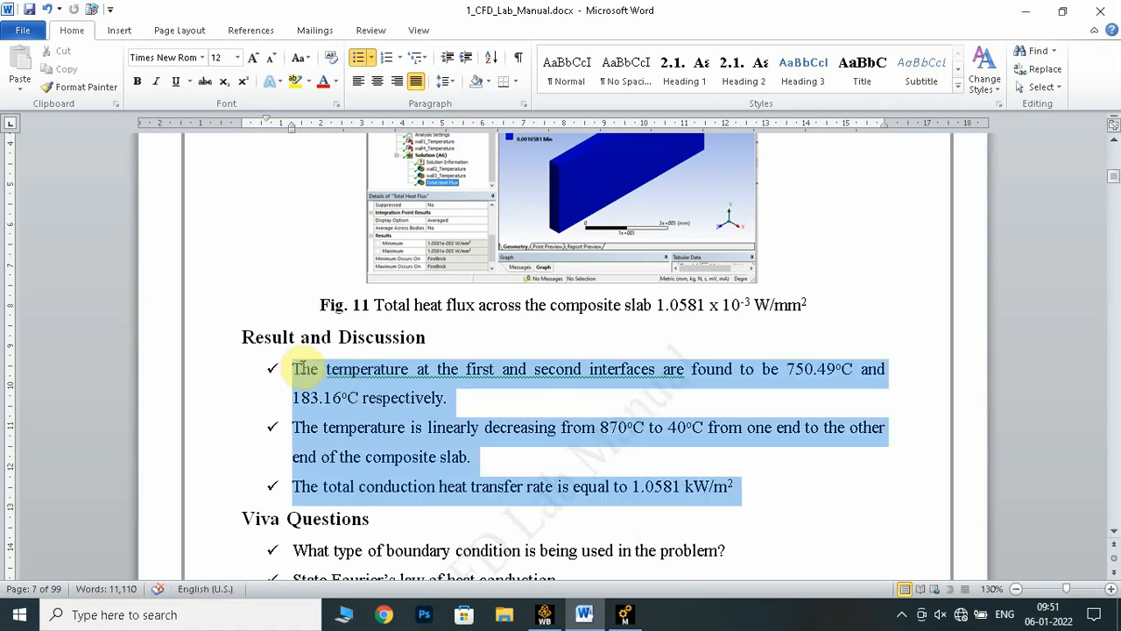
pyautogui.click(625, 614)
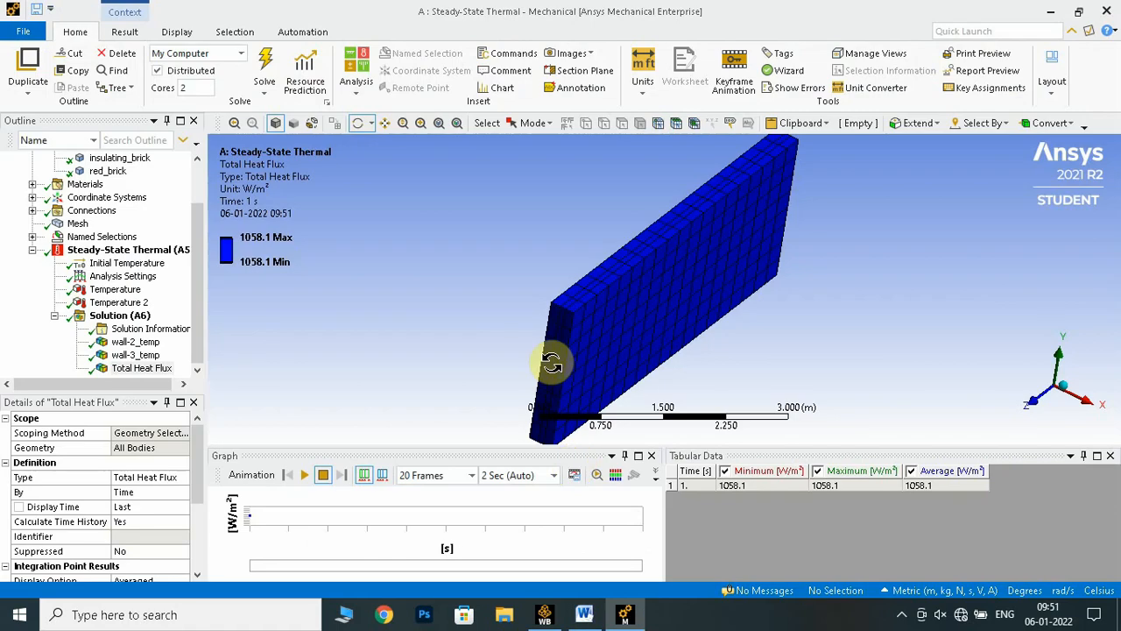
pyautogui.click(135, 342)
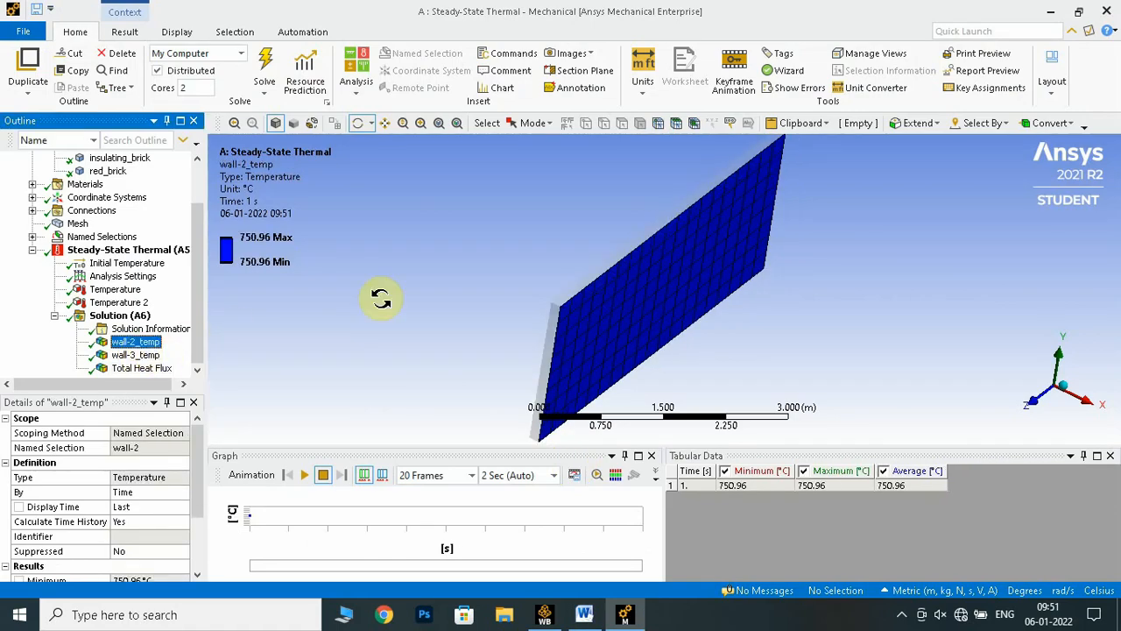
pyautogui.click(143, 356)
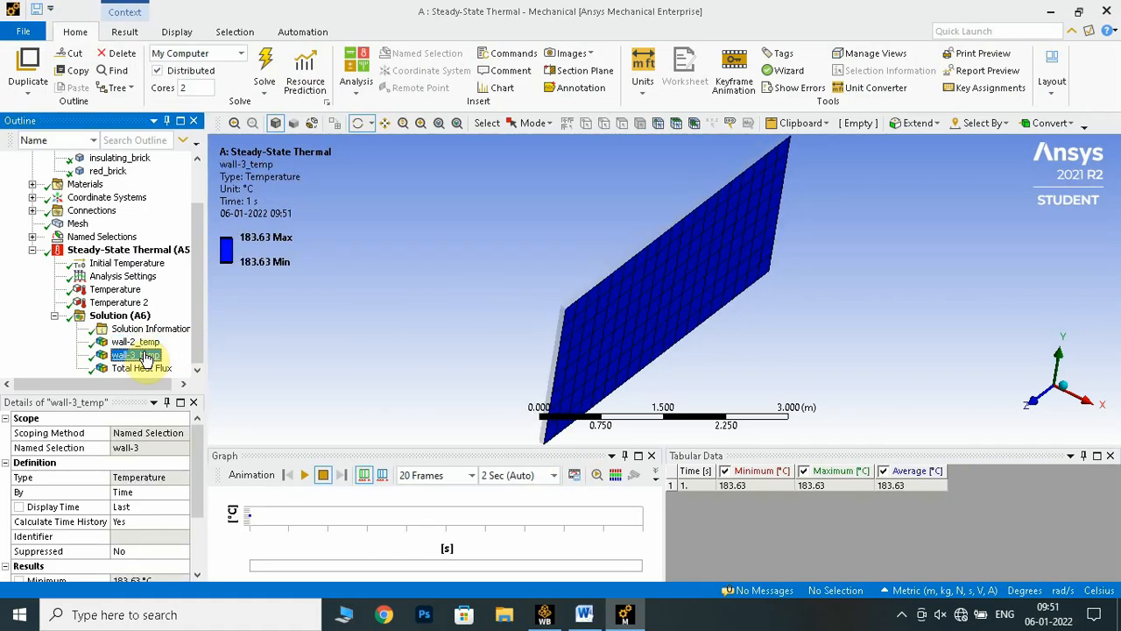
pyautogui.click(143, 368)
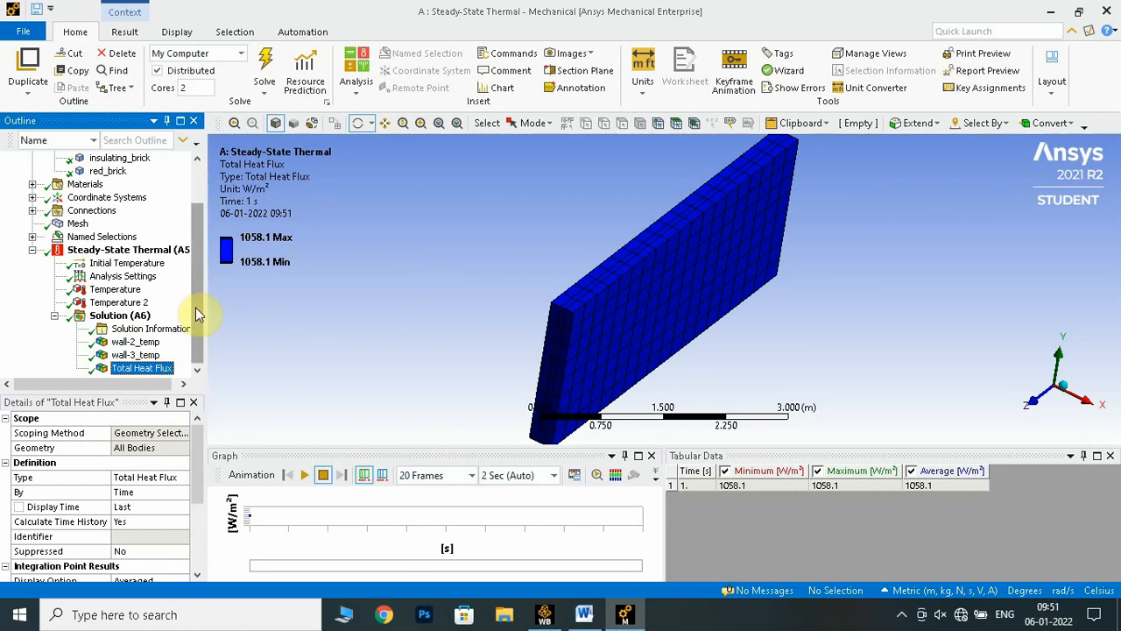
# Switch back to the Word manual and look over the Result and Discussion section, Viva Questions and Fig. 11
pyautogui.click(585, 615)
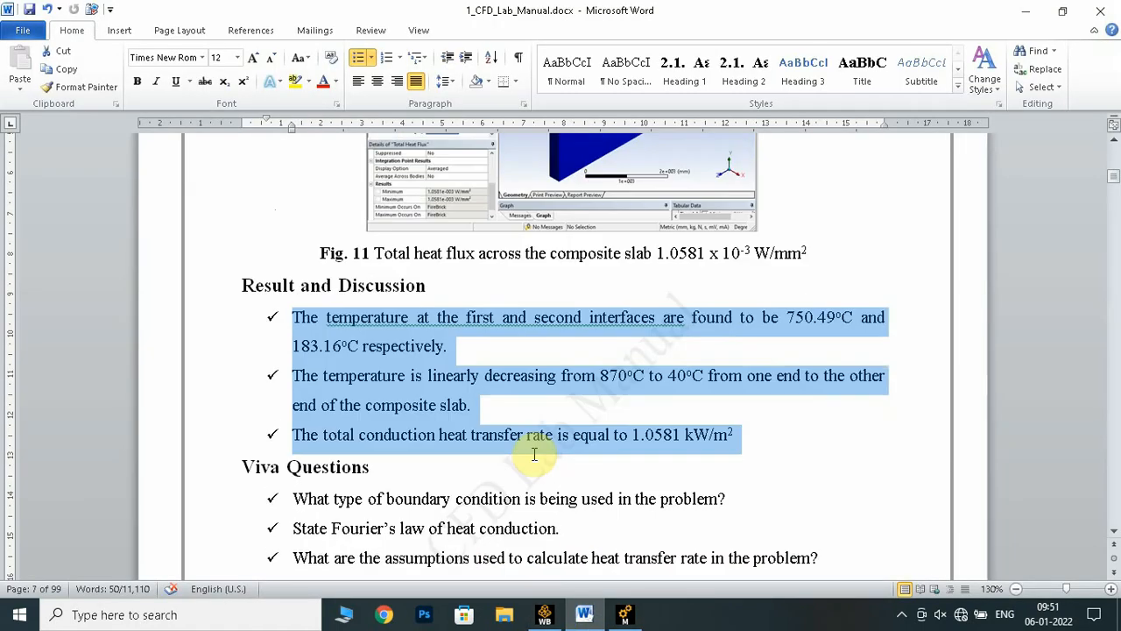
pyautogui.scroll(-1, 533, 450)
pyautogui.click(533, 425)
pyautogui.scroll(5, 534, 426)
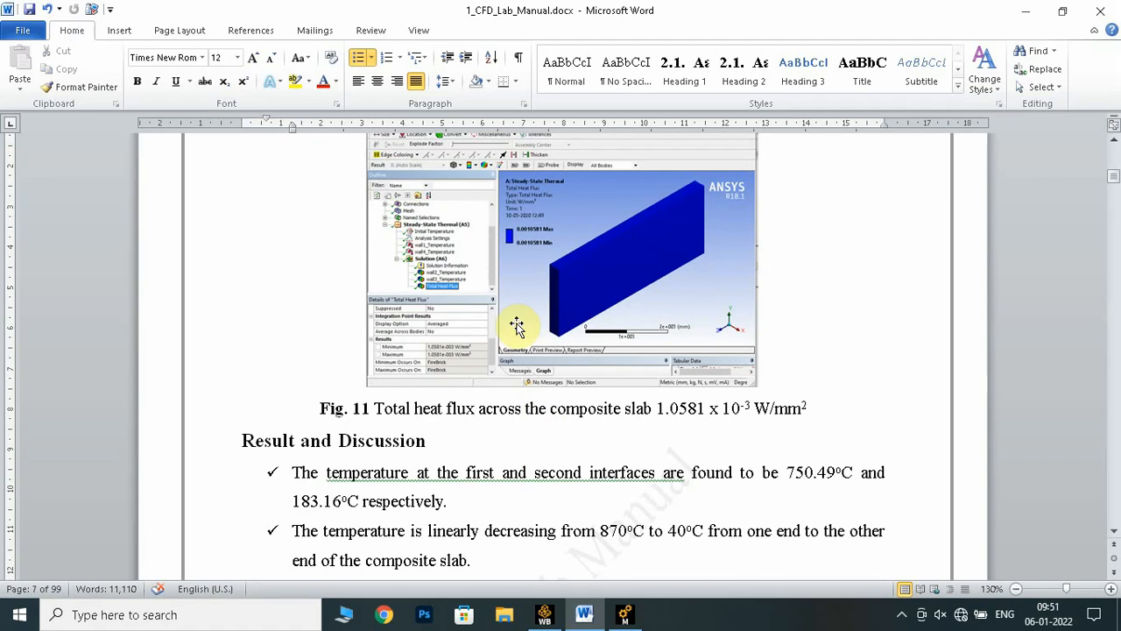
pyautogui.click(903, 615)
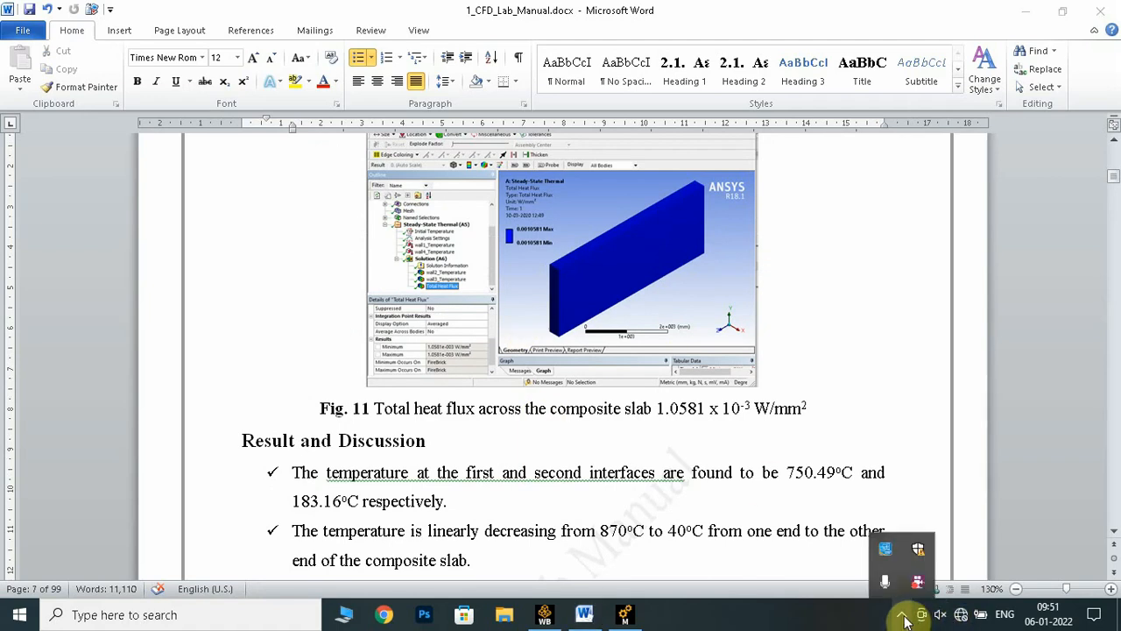
pyautogui.rightClick(917, 587)
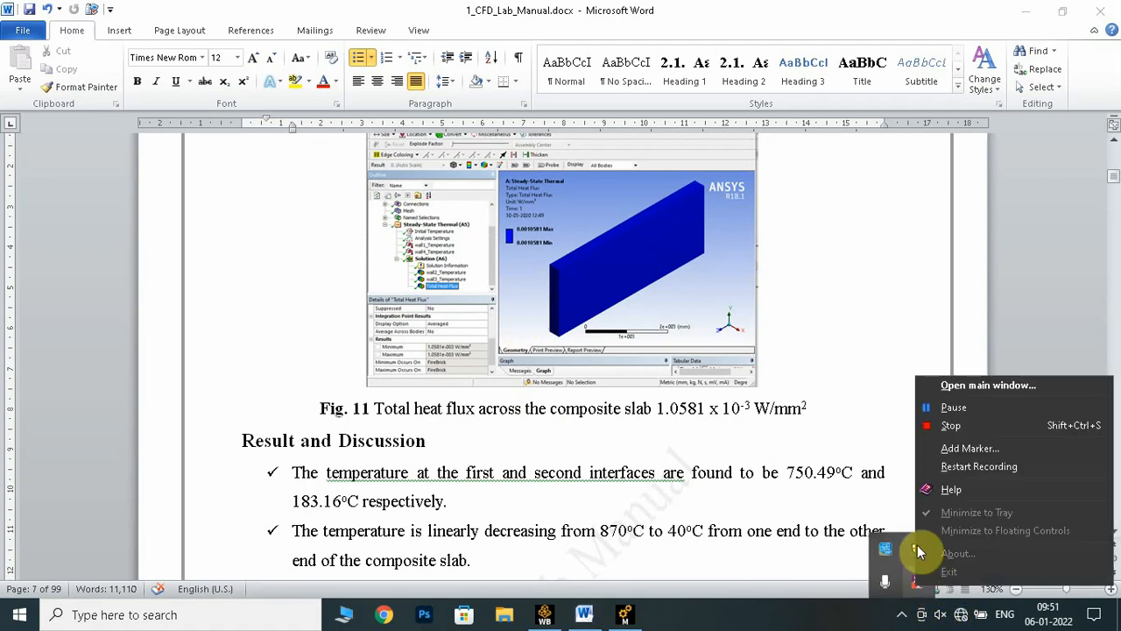